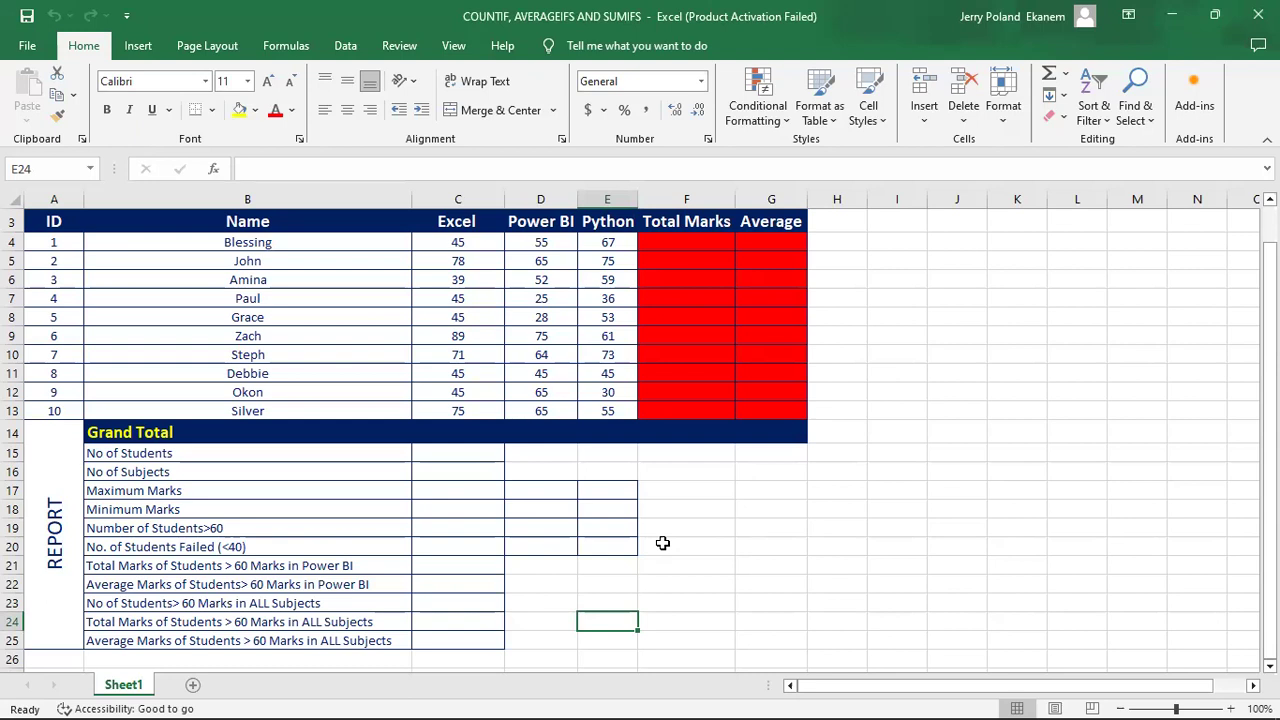
pyautogui.click(520, 359)
pyautogui.press('Up')
pyautogui.press('Up')
pyautogui.press('Up')
pyautogui.press('Up')
pyautogui.press('Up')
pyautogui.press('Up')
pyautogui.press('Up')
pyautogui.press('Up')
pyautogui.press('Up')
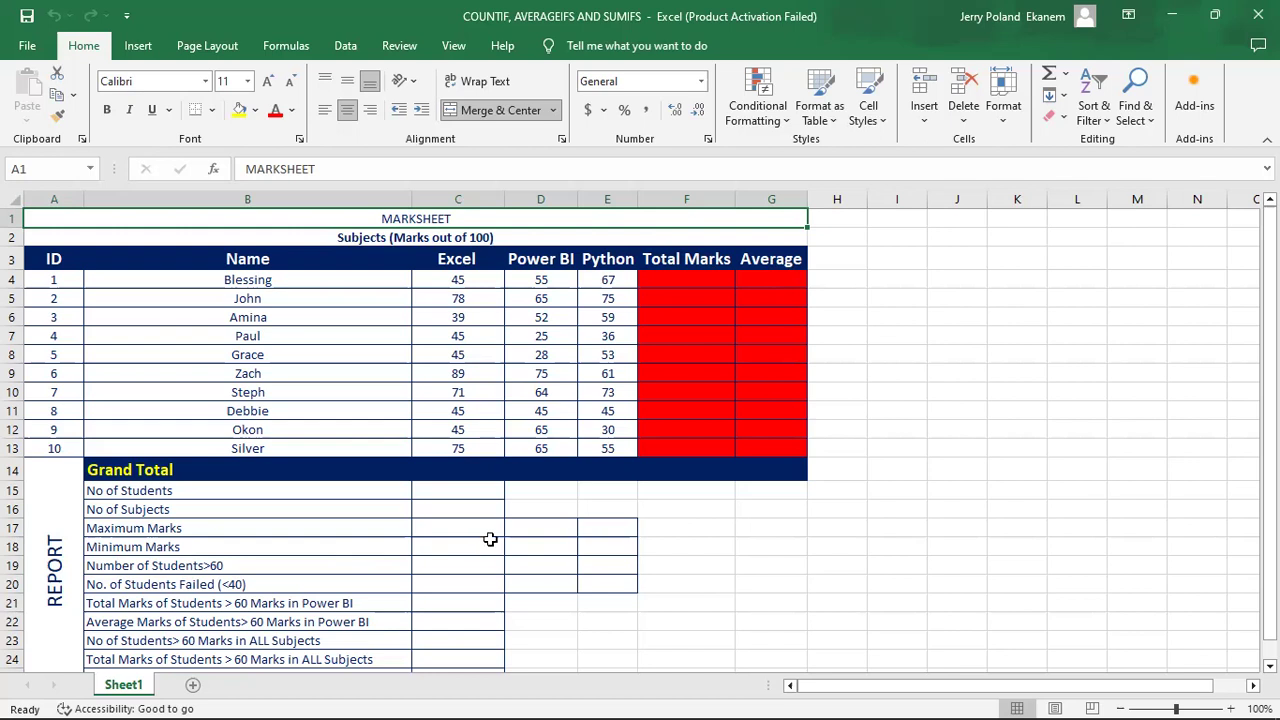
pyautogui.click(508, 369)
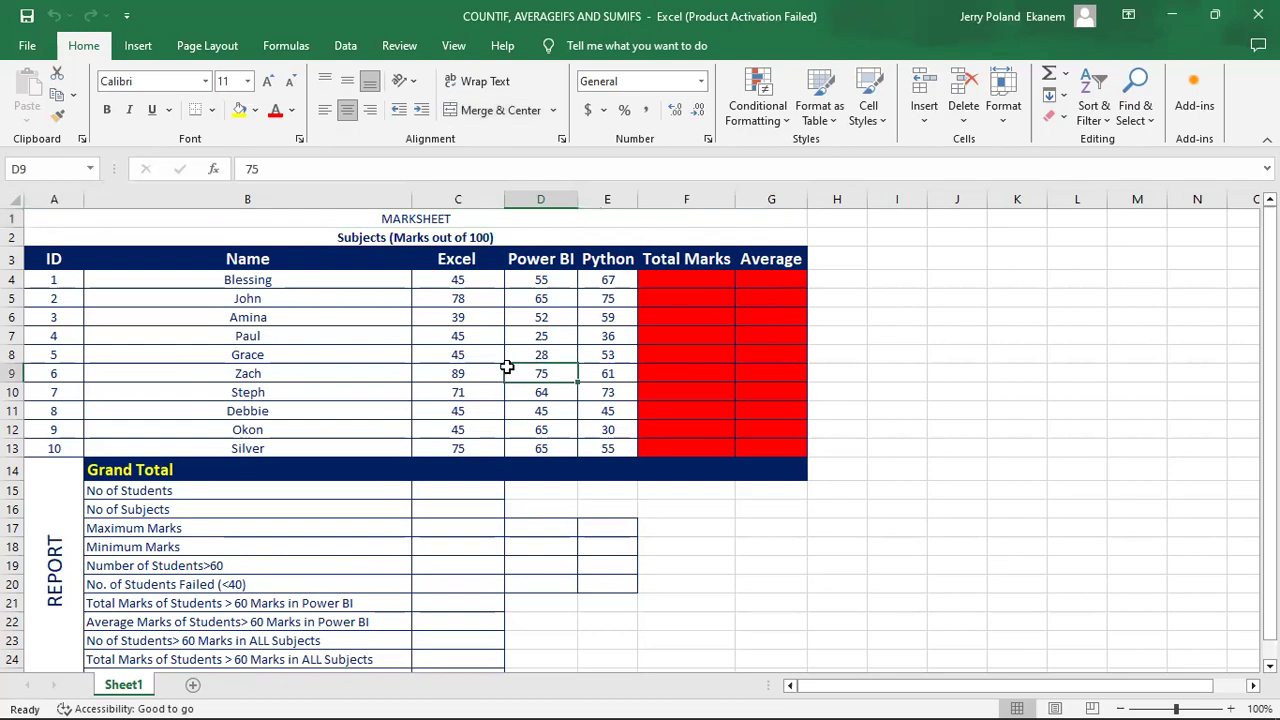
# Calculate each student's Total Marks with =SUM(C4:E4) in F4 and fill the formula down to F13
pyautogui.click(675, 283)
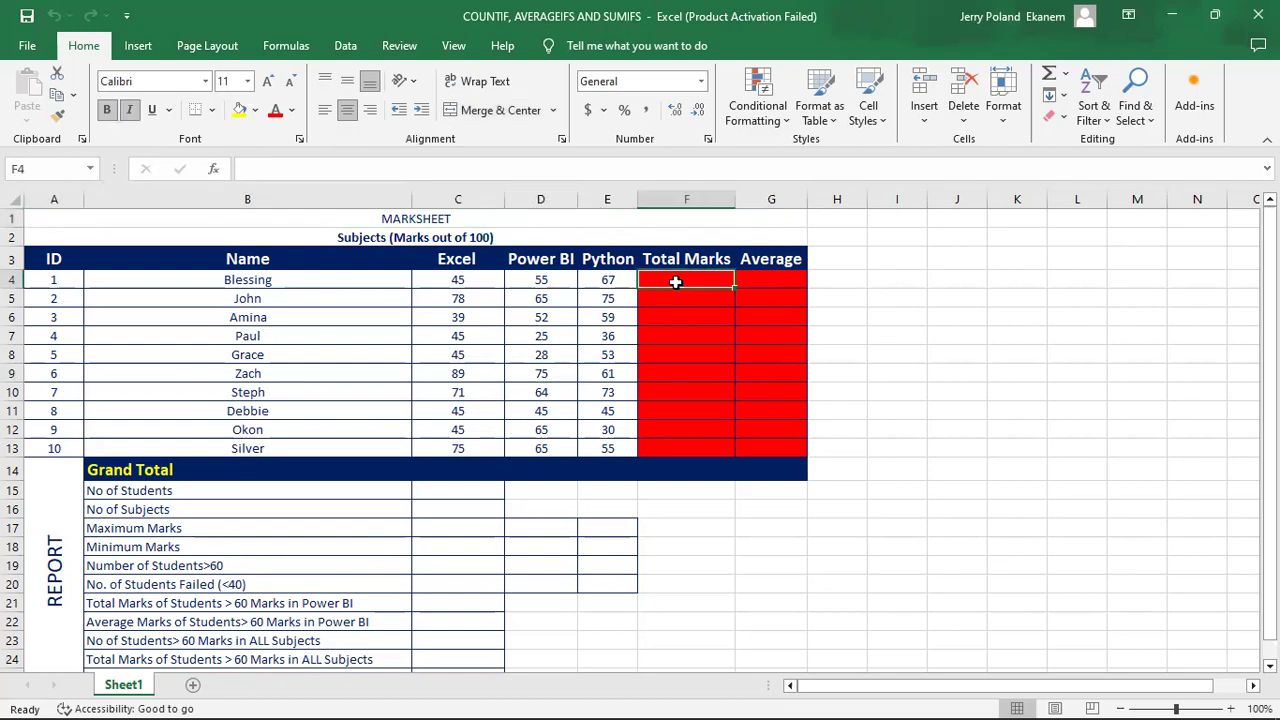
pyautogui.write('=')
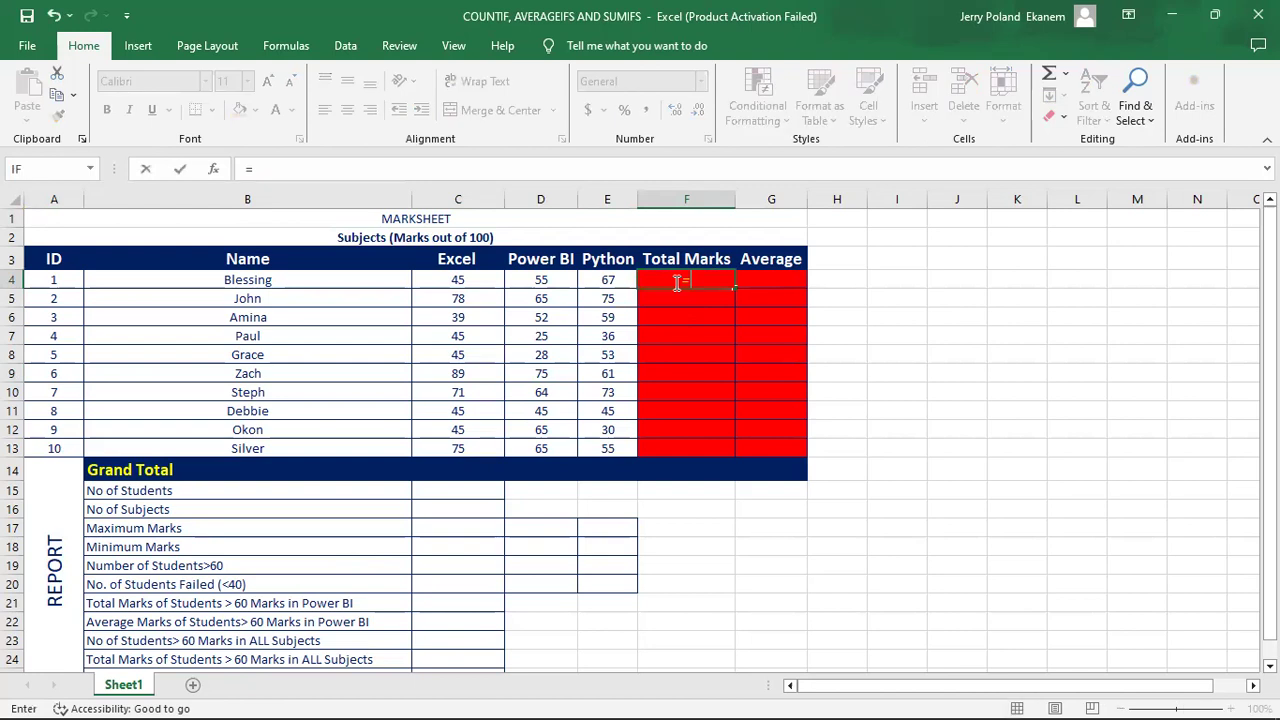
pyautogui.write('su')
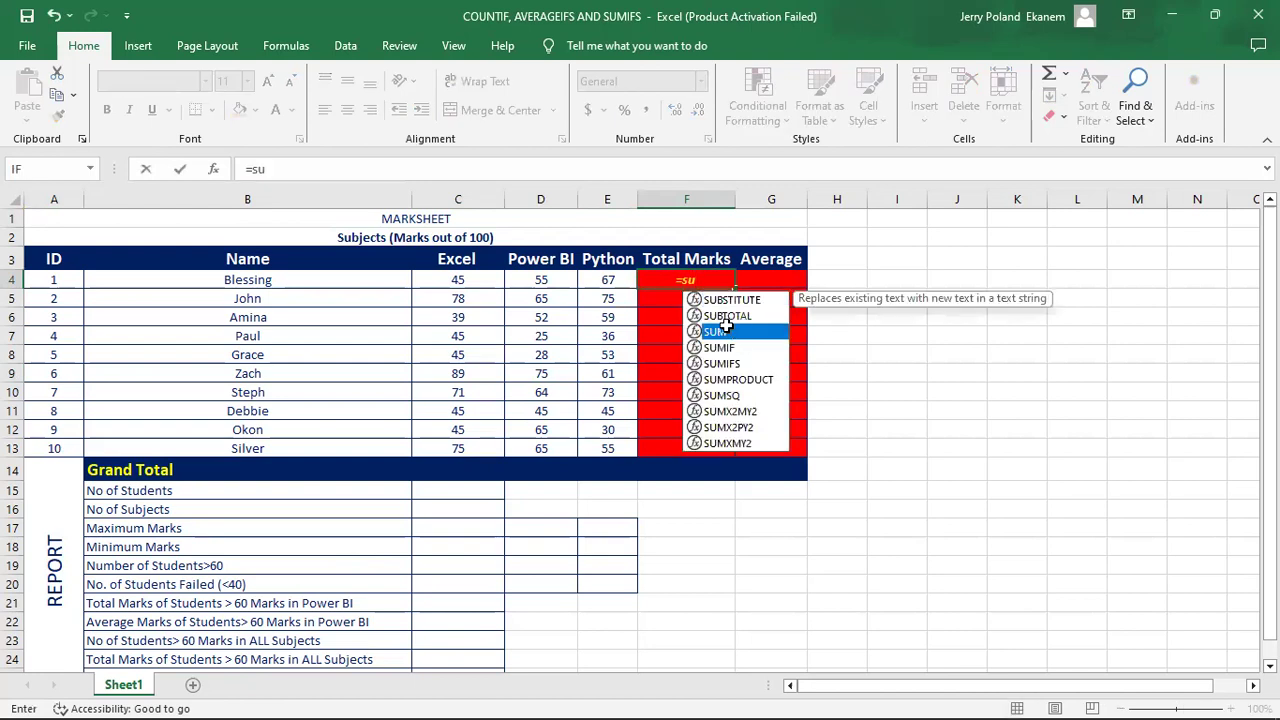
pyautogui.doubleClick(726, 331)
pyautogui.click(470, 281)
pyautogui.moveTo(470, 281); pyautogui.dragTo(600, 280)
pyautogui.press('Return')
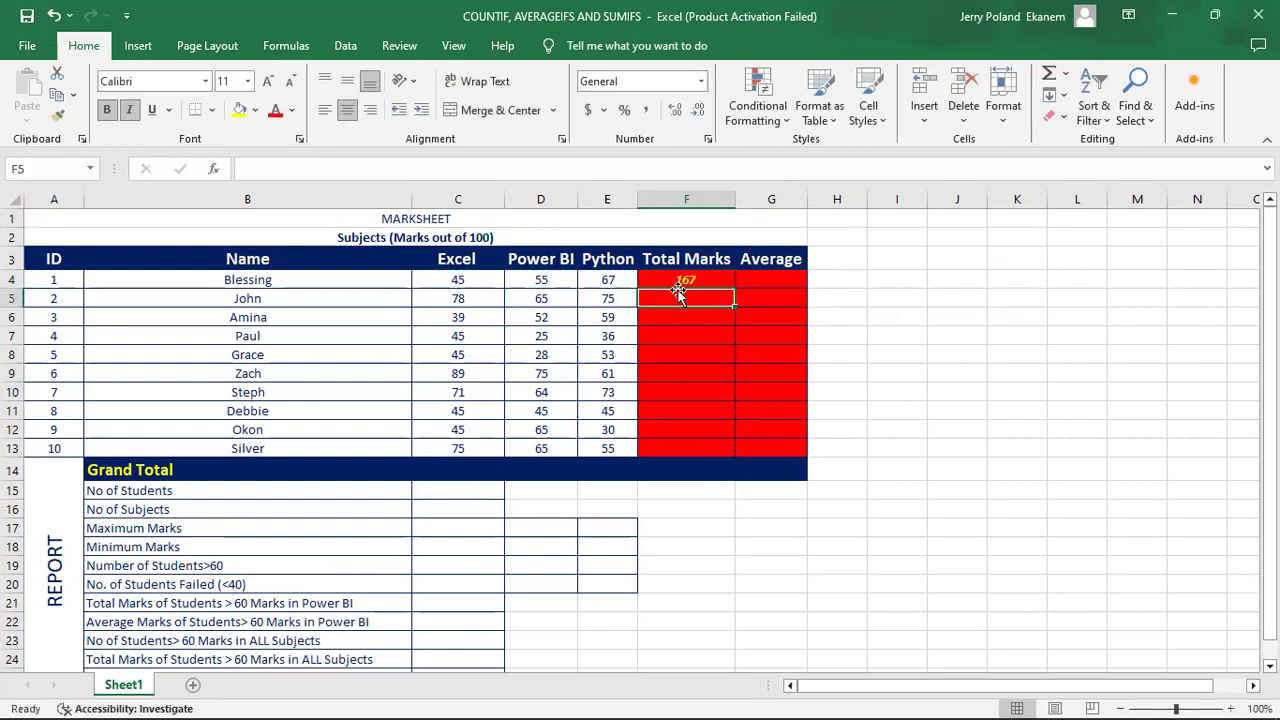
pyautogui.click(680, 281)
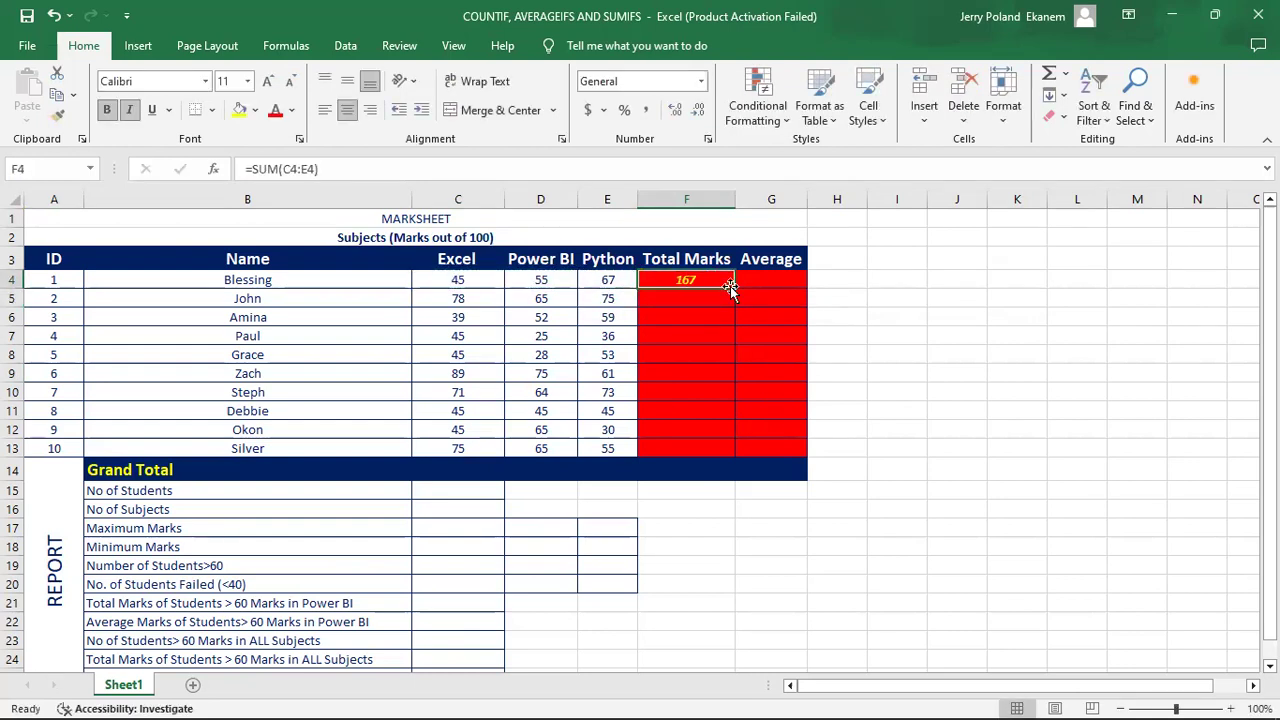
pyautogui.moveTo(735, 288); pyautogui.dragTo(742, 455)
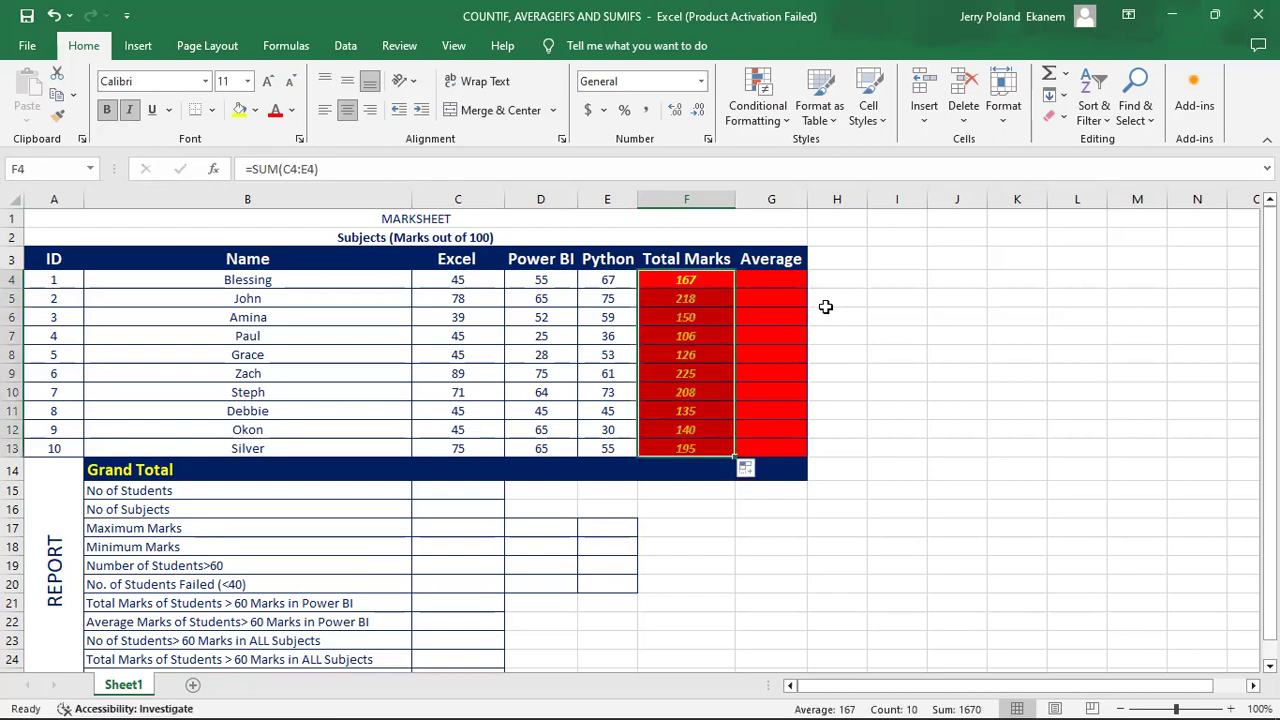
# Calculate each student's Average with =AVERAGE(C4:E4) in G4 and fill the formula down to G13
pyautogui.click(787, 278)
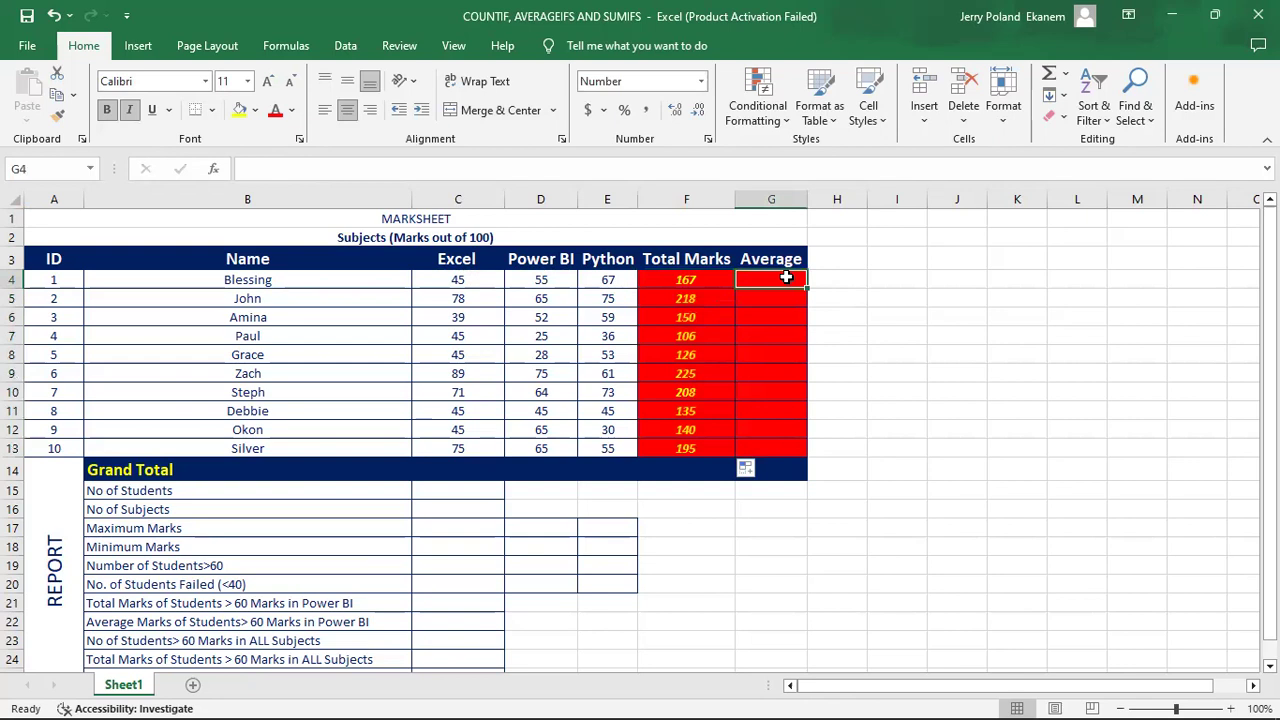
pyautogui.write('=')
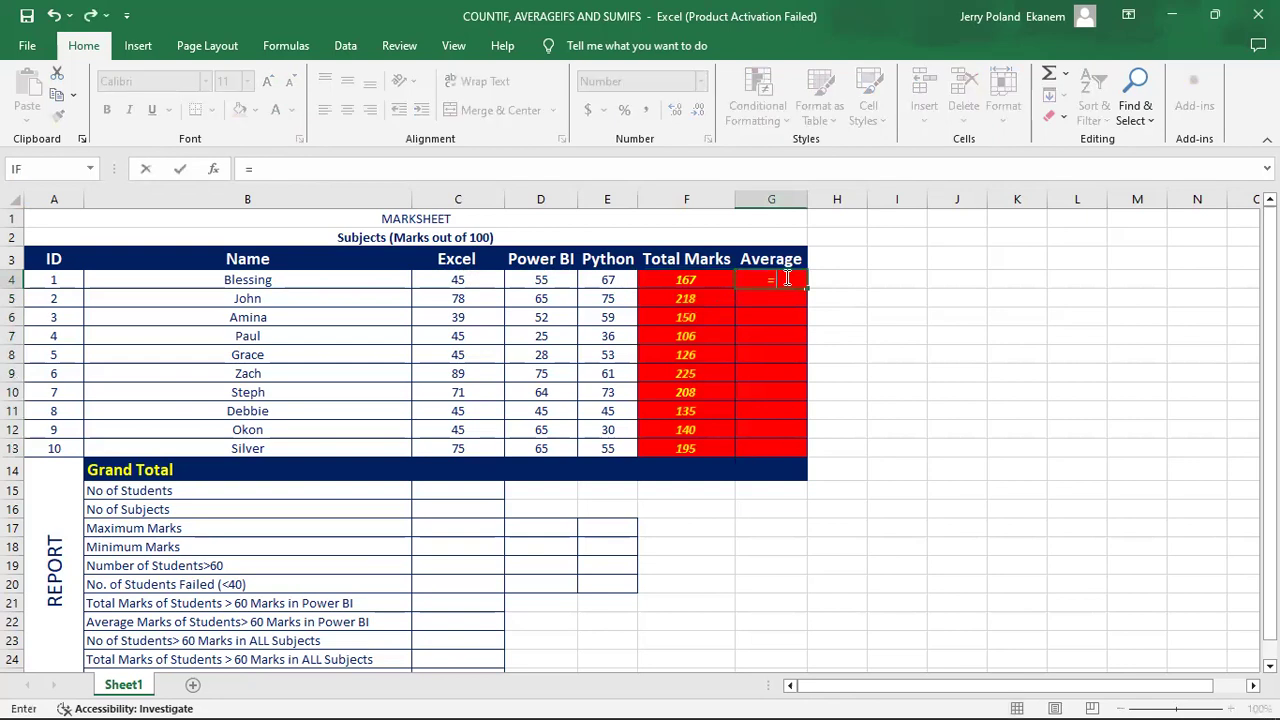
pyautogui.write('av')
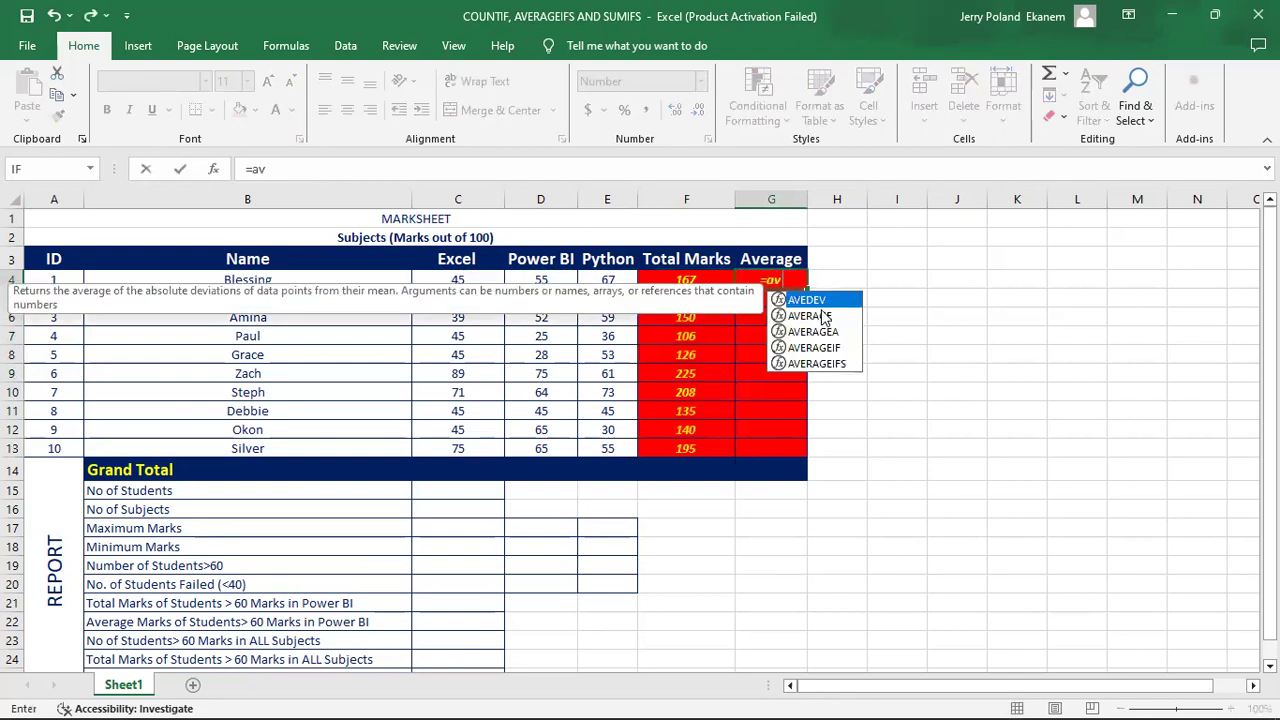
pyautogui.press('Down')
pyautogui.press('Tab')
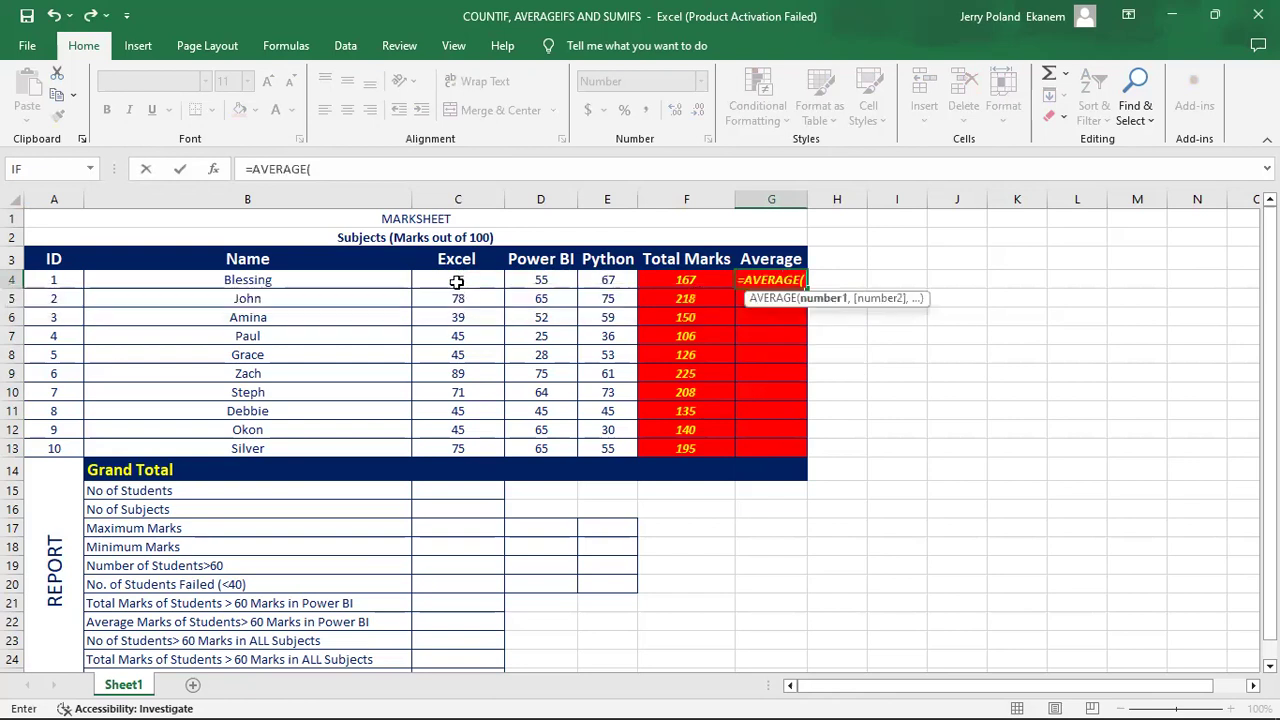
pyautogui.click(455, 280)
pyautogui.moveTo(455, 280); pyautogui.dragTo(590, 279)
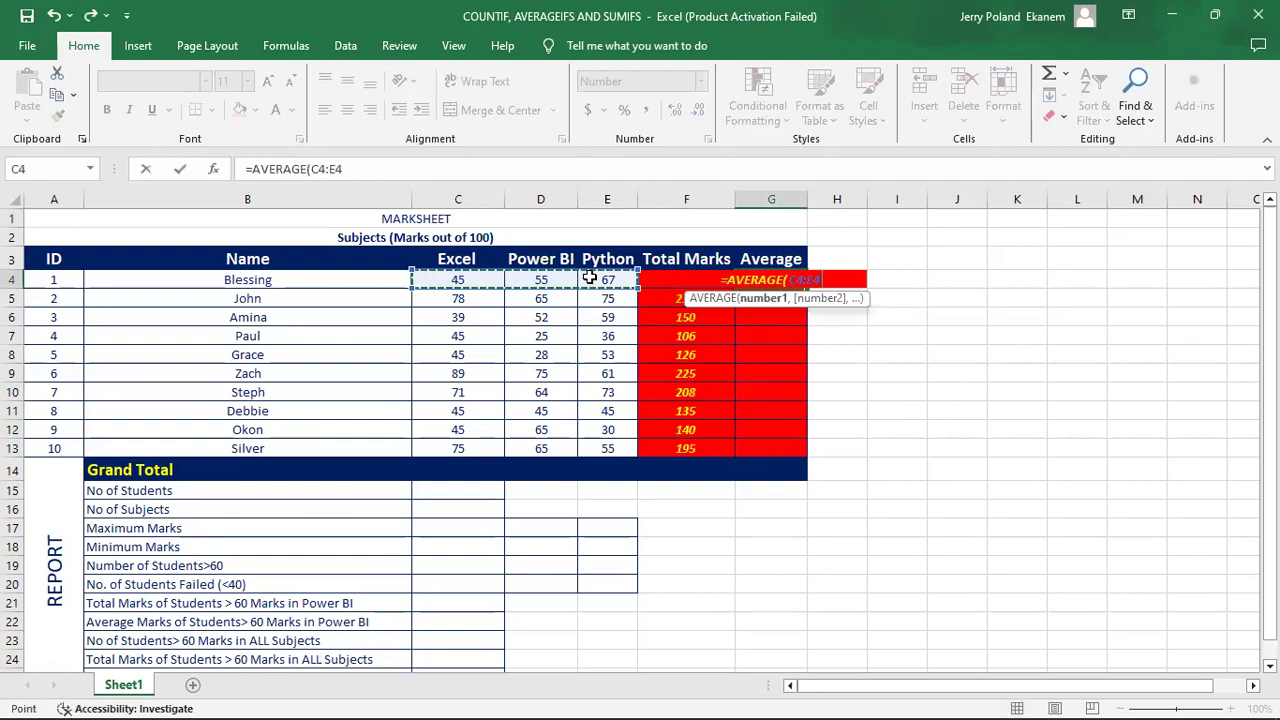
pyautogui.press('Return')
pyautogui.click(771, 280)
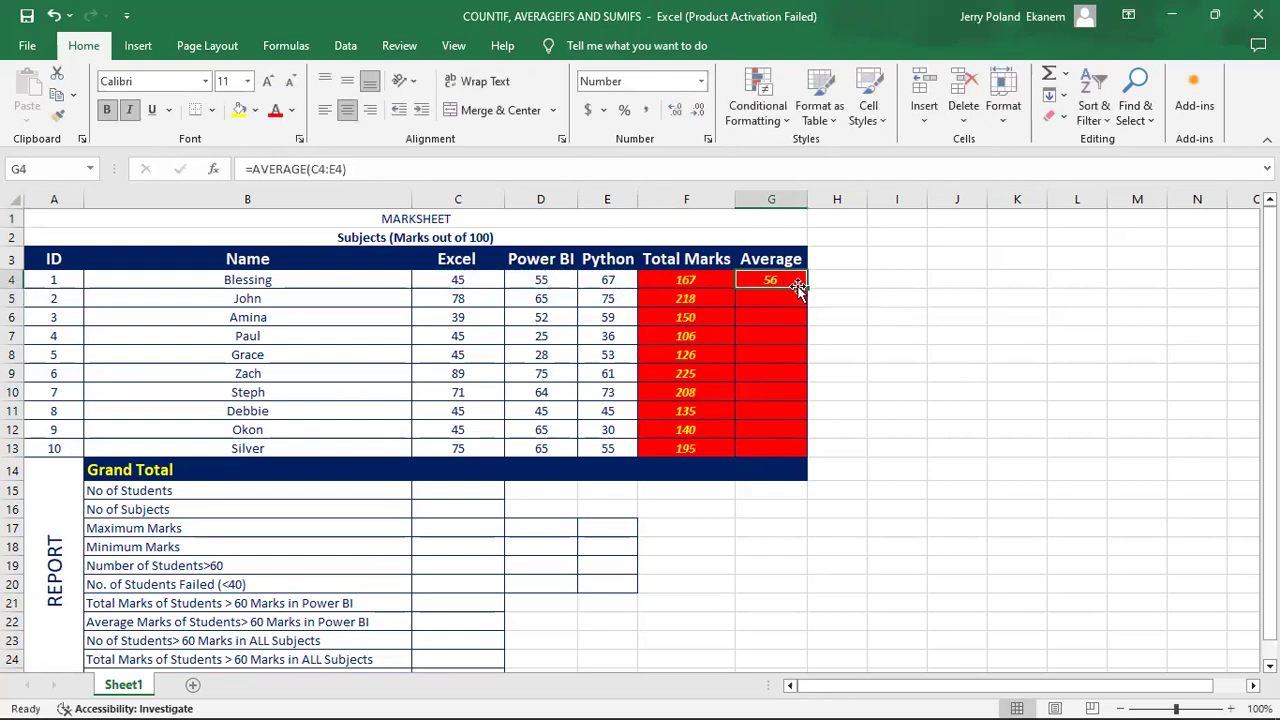
pyautogui.moveTo(807, 287); pyautogui.dragTo(818, 466)
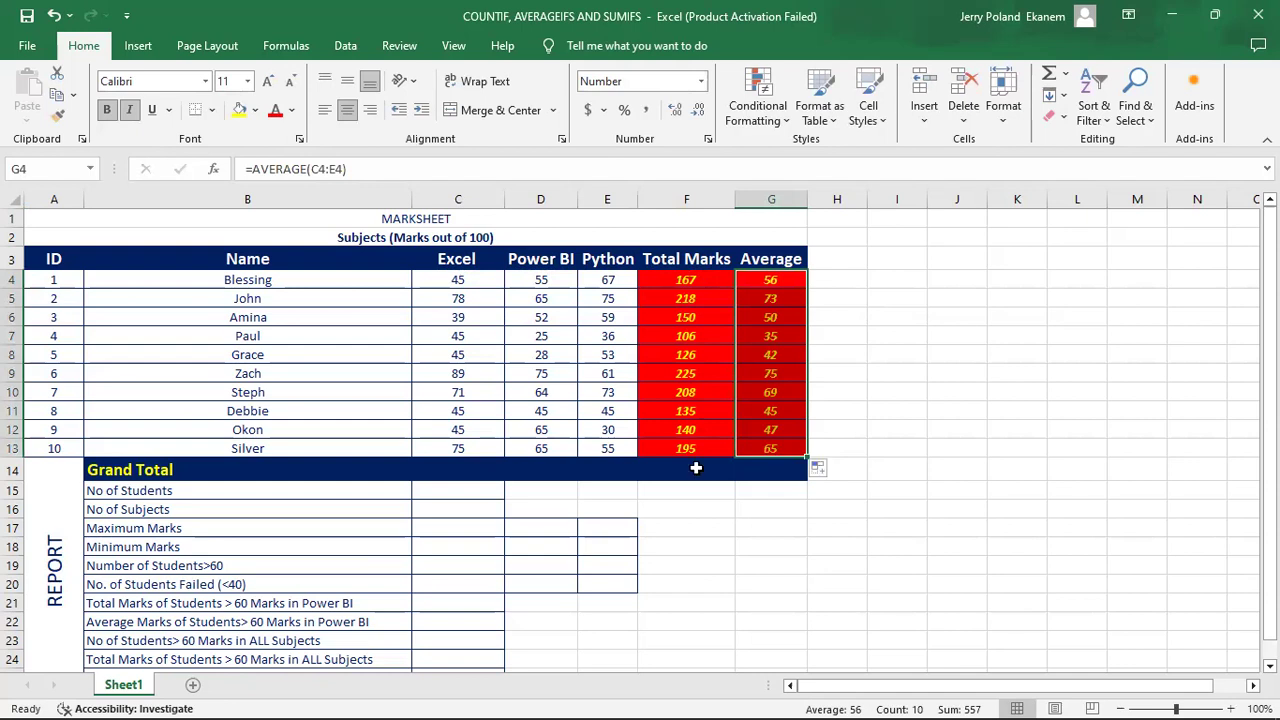
# Sum the Excel marks C4:C13 in the Grand Total cell C14 and fill the formula across to G14
pyautogui.click(447, 471)
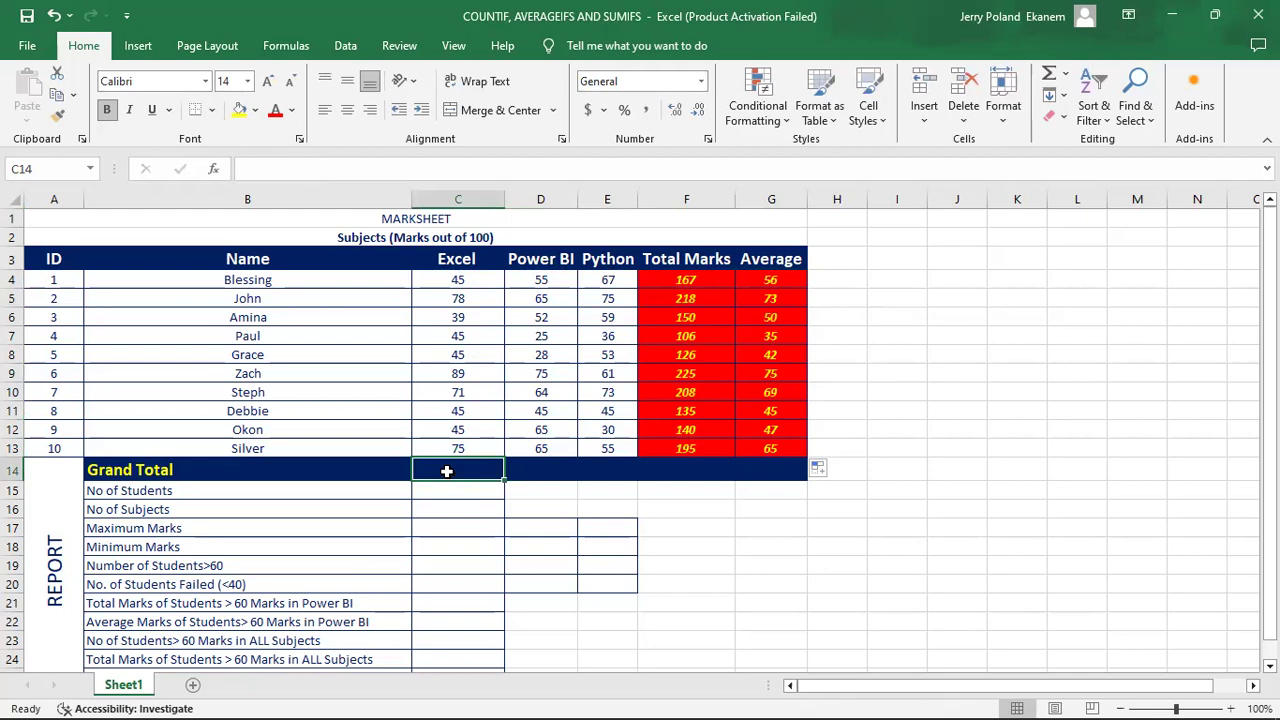
pyautogui.write('=')
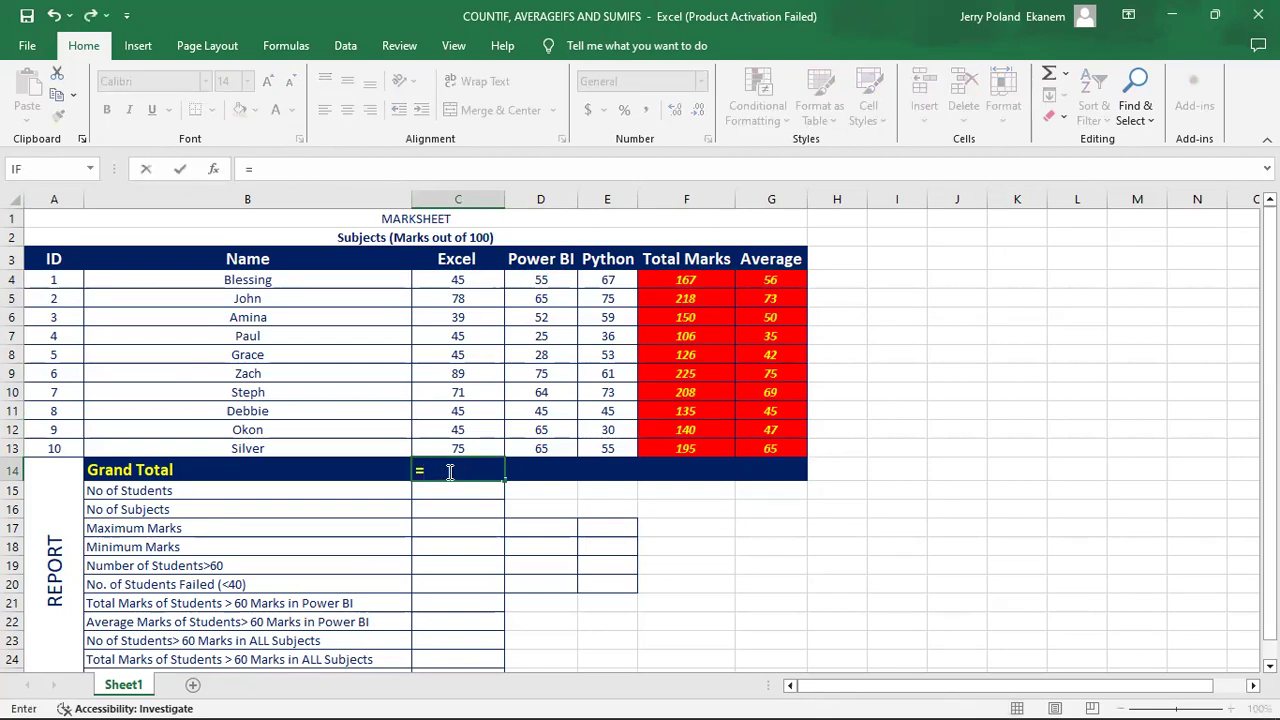
pyautogui.write('su')
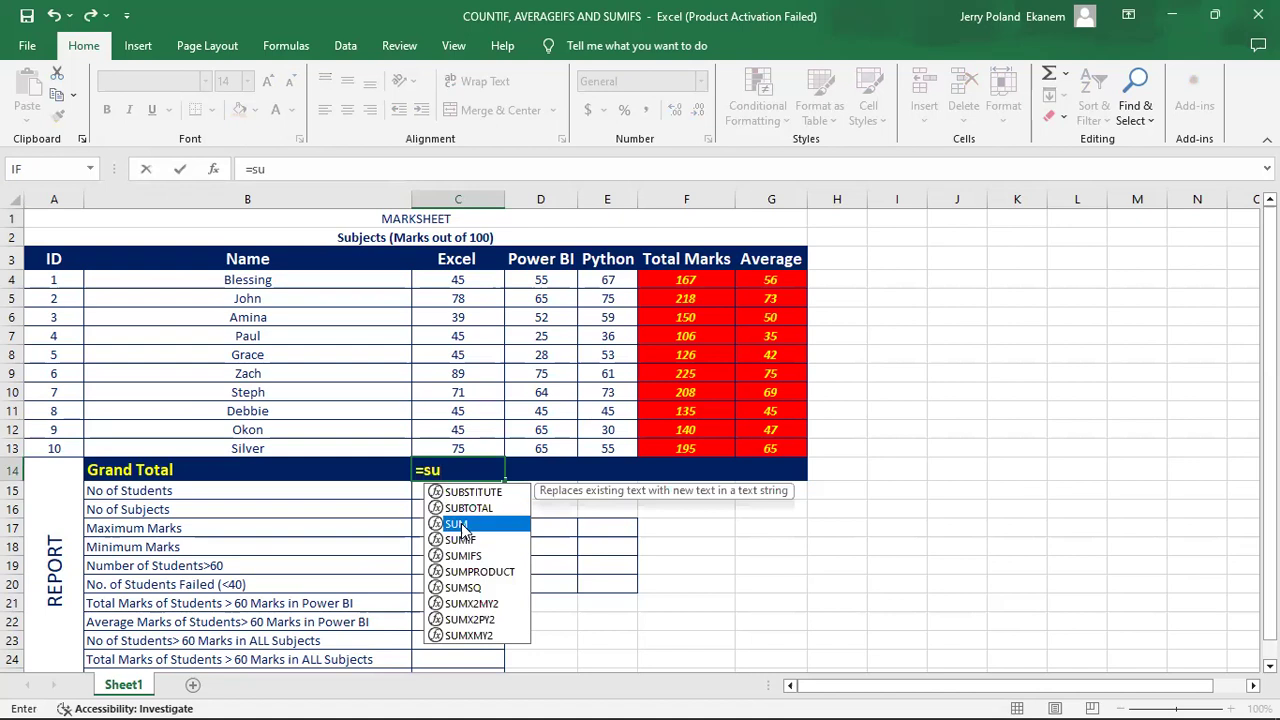
pyautogui.press('Tab')
pyautogui.moveTo(470, 281); pyautogui.dragTo(456, 446)
pyautogui.press('Return')
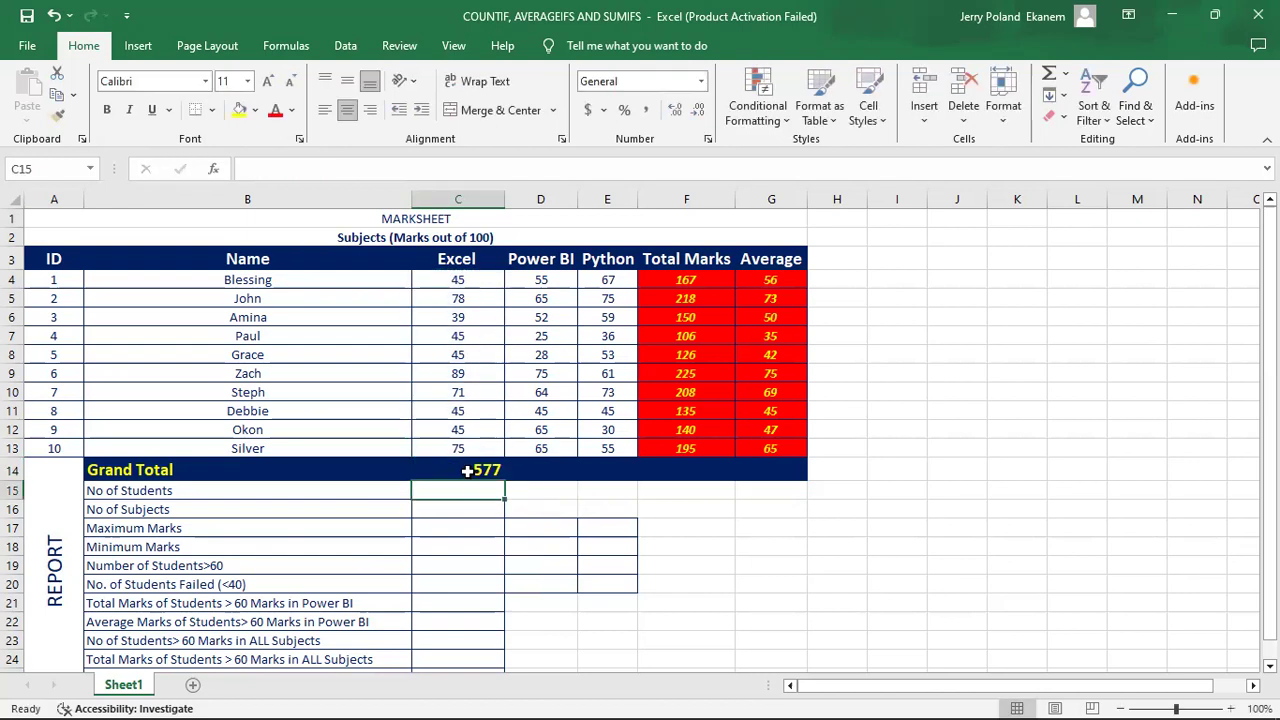
pyautogui.click(467, 471)
pyautogui.moveTo(504, 480); pyautogui.dragTo(788, 468)
pyautogui.click(787, 469)
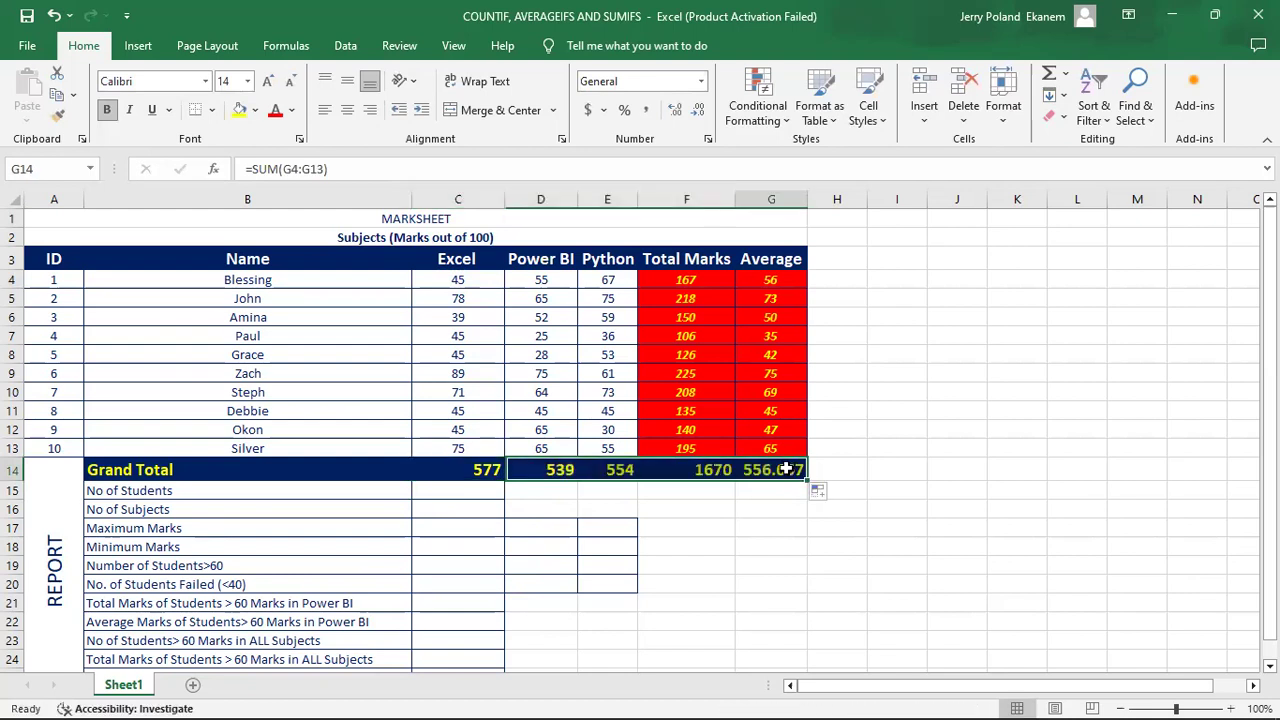
pyautogui.click(737, 543)
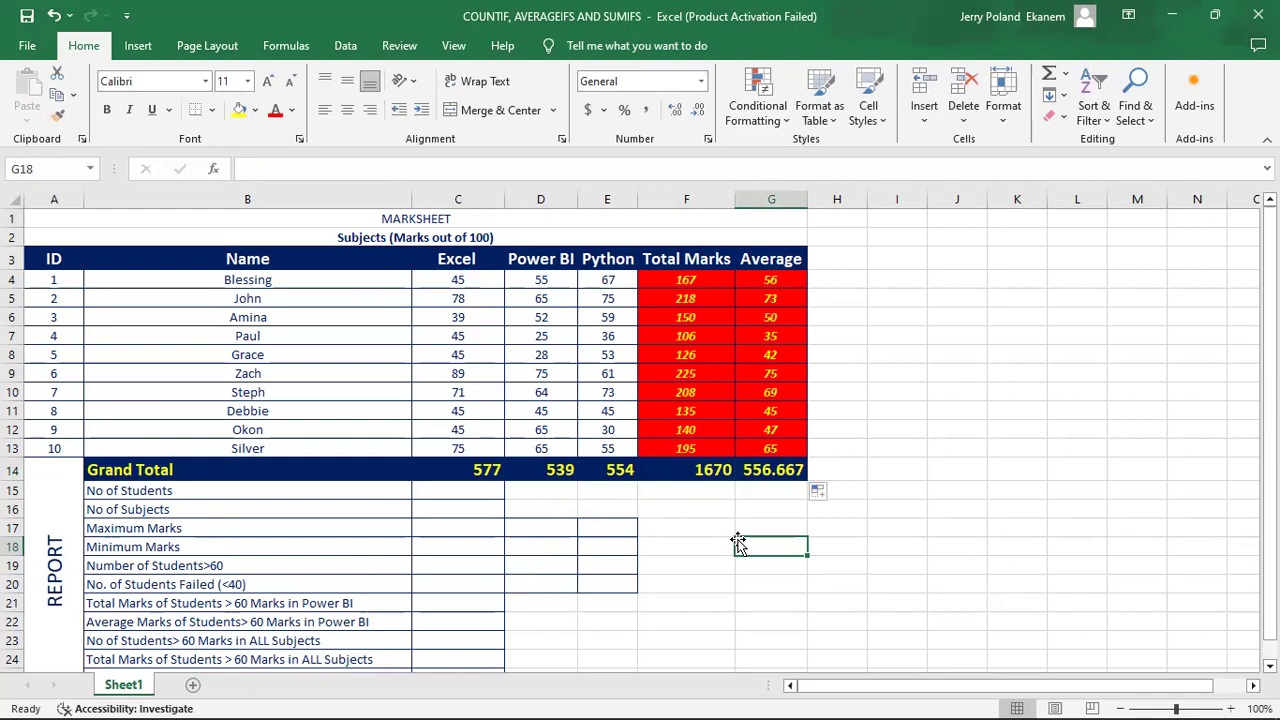
# Count the students in C15 with a COUNTA formula over the names in B4:B13
pyautogui.click(464, 490)
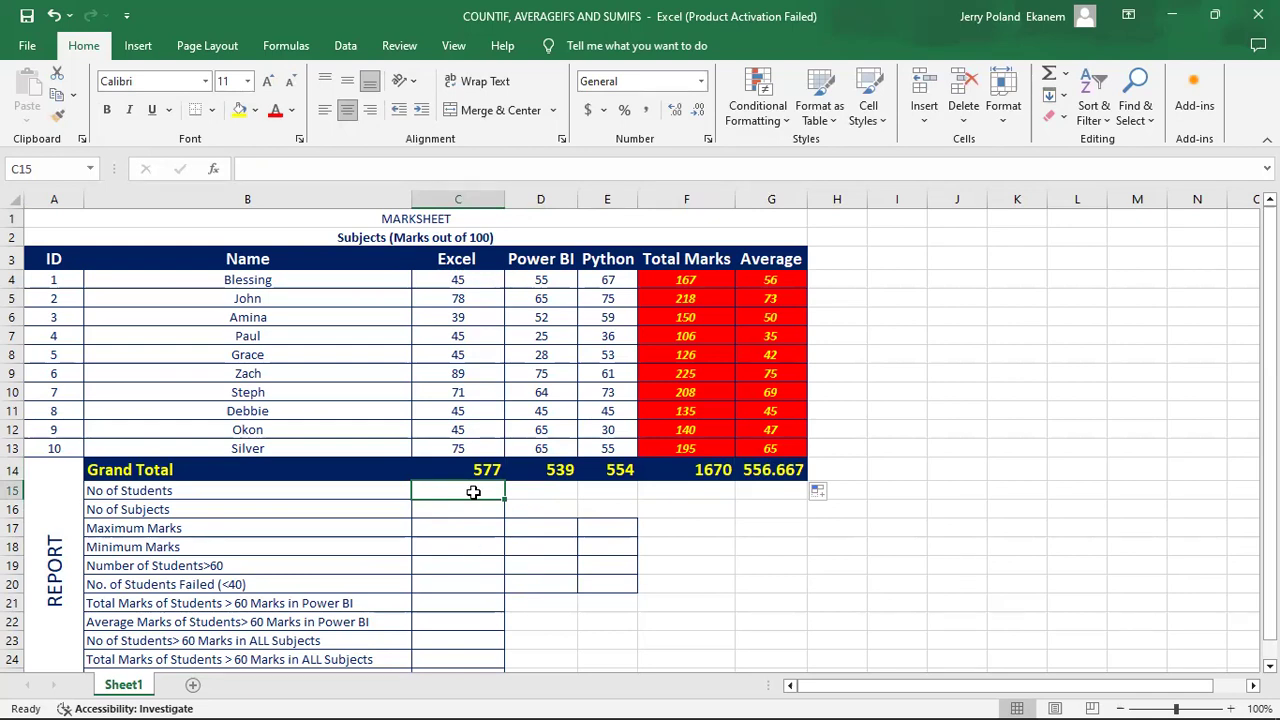
pyautogui.write('=')
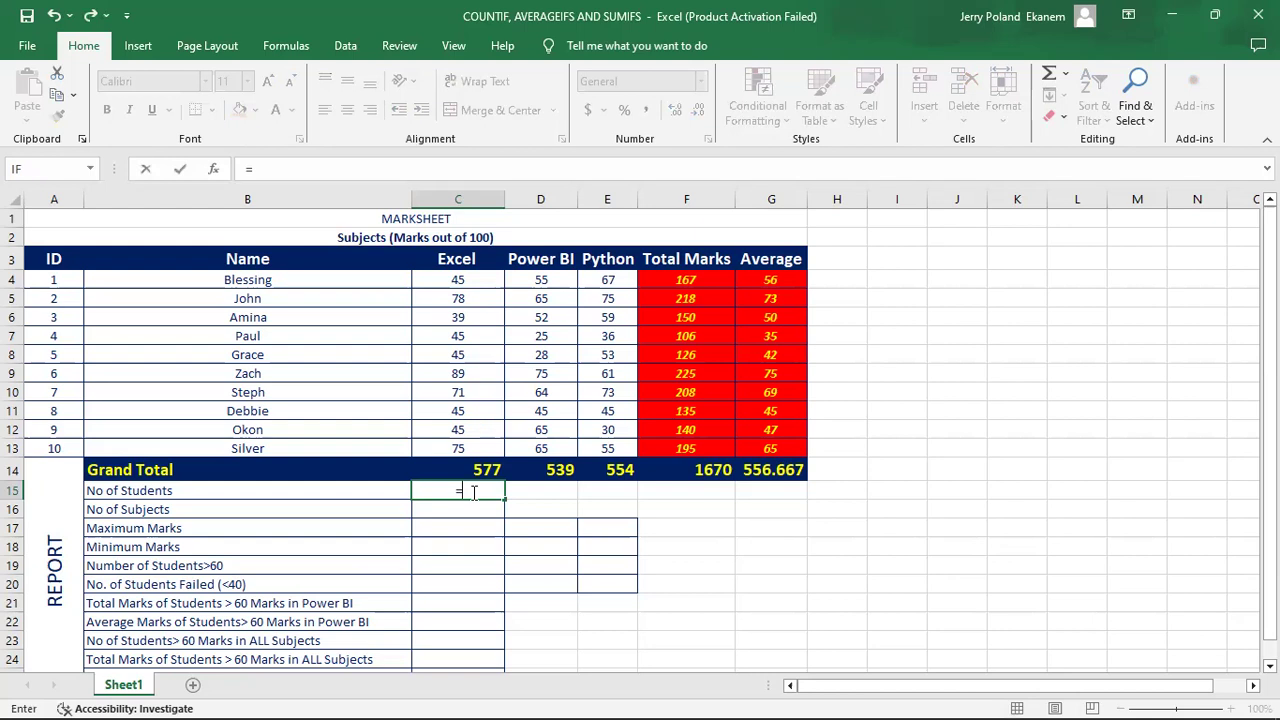
pyautogui.write('count')
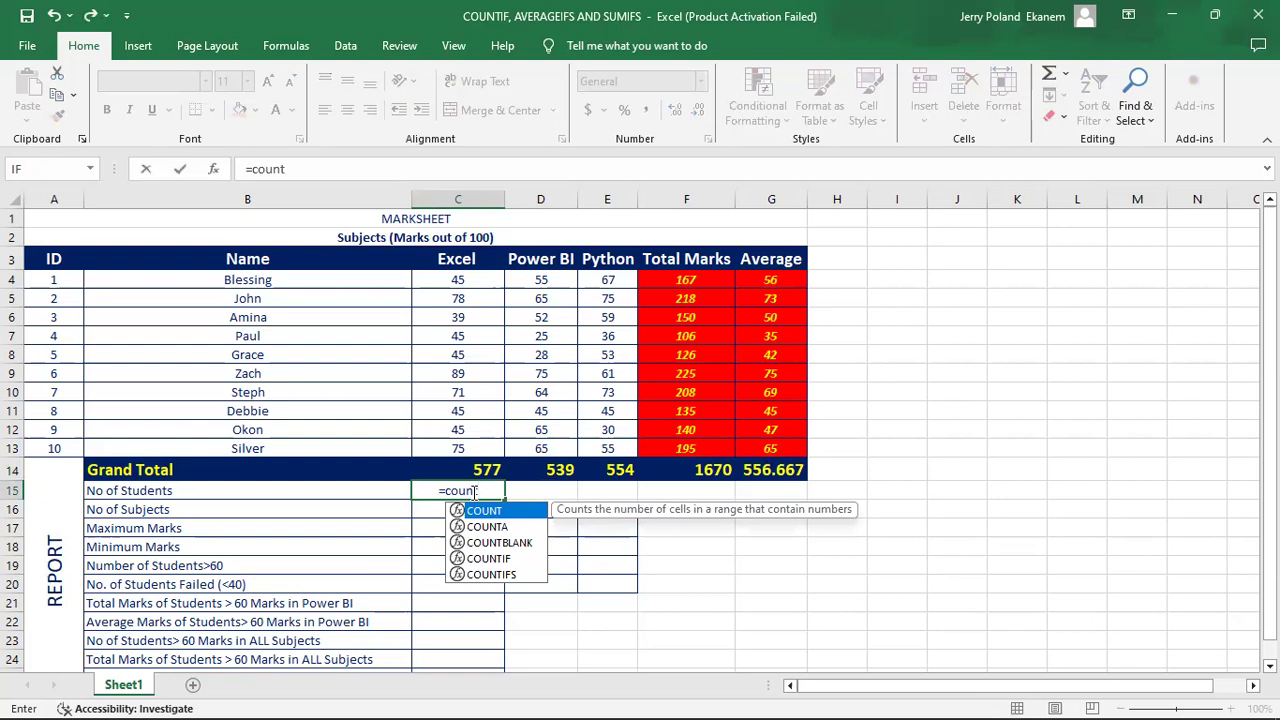
pyautogui.click(505, 533)
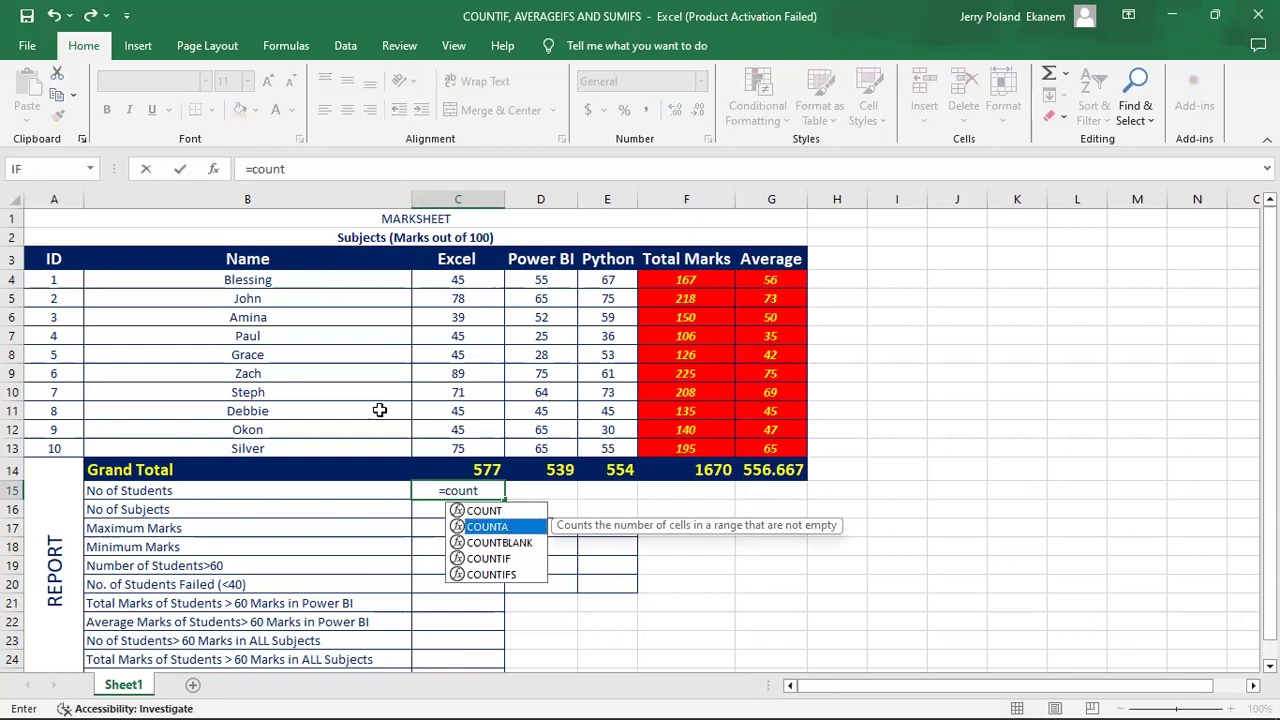
pyautogui.doubleClick(488, 526)
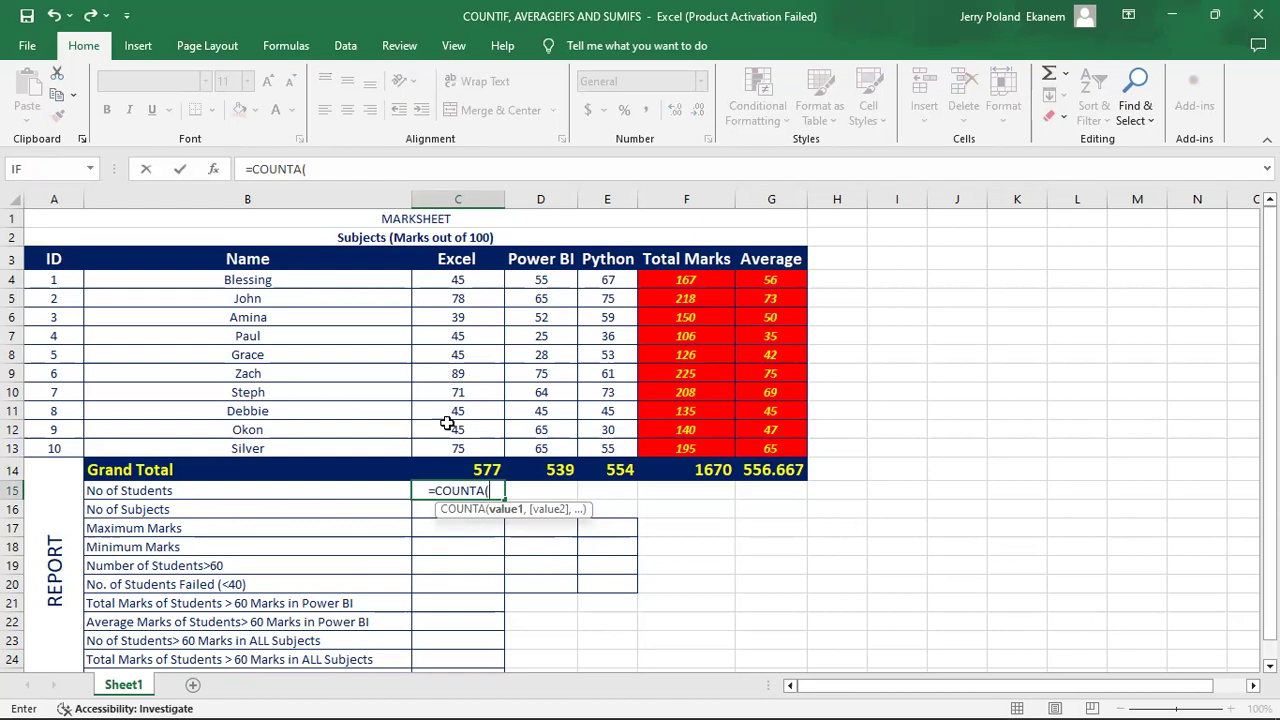
pyautogui.click(257, 280)
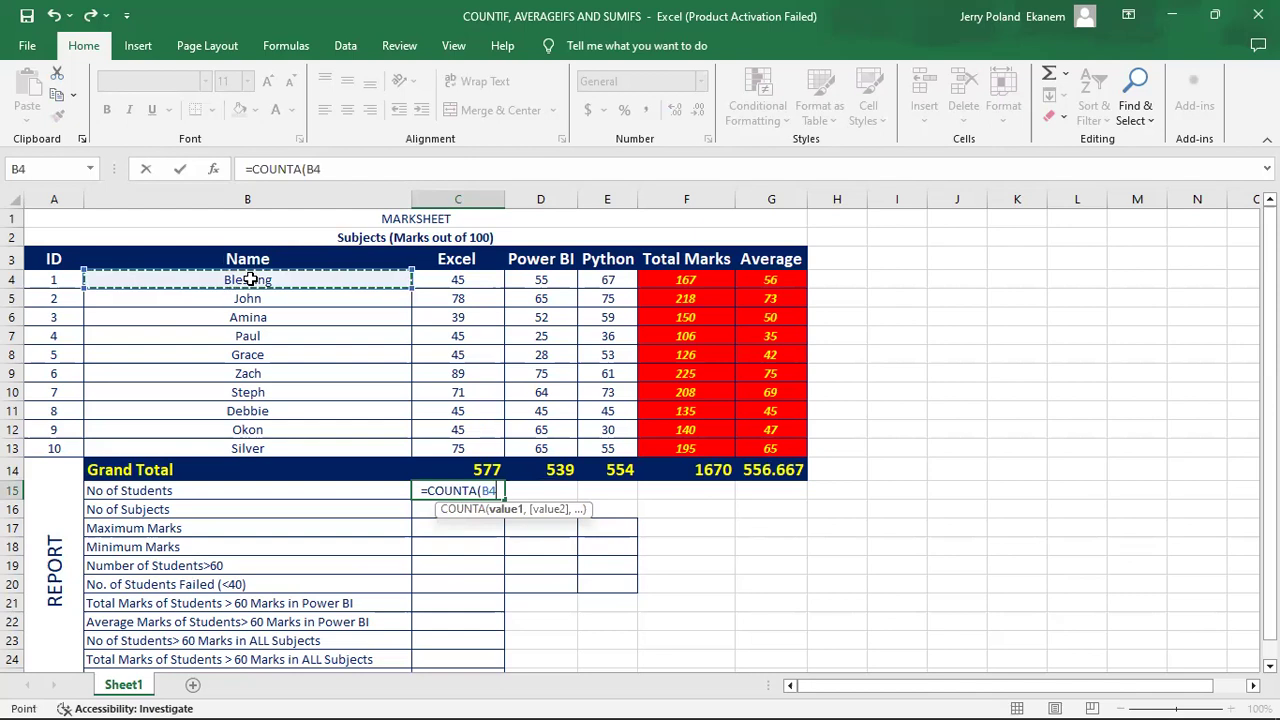
pyautogui.moveTo(250, 280); pyautogui.dragTo(246, 449)
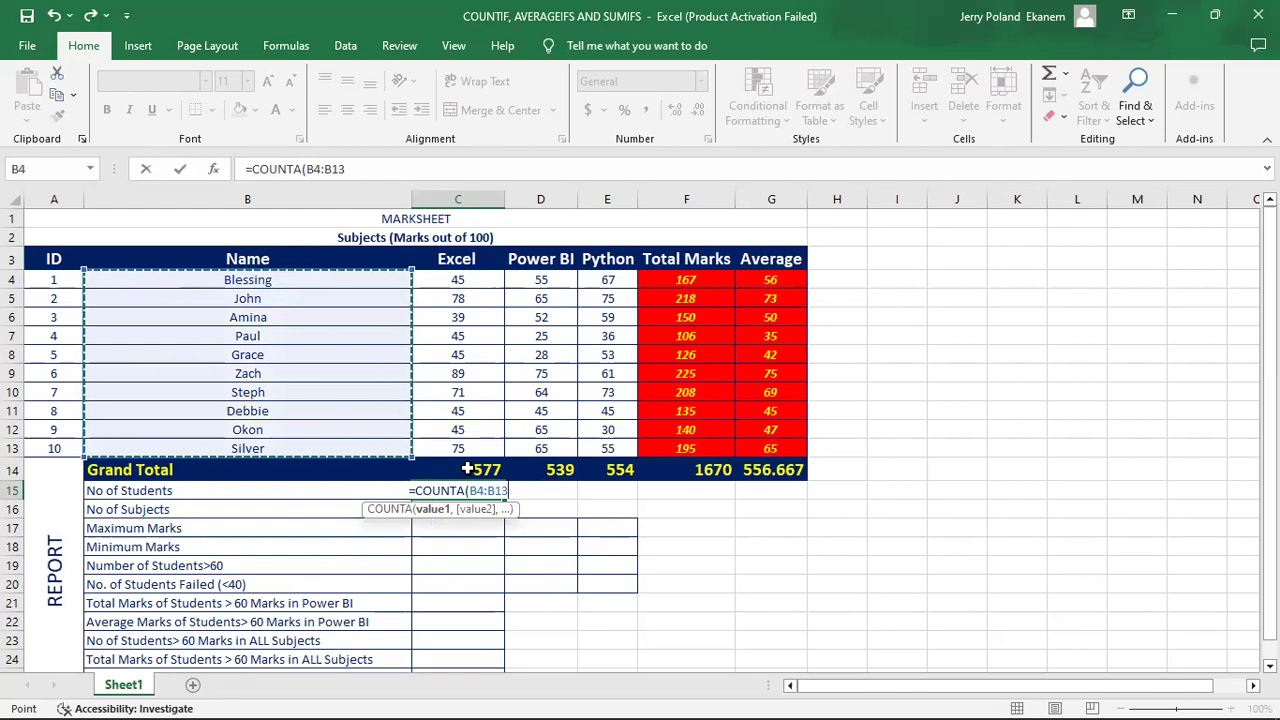
pyautogui.press('Return')
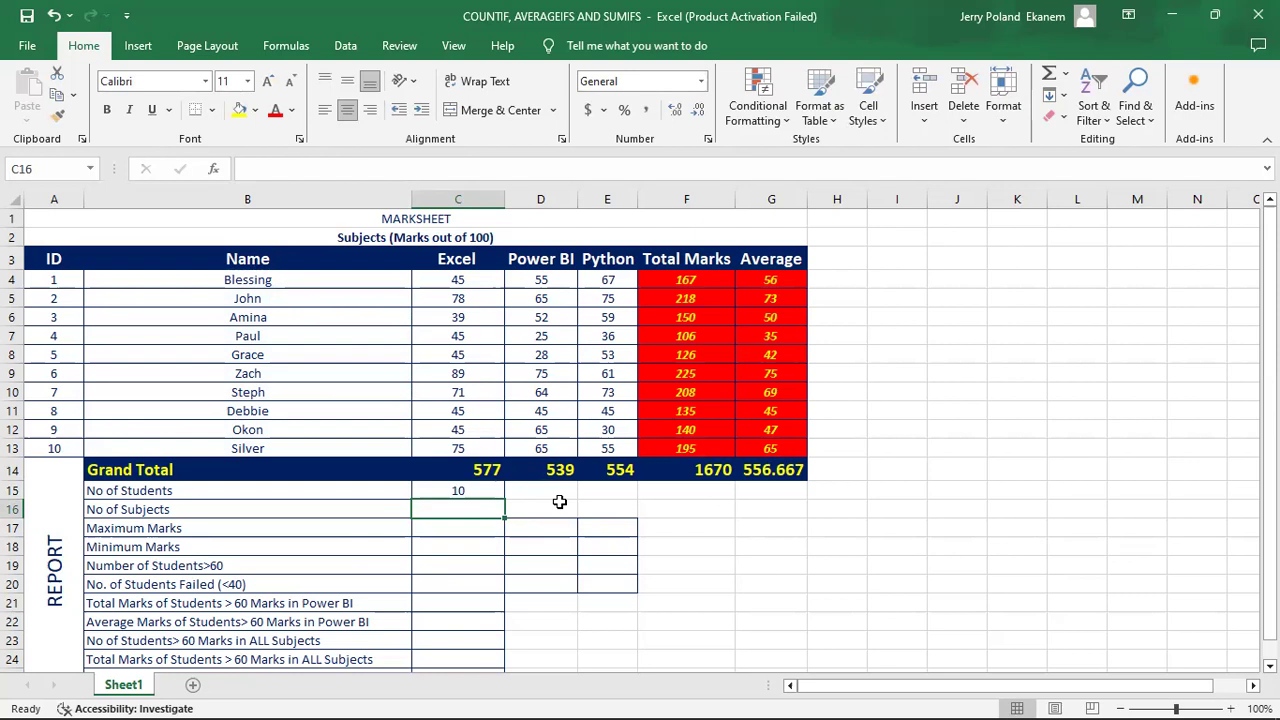
# Count the subjects in C16 with a COUNTA formula over the subject headers C3:E3
pyautogui.write('=')
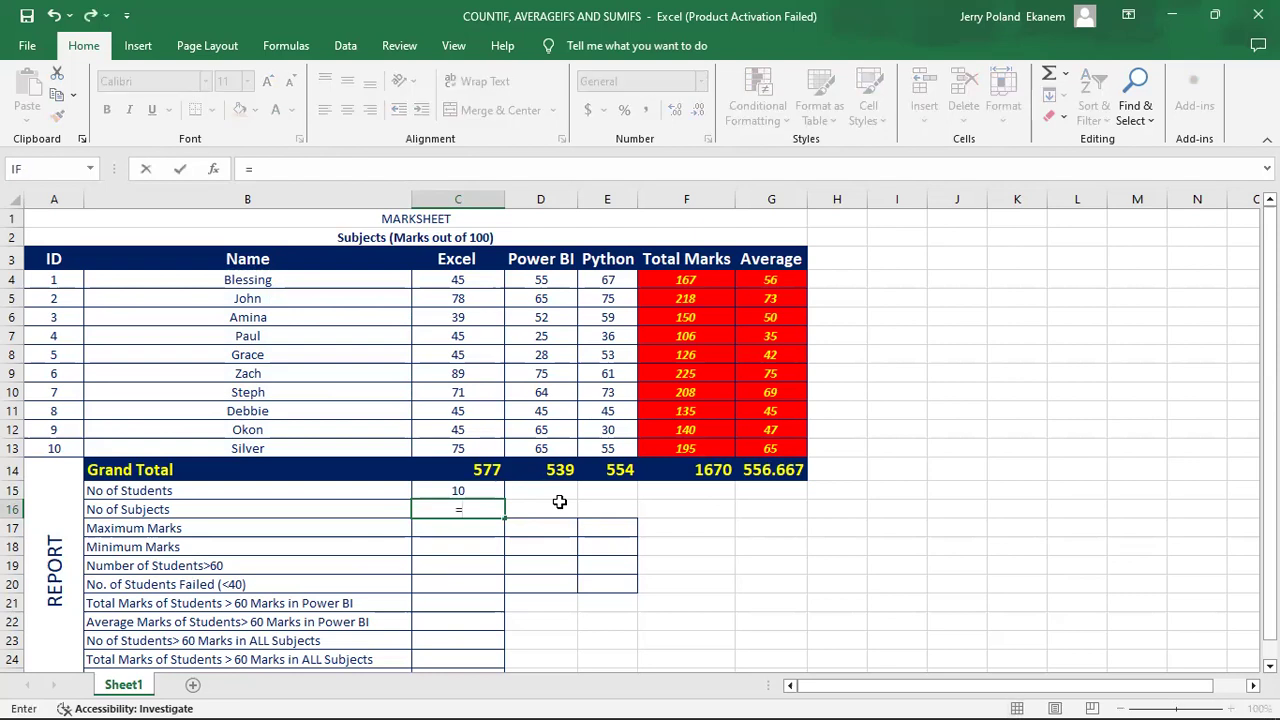
pyautogui.write('cou')
pyautogui.doubleClick(515, 545)
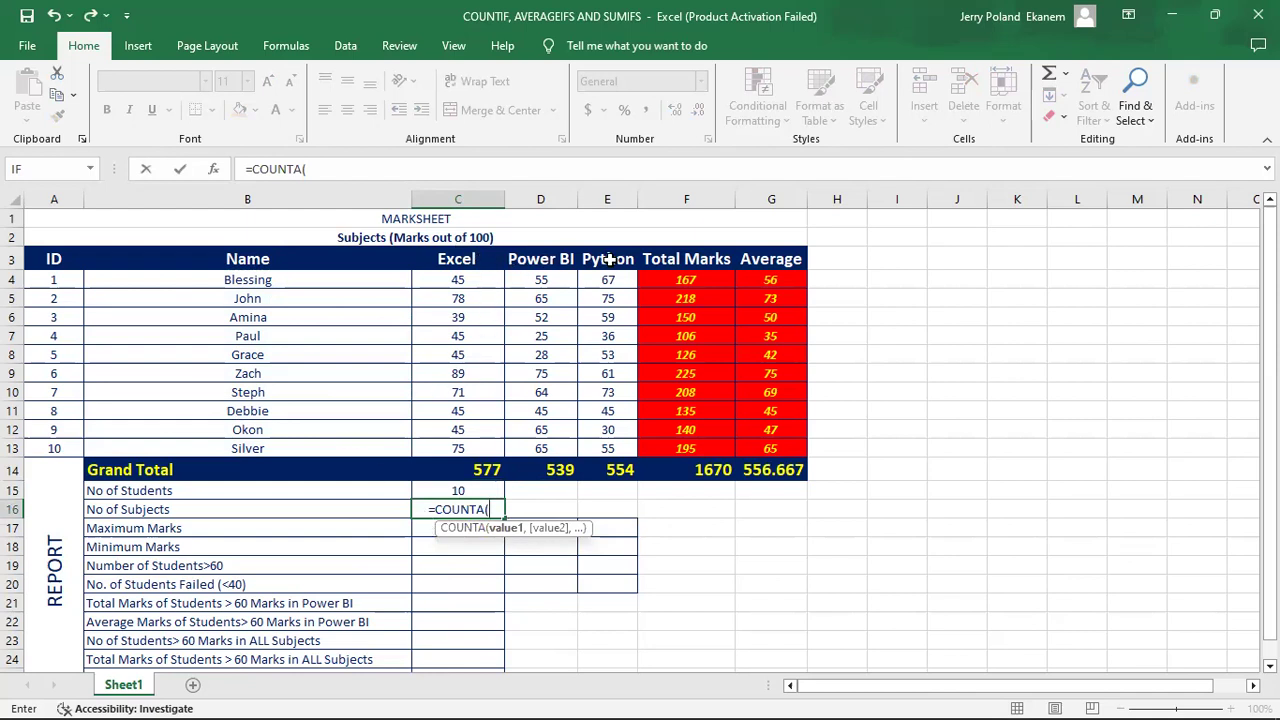
pyautogui.moveTo(443, 259); pyautogui.dragTo(597, 260)
pyautogui.press('Return')
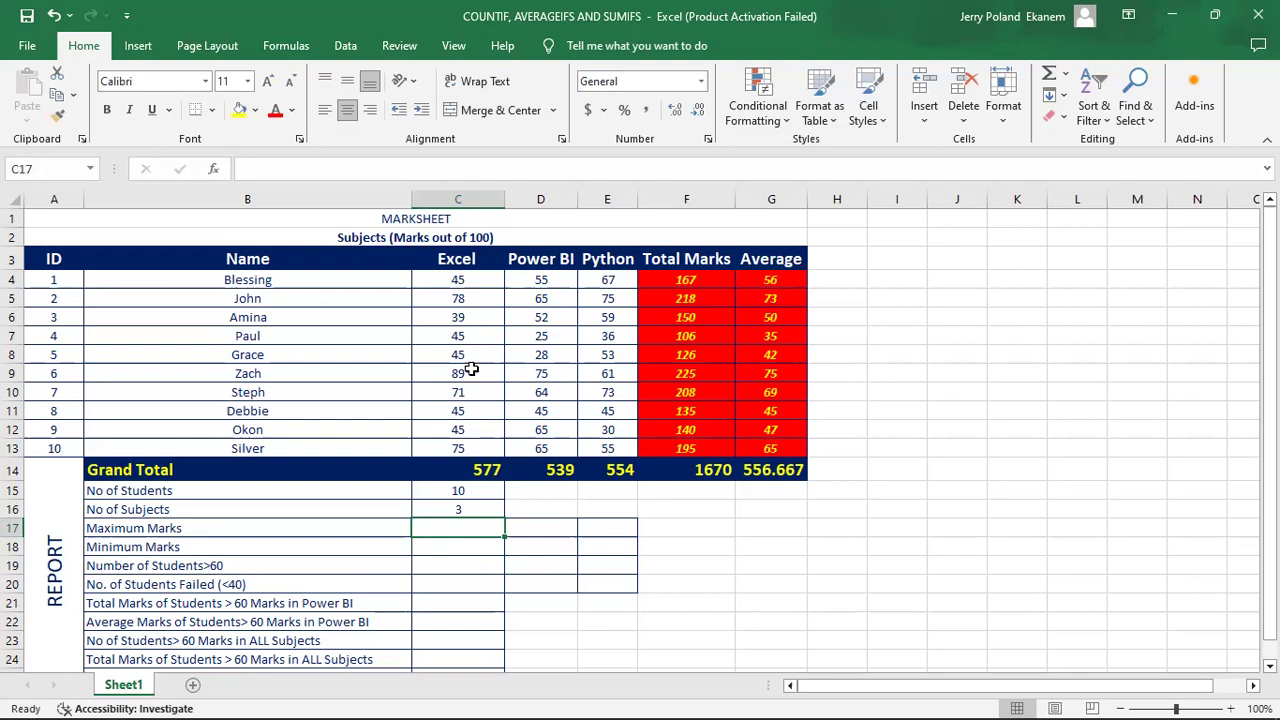
# Find the maximum Excel mark in C17 with =MAX(C4:C13) and fill the formula across to E17
pyautogui.write('=')
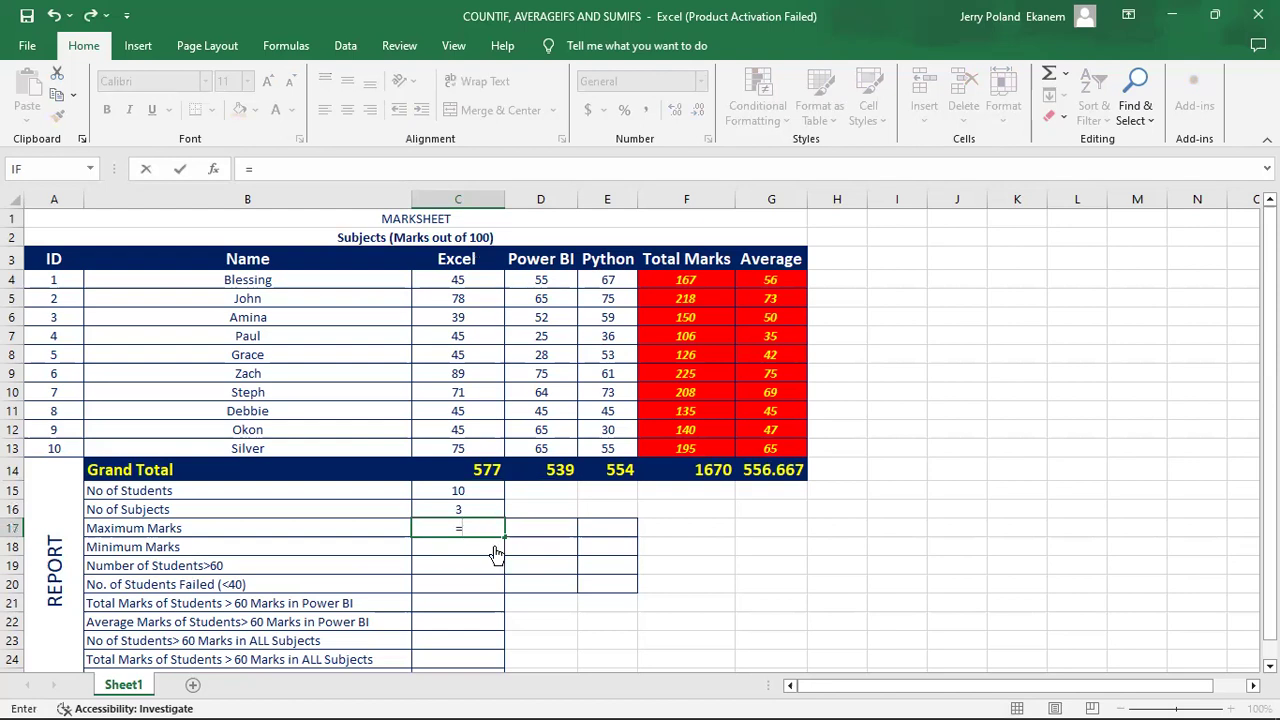
pyautogui.write('MAX(')
pyautogui.click(453, 279)
pyautogui.moveTo(453, 279); pyautogui.dragTo(452, 298)
pyautogui.moveTo(456, 430); pyautogui.dragTo(462, 448)
pyautogui.press('Return')
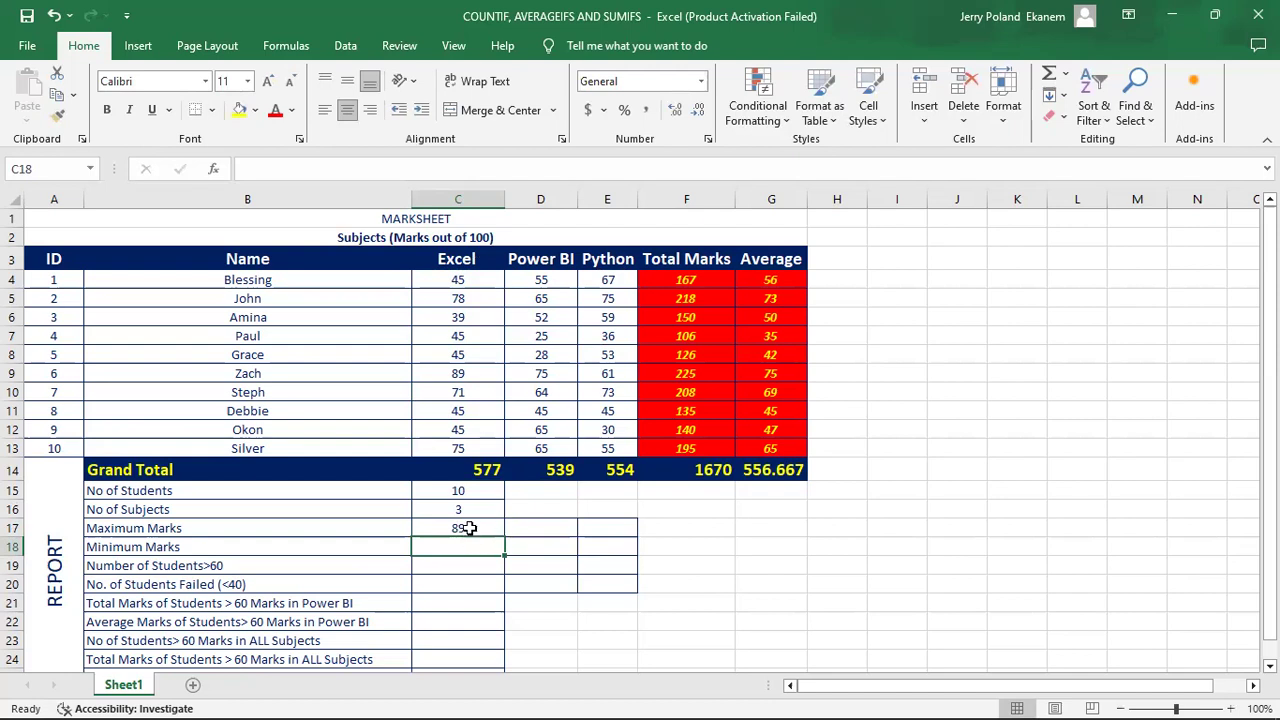
pyautogui.click(469, 528)
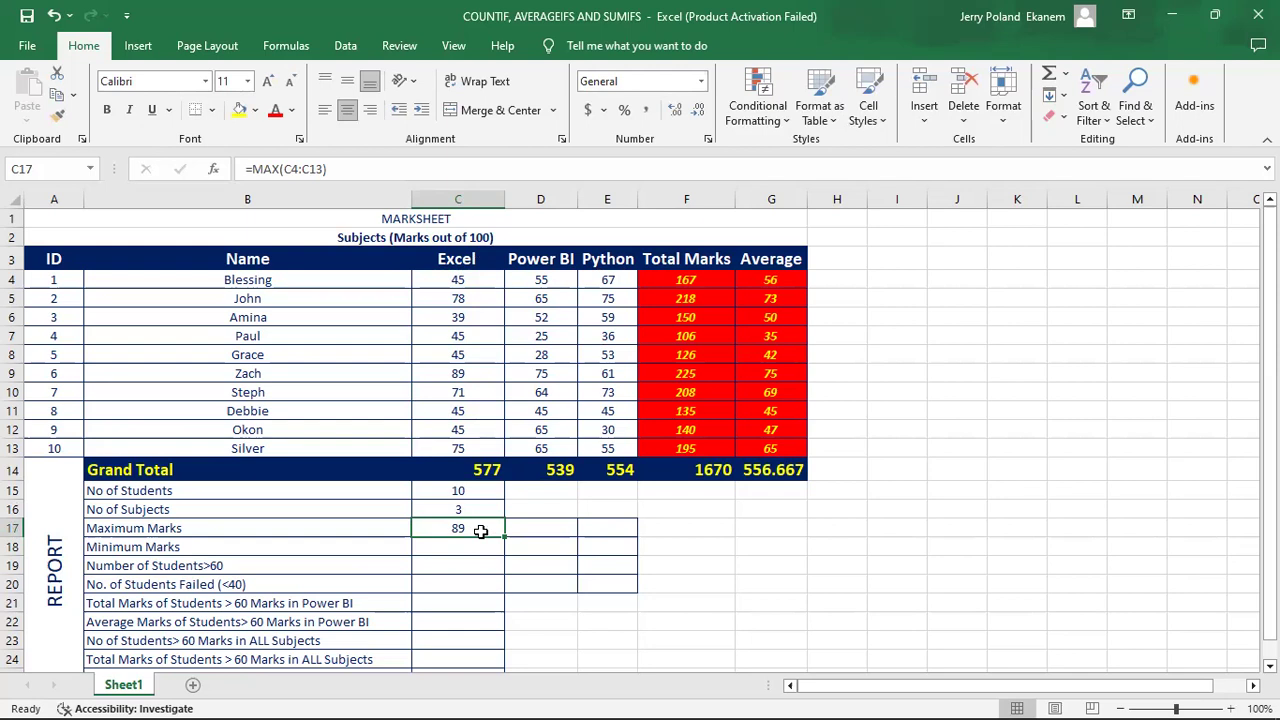
pyautogui.moveTo(502, 537); pyautogui.dragTo(620, 537)
pyautogui.click(557, 529)
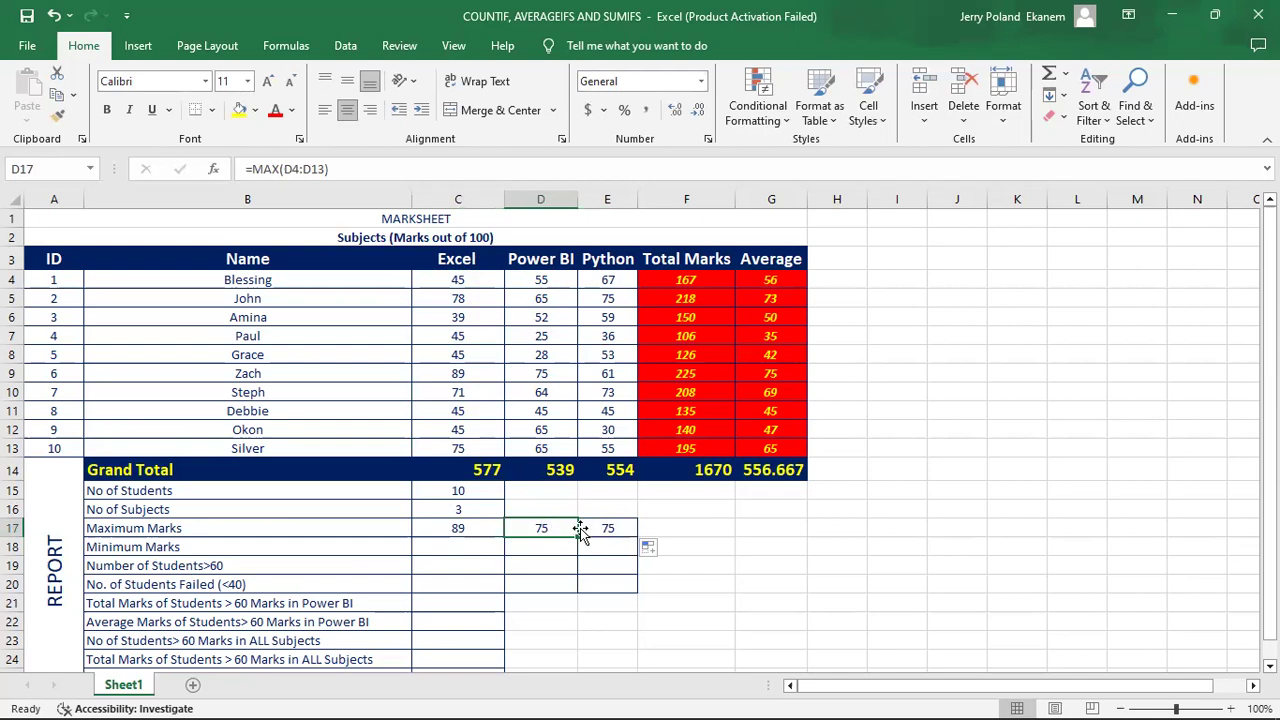
# Find the minimum Excel mark in C18 with =MIN(C4:C13) and fill the formula across to E18
pyautogui.click(465, 547)
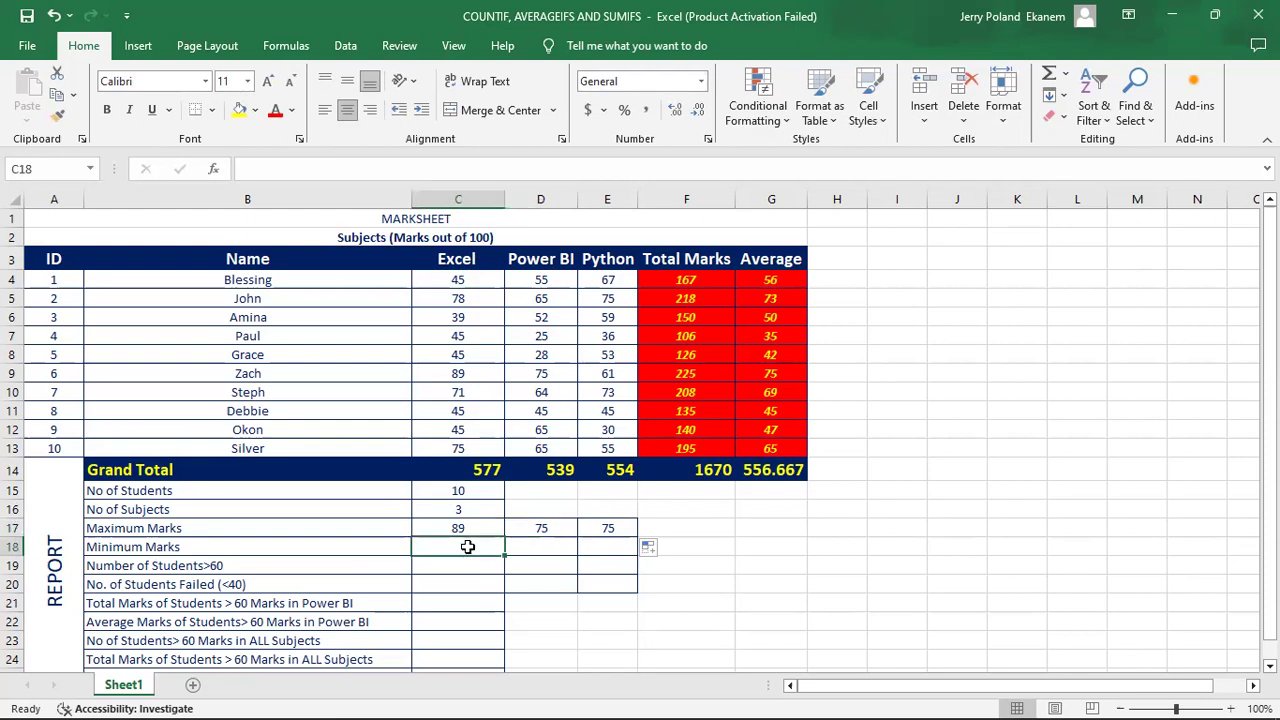
pyautogui.write('=')
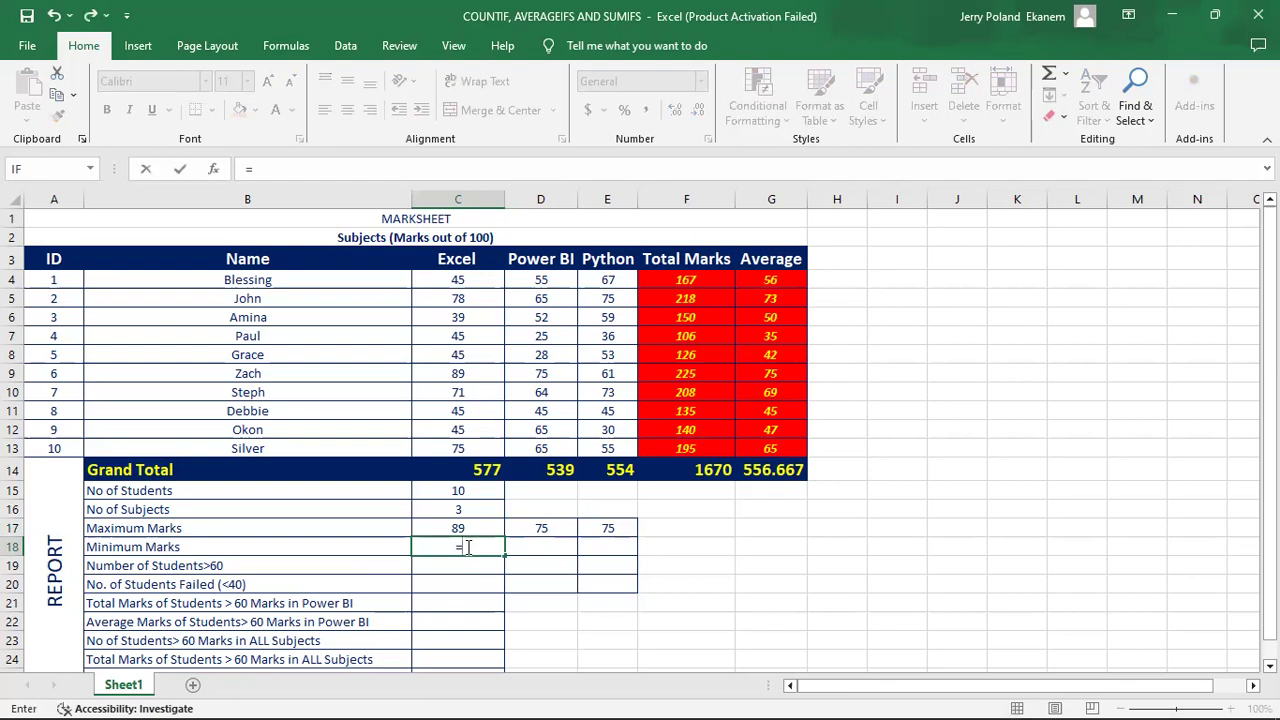
pyautogui.write('min')
pyautogui.doubleClick(497, 568)
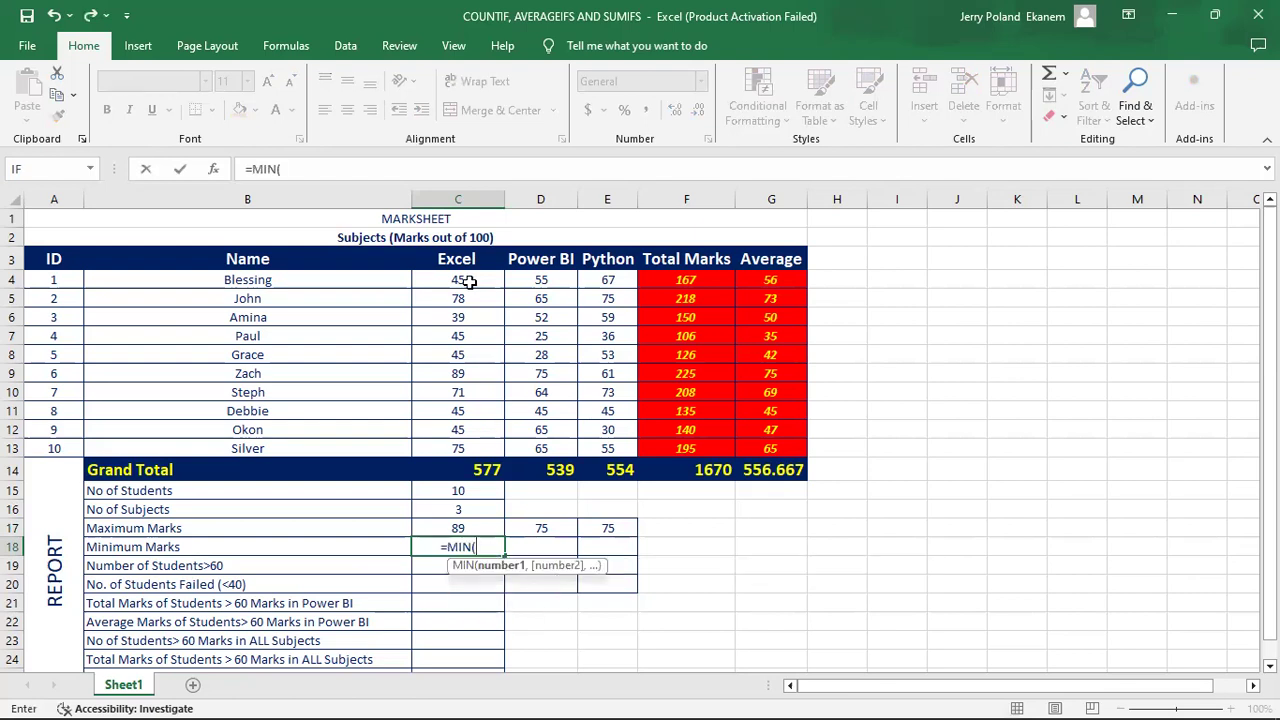
pyautogui.click(455, 279)
pyautogui.moveTo(455, 279); pyautogui.dragTo(456, 300)
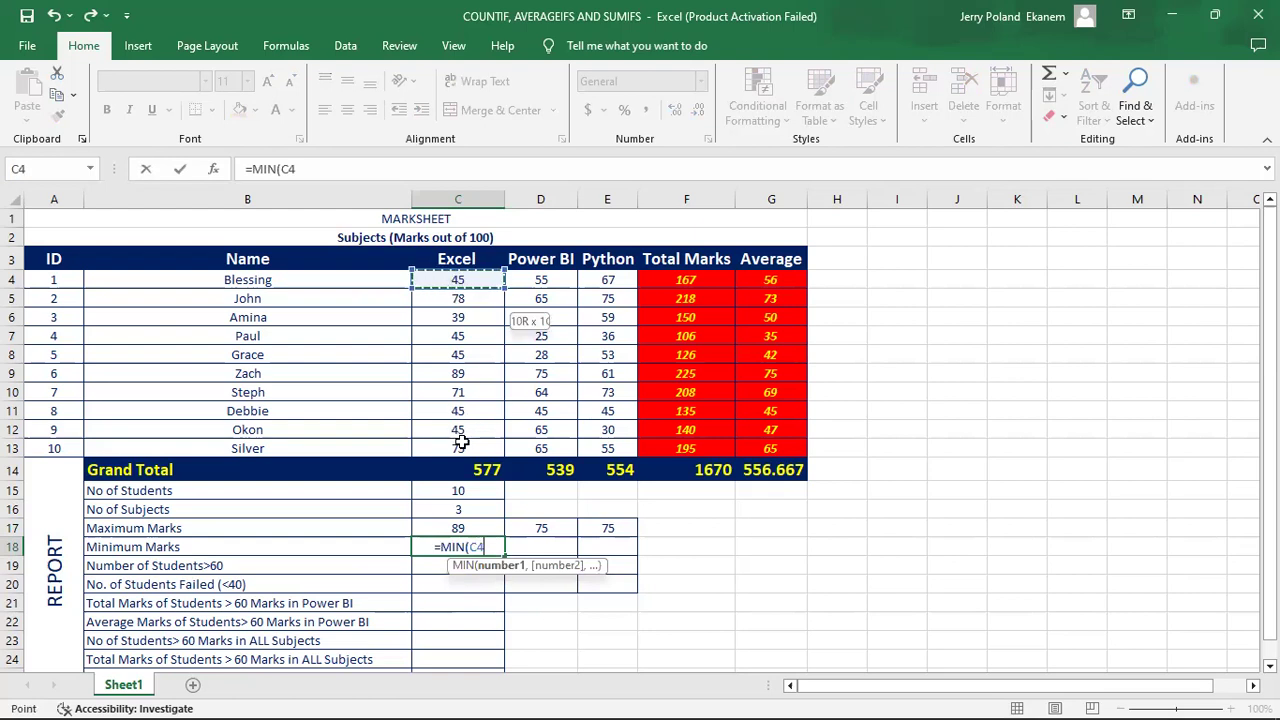
pyautogui.moveTo(461, 441); pyautogui.dragTo(461, 441)
pyautogui.press('Return')
pyautogui.click(472, 548)
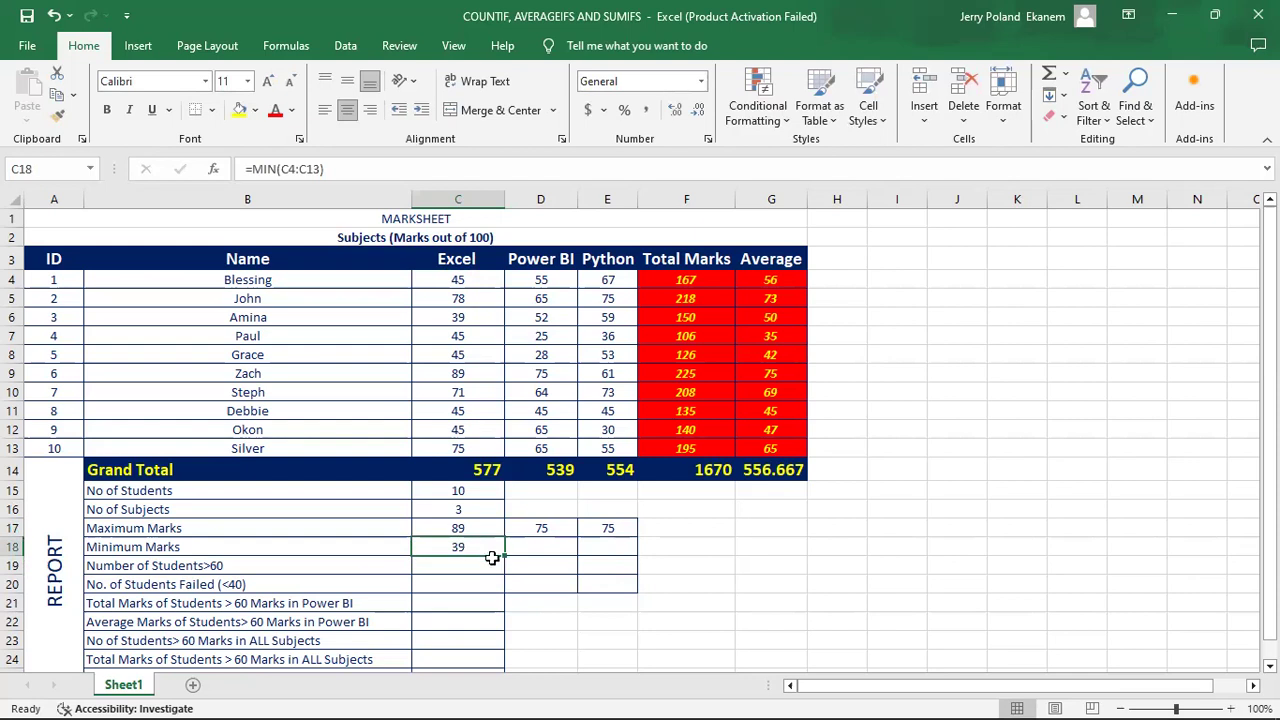
pyautogui.moveTo(508, 555); pyautogui.dragTo(646, 554)
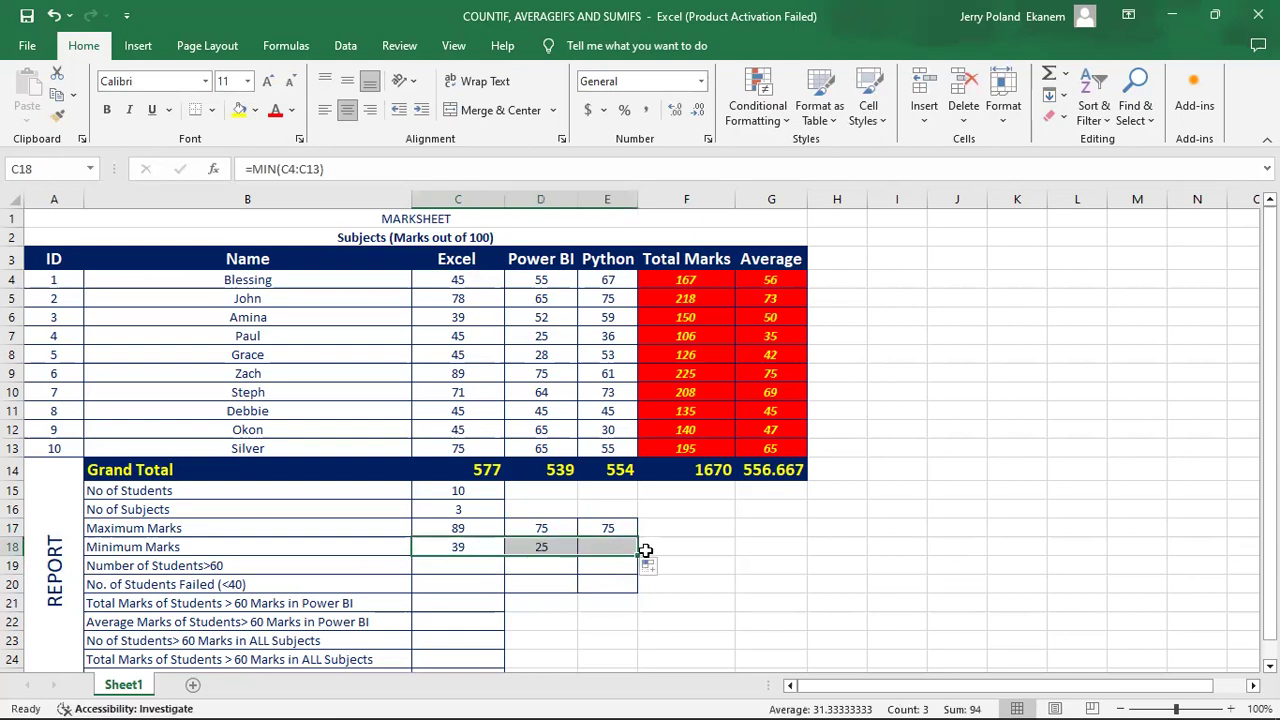
pyautogui.click(567, 545)
pyautogui.click(625, 545)
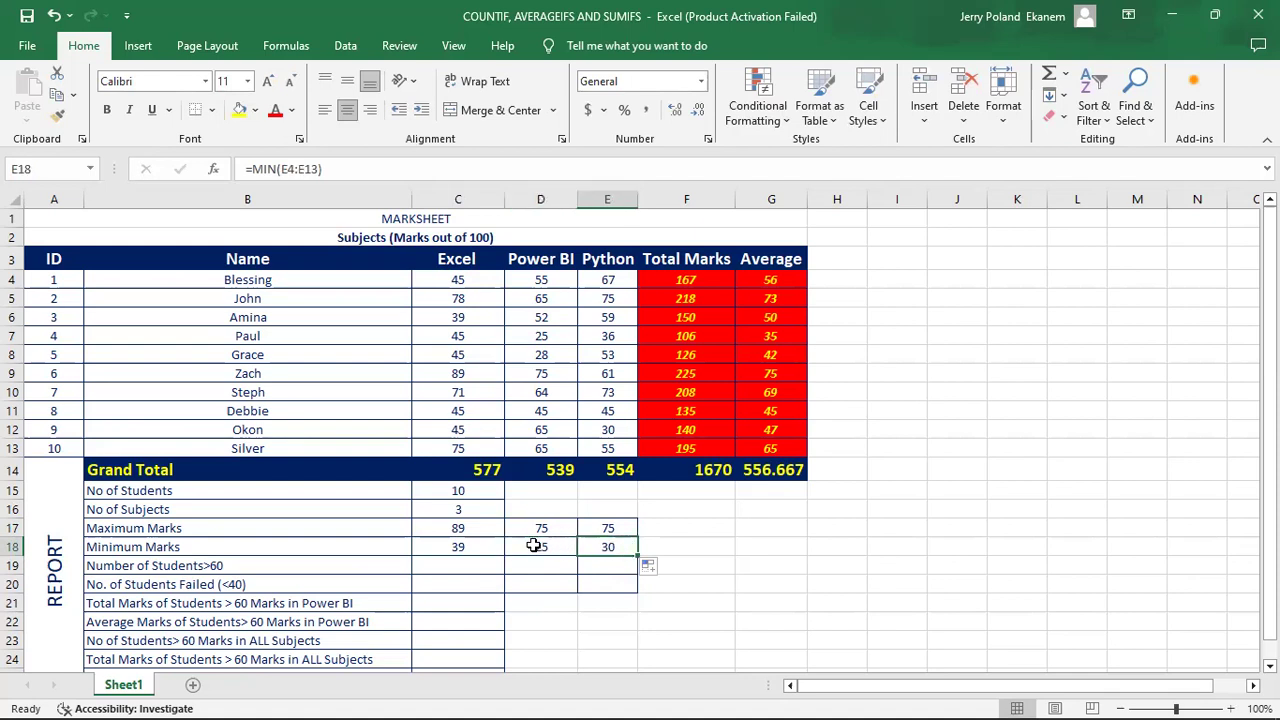
# Count the students scoring above 60 in Excel in C19 with COUNTIF over C4:C13 and the criteria >60
pyautogui.click(455, 566)
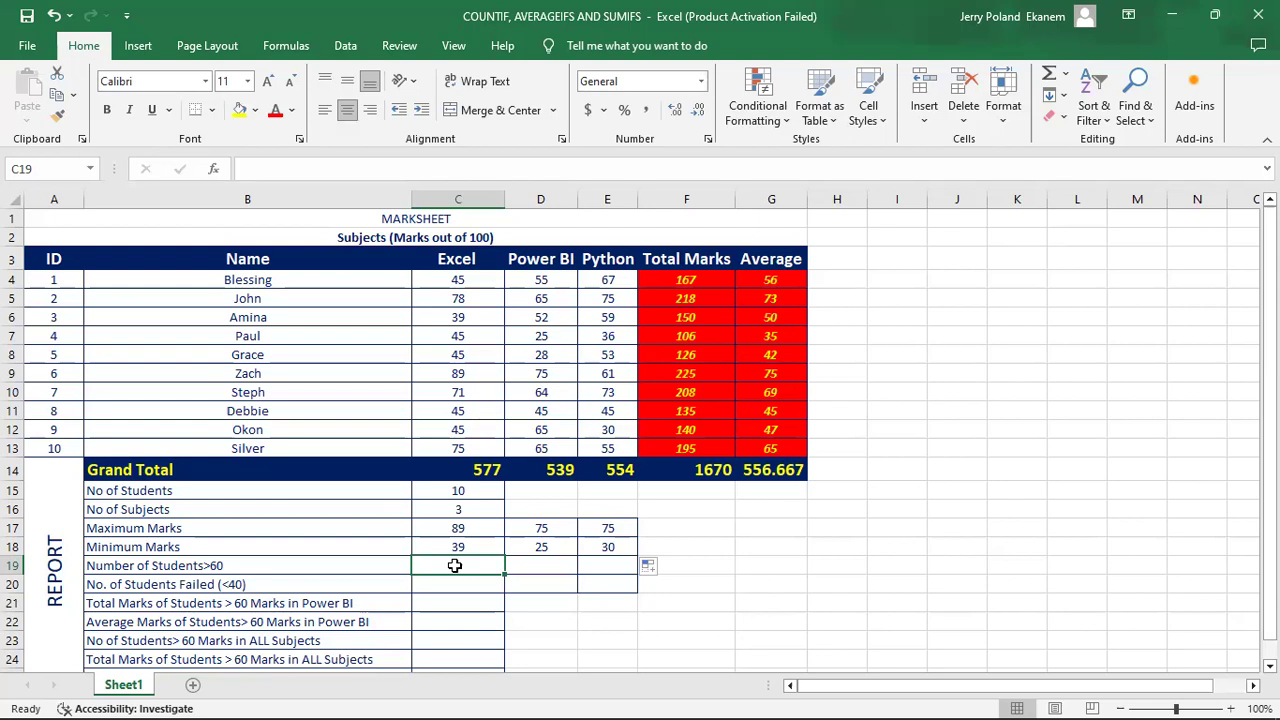
pyautogui.write('=')
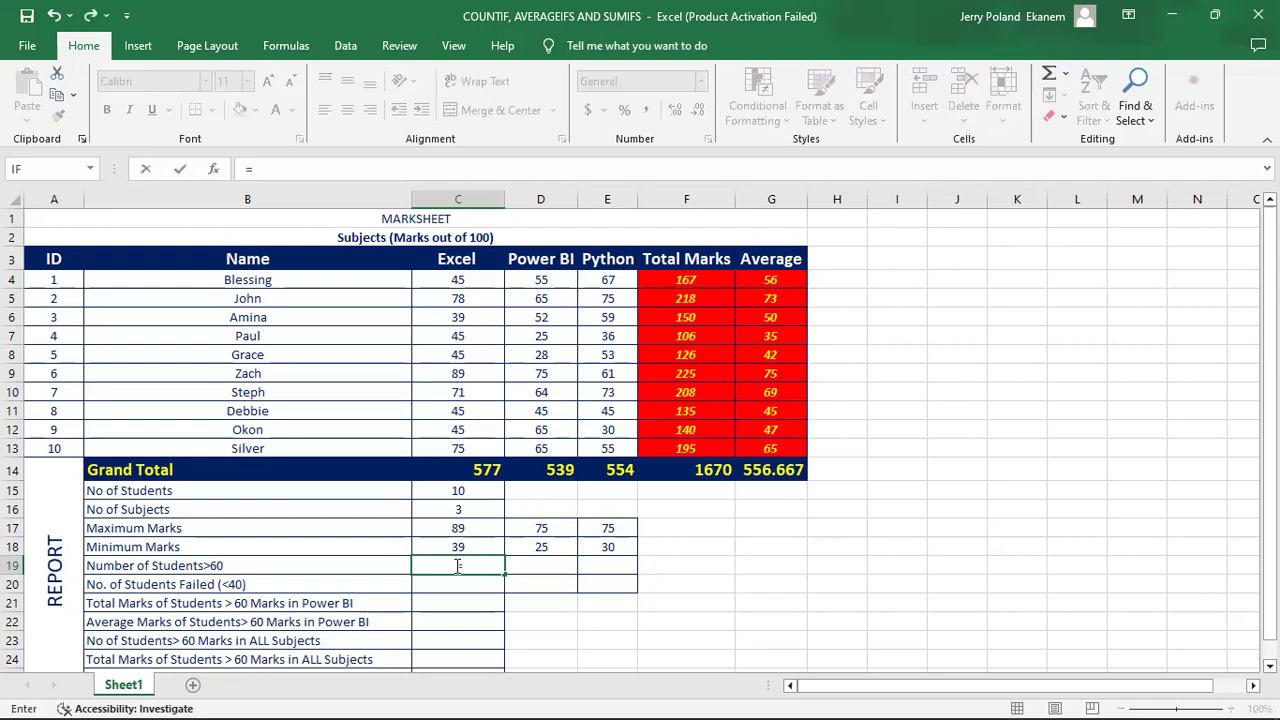
pyautogui.write('count')
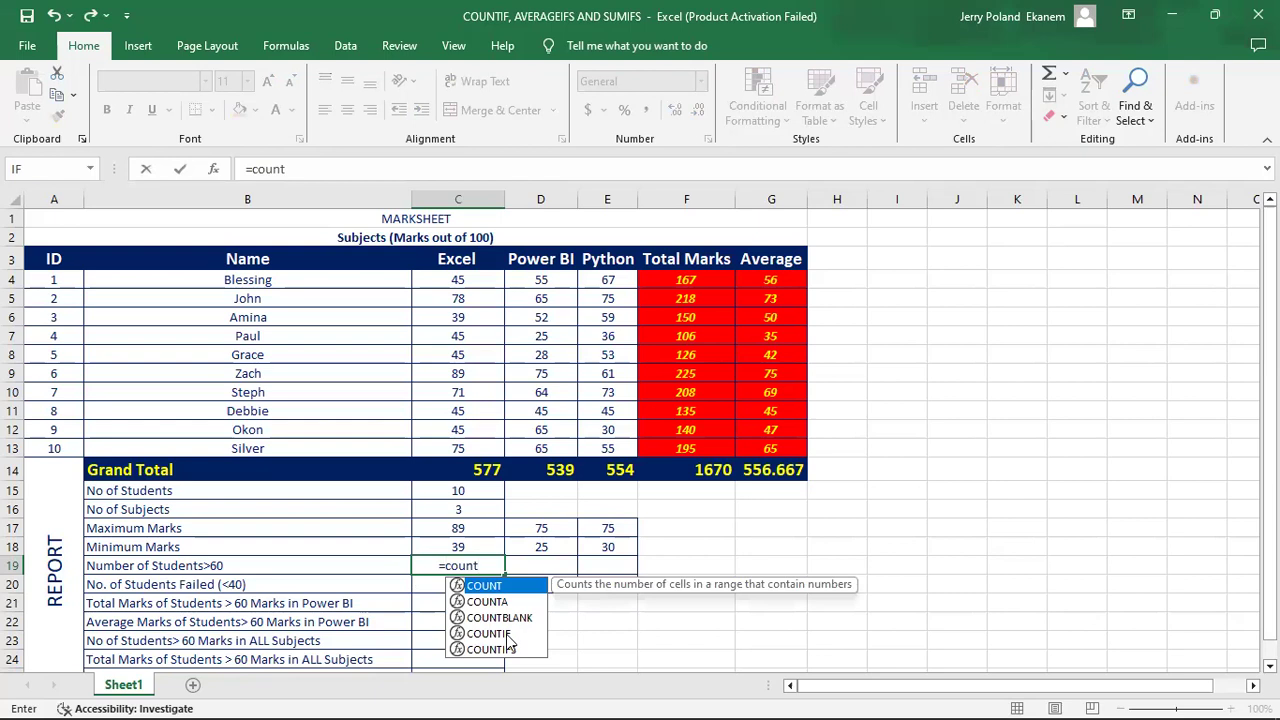
pyautogui.click(506, 634)
pyautogui.doubleClick(506, 634)
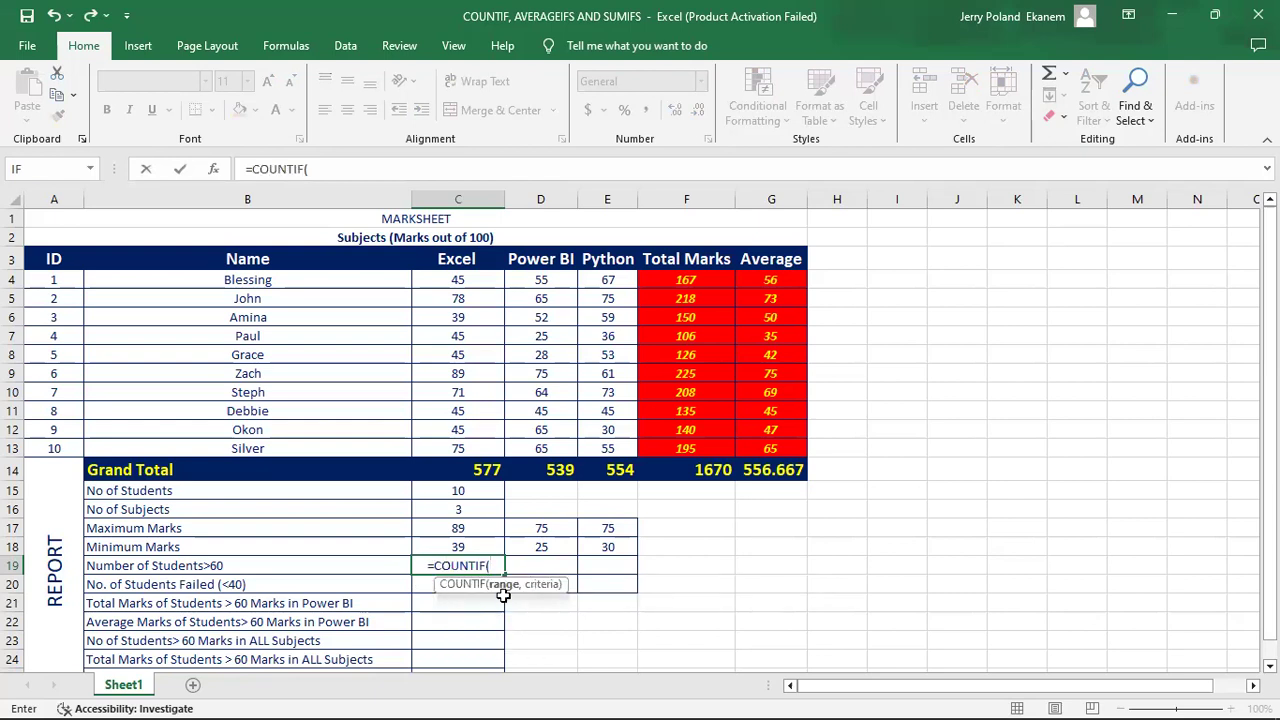
pyautogui.click(214, 172)
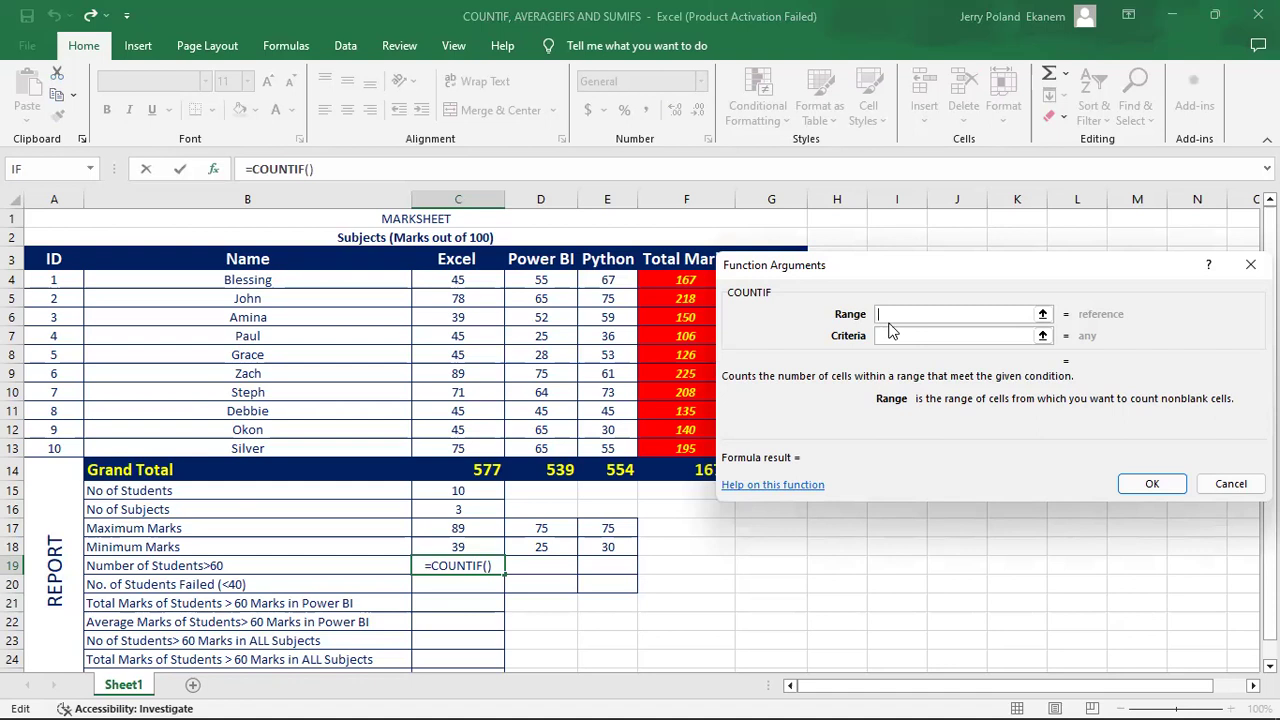
pyautogui.click(457, 280)
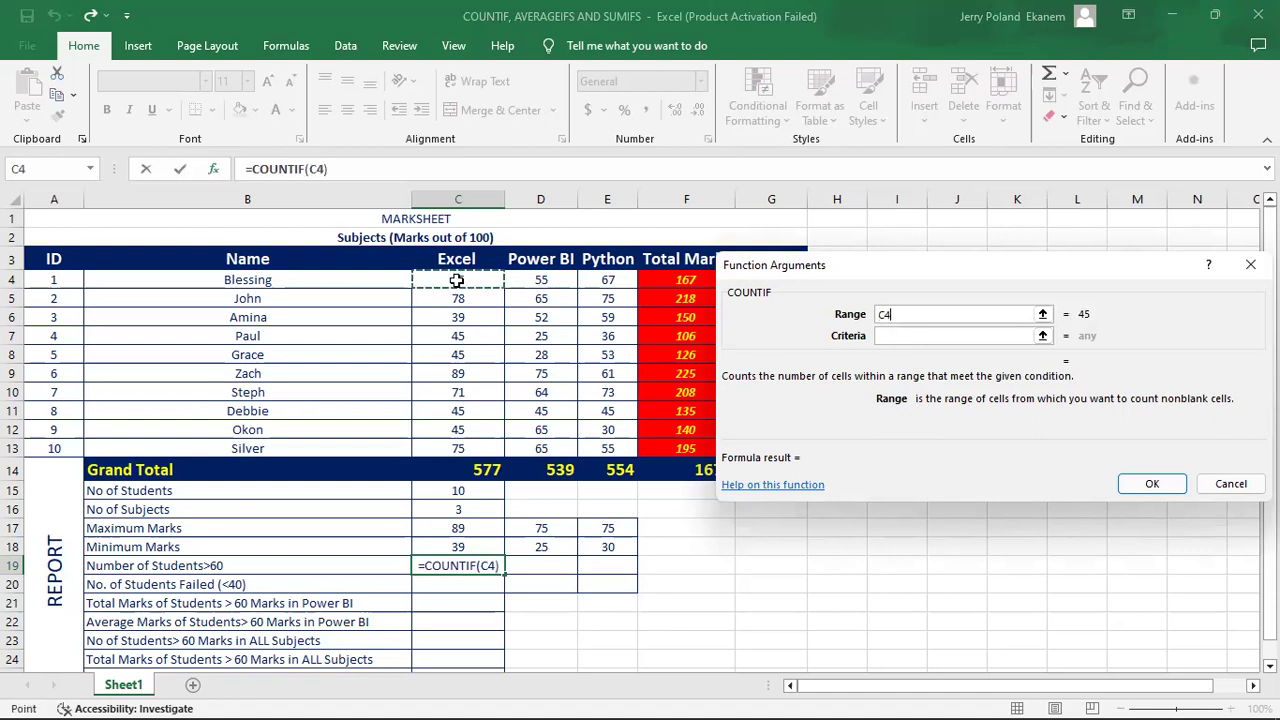
pyautogui.keyDown('shift'); pyautogui.click(476, 446); pyautogui.keyUp('shift')
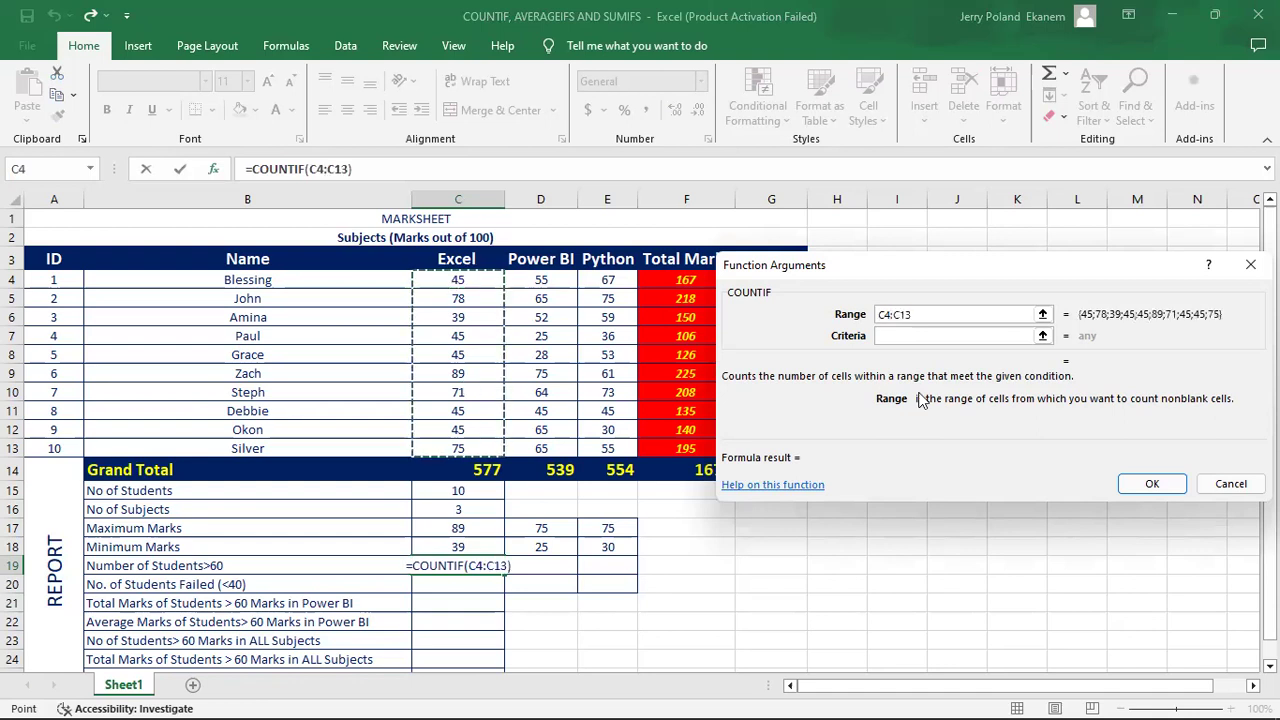
pyautogui.click(916, 337)
pyautogui.write('>60')
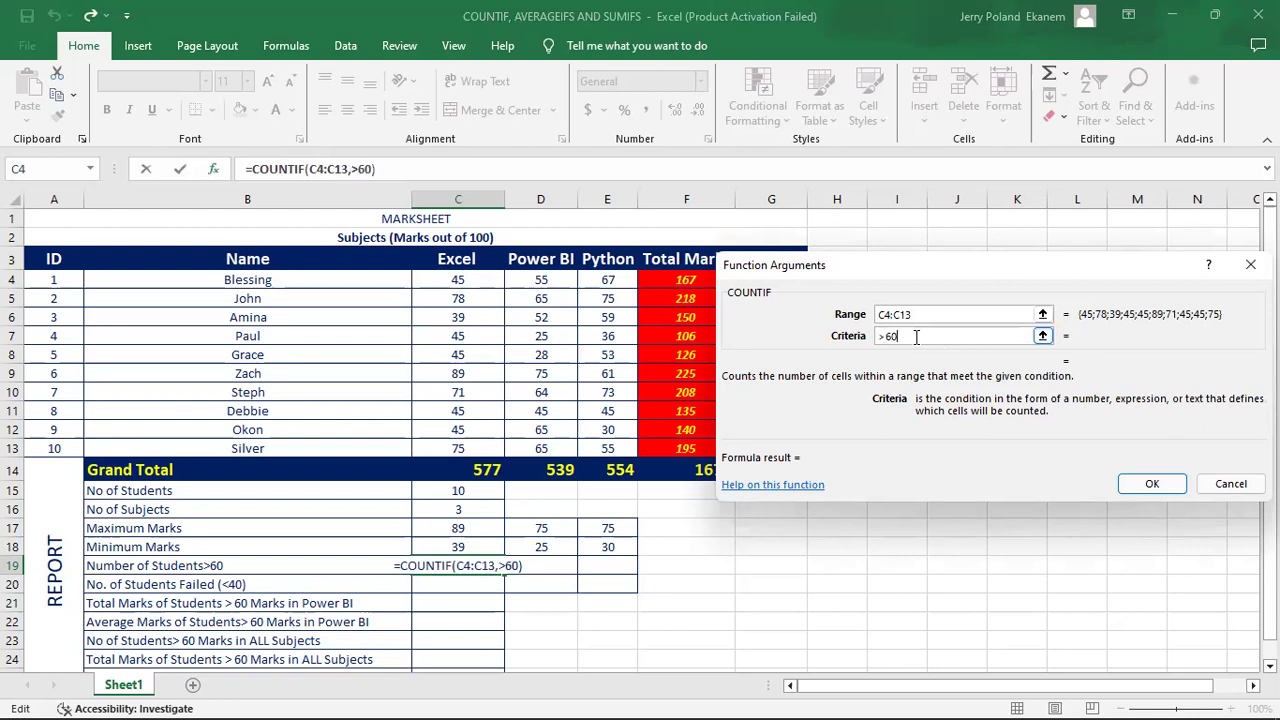
pyautogui.press('Return')
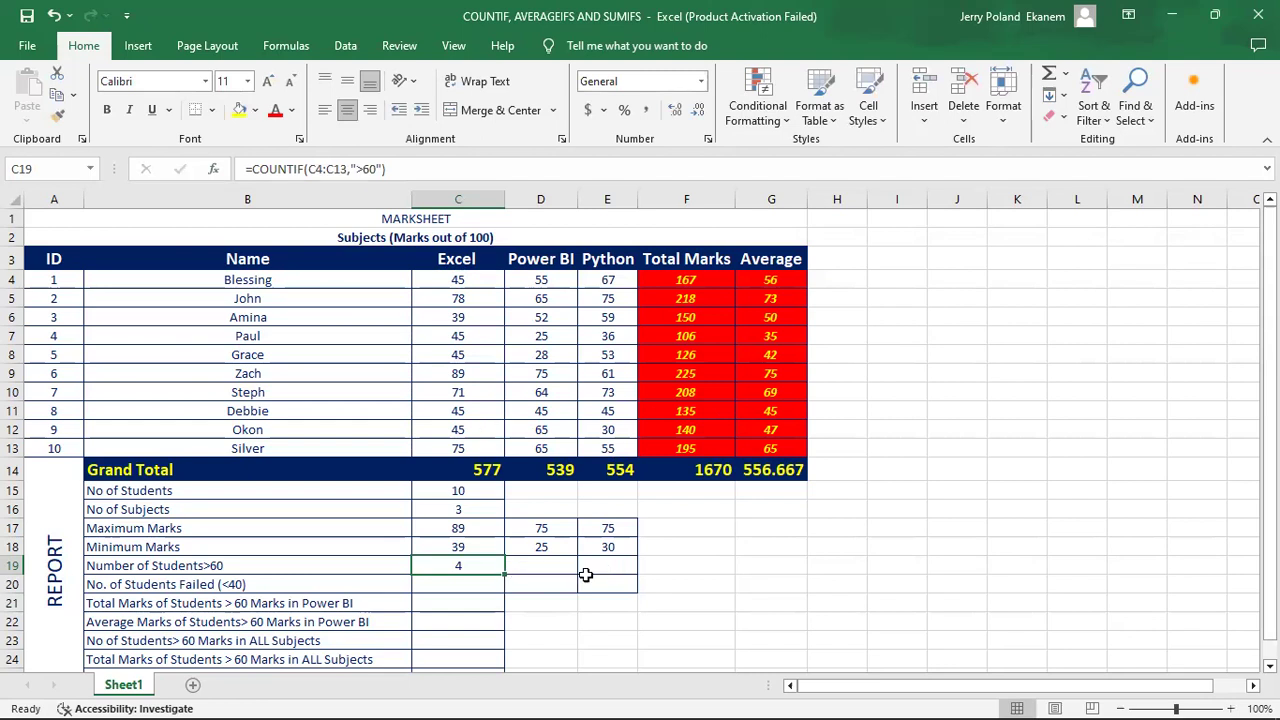
# Fill the Number of Students>60 formula from C19 across to E19 and check the copied formulas
pyautogui.moveTo(505, 576); pyautogui.dragTo(616, 581)
pyautogui.click(541, 566)
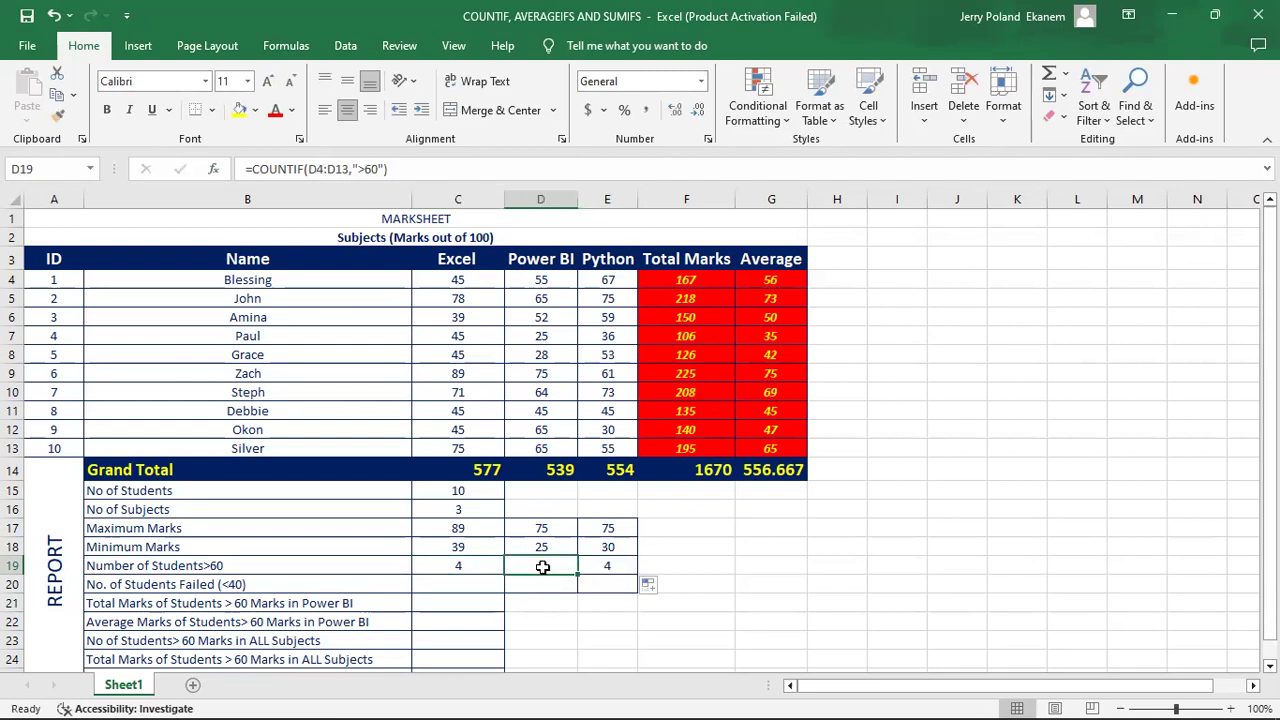
pyautogui.click(614, 568)
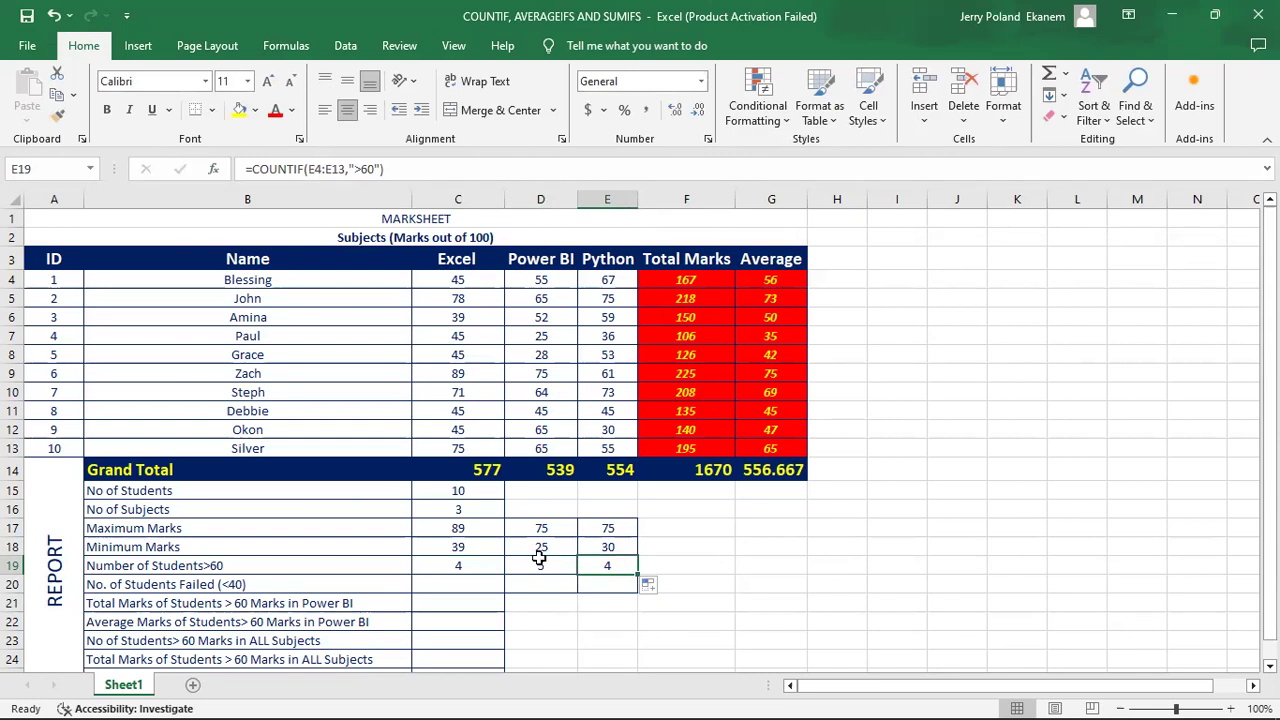
# Count the students who failed Excel in C20 with COUNTIF over C4:C13 and the criteria <40
pyautogui.click(460, 586)
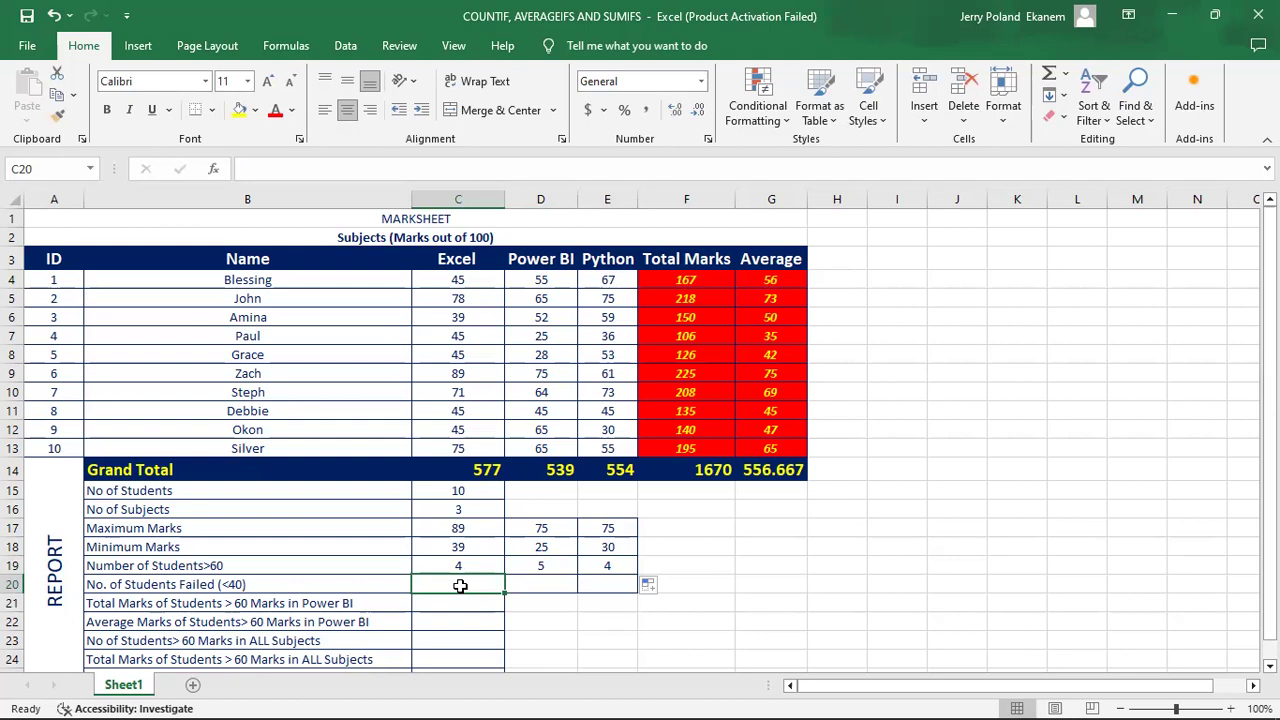
pyautogui.write('=')
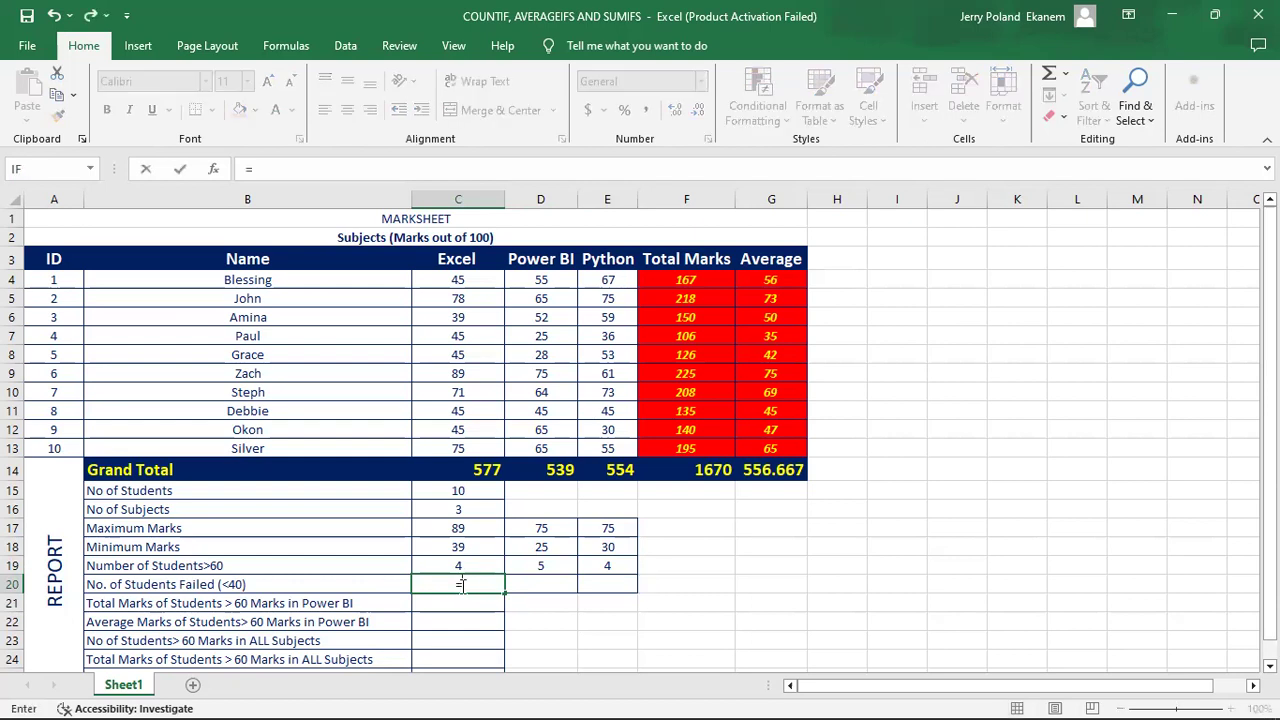
pyautogui.write('coun')
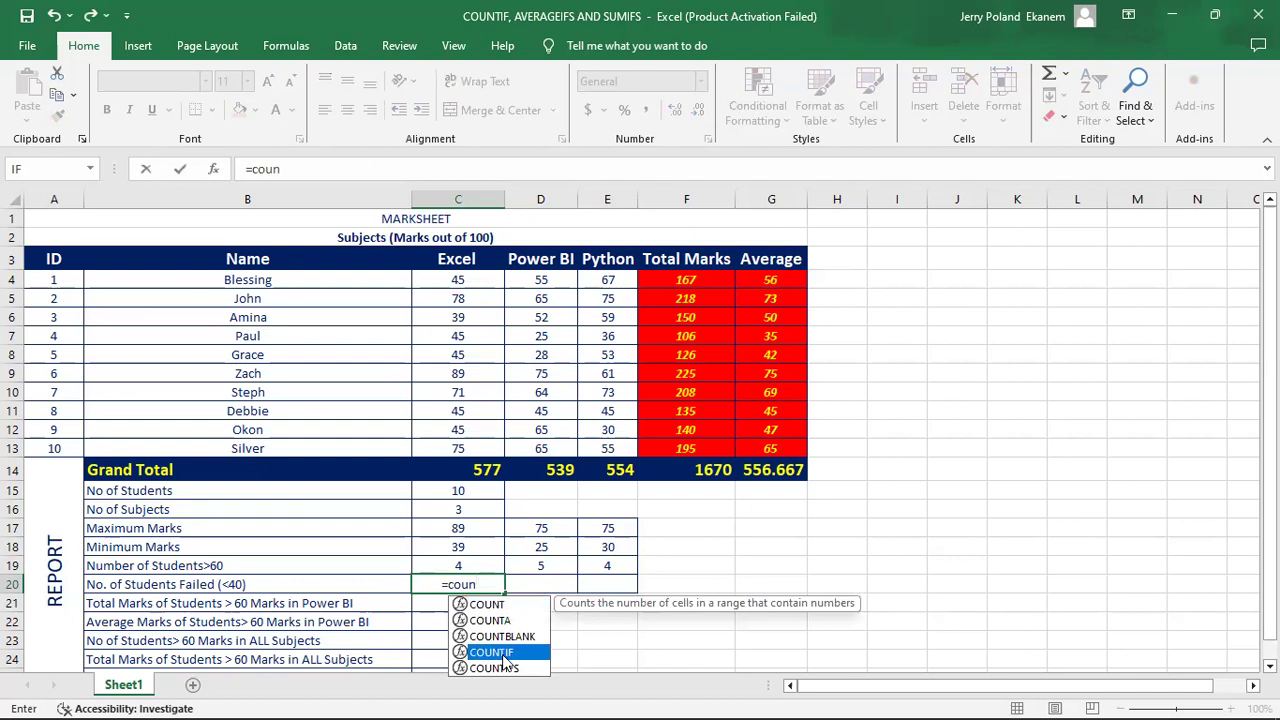
pyautogui.doubleClick(503, 654)
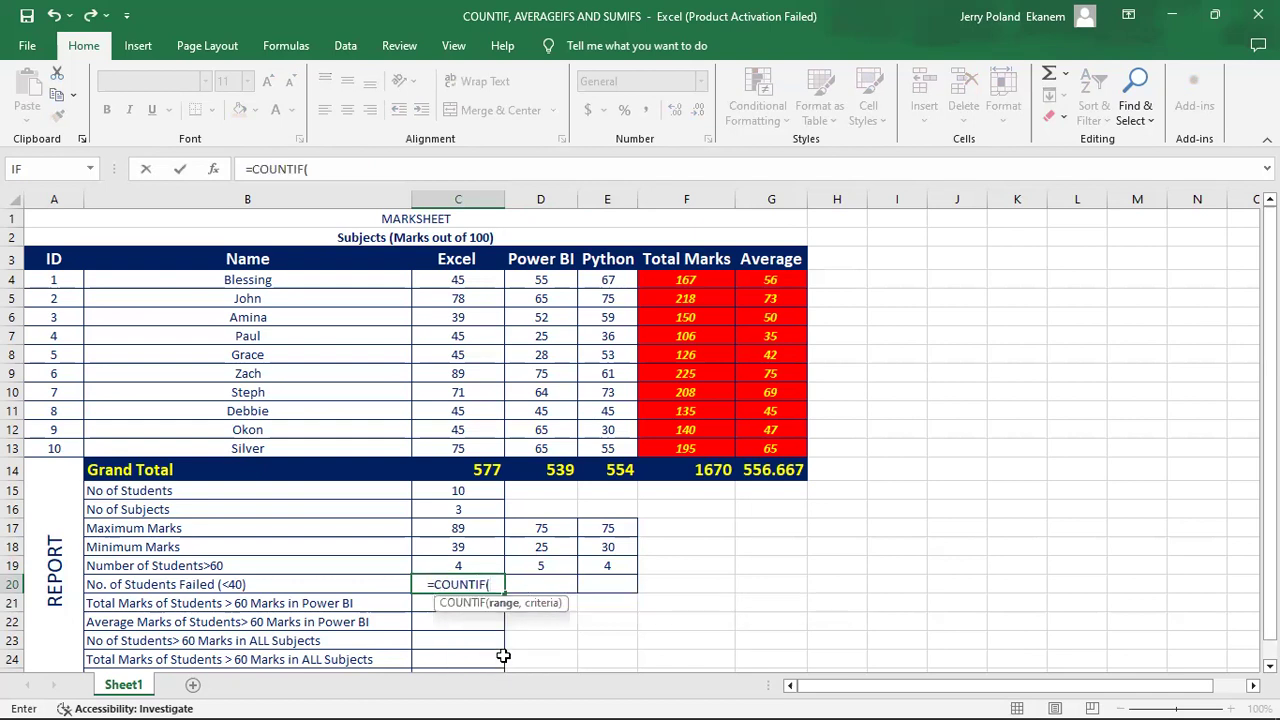
pyautogui.click(213, 170)
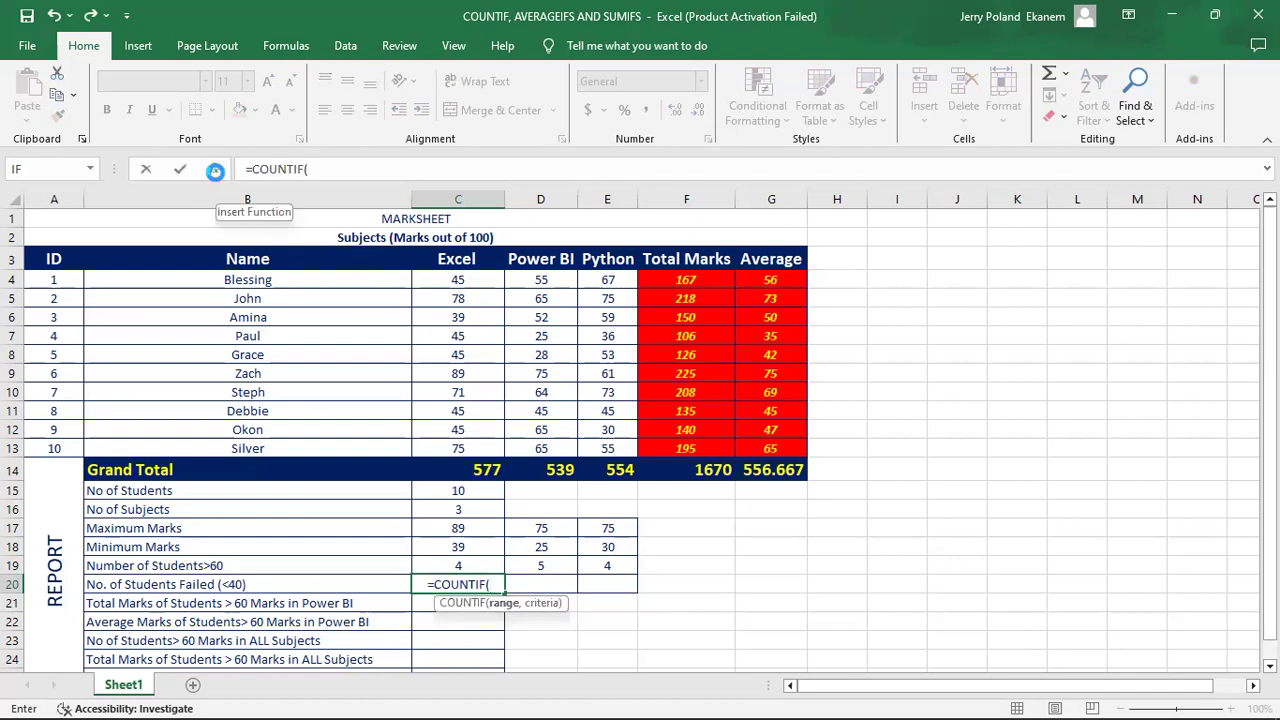
pyautogui.click(462, 281)
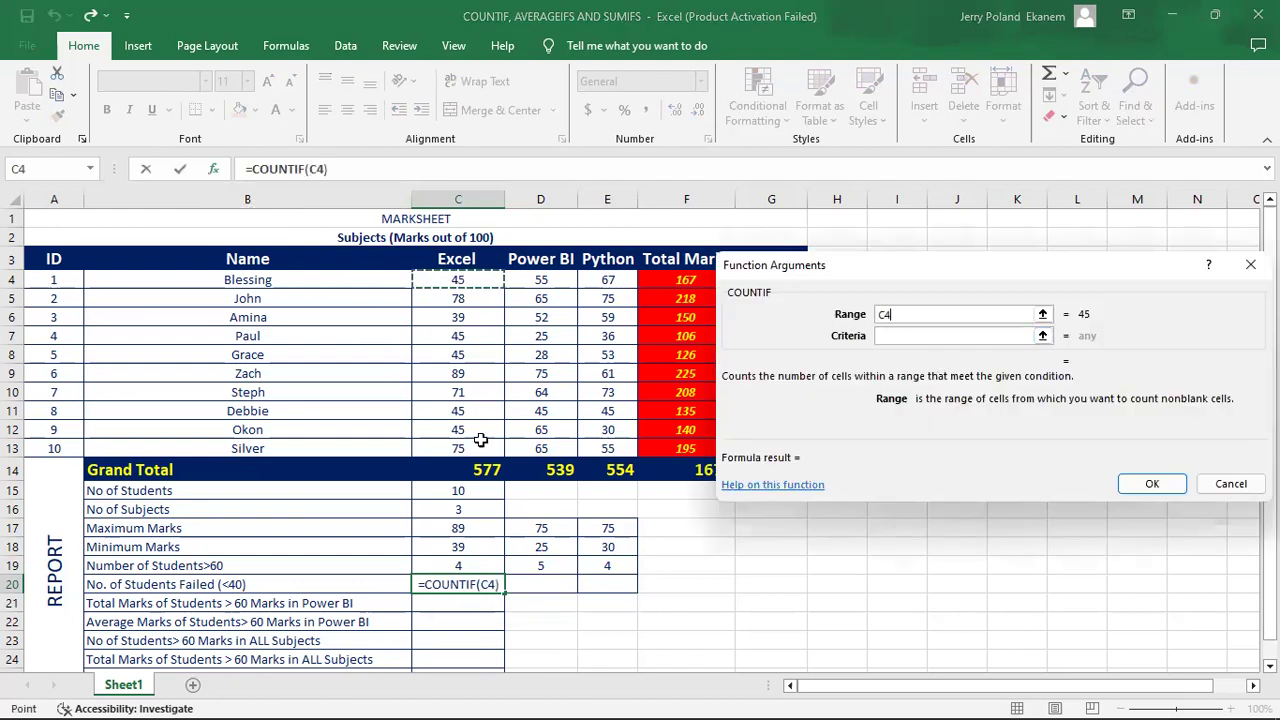
pyautogui.write(':C13')
pyautogui.click(933, 335)
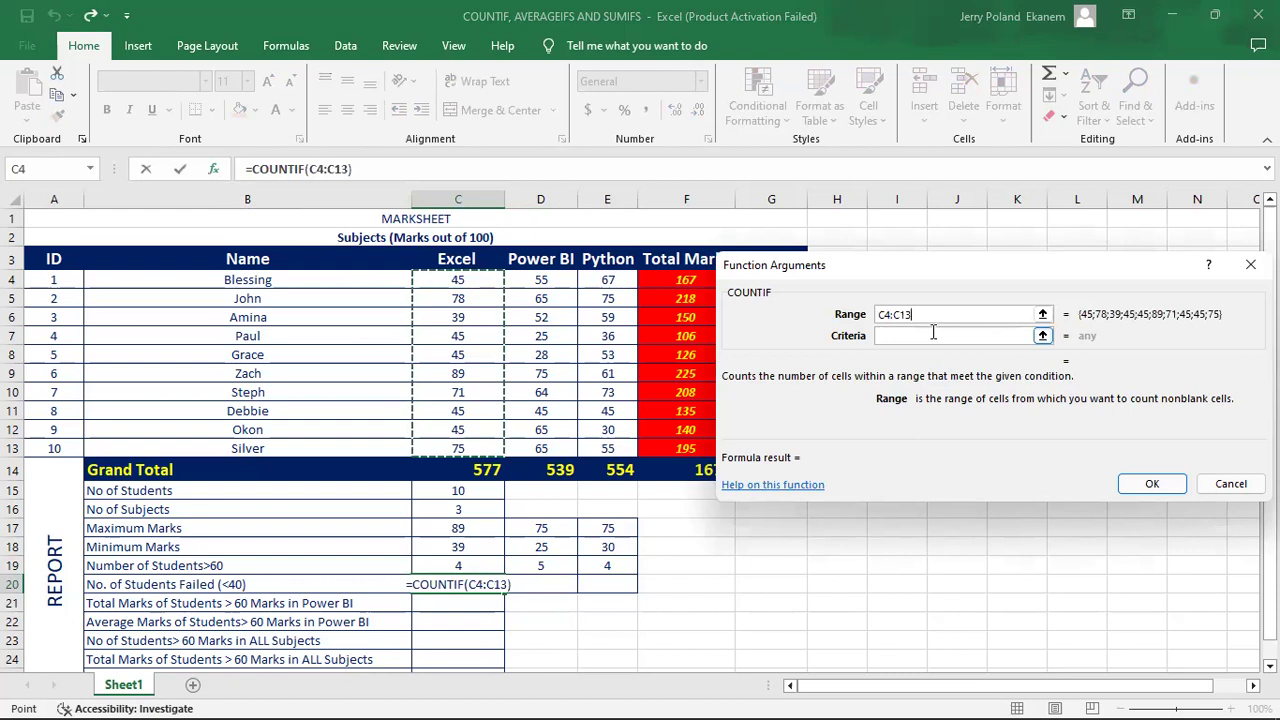
pyautogui.write('<40')
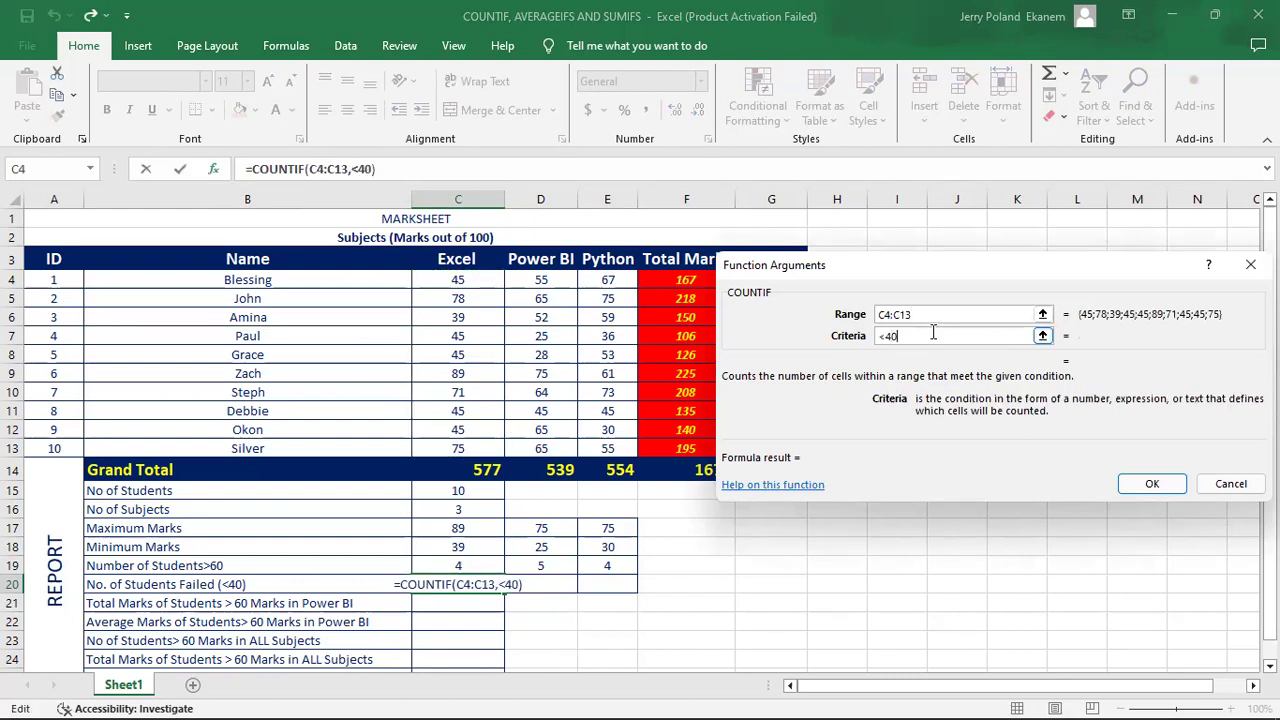
pyautogui.click(1153, 486)
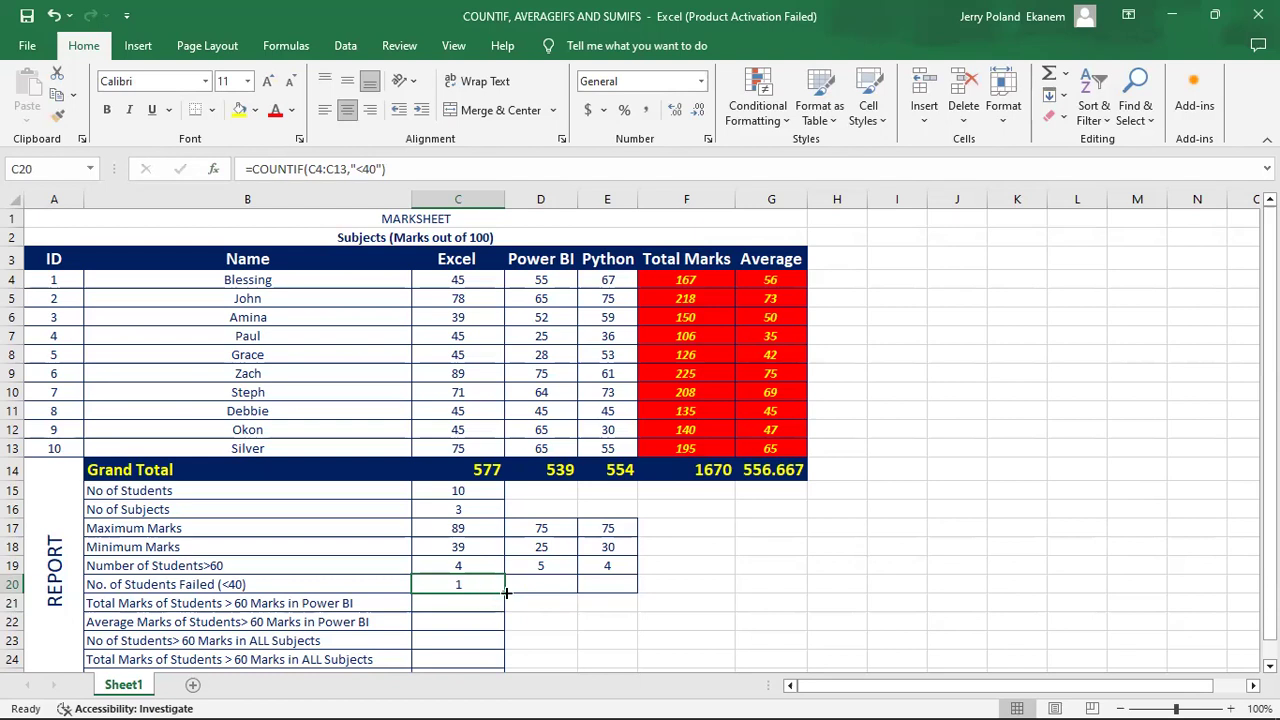
# Fill the failed-students formula from C20 across to E20 and check the copied formulas
pyautogui.moveTo(506, 593); pyautogui.dragTo(615, 595)
pyautogui.click(551, 584)
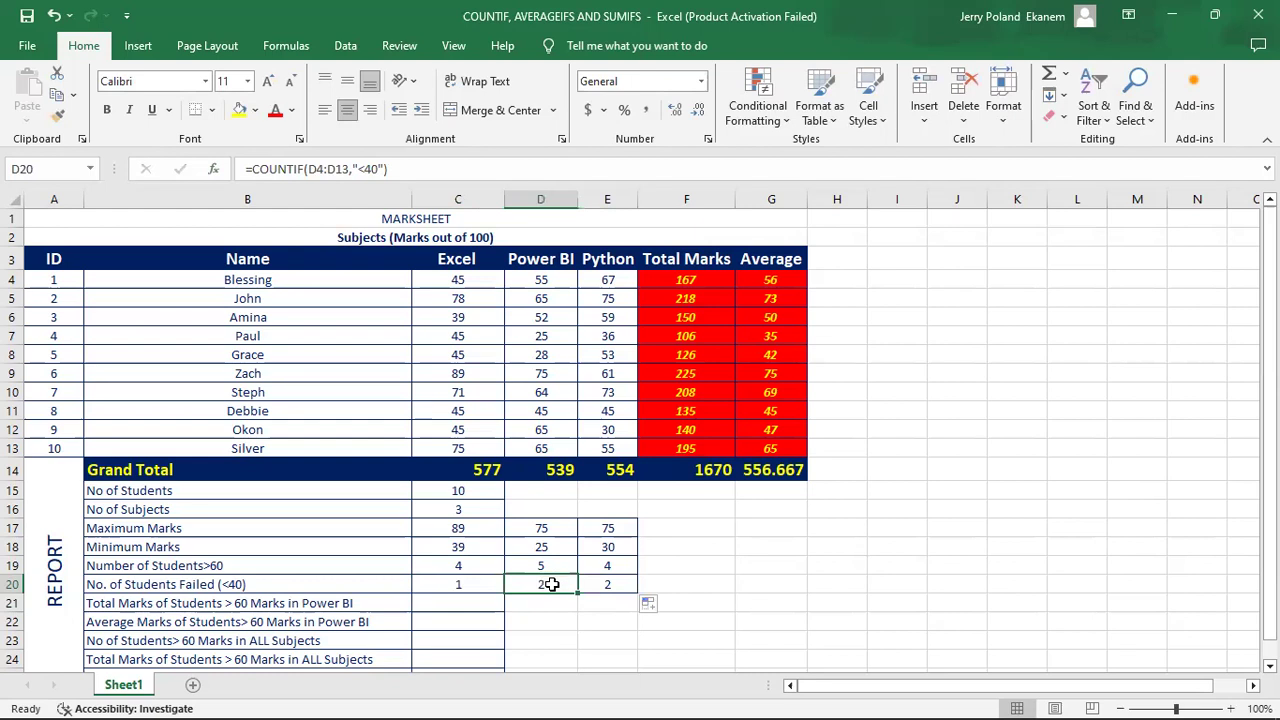
pyautogui.click(601, 585)
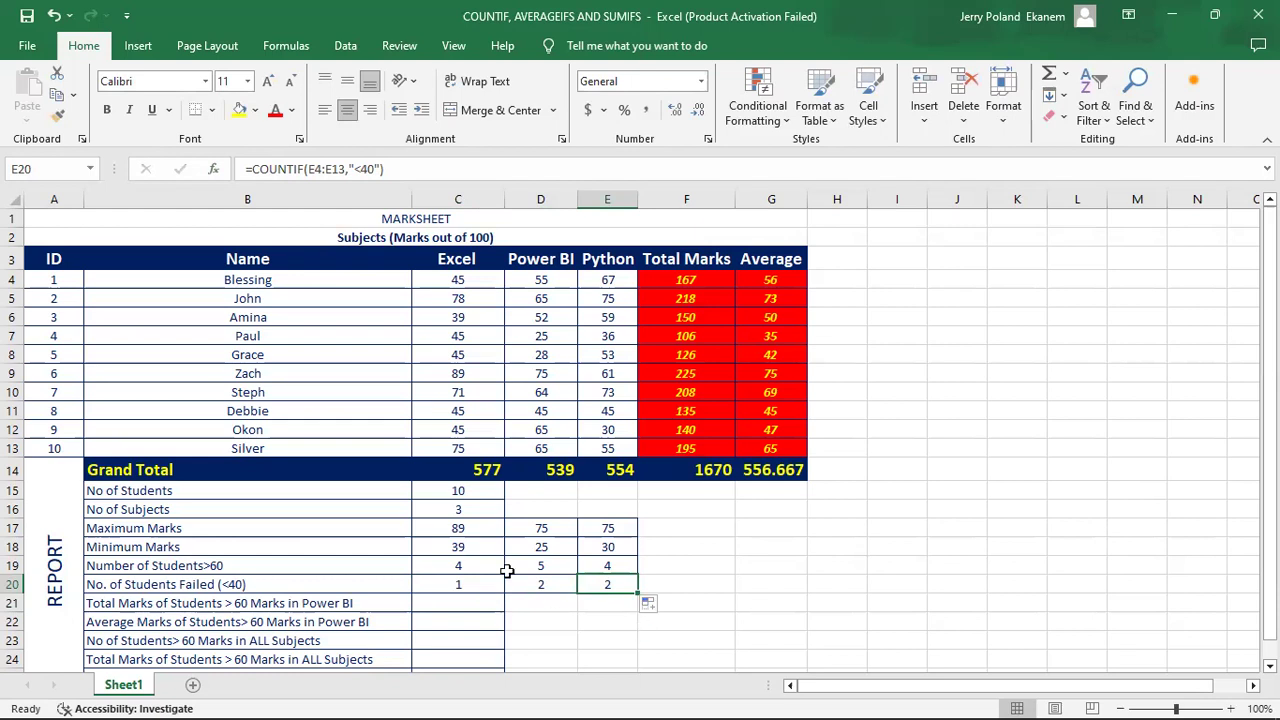
# Start a SUMIFS formula in C21 for Total Marks of Students > 60 Marks in Power BI, with F4:F13 as the sum range
pyautogui.click(447, 604)
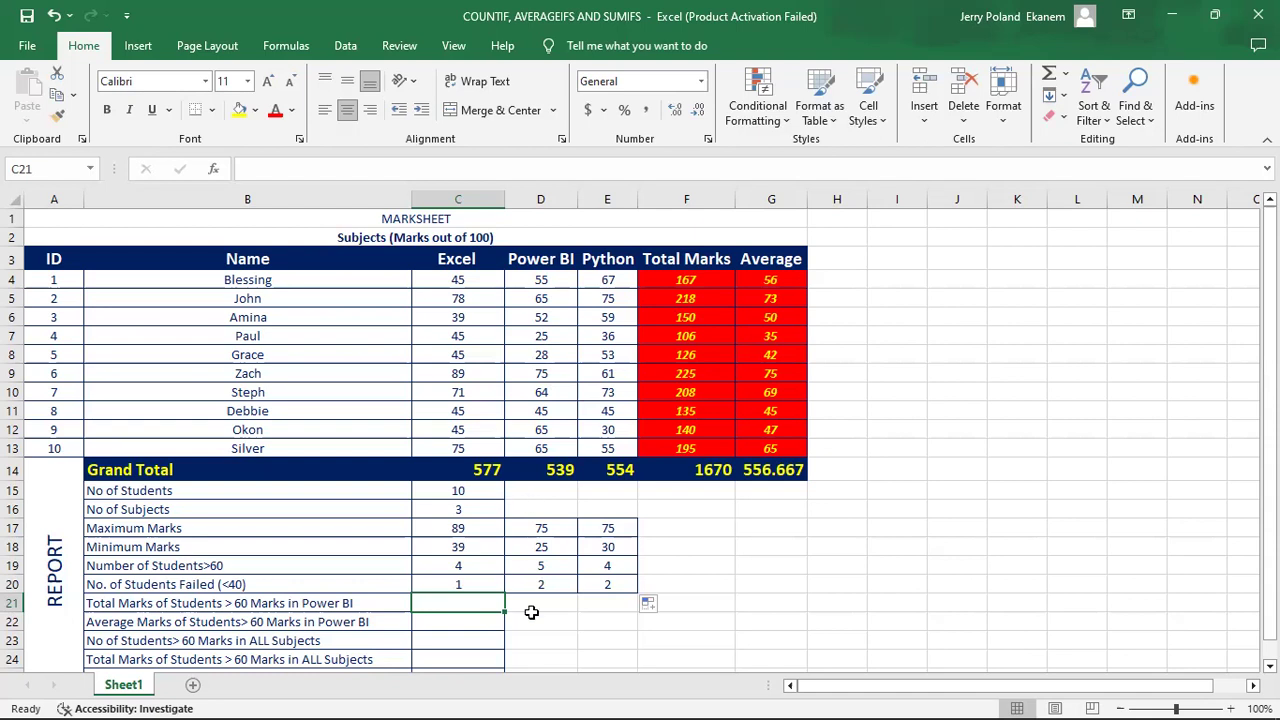
pyautogui.write('=')
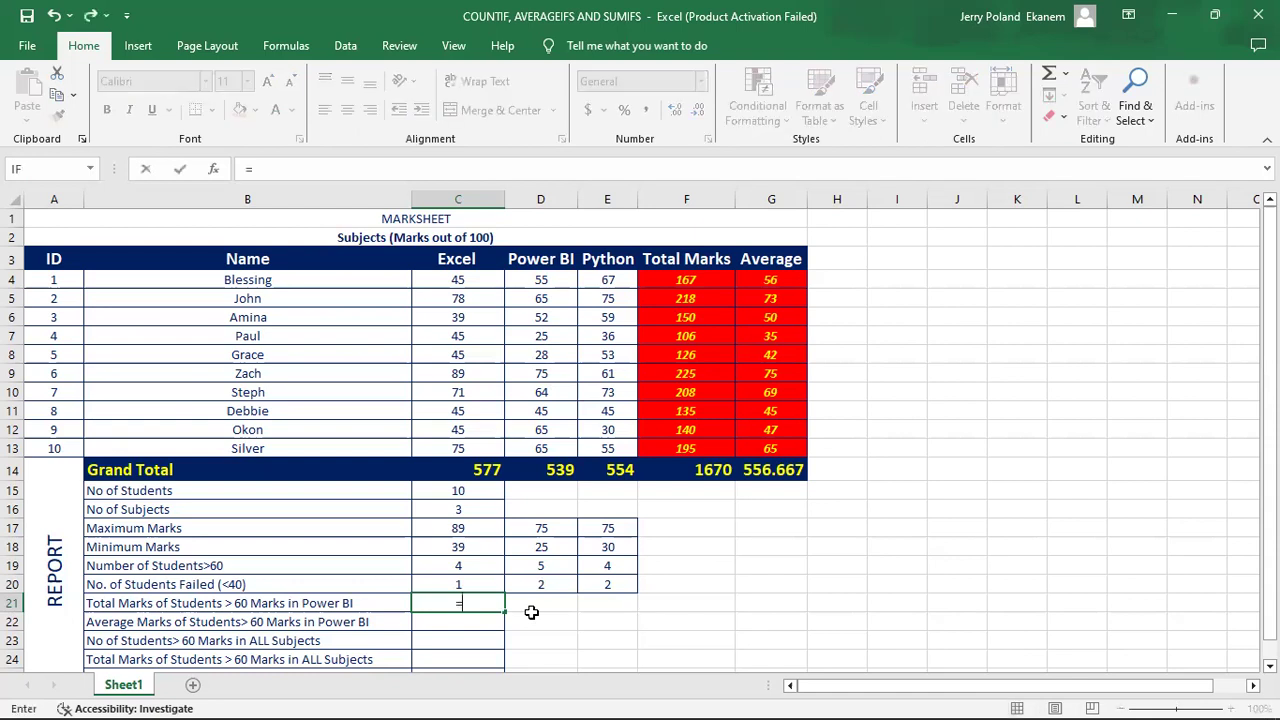
pyautogui.write('su')
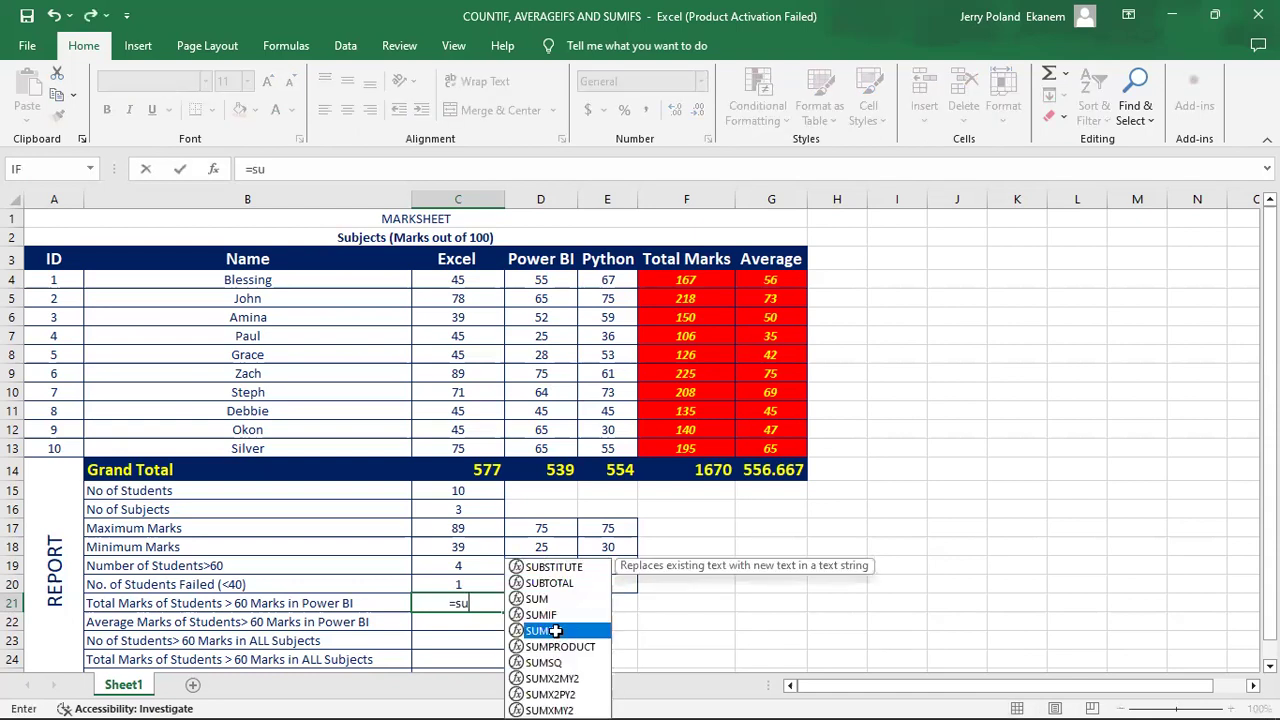
pyautogui.doubleClick(557, 631)
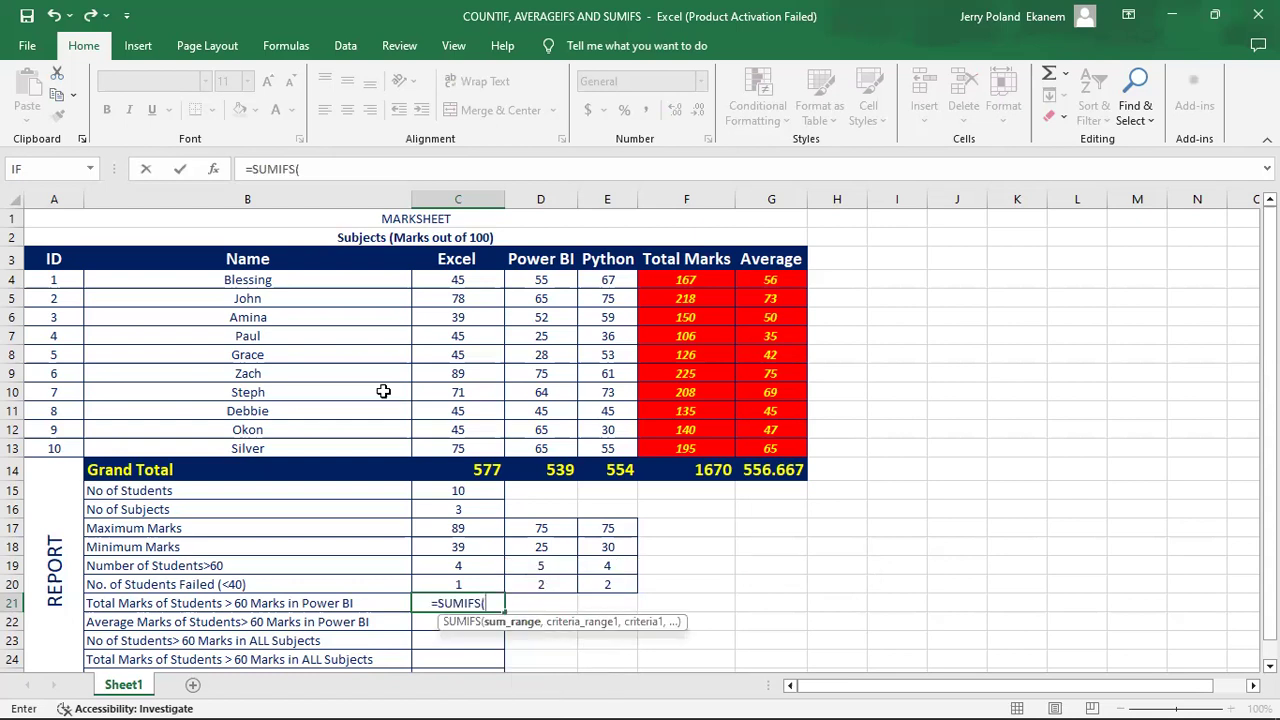
pyautogui.click(215, 170)
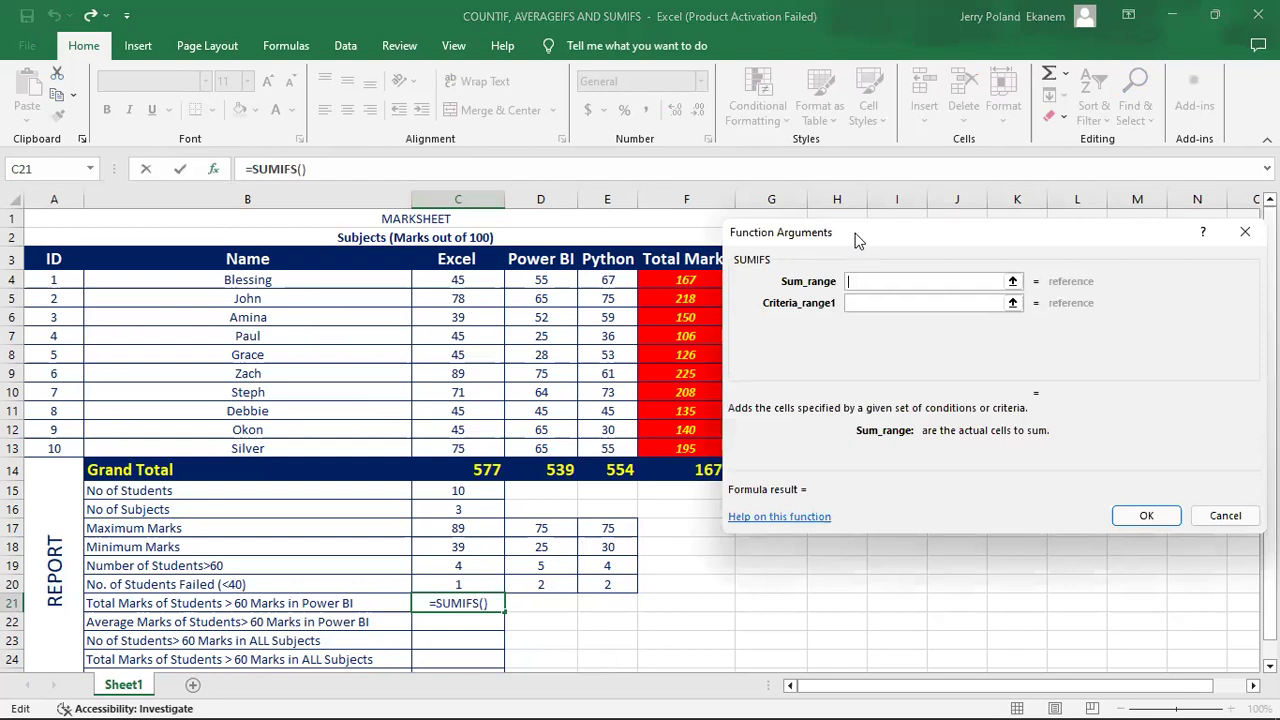
pyautogui.moveTo(855, 236); pyautogui.dragTo(937, 246)
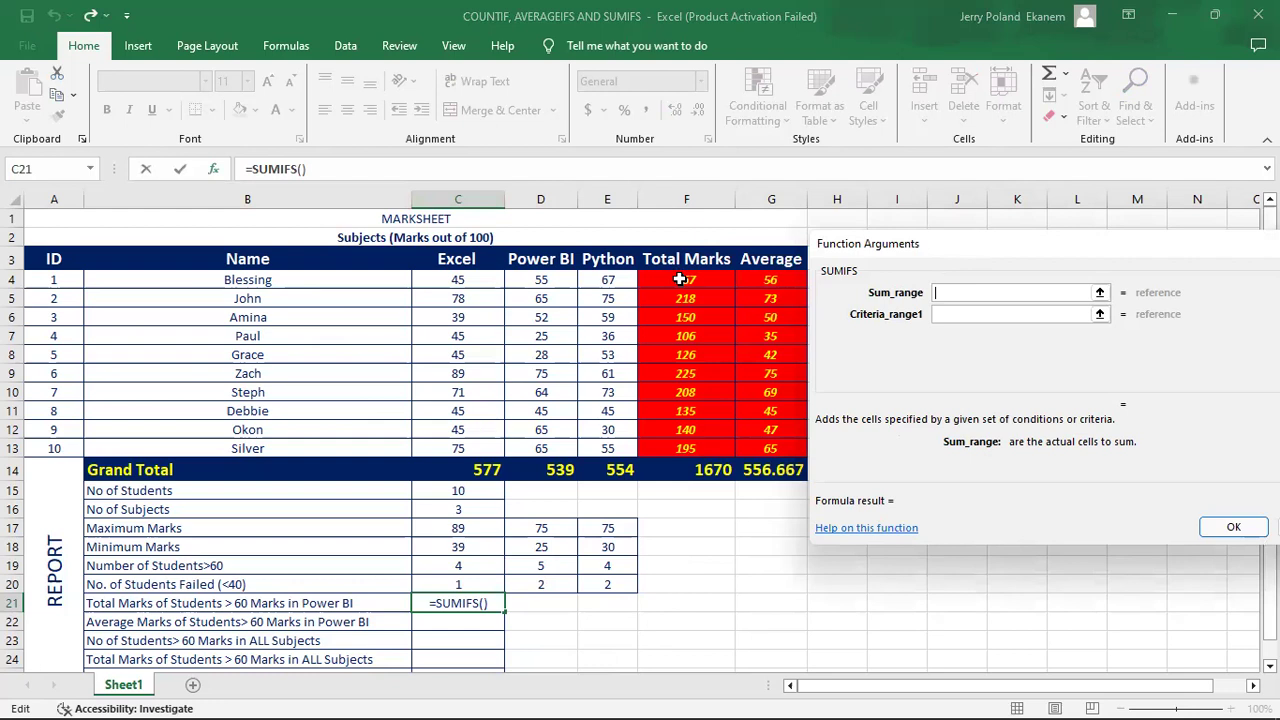
pyautogui.moveTo(680, 279); pyautogui.dragTo(680, 279)
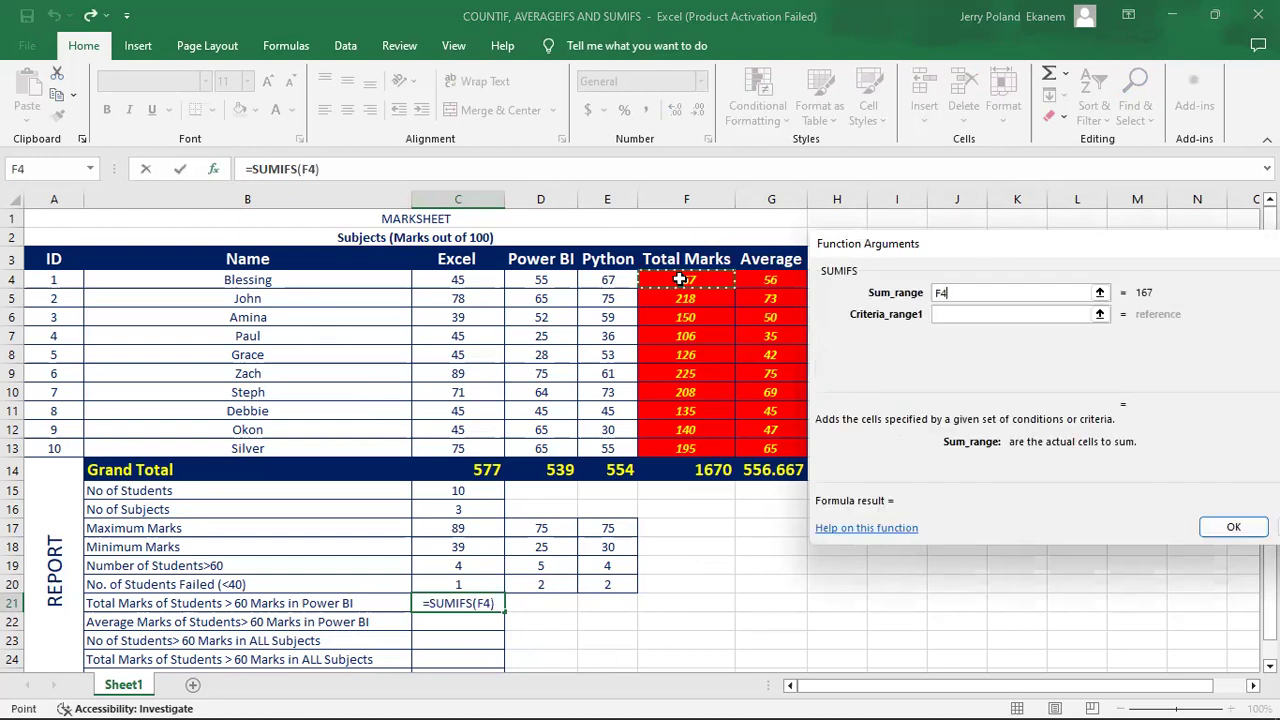
pyautogui.keyDown('shift'); pyautogui.click(694, 448); pyautogui.keyUp('shift')
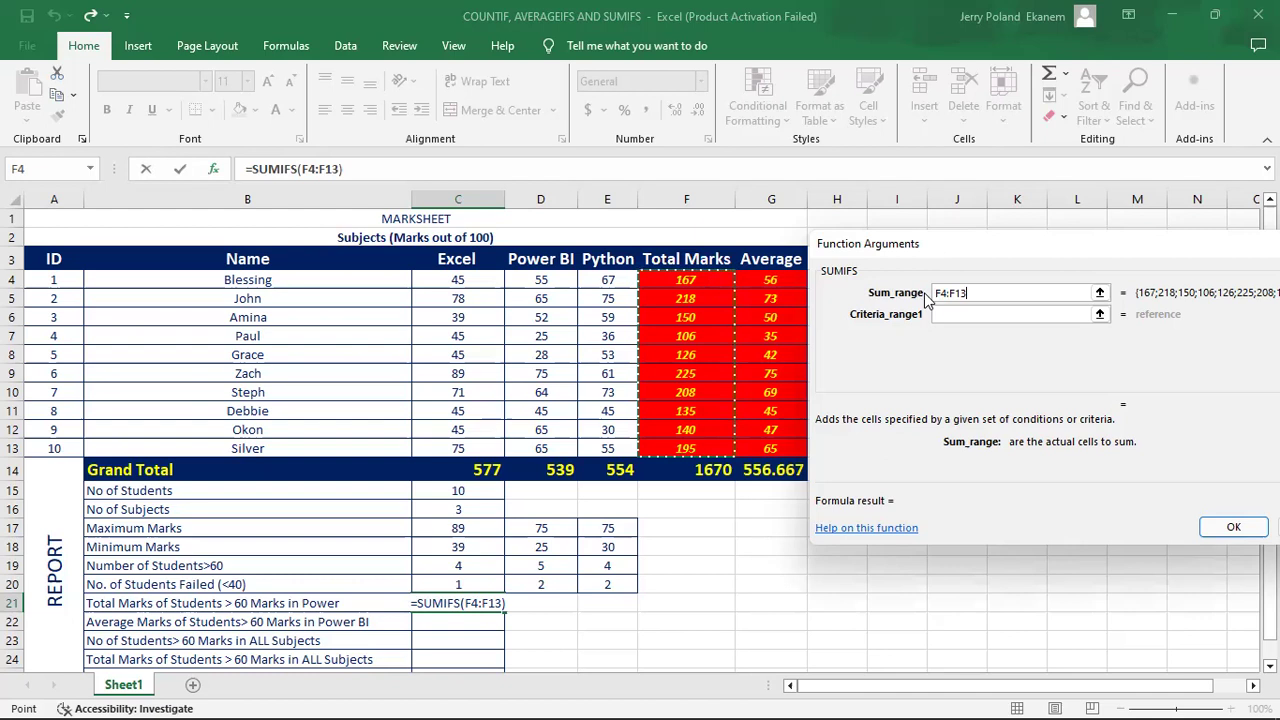
# Complete the SUMIFS in C21 with criteria range D4:D13 and criteria >60, and check the formula's ranges
pyautogui.click(944, 314)
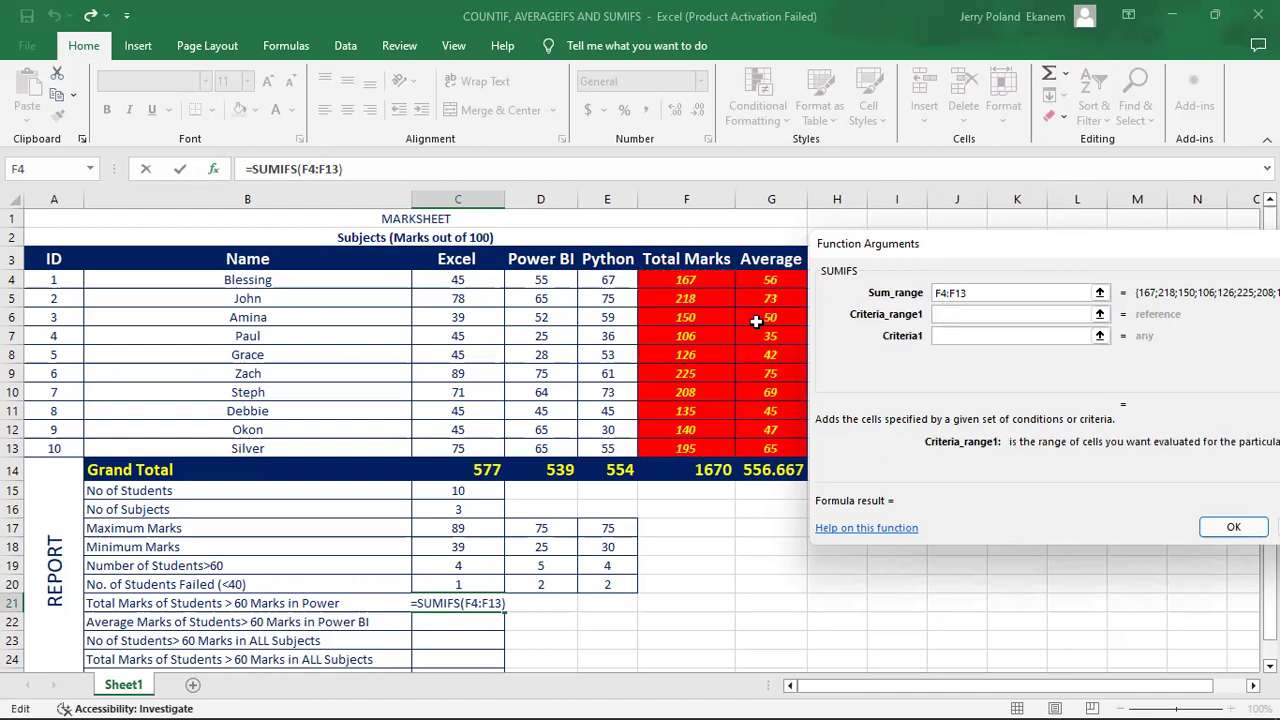
pyautogui.click(535, 280)
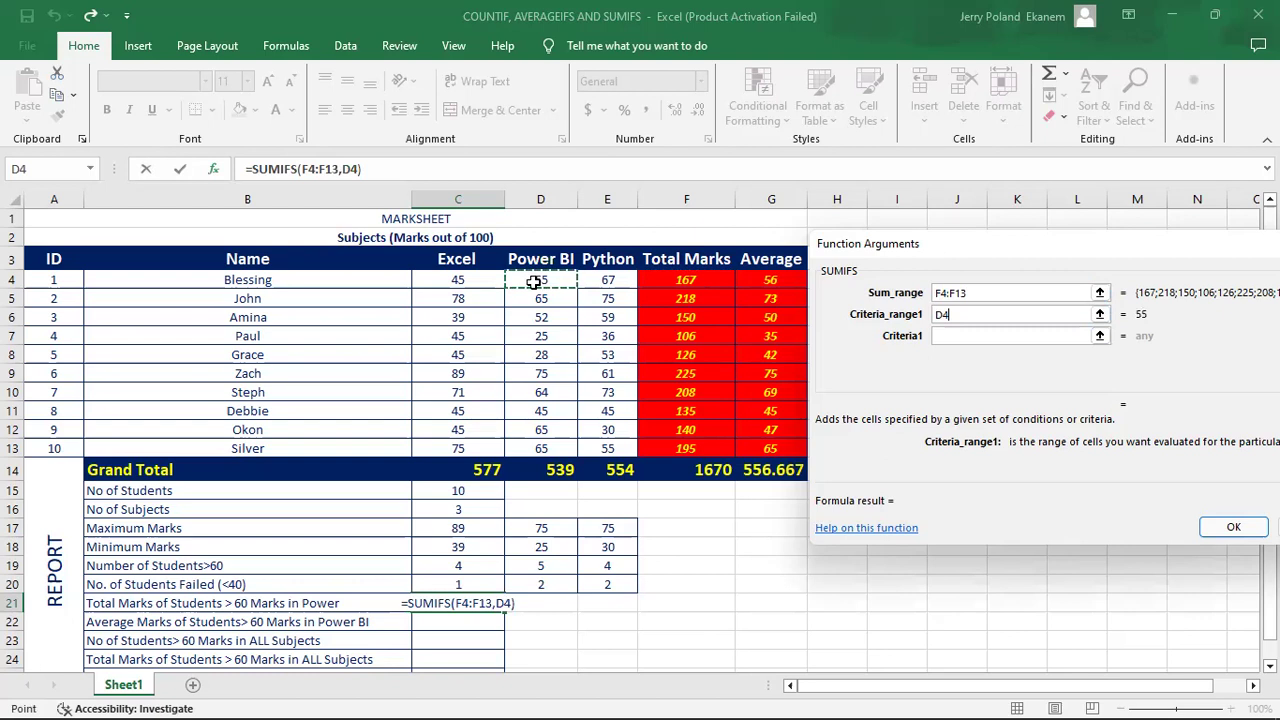
pyautogui.keyDown('shift'); pyautogui.click(541, 448); pyautogui.keyUp('shift')
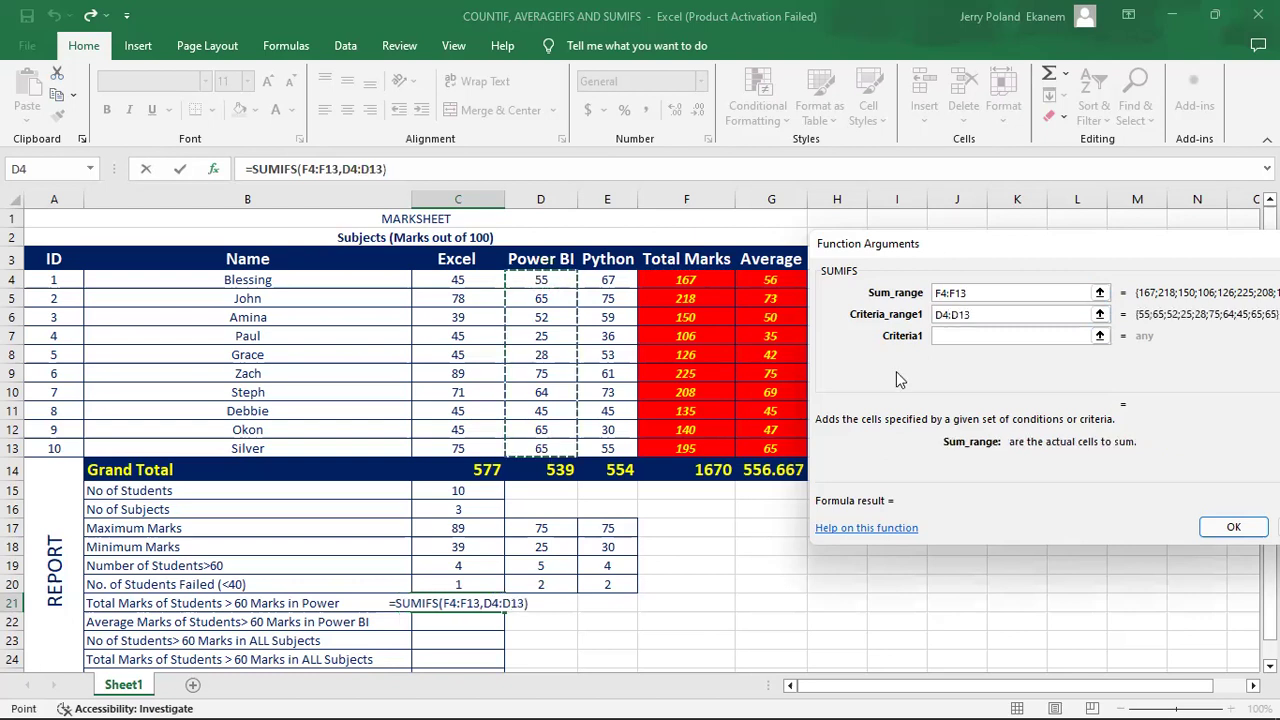
pyautogui.click(961, 335)
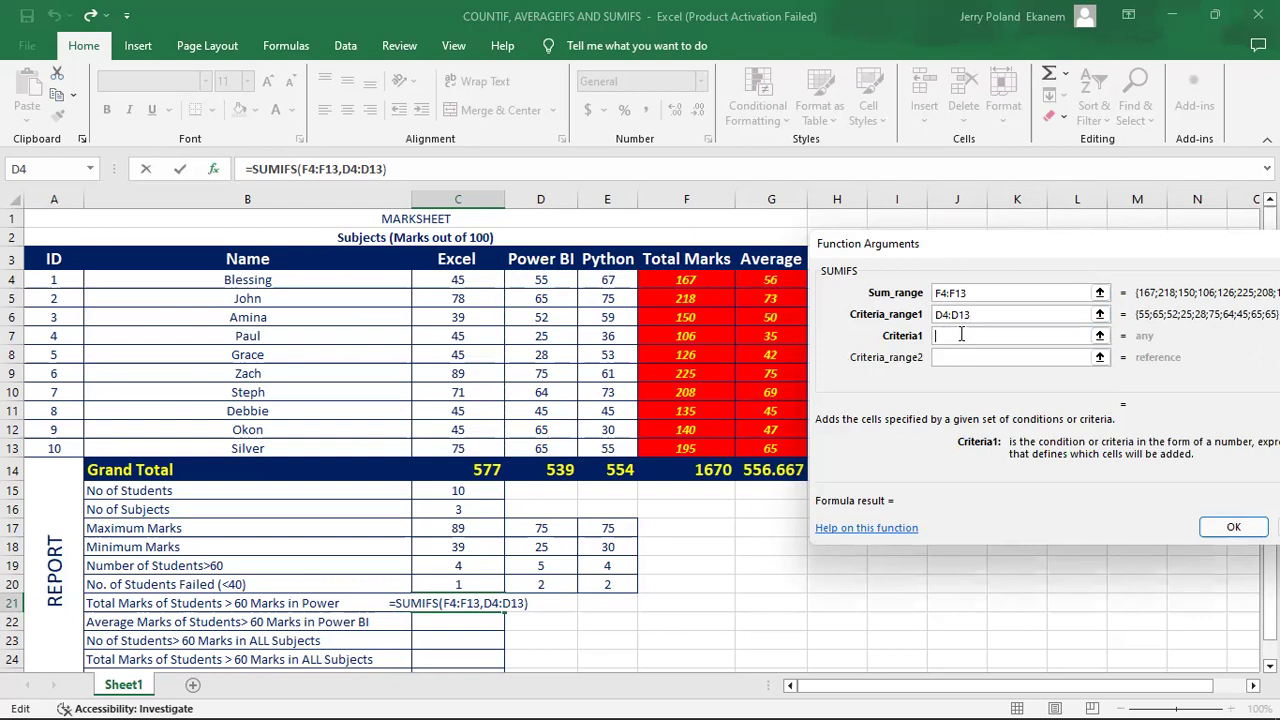
pyautogui.write('>60')
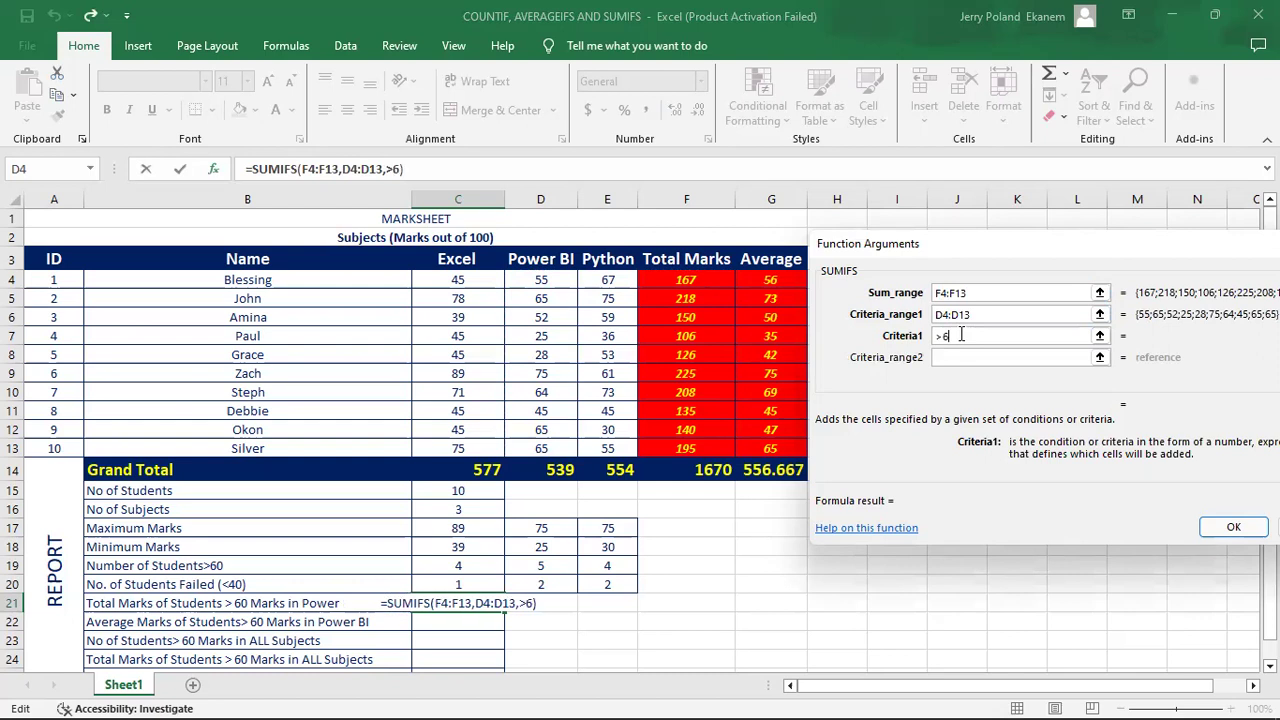
pyautogui.click(1217, 526)
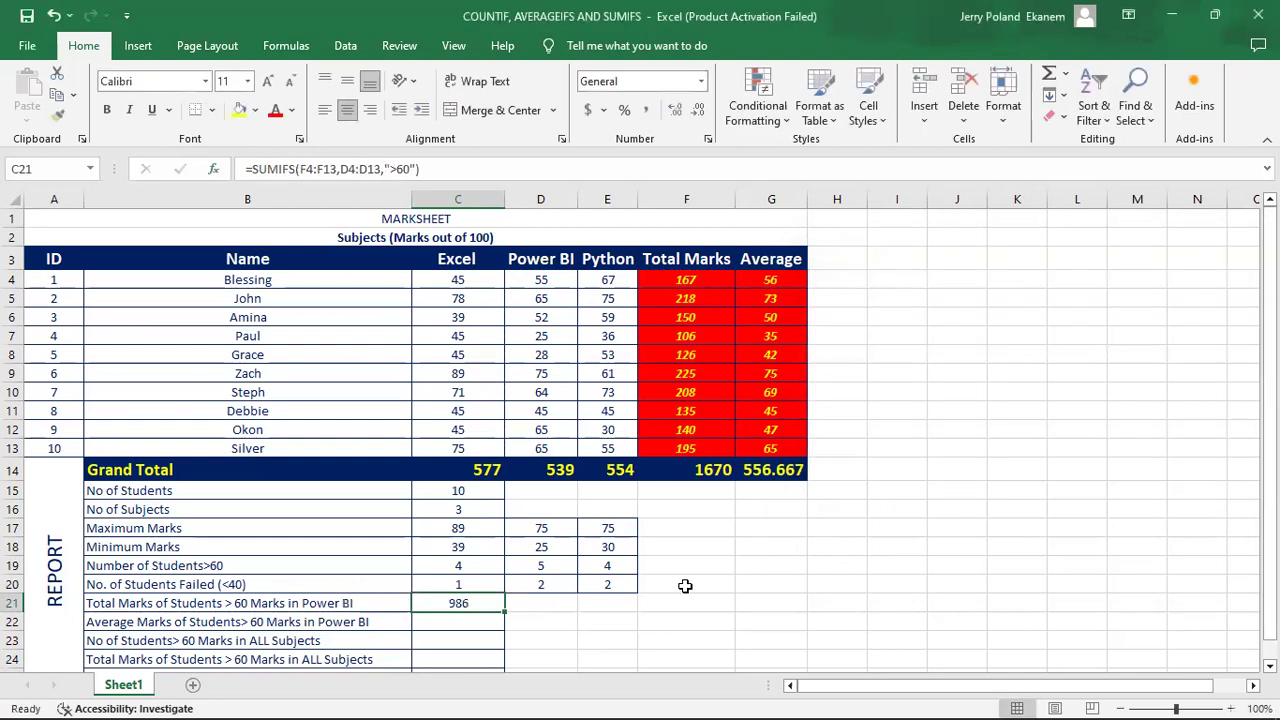
pyautogui.doubleClick(463, 604)
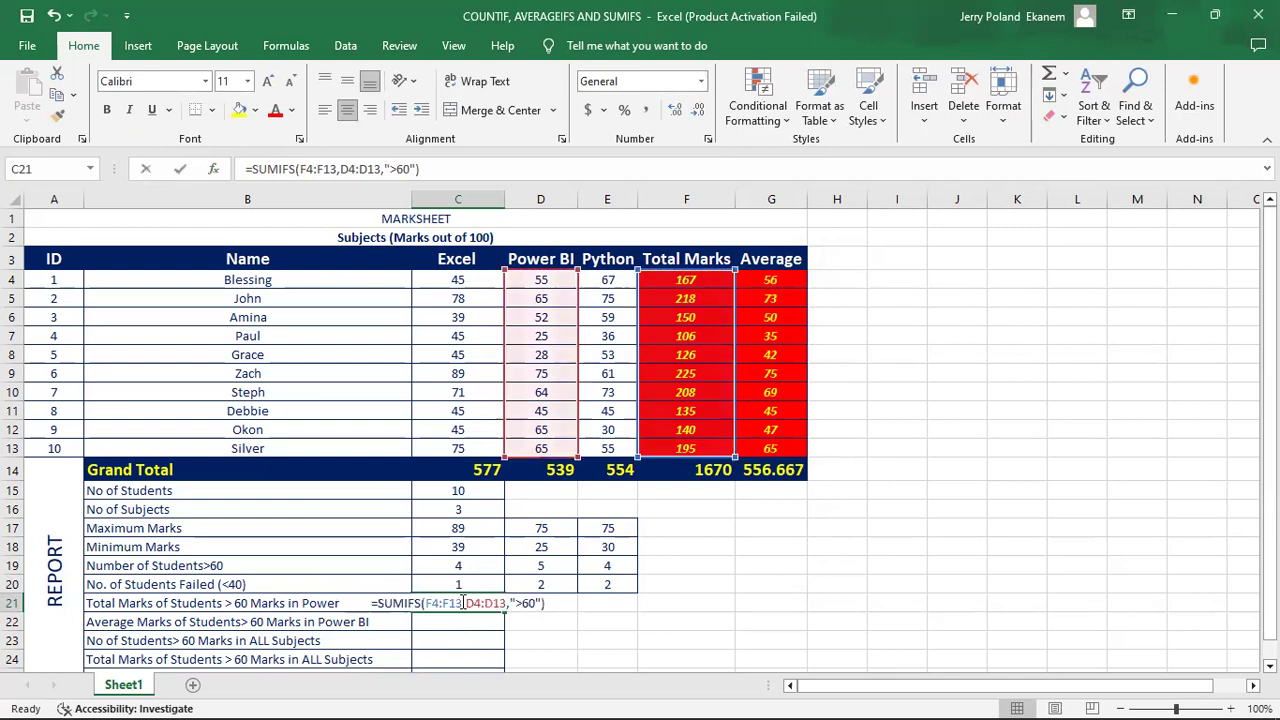
pyautogui.press('Return')
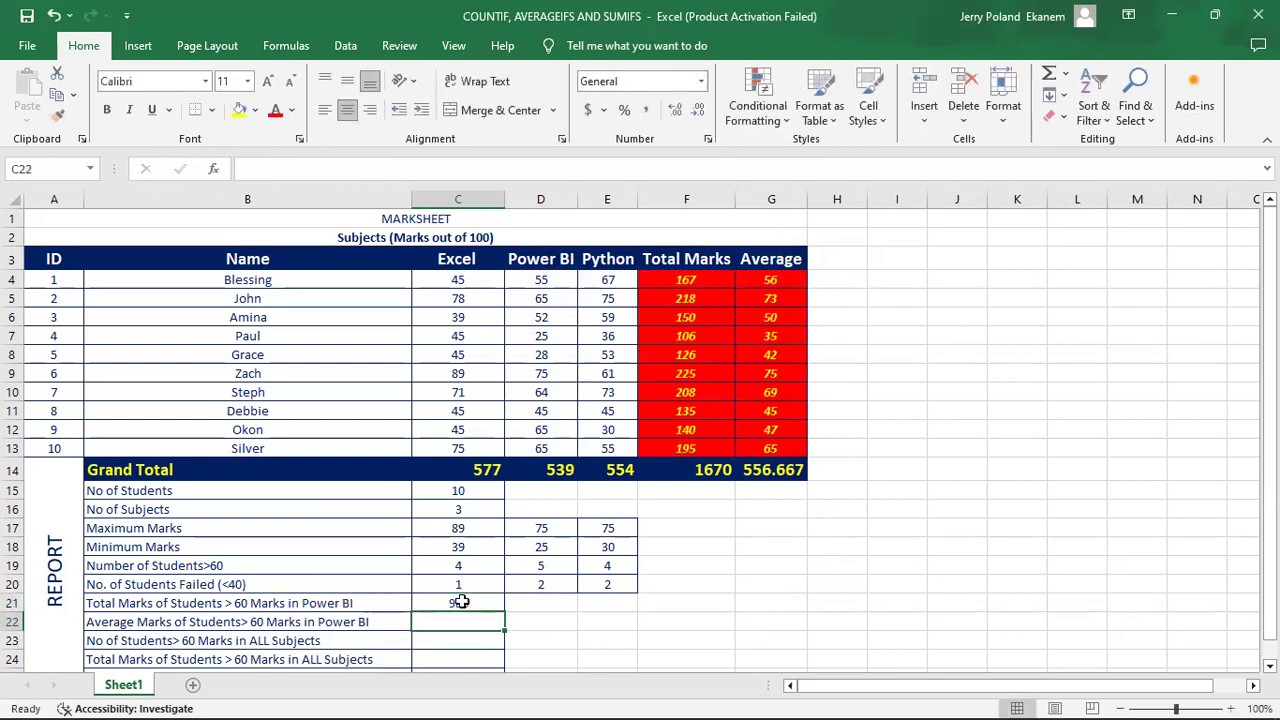
pyautogui.click(467, 602)
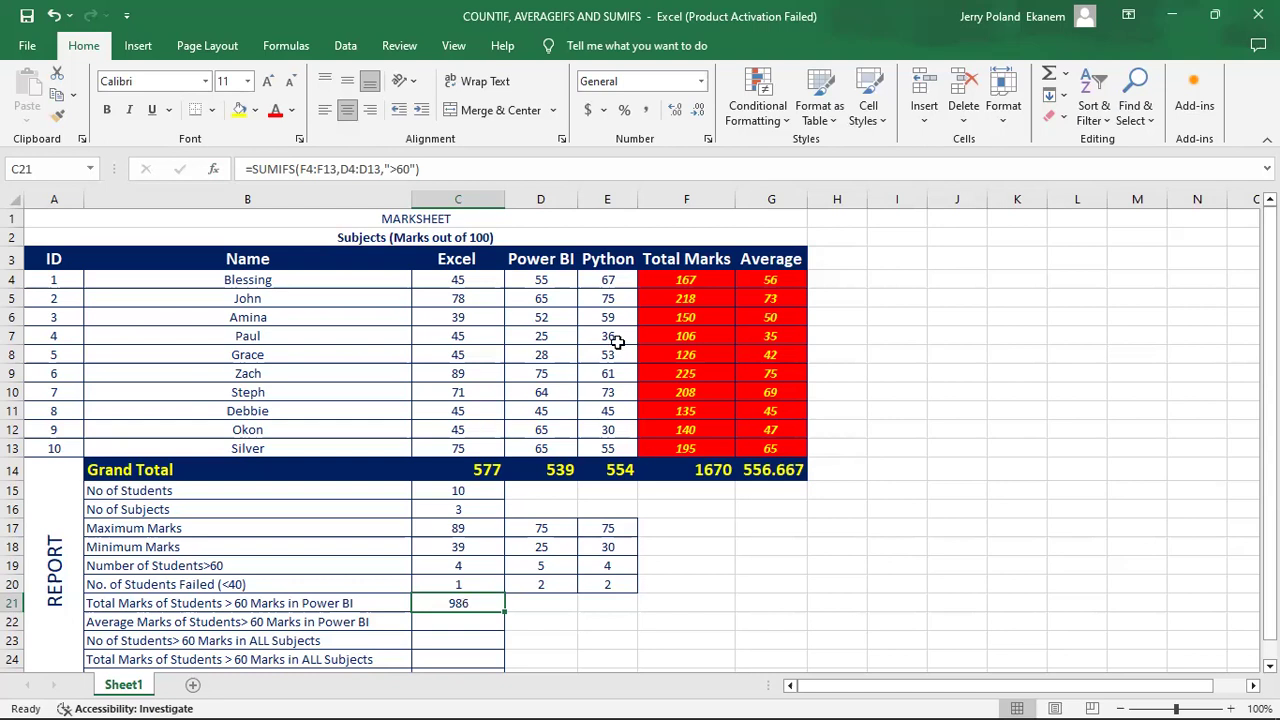
pyautogui.click(540, 299)
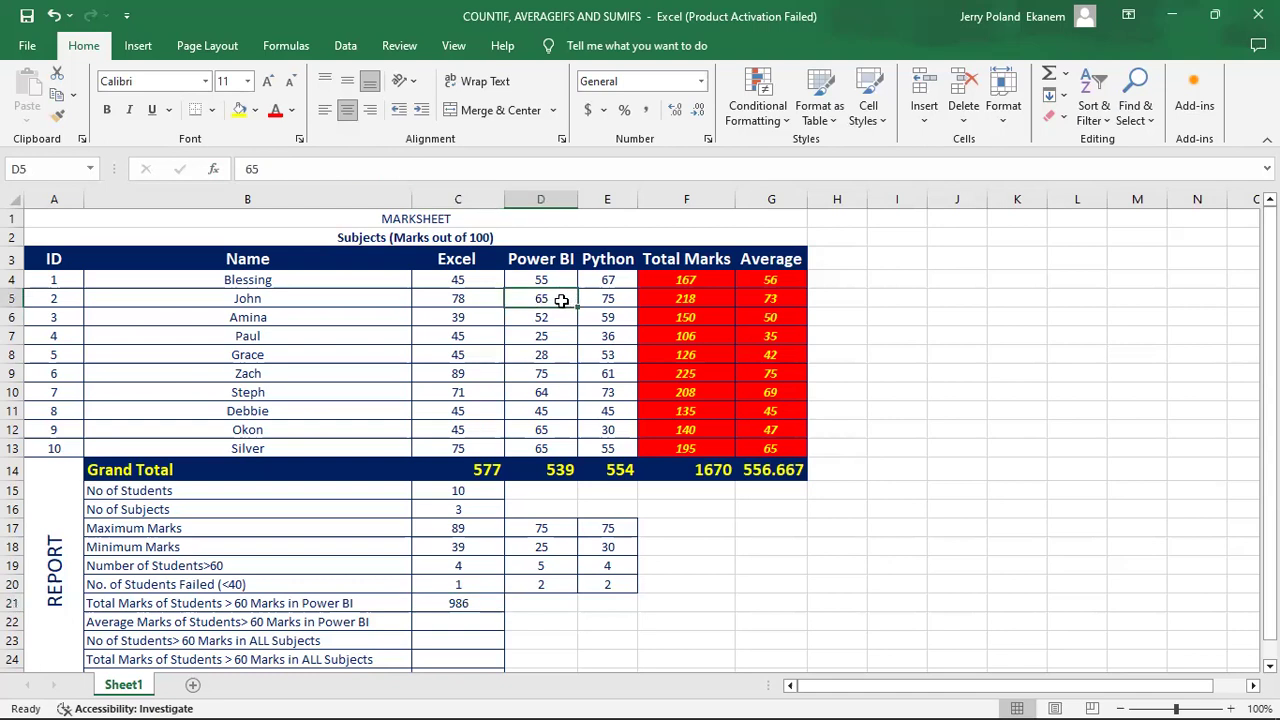
pyautogui.click(239, 110)
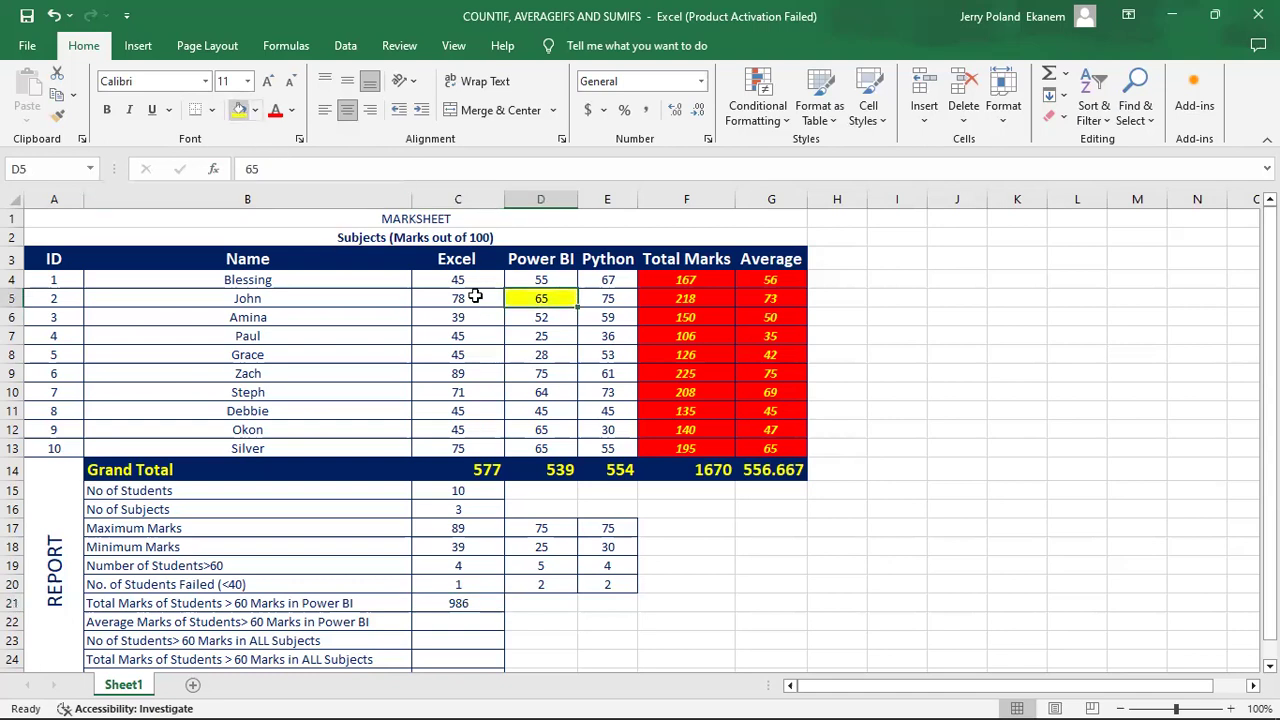
pyautogui.click(543, 373)
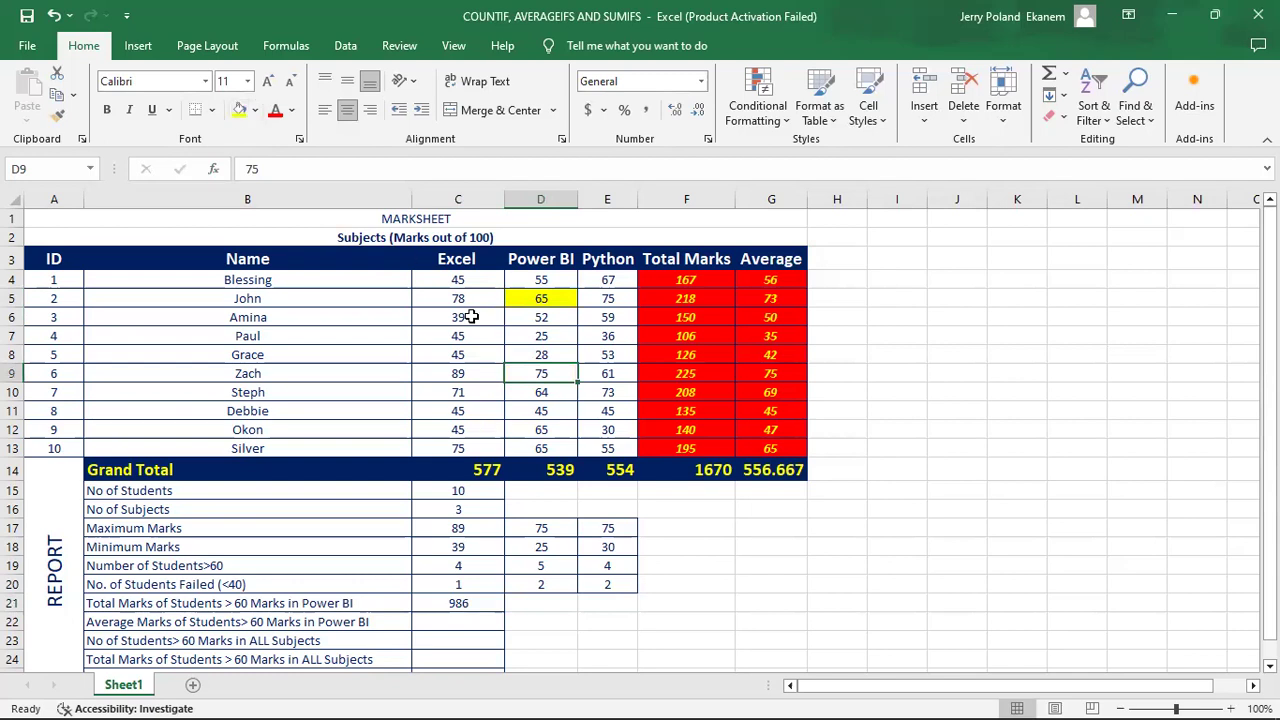
pyautogui.click(239, 110)
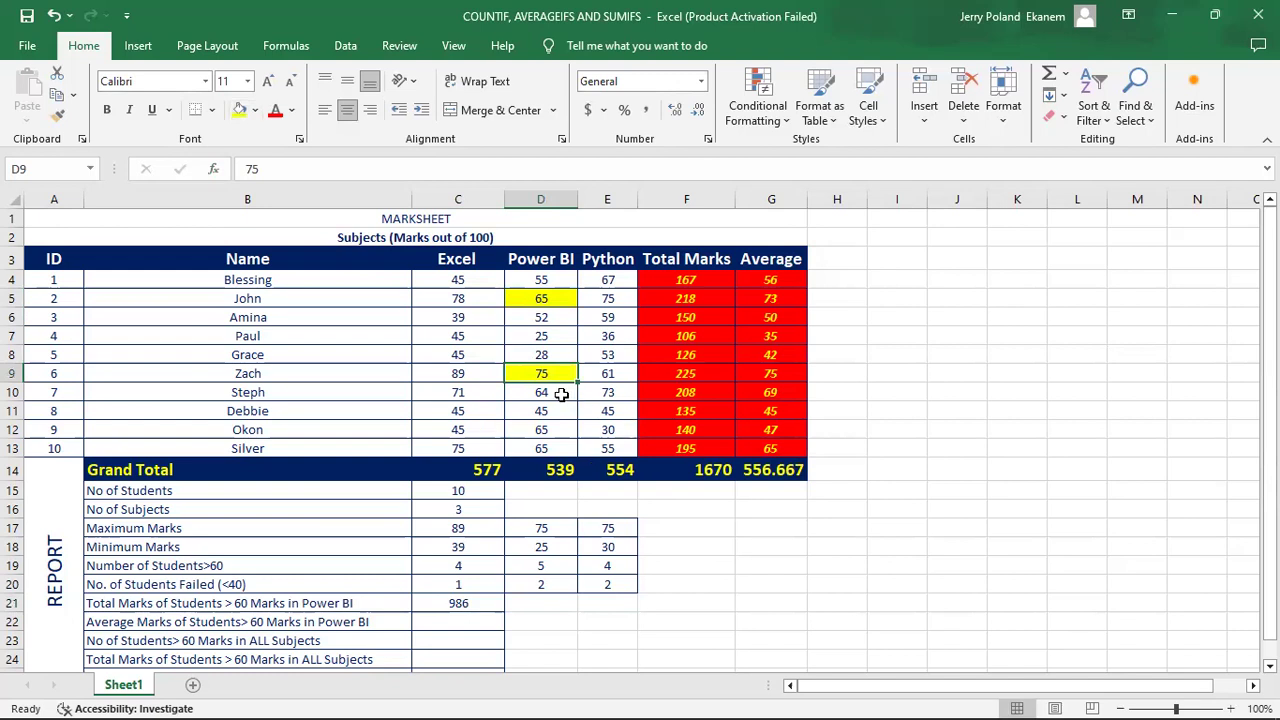
pyautogui.hotkey('ctrl', 'z')
pyautogui.hotkey('ctrl', 'z')
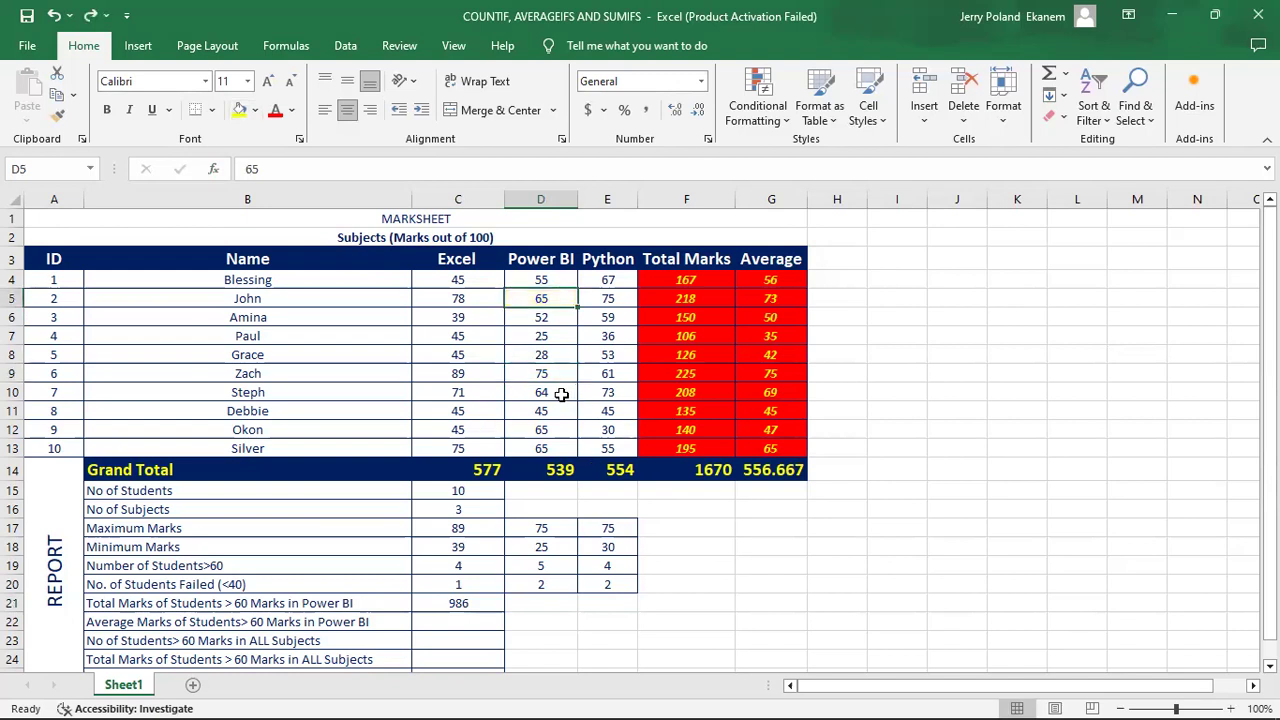
pyautogui.click(524, 378)
pyautogui.click(525, 388)
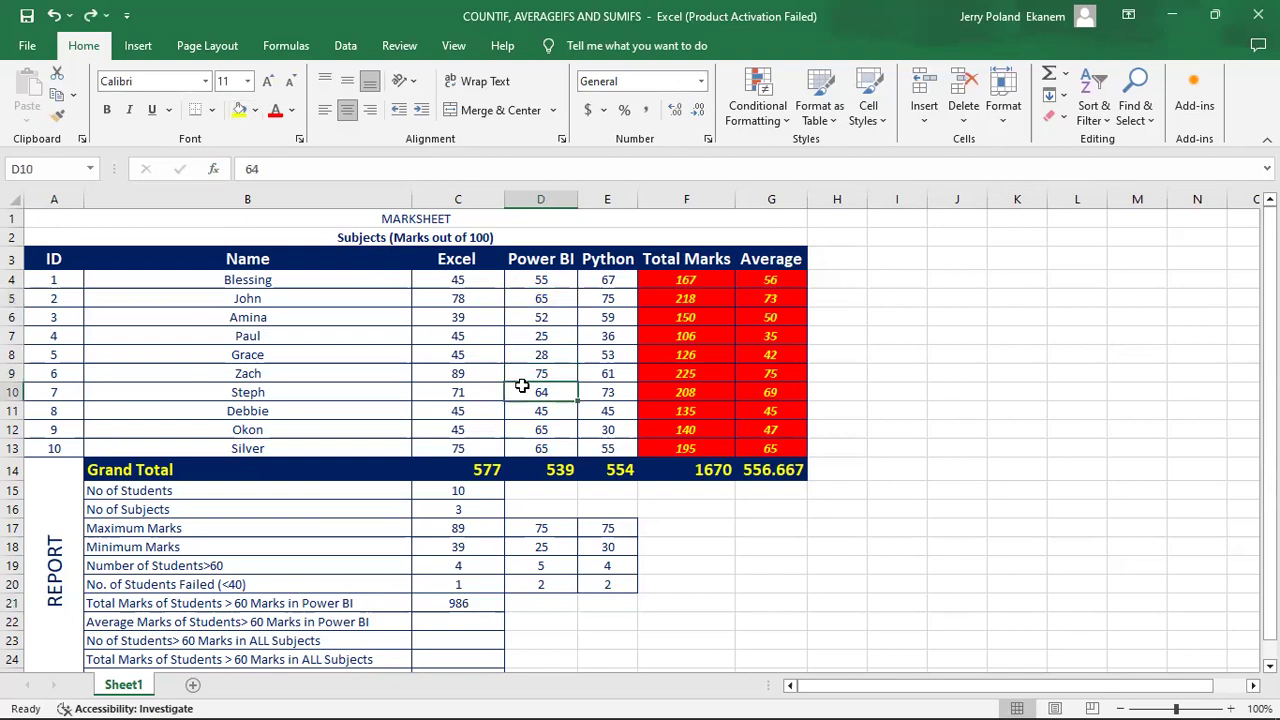
# Highlight the Power BI marks in D4:D13 that are greater than 60 with Light Red Fill with Dark Red Text
pyautogui.click(527, 281)
pyautogui.moveTo(527, 281); pyautogui.dragTo(543, 448)
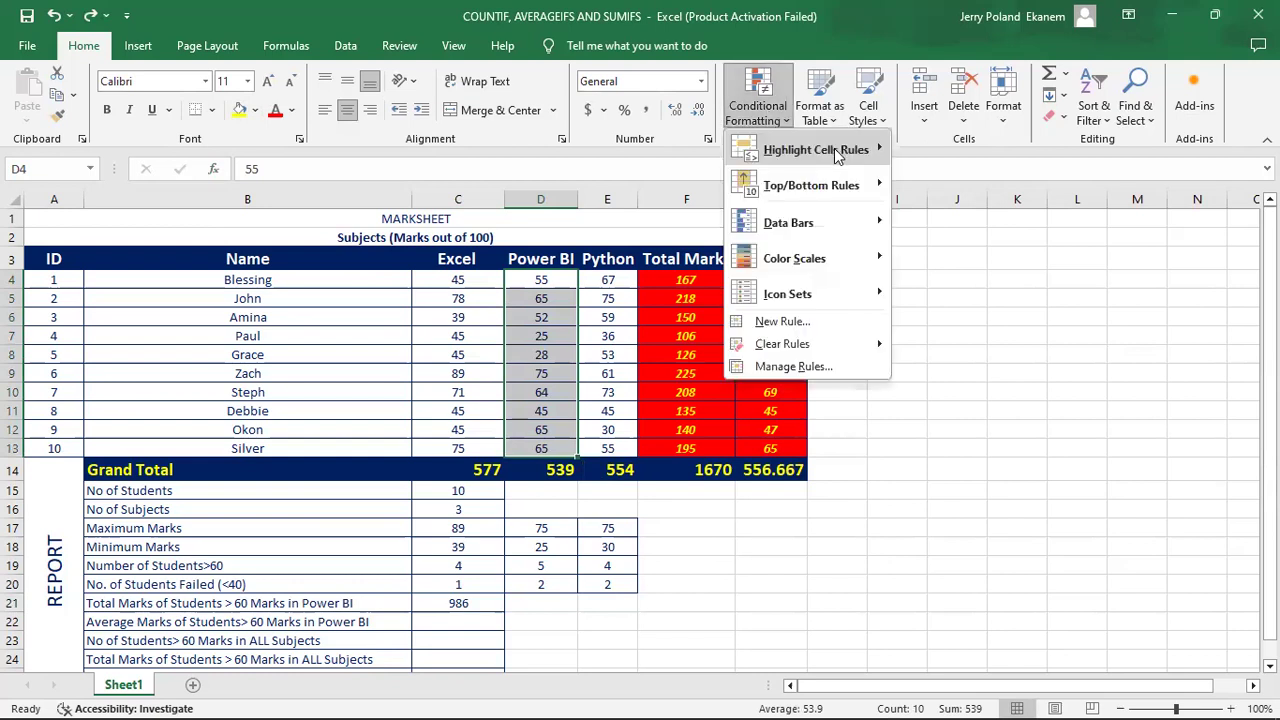
pyautogui.moveTo(834, 148)
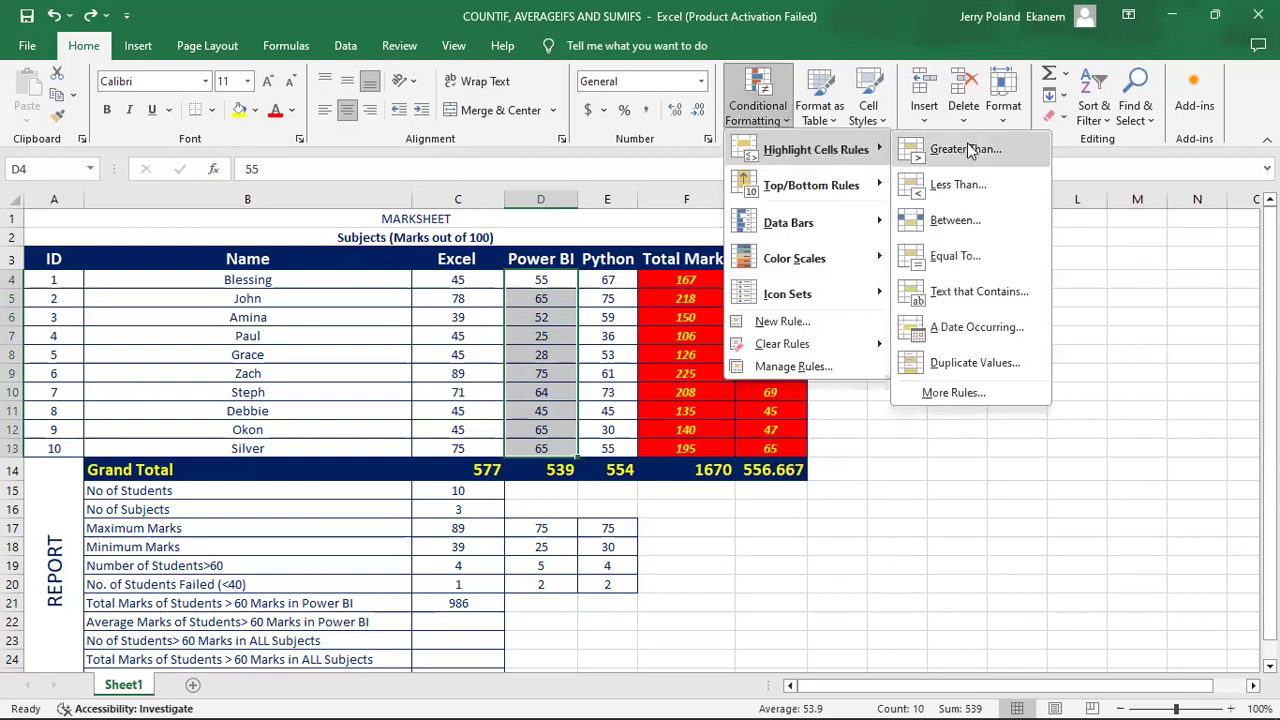
pyautogui.click(967, 148)
pyautogui.write('6')
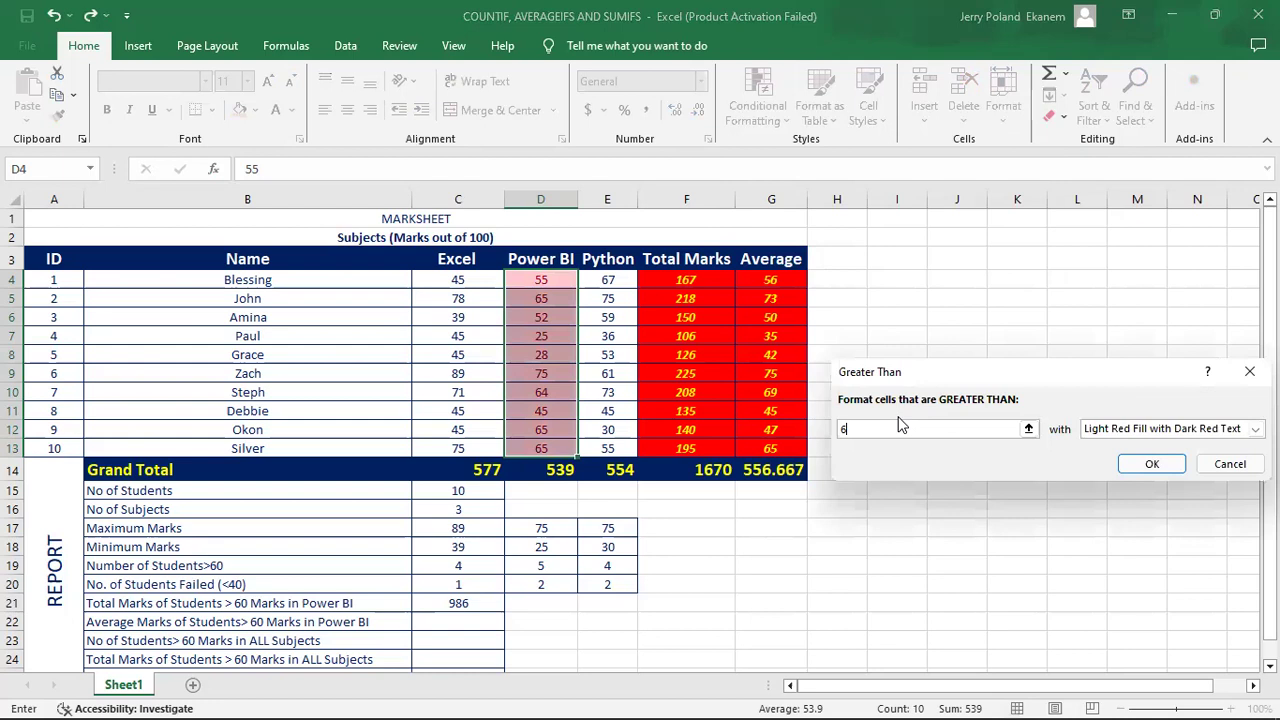
pyautogui.write('0')
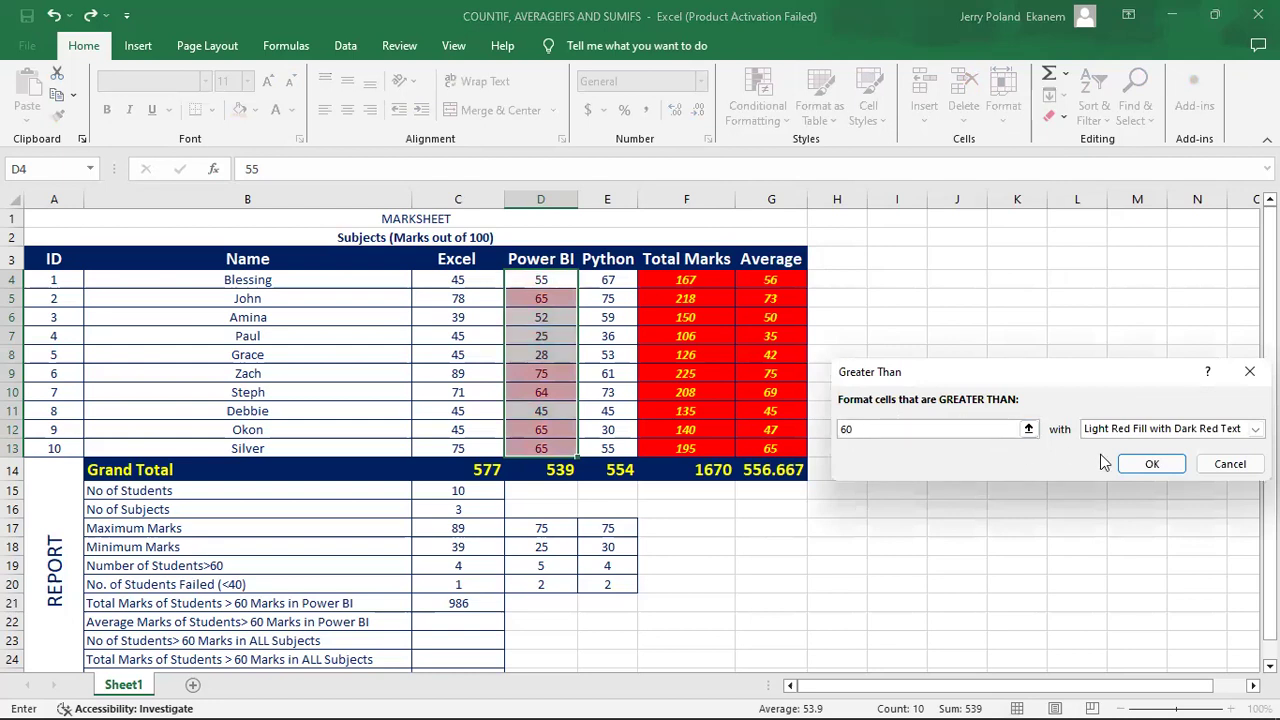
pyautogui.click(1143, 464)
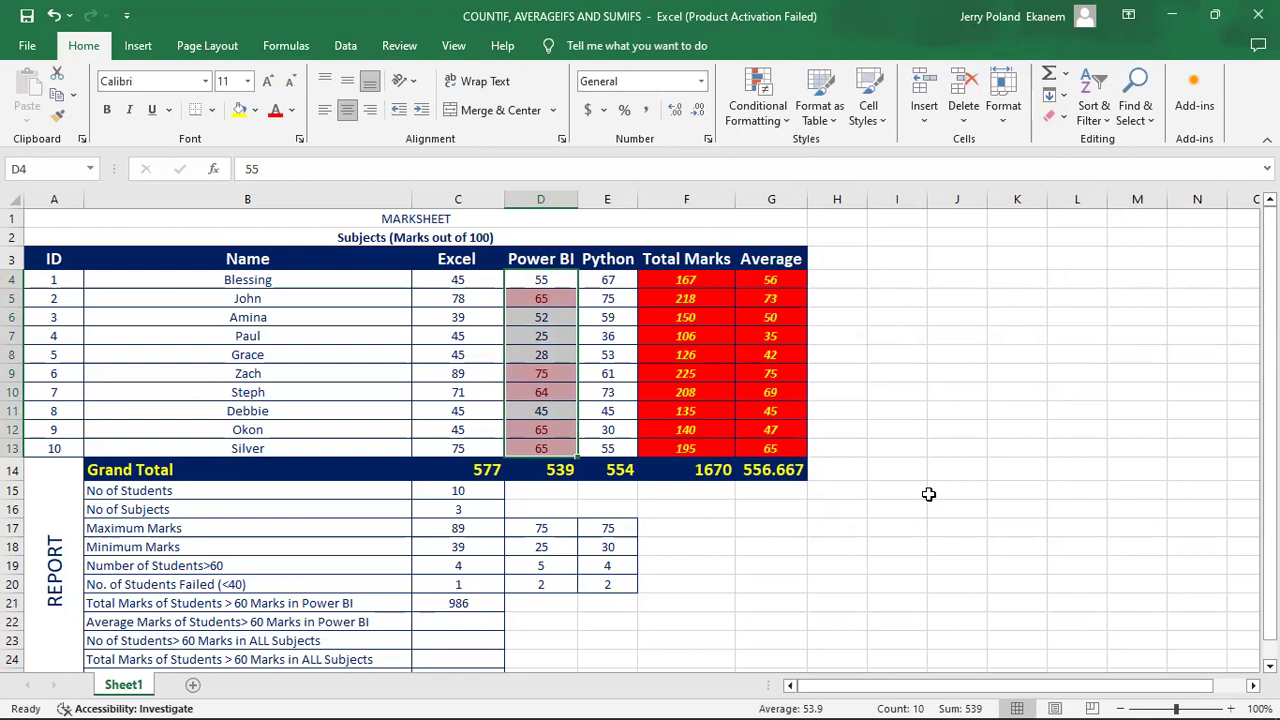
# Examine the Total Marks value of each student whose Power BI mark is highlighted, from row 5 down to row 13
pyautogui.click(548, 370)
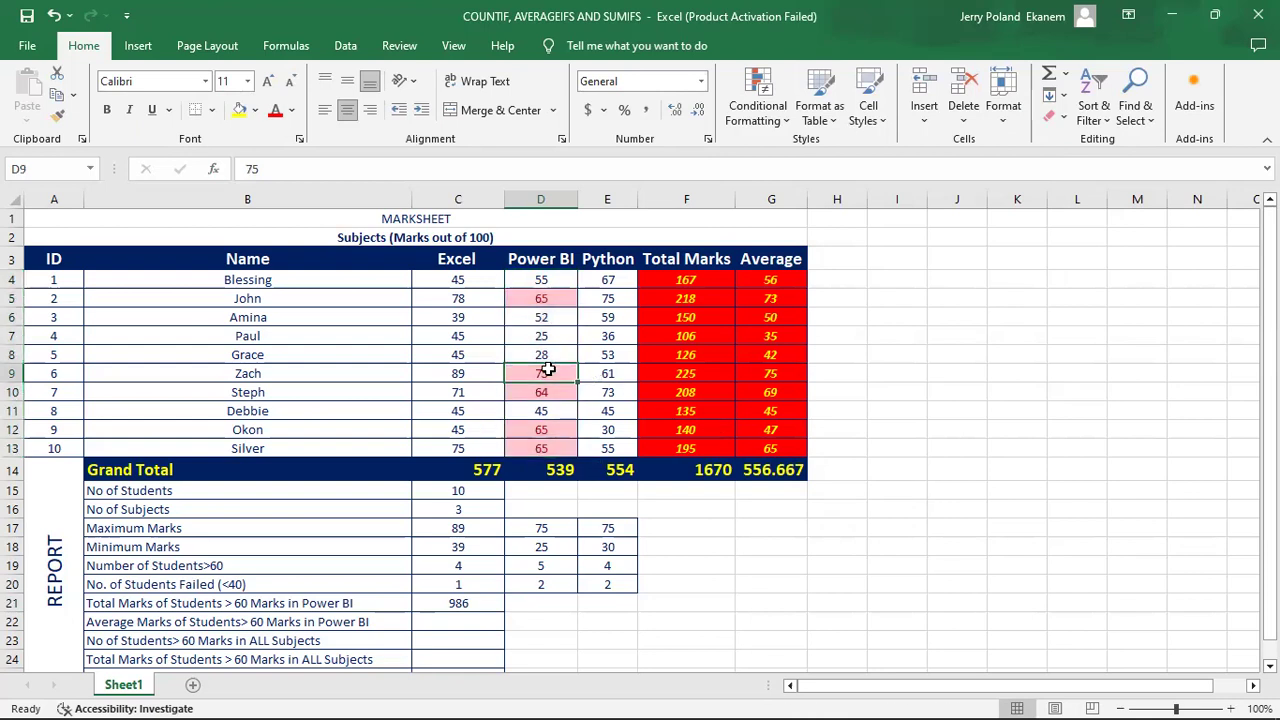
pyautogui.click(540, 297)
pyautogui.press('Right')
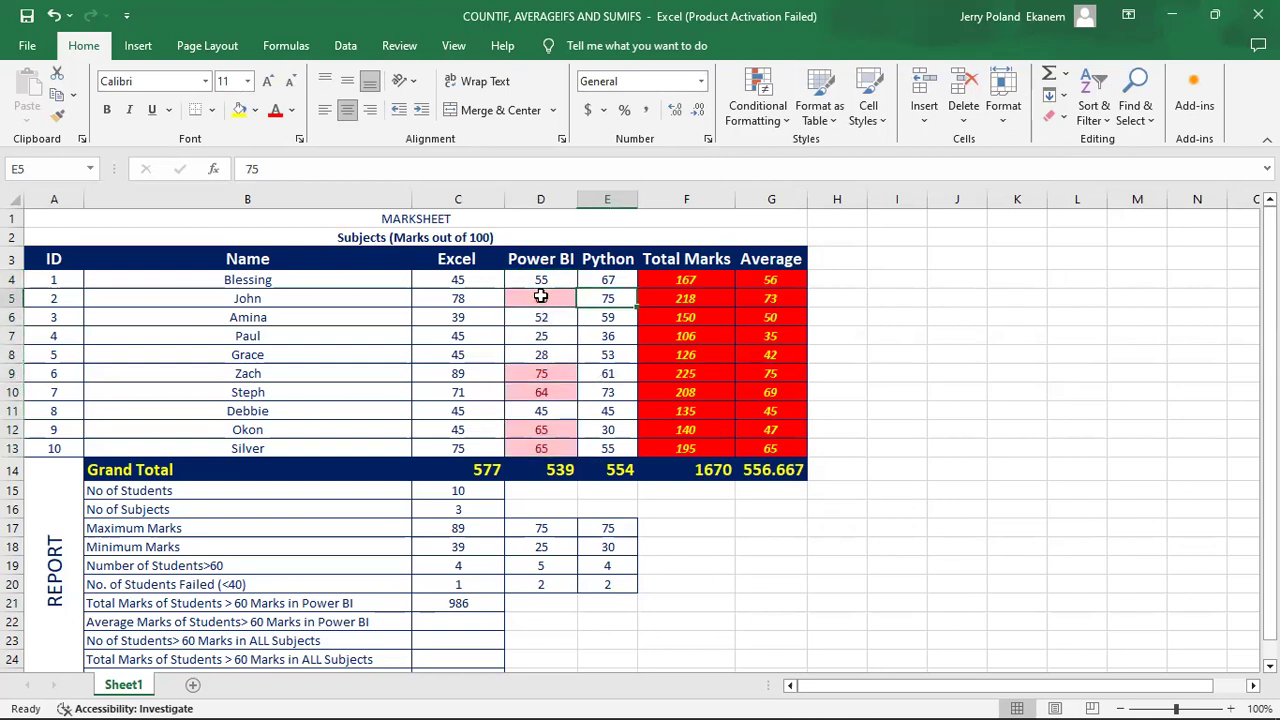
pyautogui.press('Right')
pyautogui.click(534, 372)
pyautogui.press('Right')
pyautogui.press('Right')
pyautogui.click(542, 391)
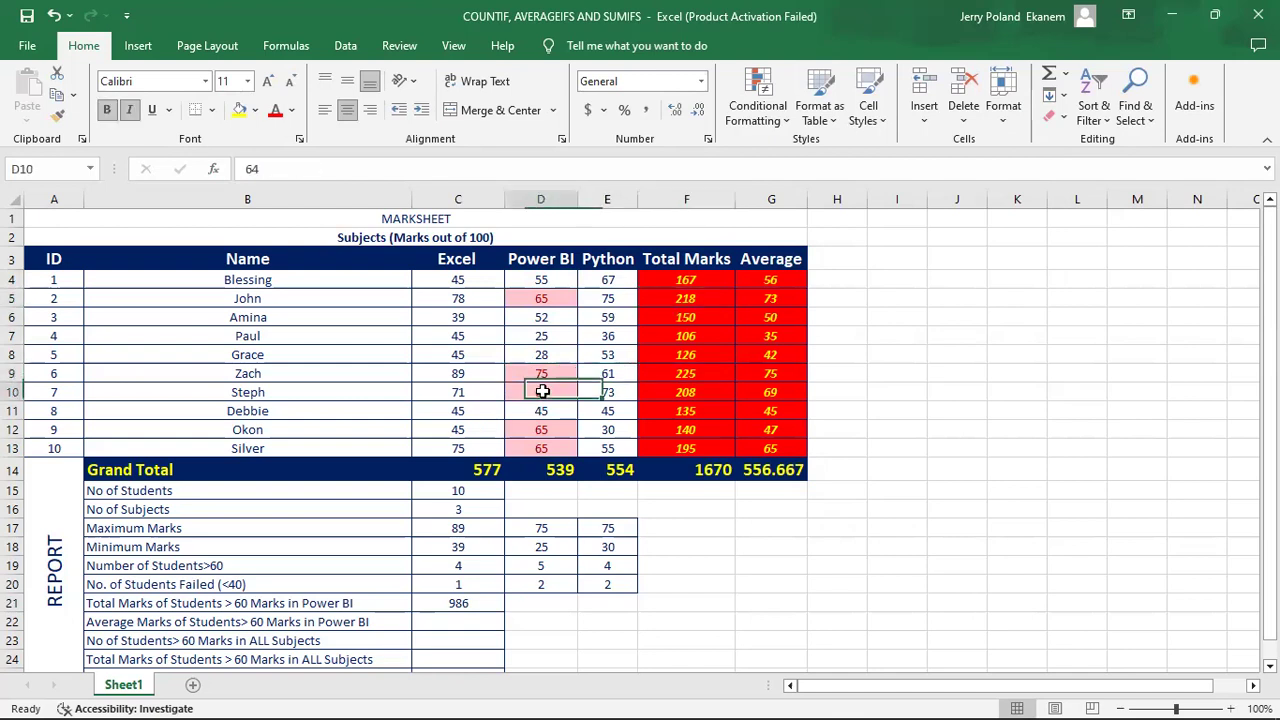
pyautogui.press('Right')
pyautogui.press('Right')
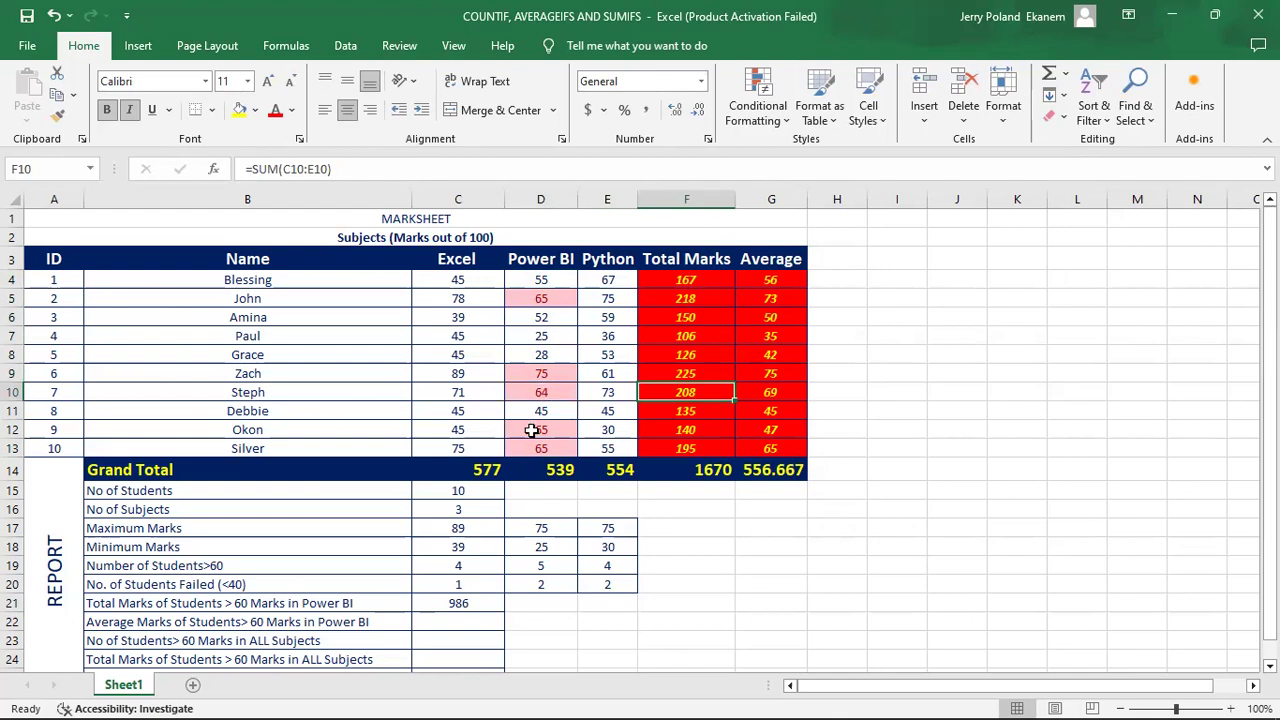
pyautogui.click(536, 429)
pyautogui.press('Right')
pyautogui.press('Right')
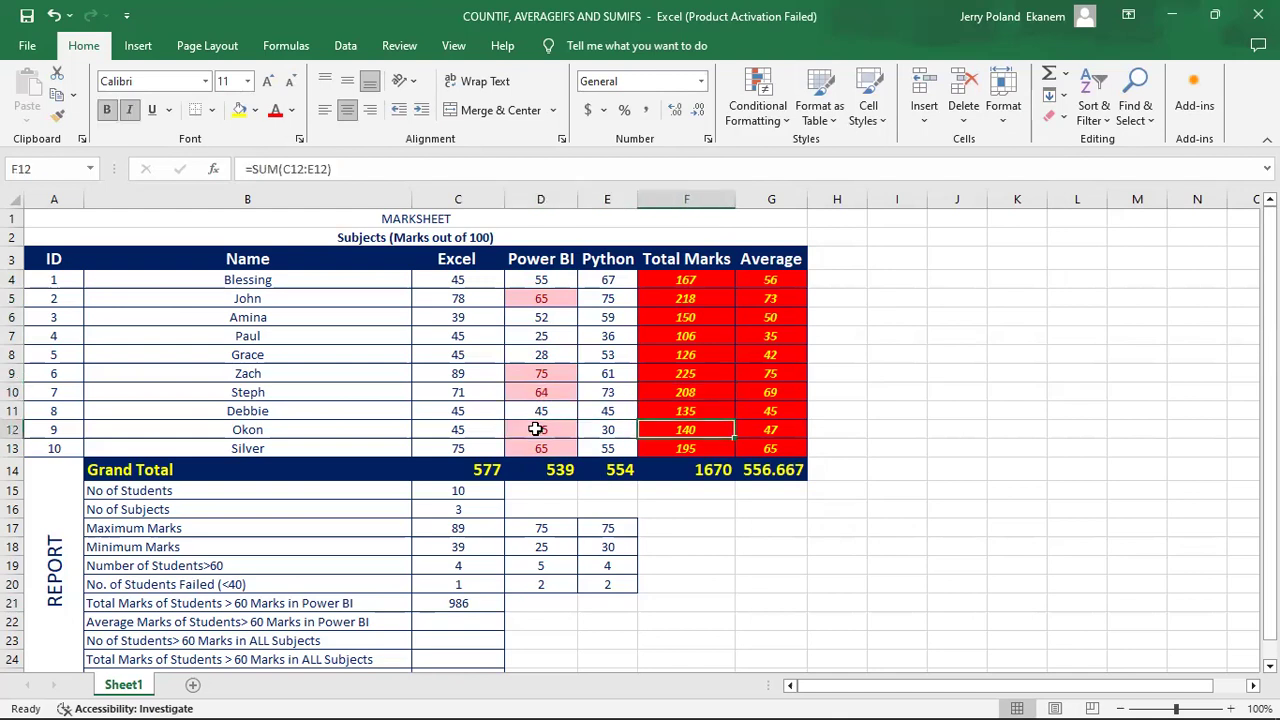
pyautogui.press('Left')
pyautogui.press('Left')
pyautogui.press('Down')
pyautogui.press('Right')
pyautogui.press('Right')
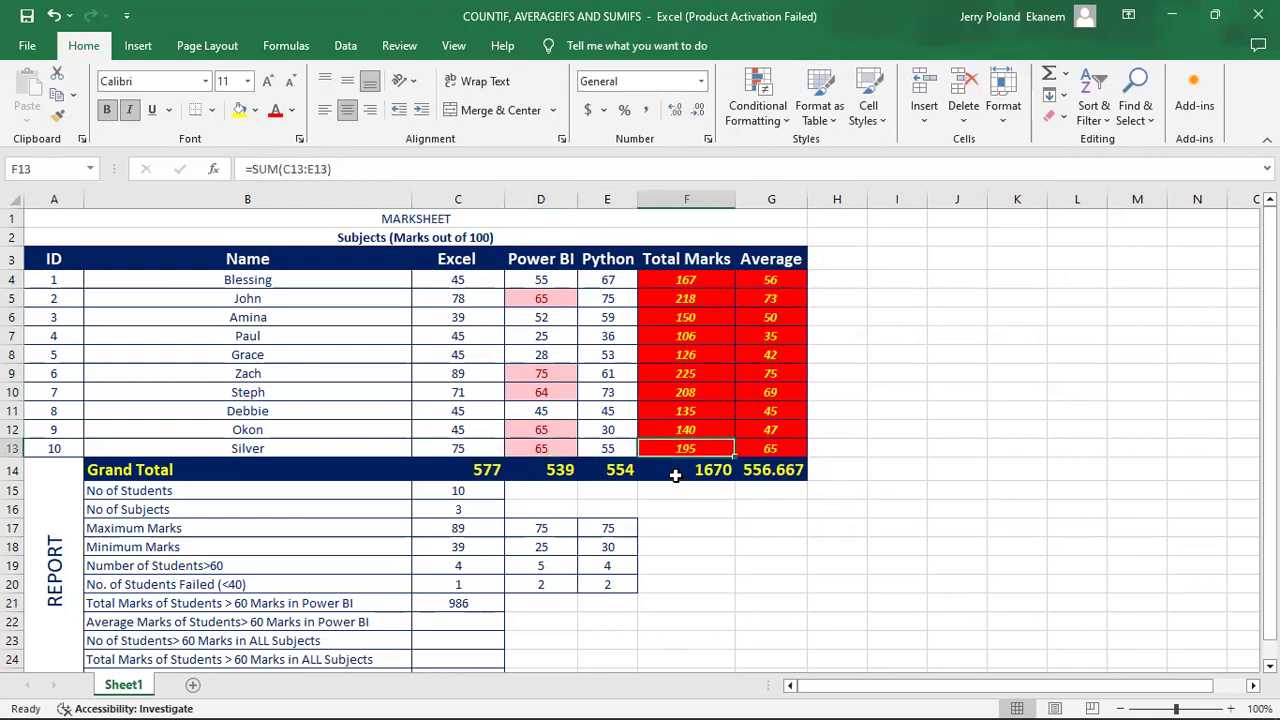
# Start a SUM formula in the empty cell I15 with F5 as its first argument
pyautogui.click(900, 489)
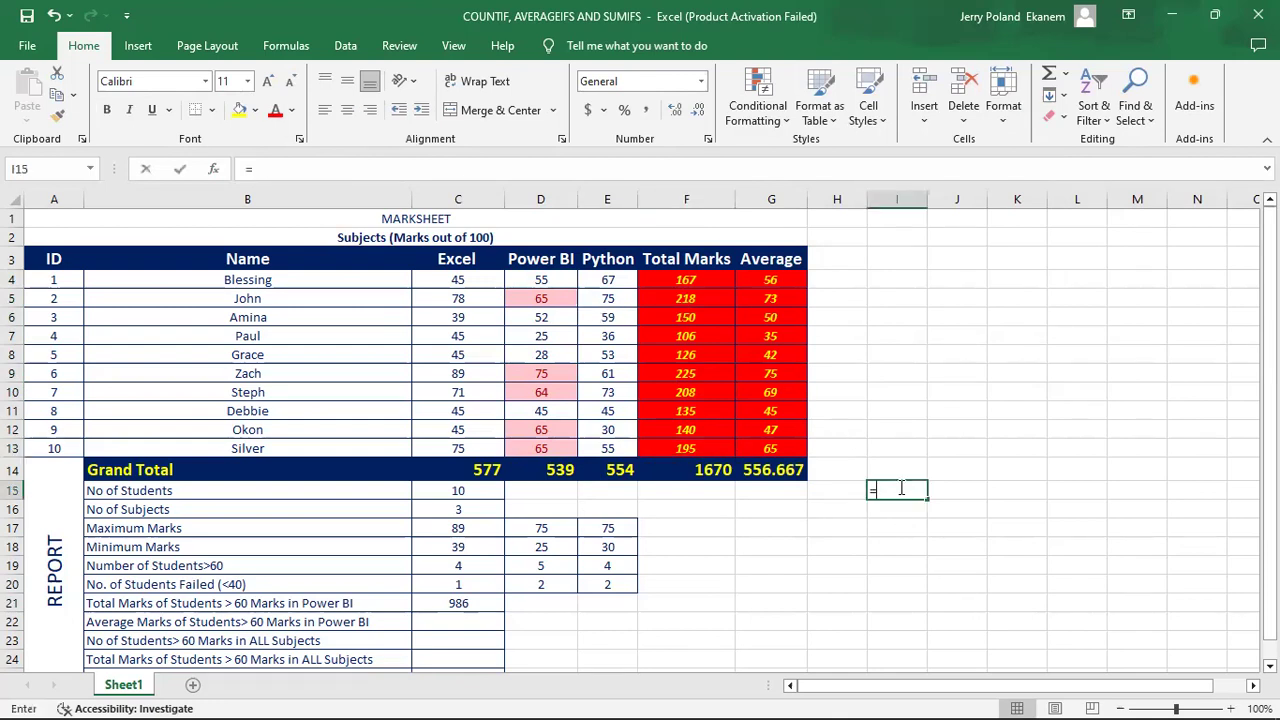
pyautogui.write('=')
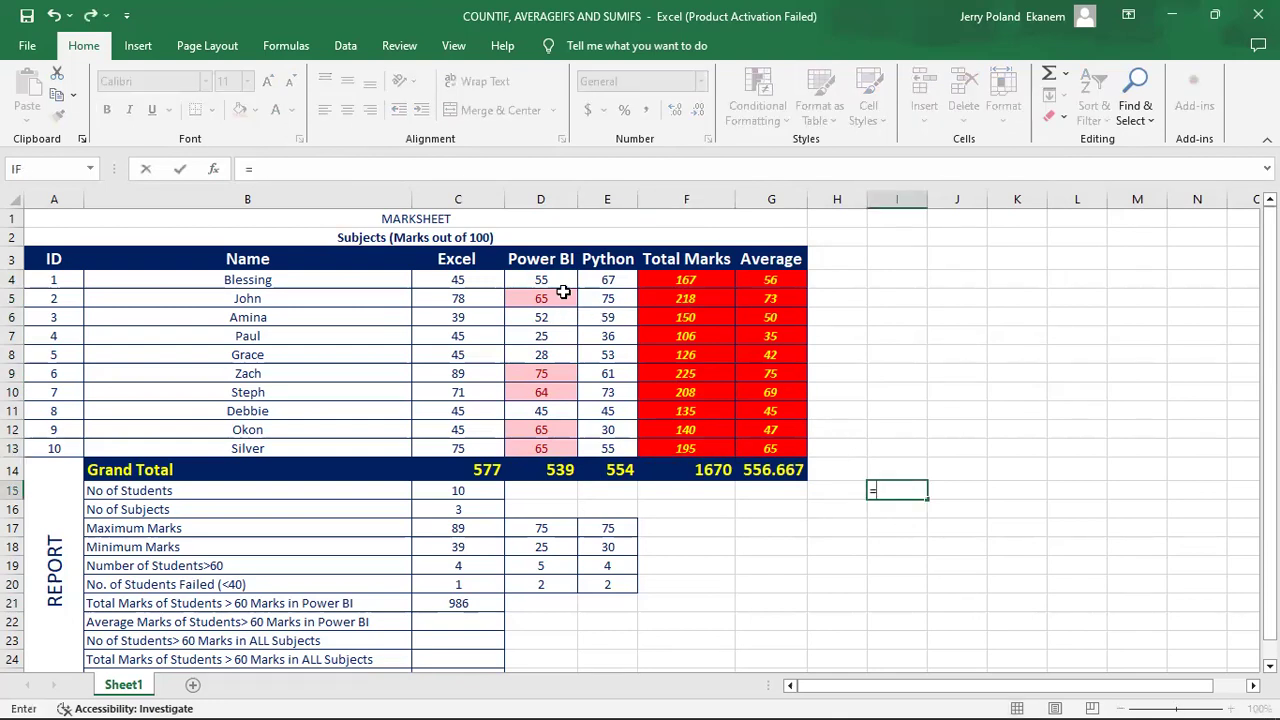
pyautogui.click(700, 297)
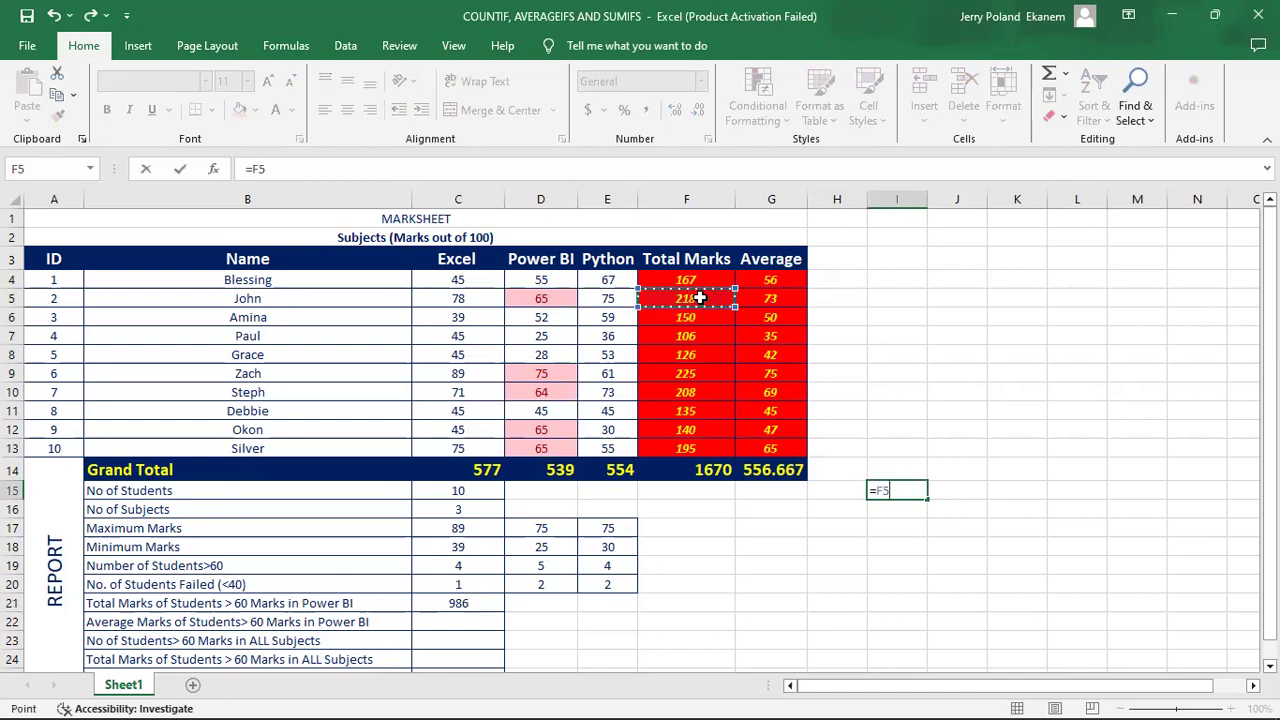
pyautogui.press('BackSpace')
pyautogui.press('BackSpace')
pyautogui.write('su')
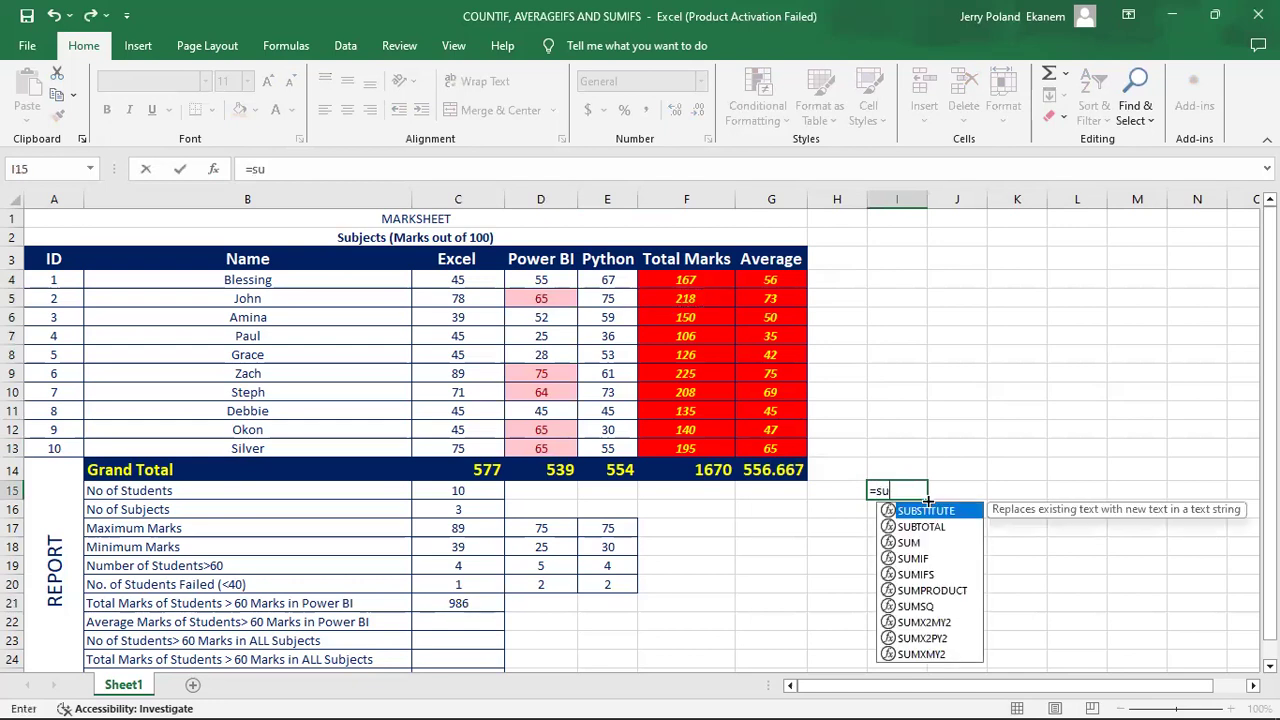
pyautogui.doubleClick(910, 543)
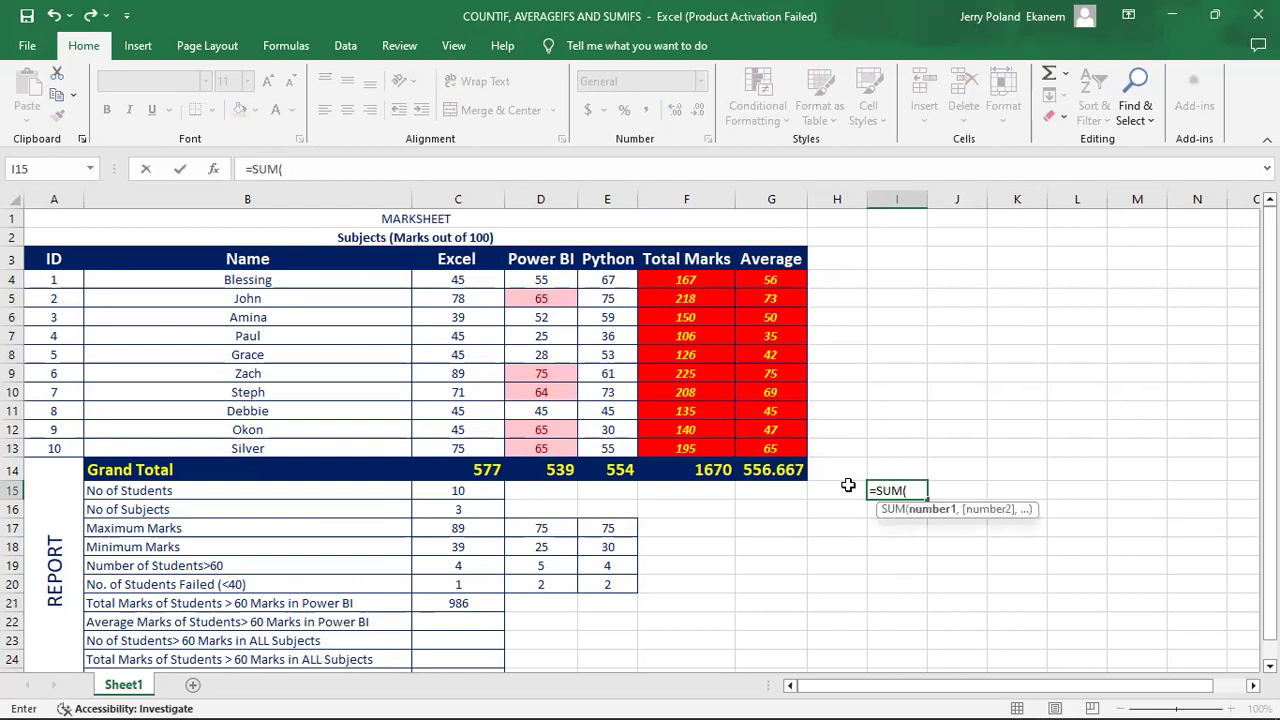
pyautogui.click(687, 299)
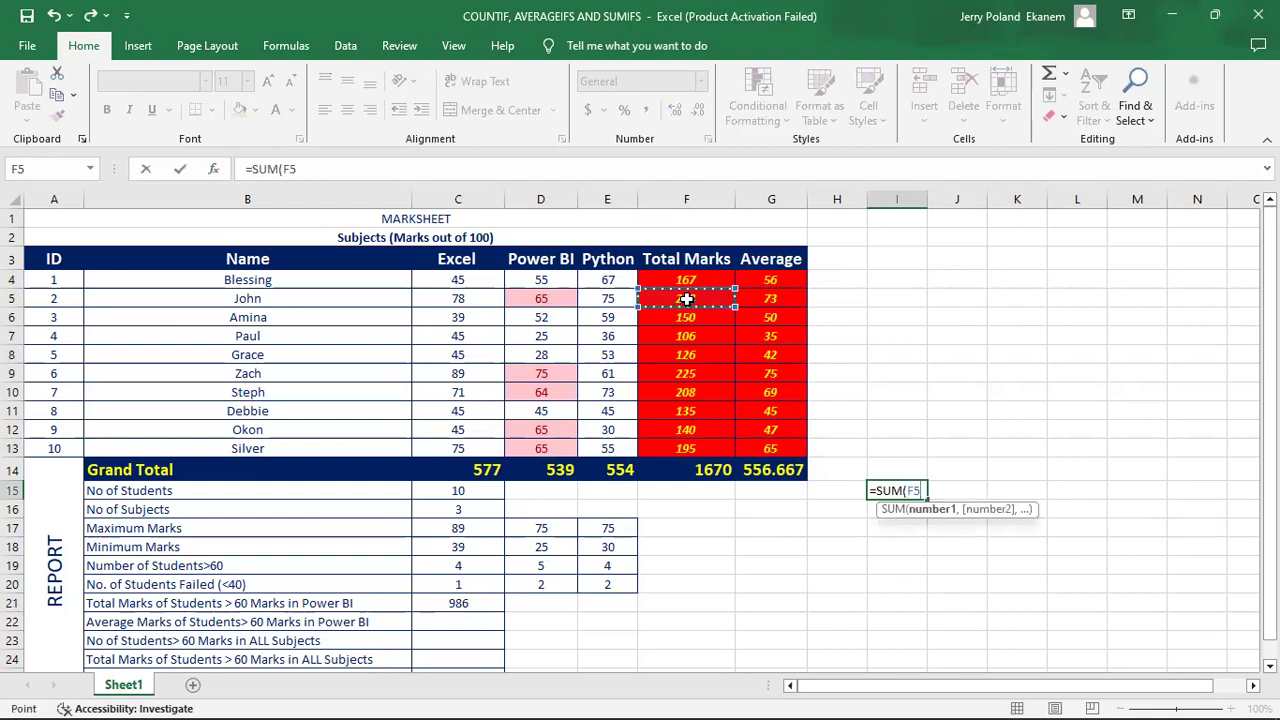
pyautogui.write(',')
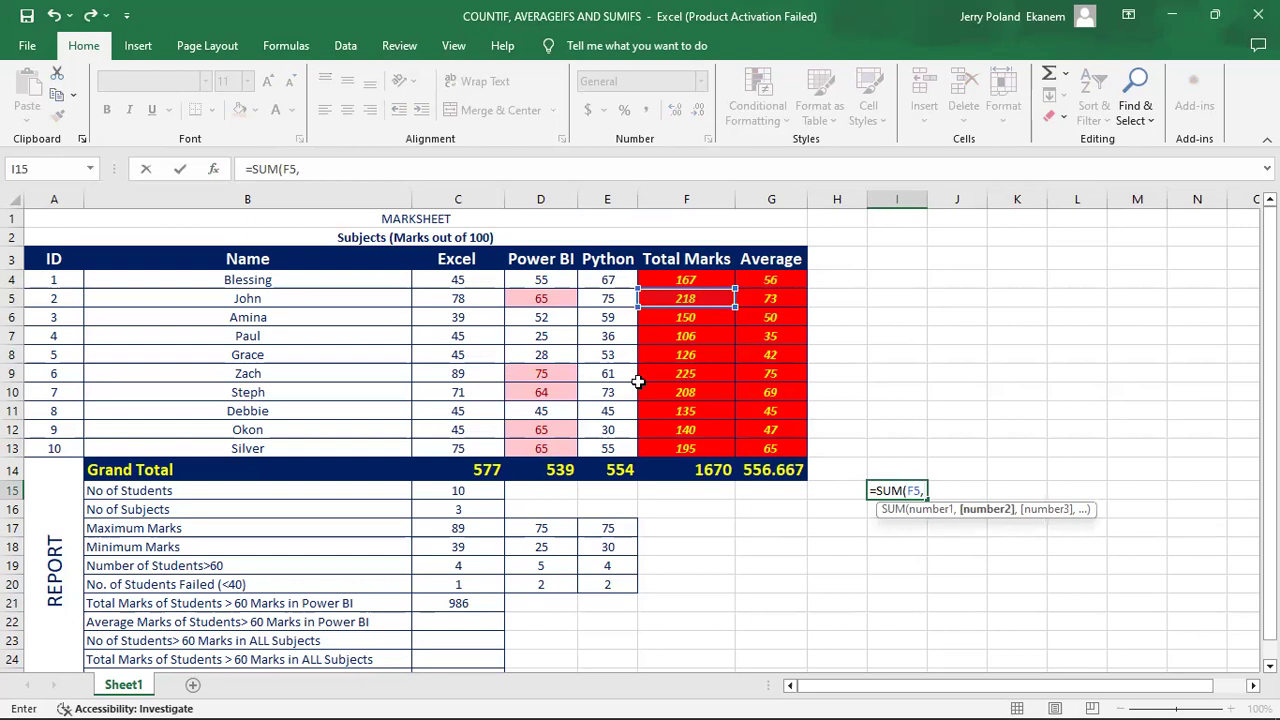
# Complete the SUM in I15 by adding F9, F10, F12 and F13 as the remaining arguments
pyautogui.click(690, 371)
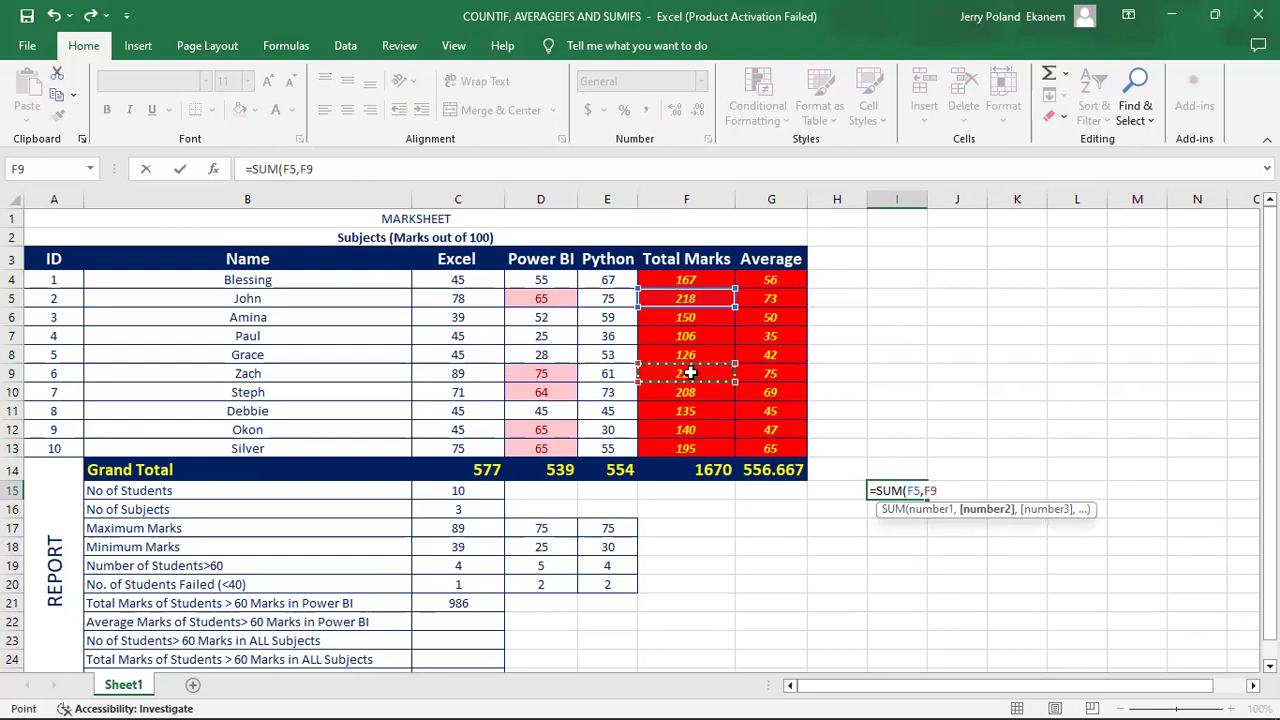
pyautogui.write(',')
pyautogui.click(702, 393)
pyautogui.write(',')
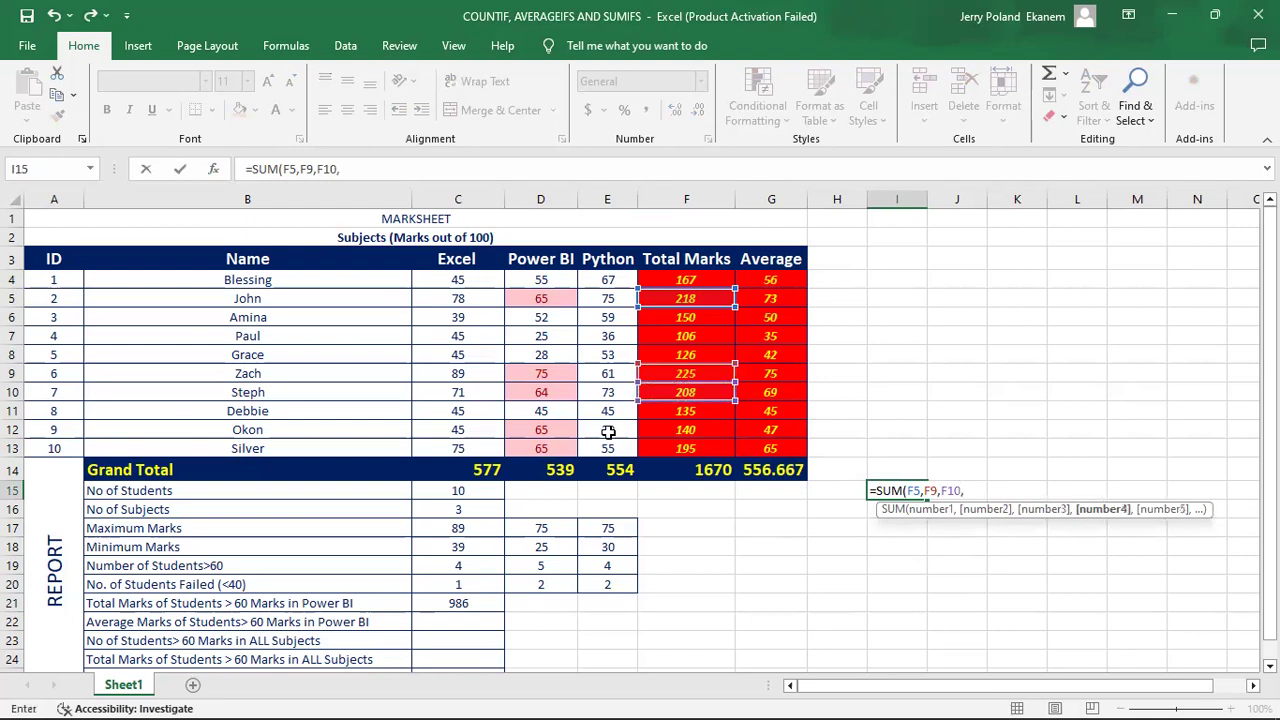
pyautogui.click(694, 431)
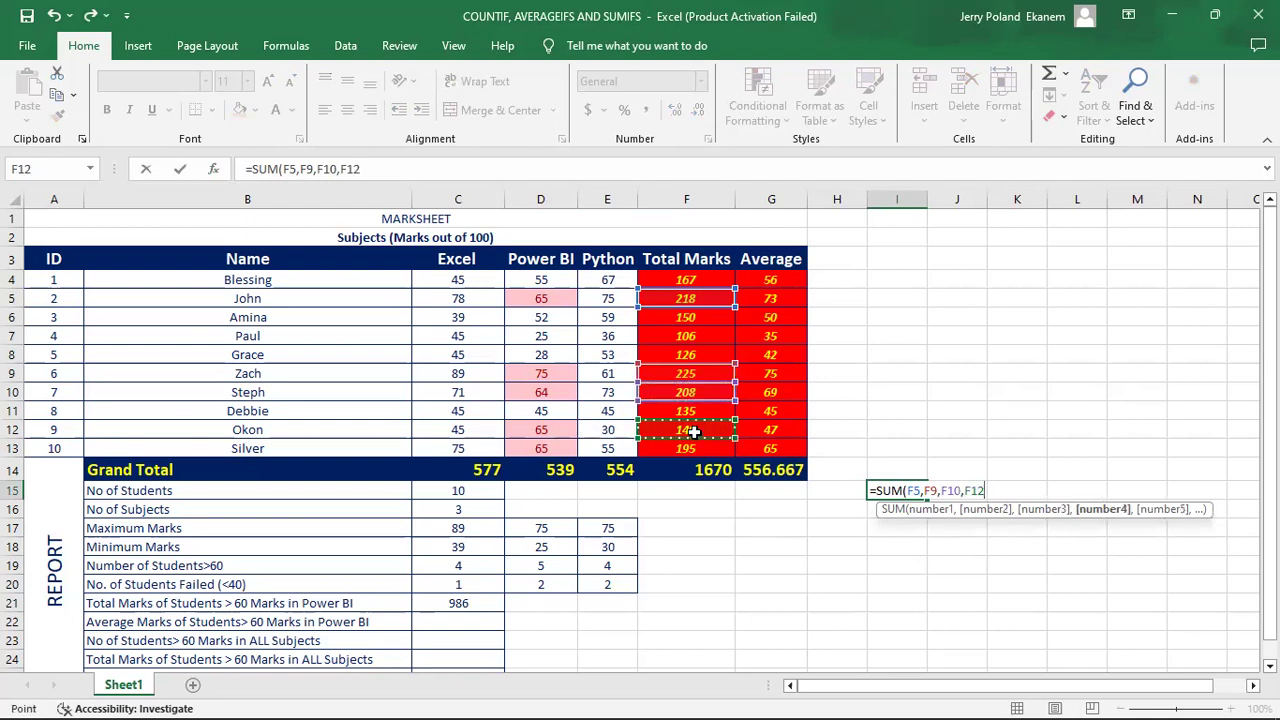
pyautogui.write(',')
pyautogui.click(697, 447)
pyautogui.press('Return')
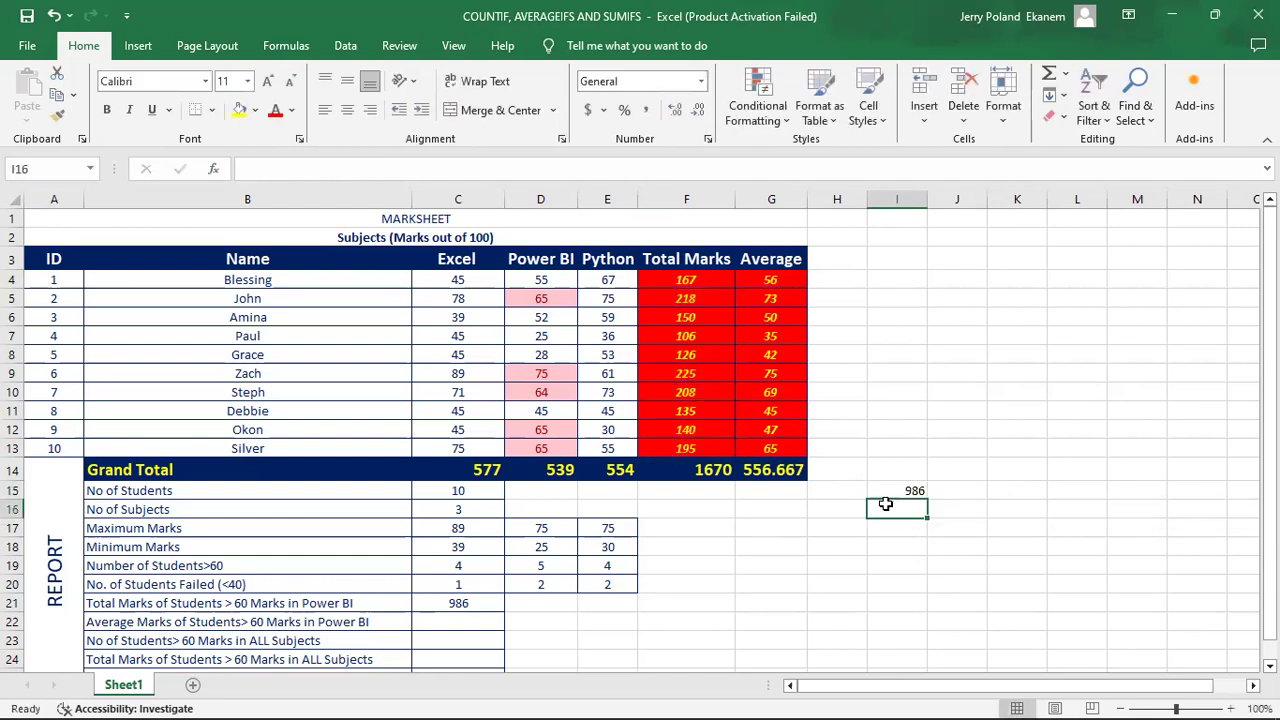
# Delete the manual check sum from I15
pyautogui.click(916, 490)
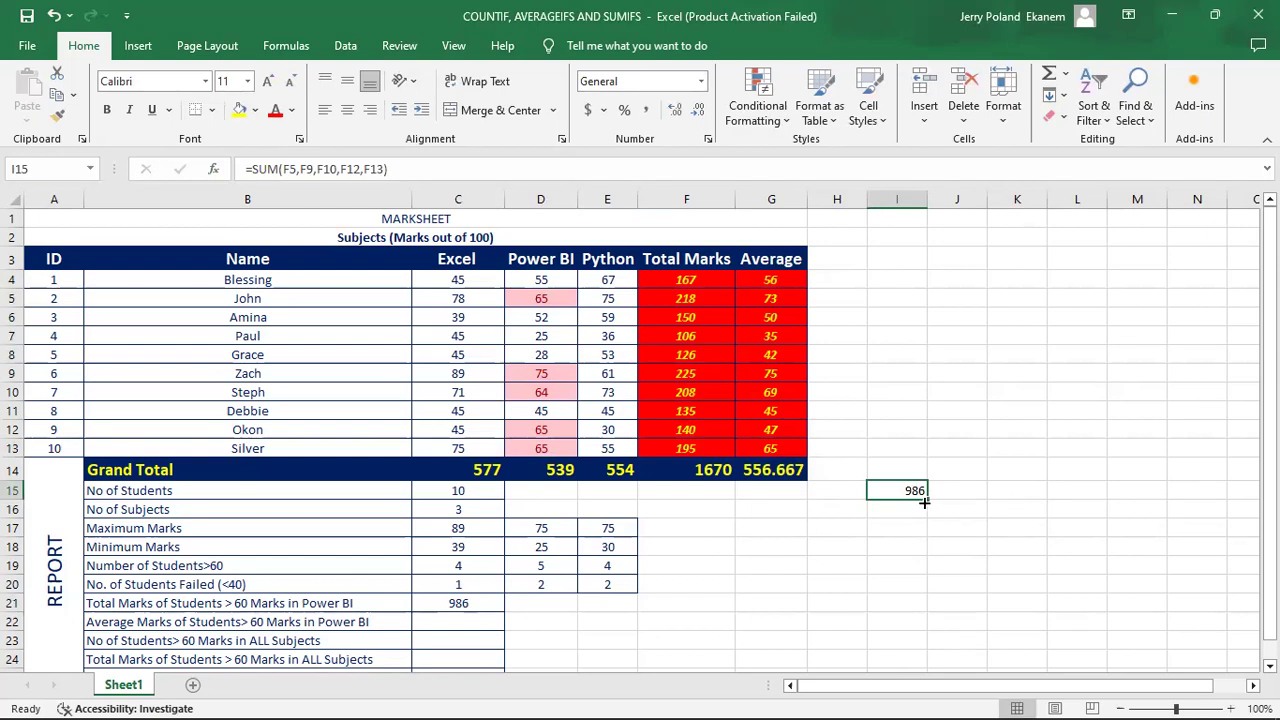
pyautogui.press('BackSpace')
pyautogui.press('Escape')
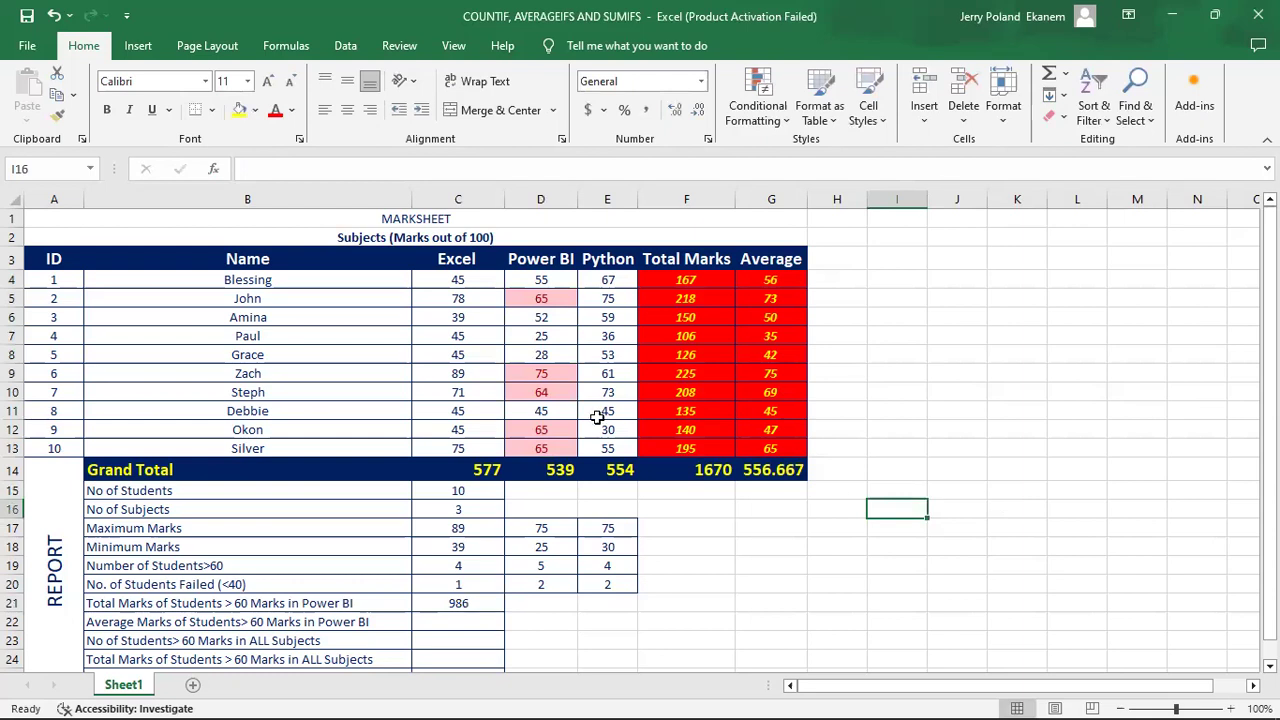
# Clear the conditional formatting rules from the Power BI marks in D5:D13
pyautogui.click(530, 299)
pyautogui.moveTo(530, 299); pyautogui.dragTo(546, 440)
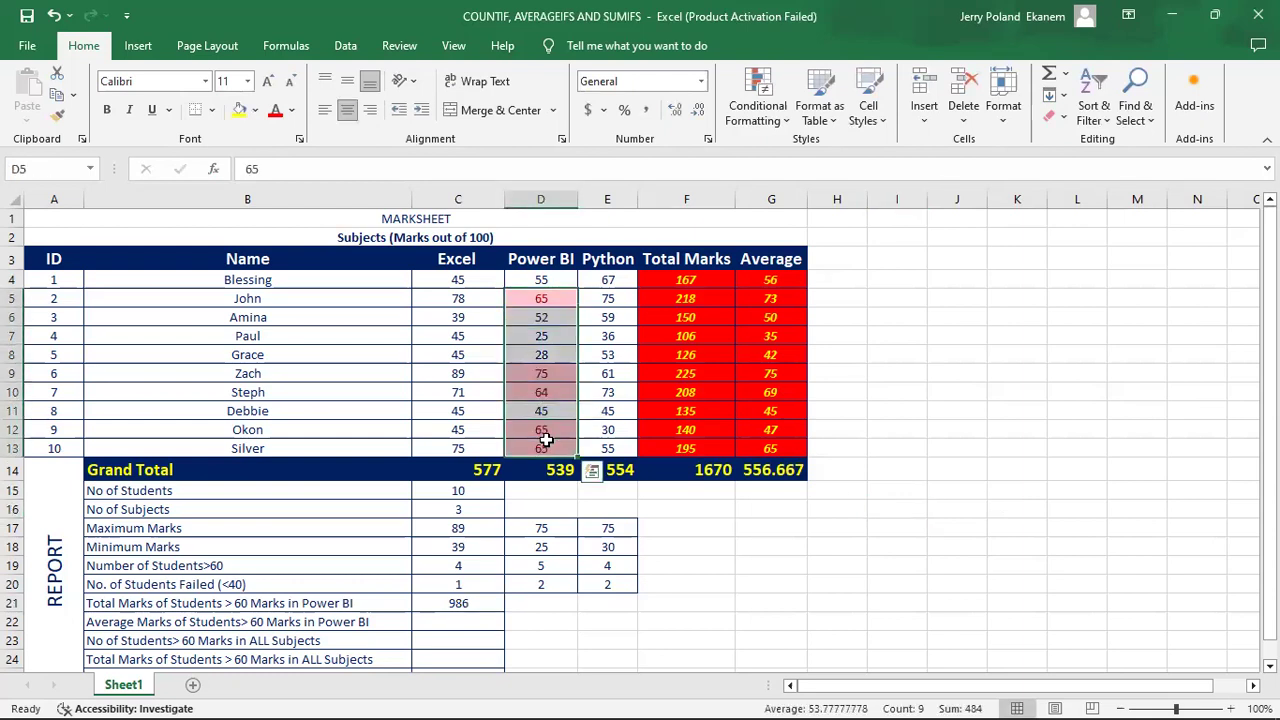
pyautogui.click(757, 105)
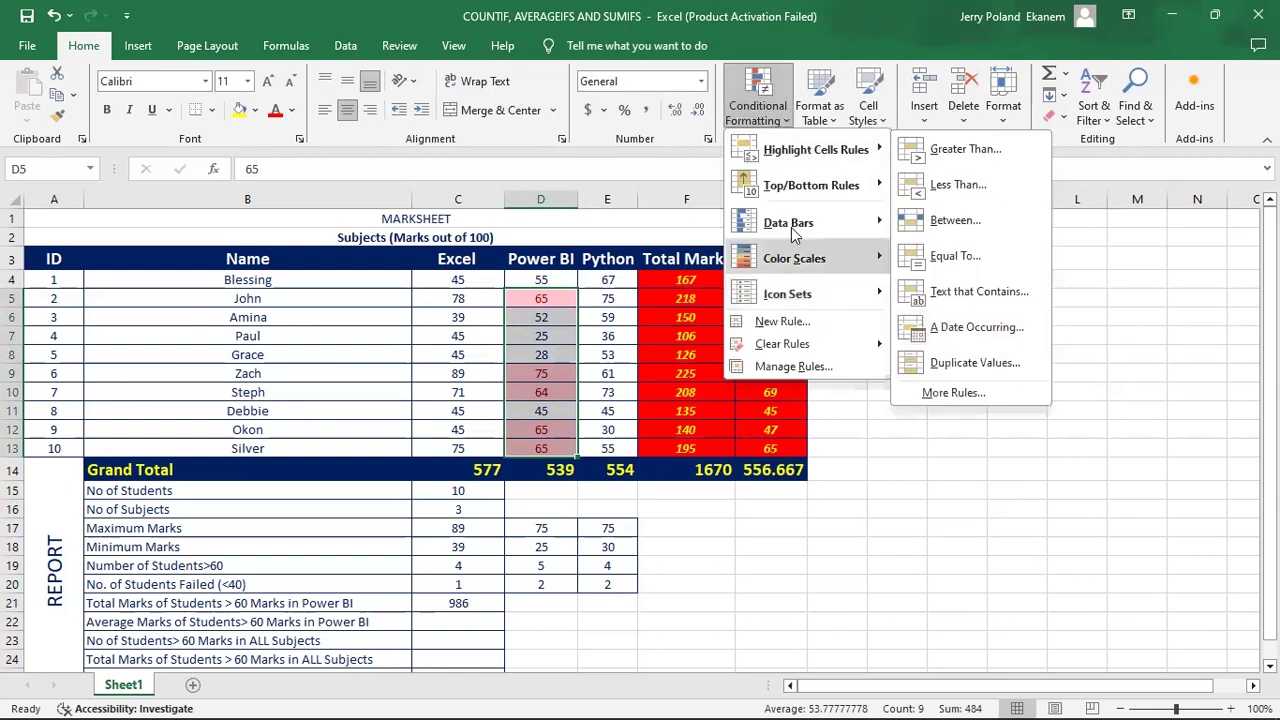
pyautogui.moveTo(799, 350)
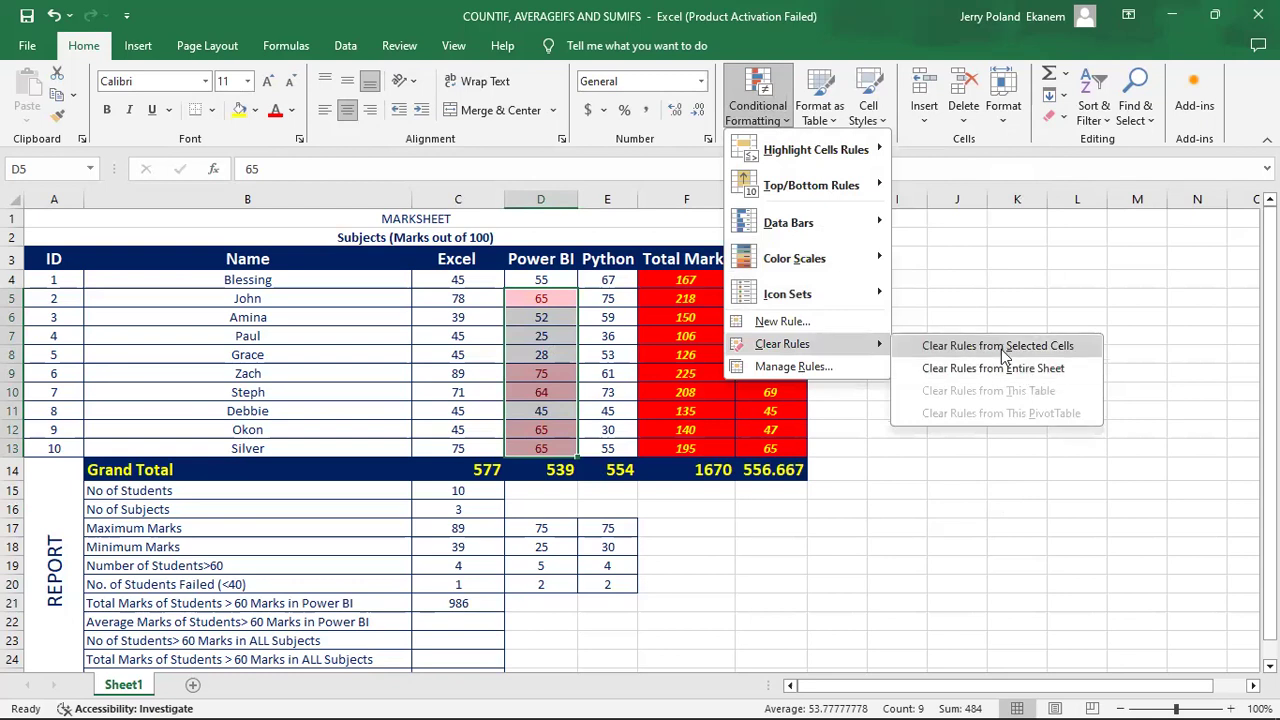
pyautogui.click(1005, 357)
pyautogui.click(790, 598)
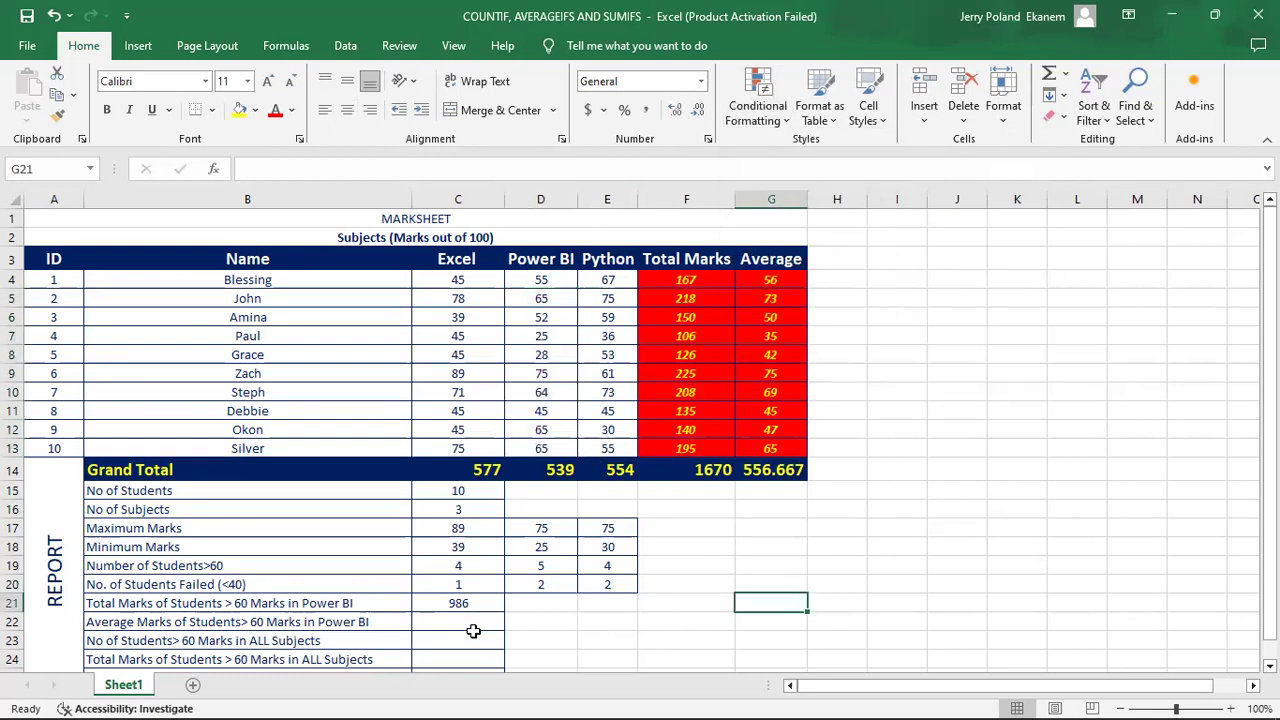
# Start an AVERAGEIFS formula in C22 for Average Marks of Students > 60 Marks in Power BI, with F4:F13 as the average range
pyautogui.click(466, 621)
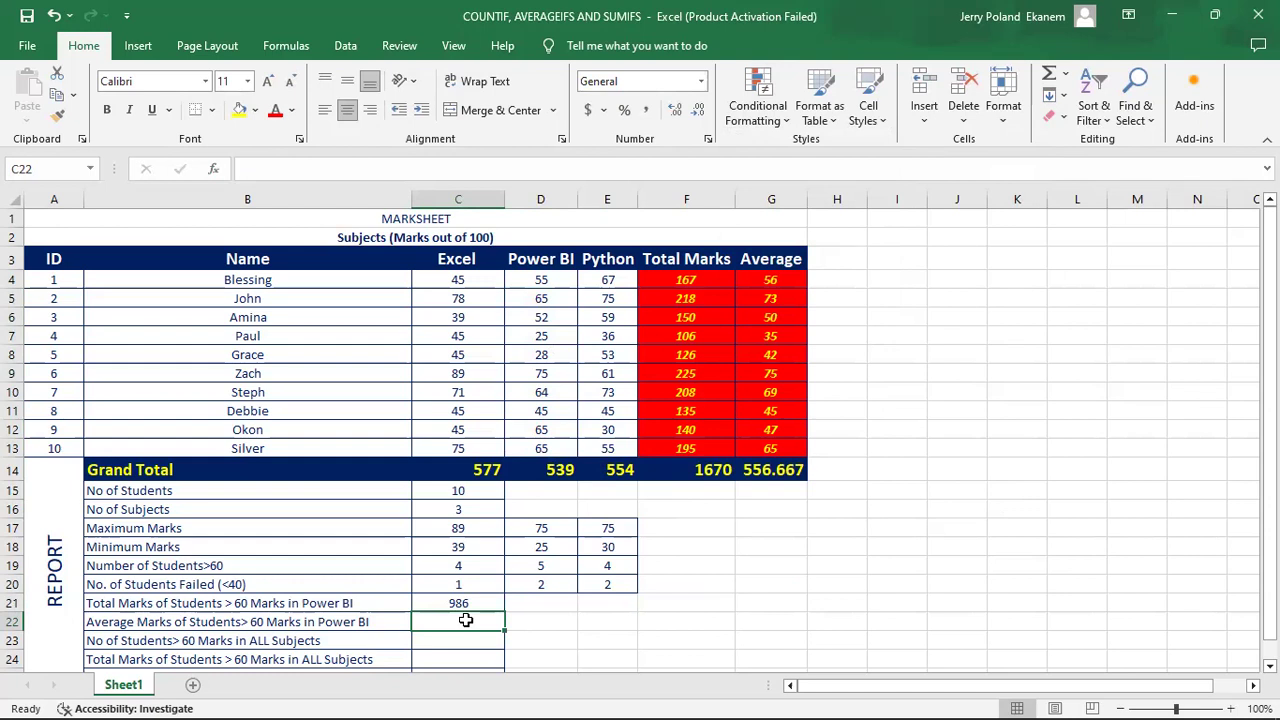
pyautogui.write('=')
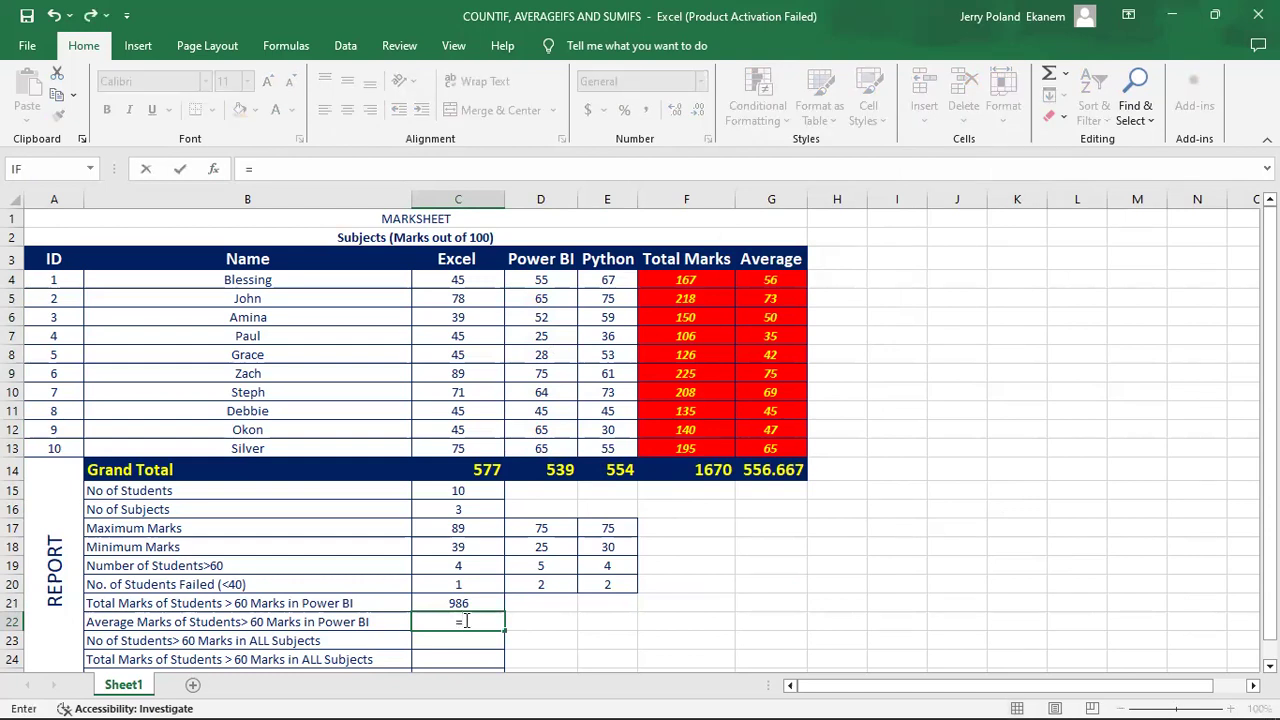
pyautogui.write('aver')
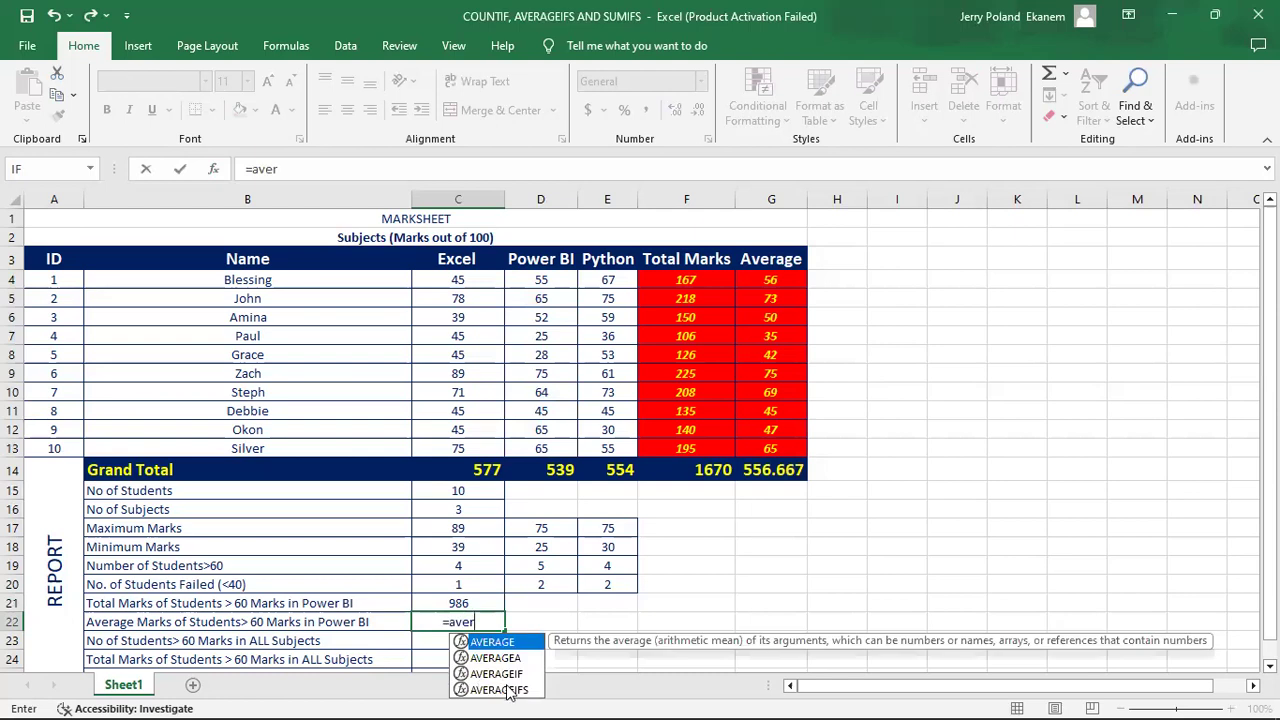
pyautogui.click(500, 690)
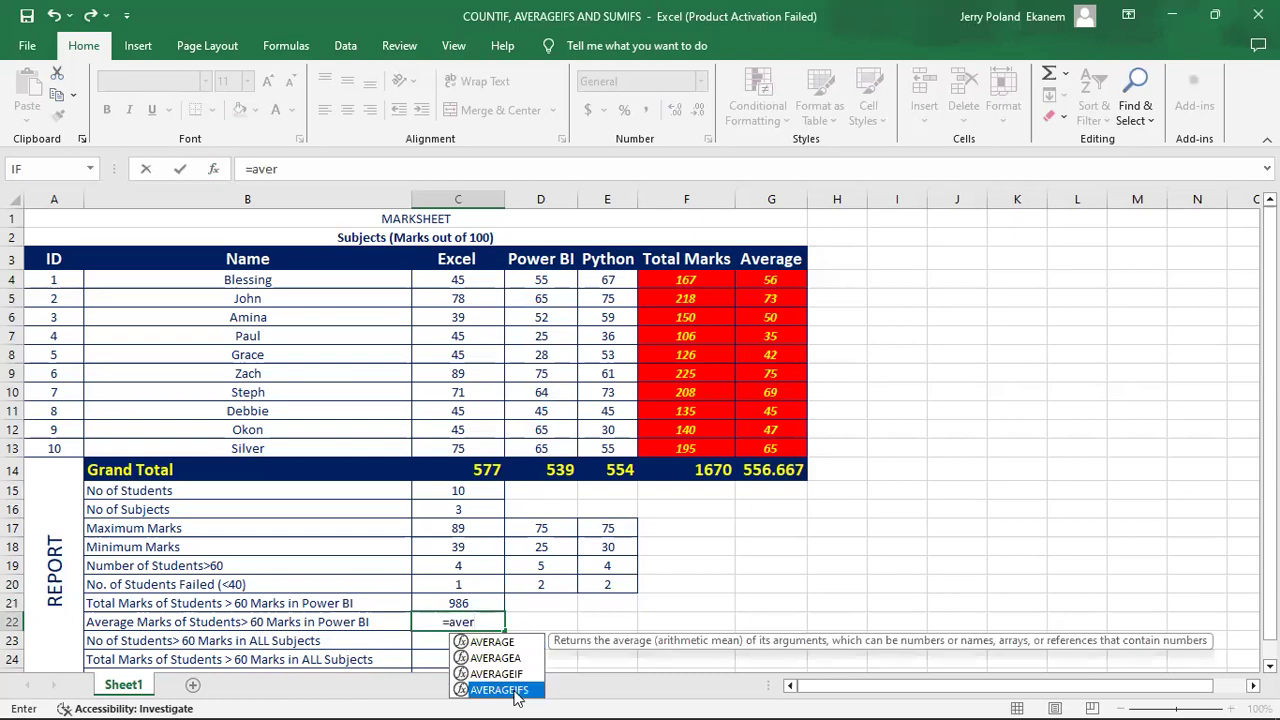
pyautogui.doubleClick(517, 697)
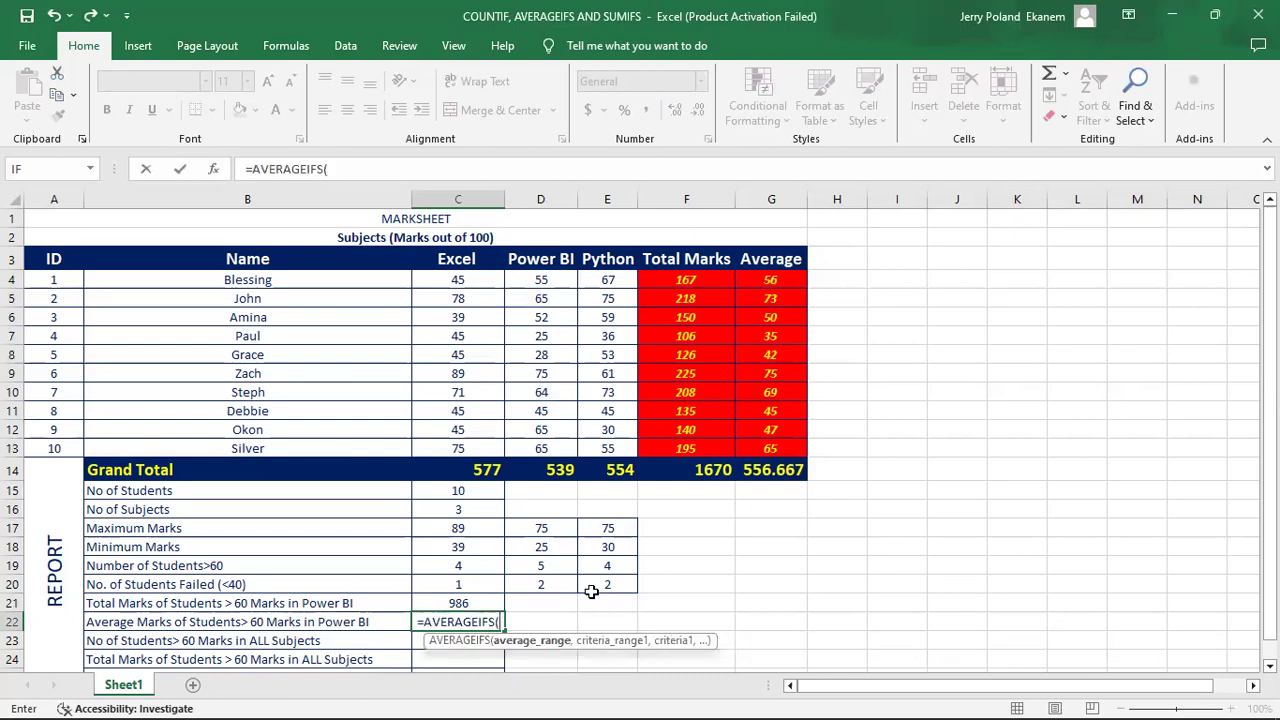
pyautogui.click(213, 170)
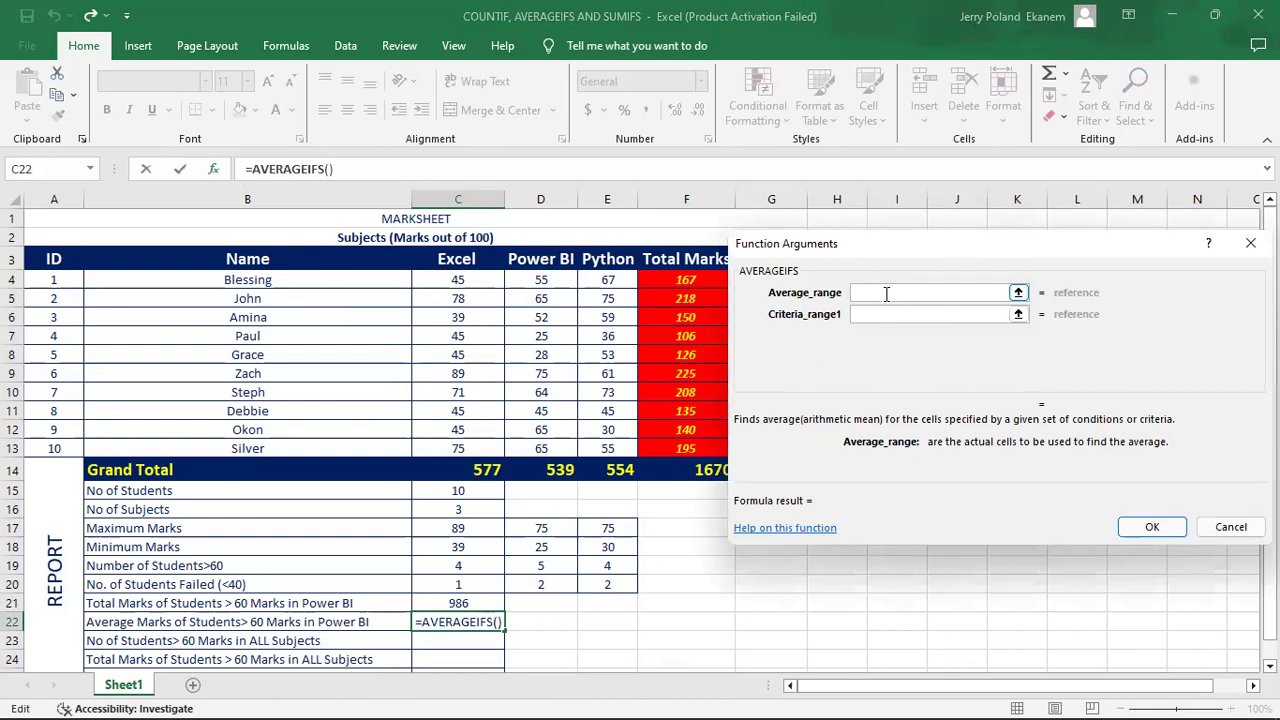
pyautogui.click(692, 280)
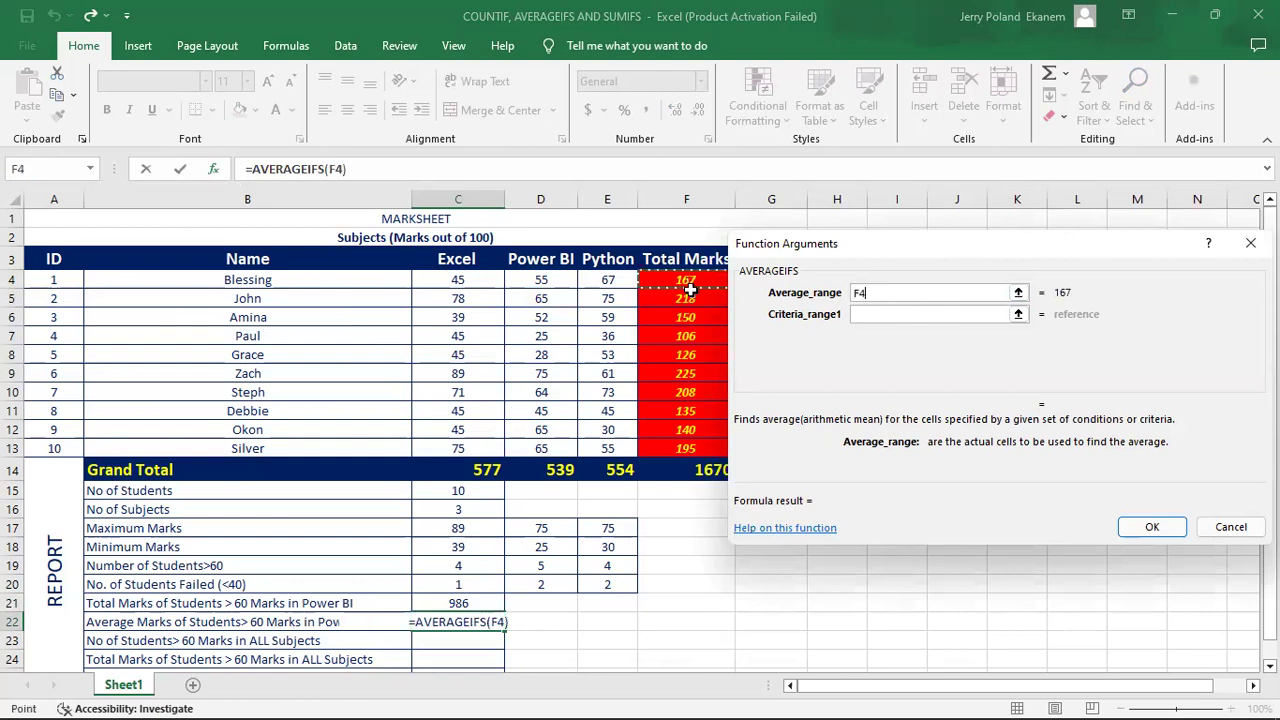
pyautogui.keyDown('shift'); pyautogui.click(703, 448); pyautogui.keyUp('shift')
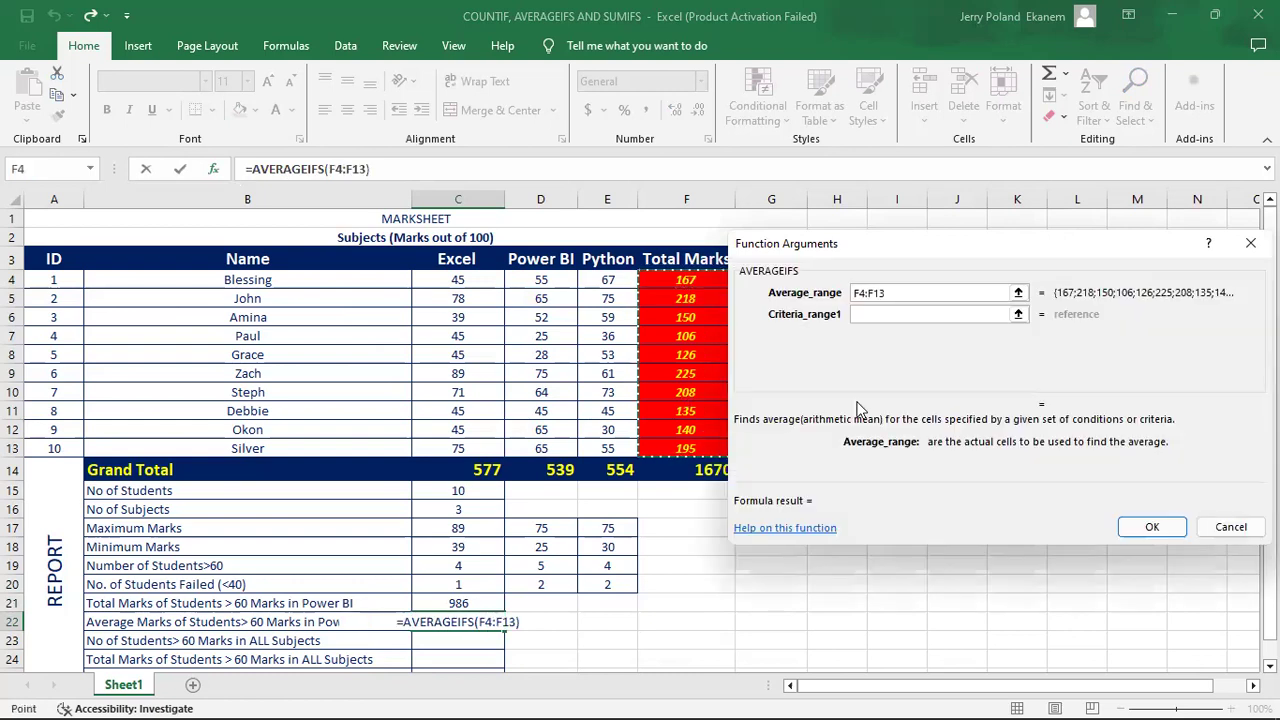
# Complete the AVERAGEIFS in C22 with criteria range D4:D13 and criteria >60, and check the resulting formula
pyautogui.click(873, 314)
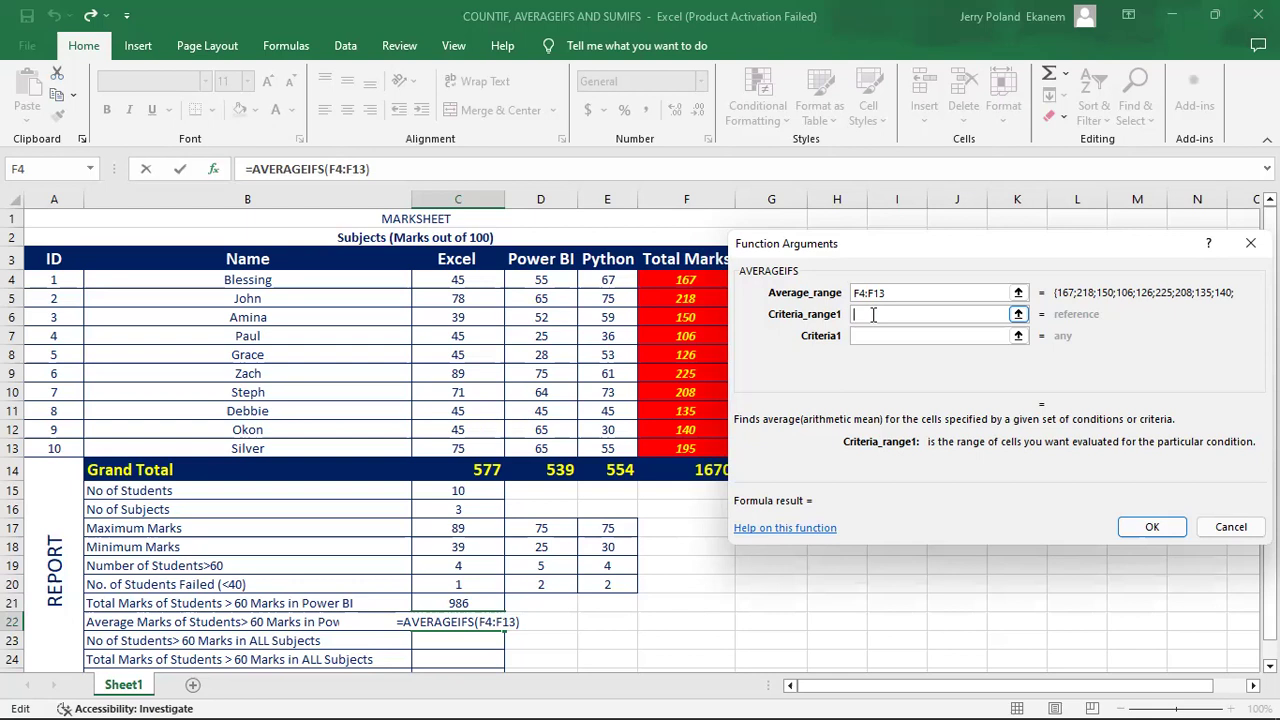
pyautogui.click(543, 279)
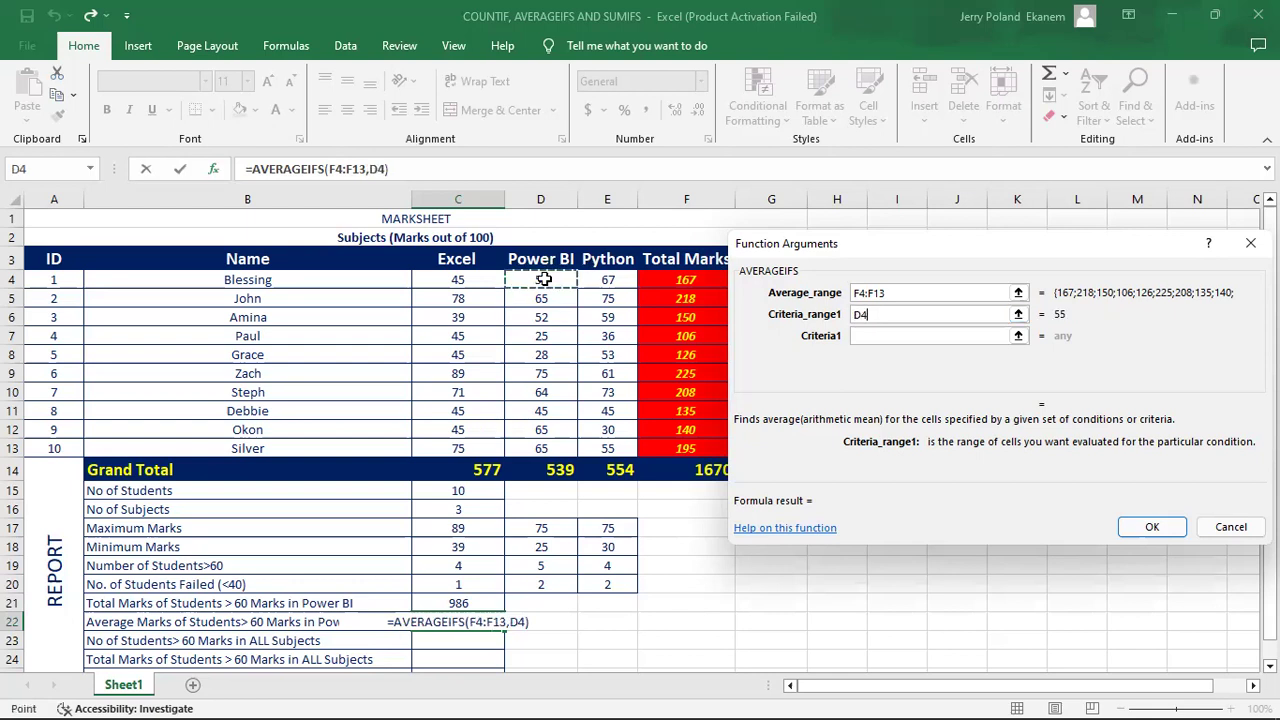
pyautogui.keyDown('shift'); pyautogui.click(553, 443); pyautogui.keyUp('shift')
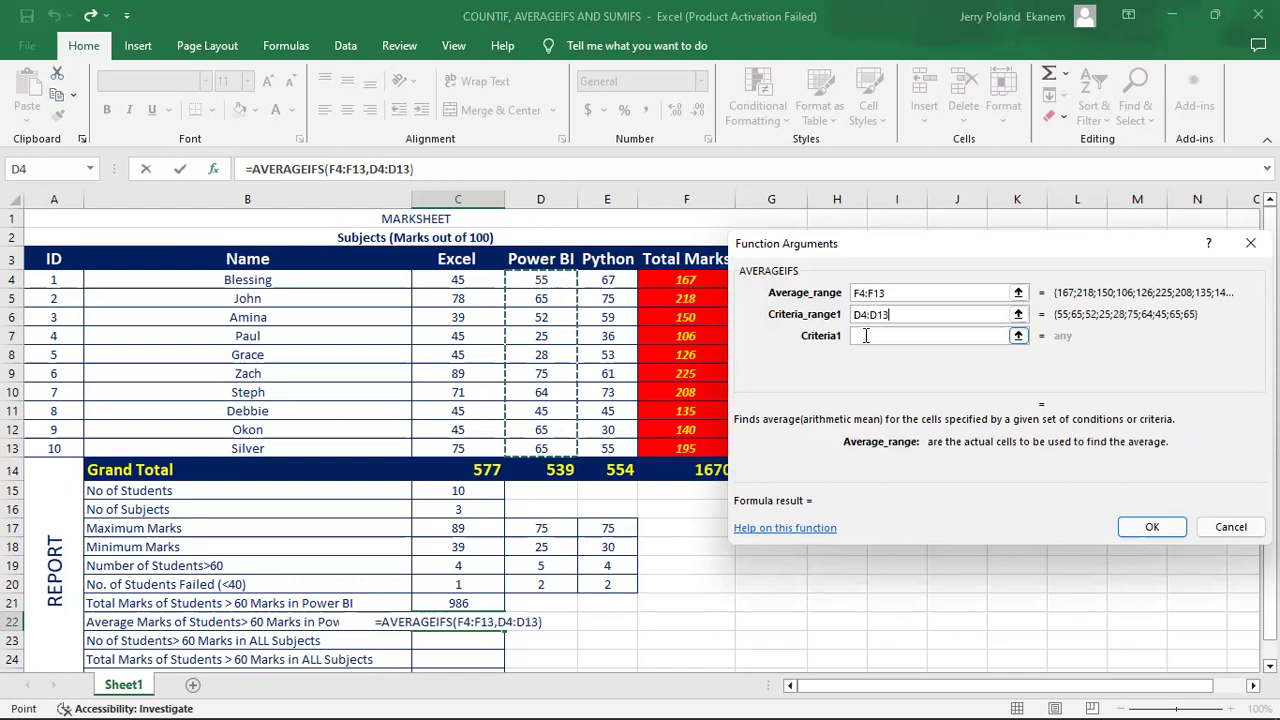
pyautogui.click(928, 340)
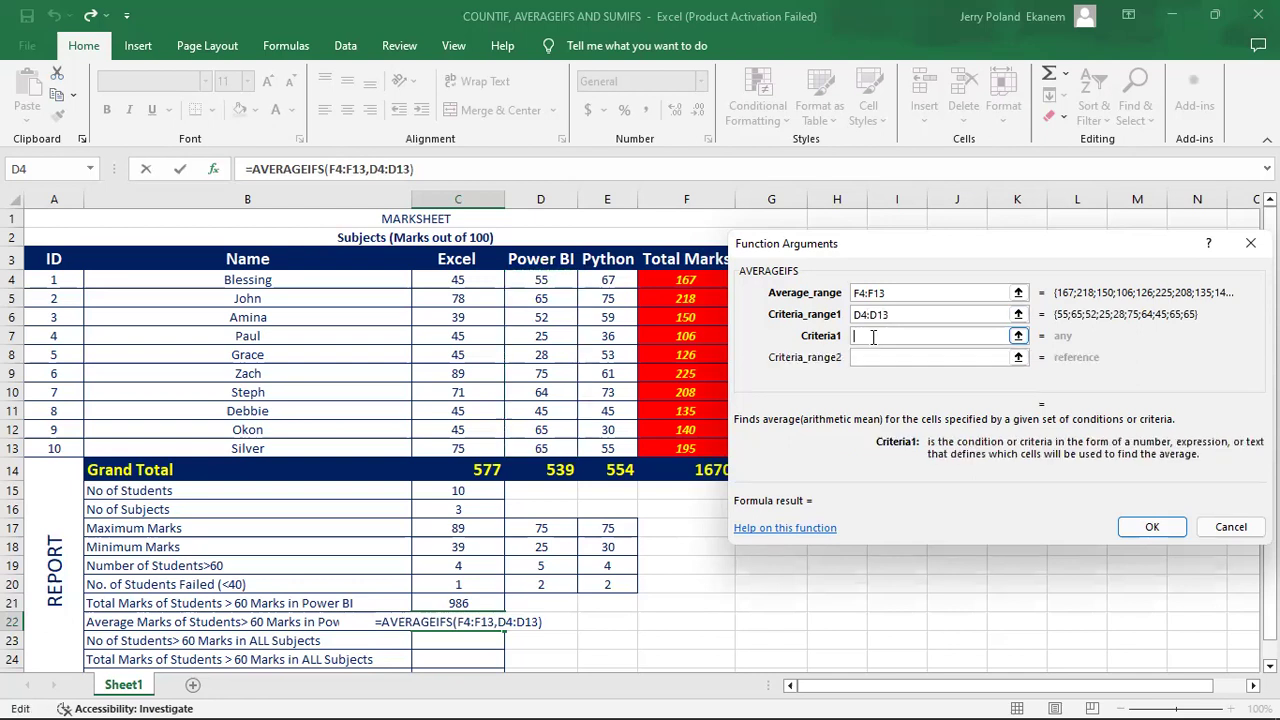
pyautogui.write('>60')
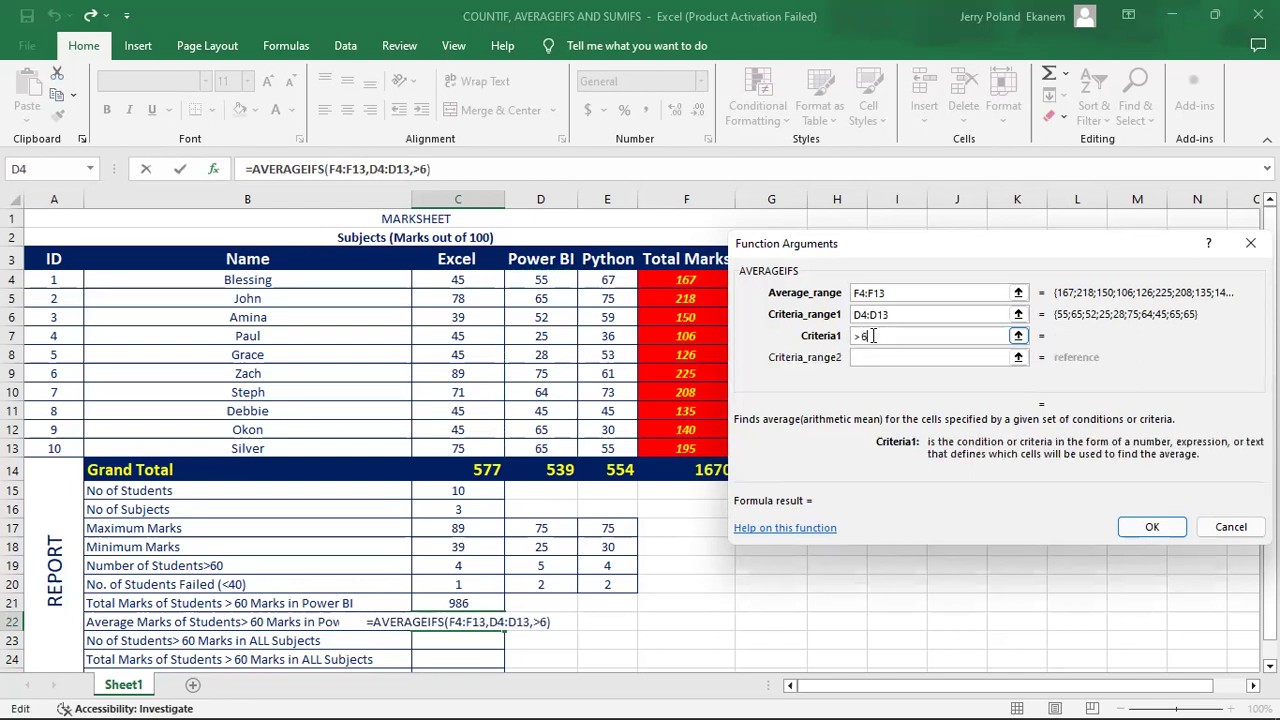
pyautogui.click(1155, 527)
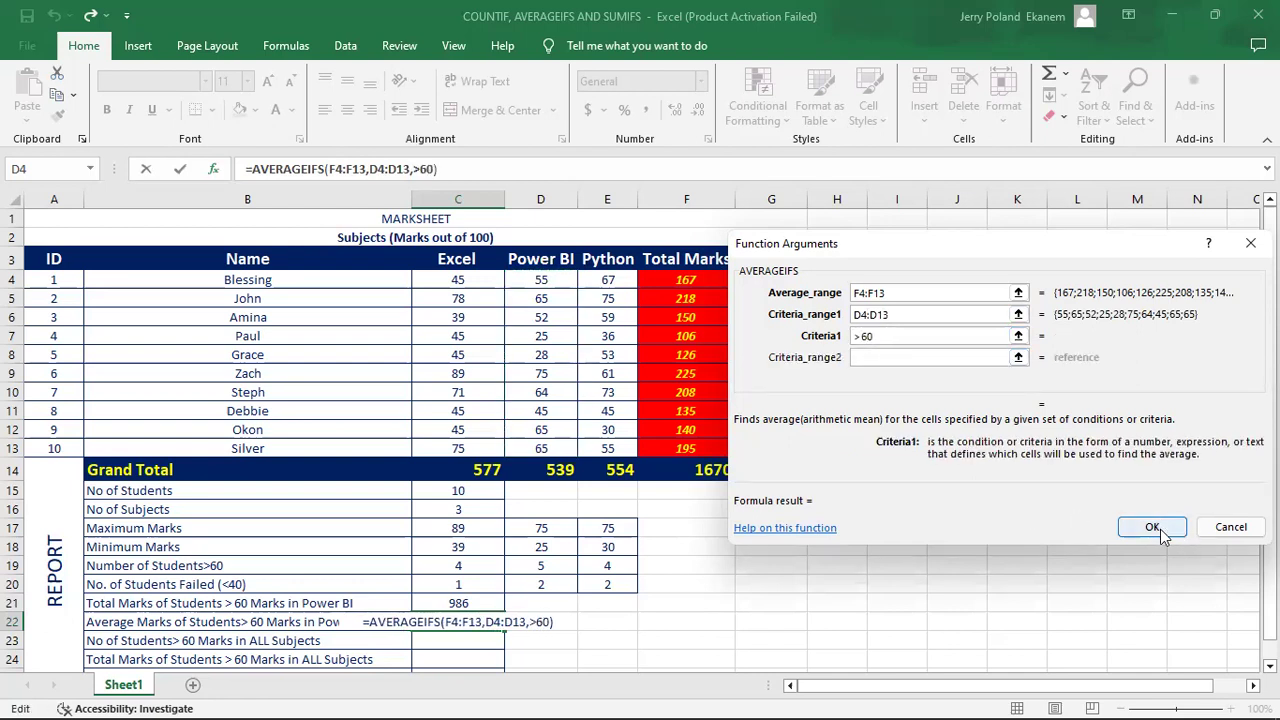
pyautogui.click(591, 656)
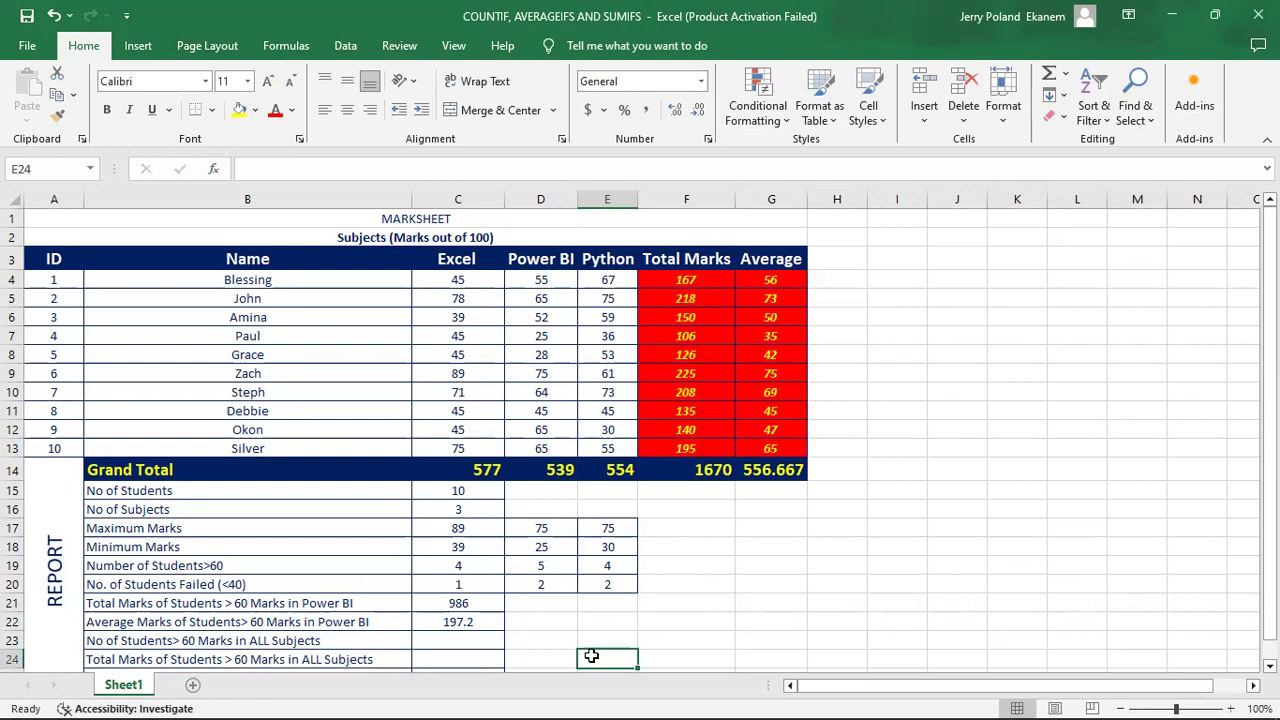
pyautogui.click(459, 623)
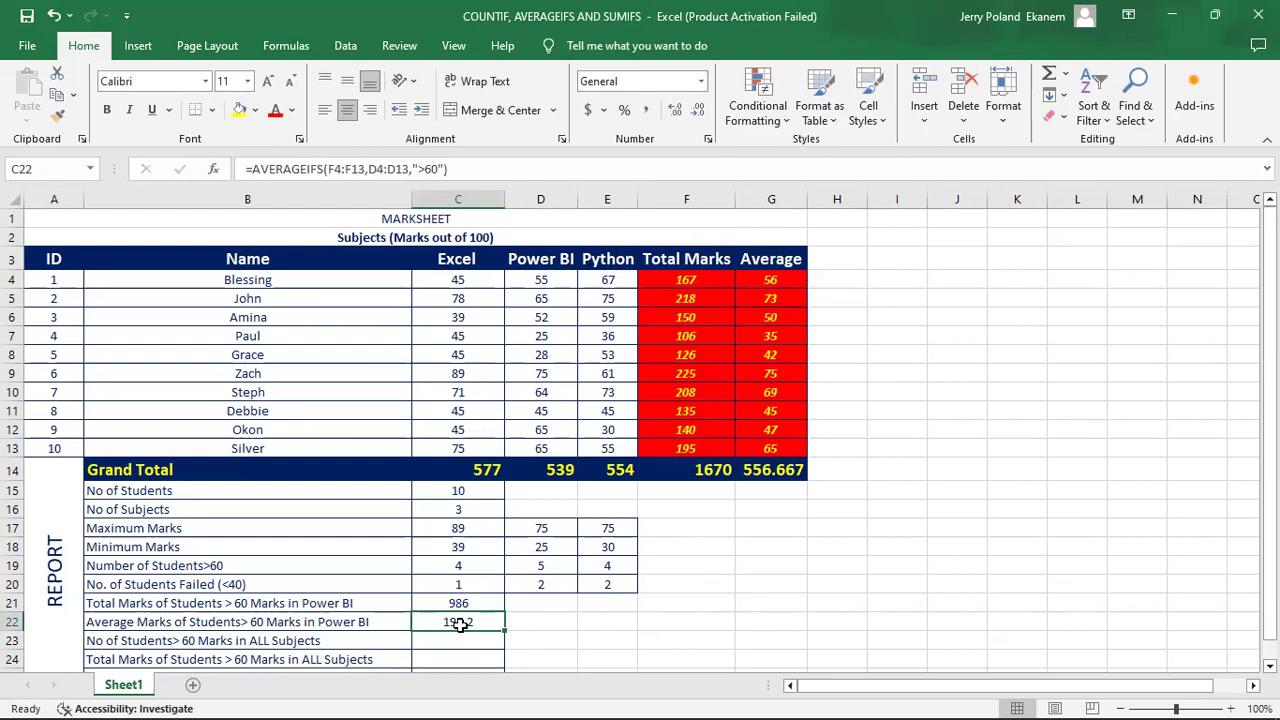
# Start a COUNTIFS formula in C23 for No of Students > 60 Marks in ALL Subjects and bring up its function arguments
pyautogui.click(462, 640)
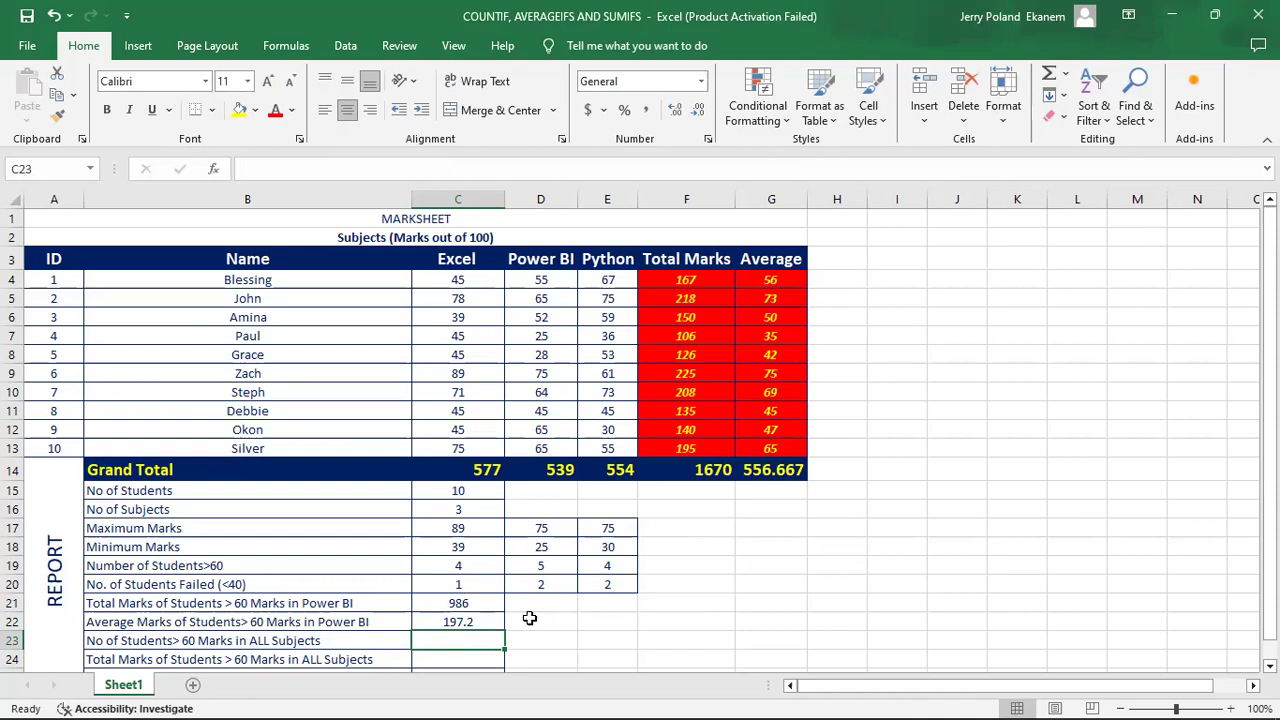
pyautogui.write('=')
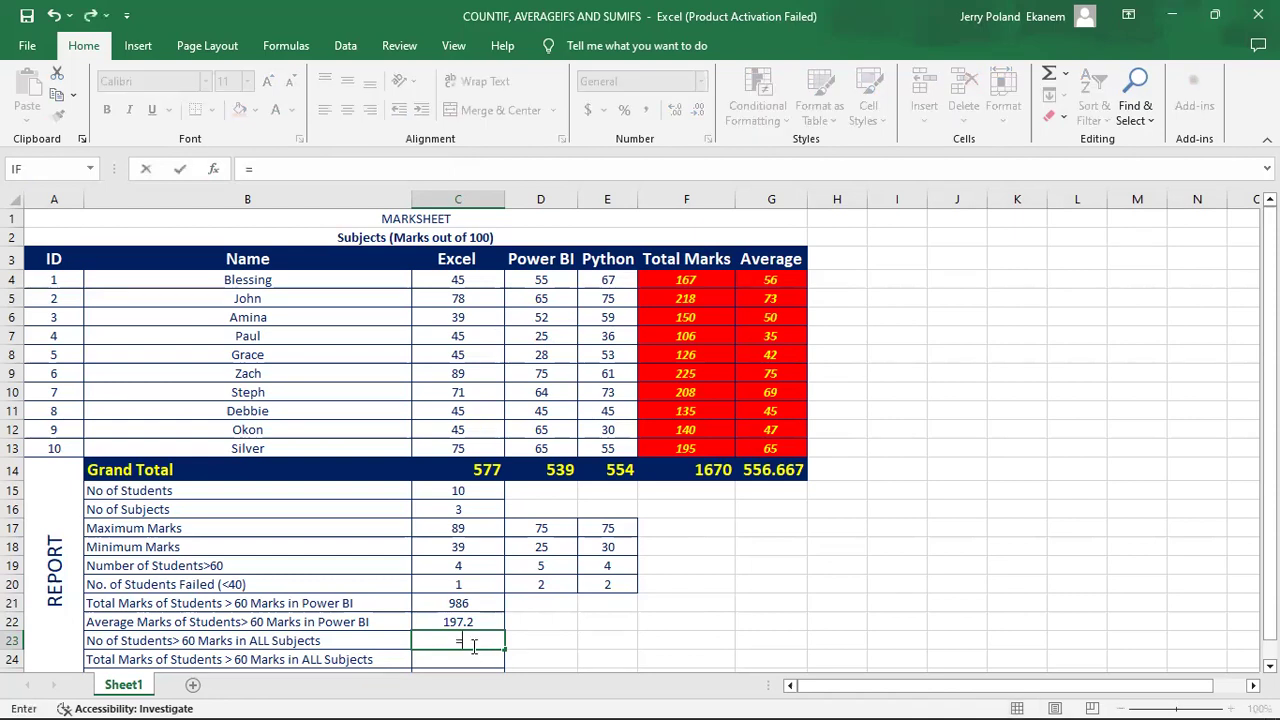
pyautogui.write('count')
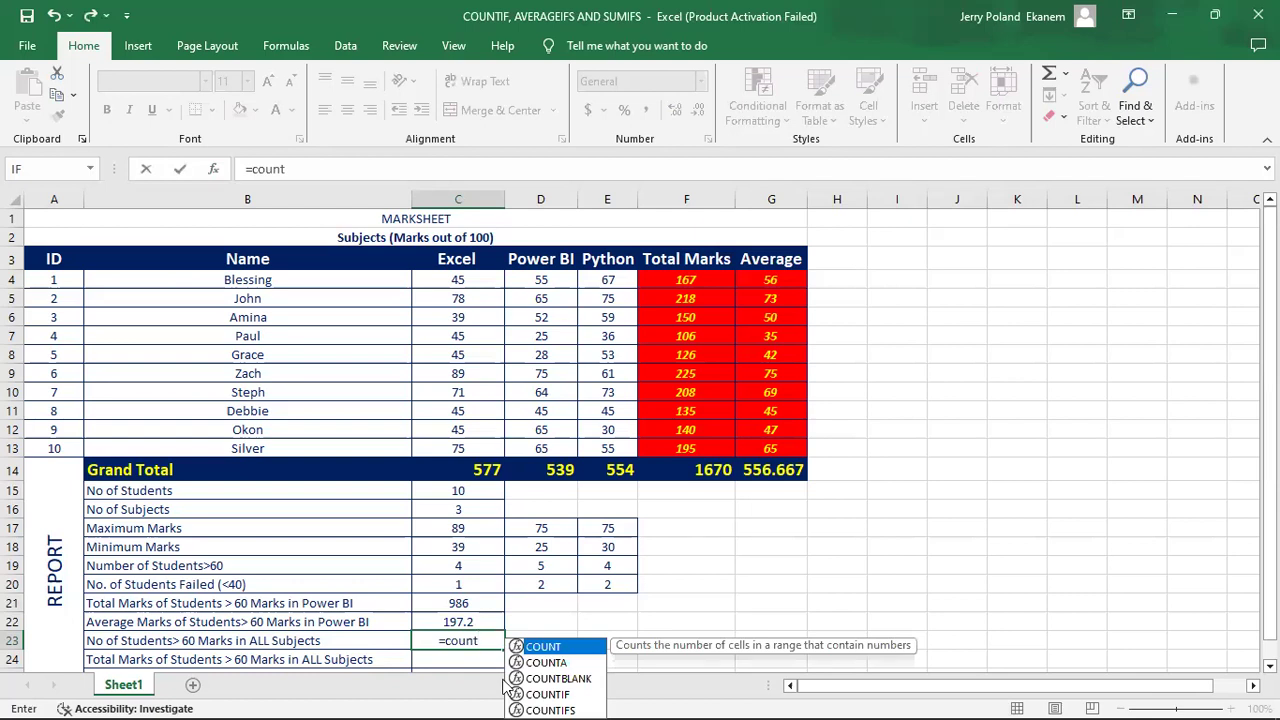
pyautogui.press('Down')
pyautogui.press('Down')
pyautogui.press('Down')
pyautogui.press('Down')
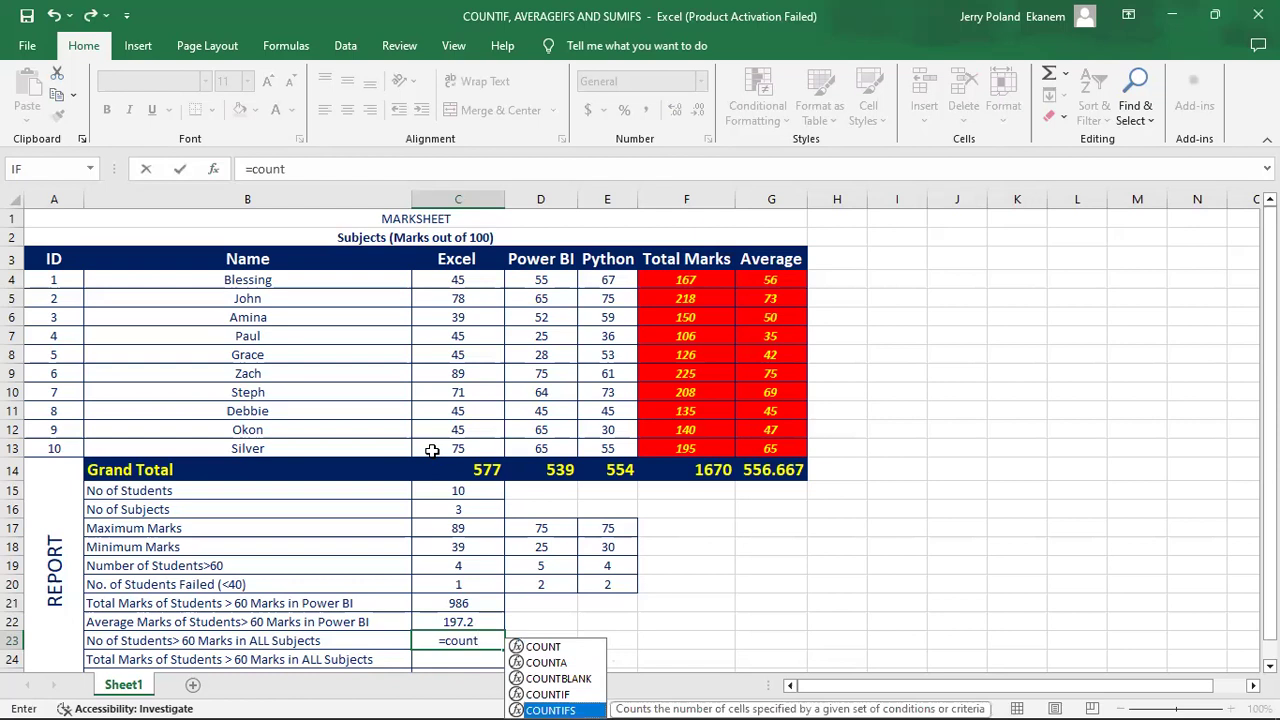
pyautogui.press('Tab')
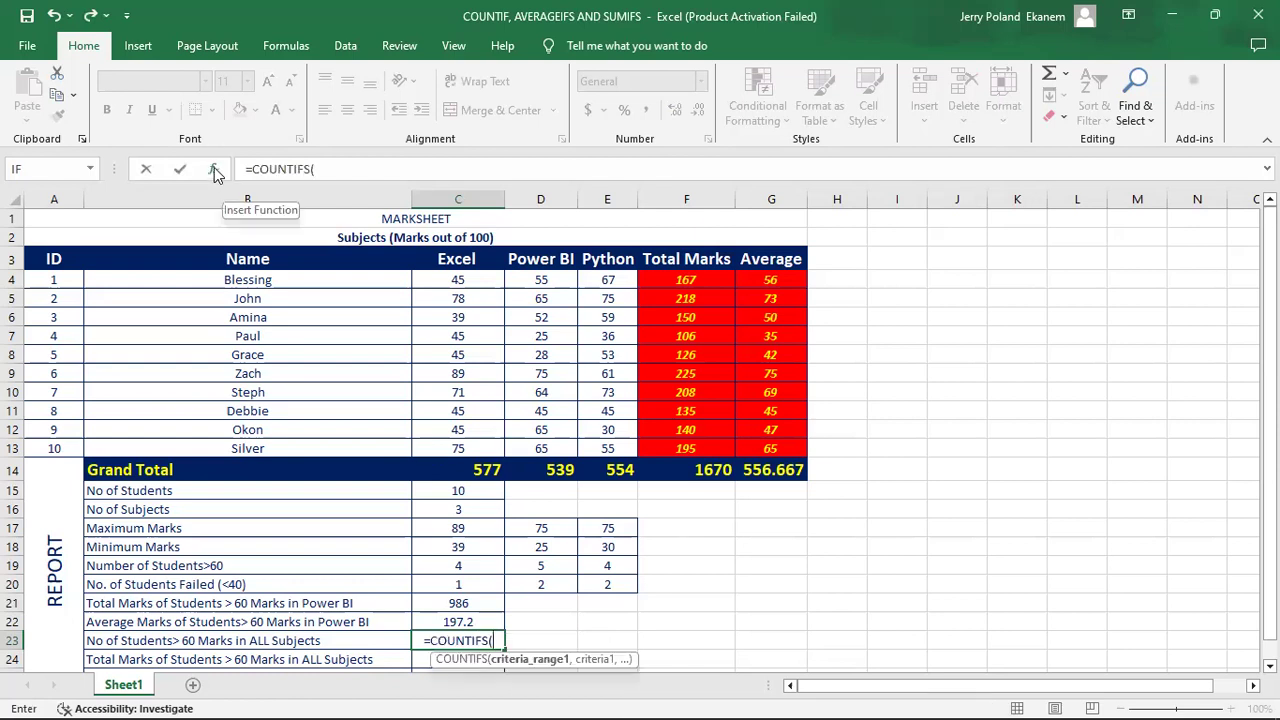
pyautogui.click(213, 170)
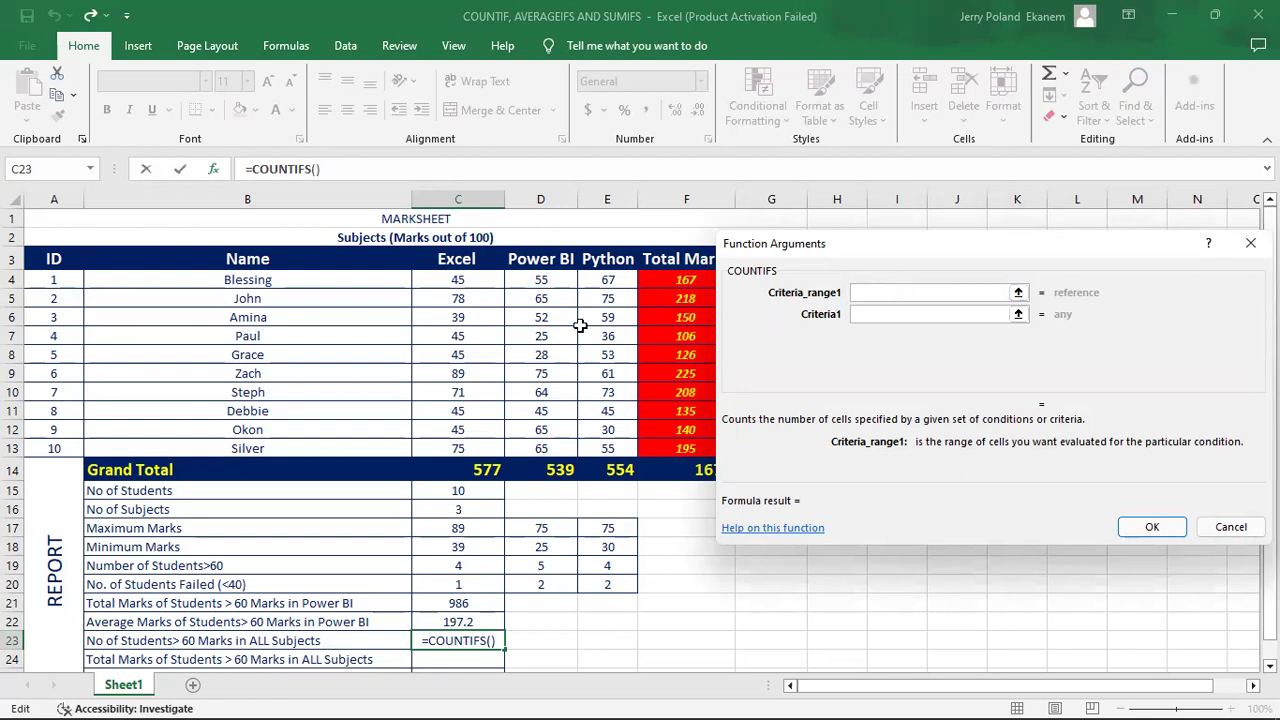
# Set the first COUNTIFS condition to the Excel marks in C4:C13 with criteria >60
pyautogui.click(455, 283)
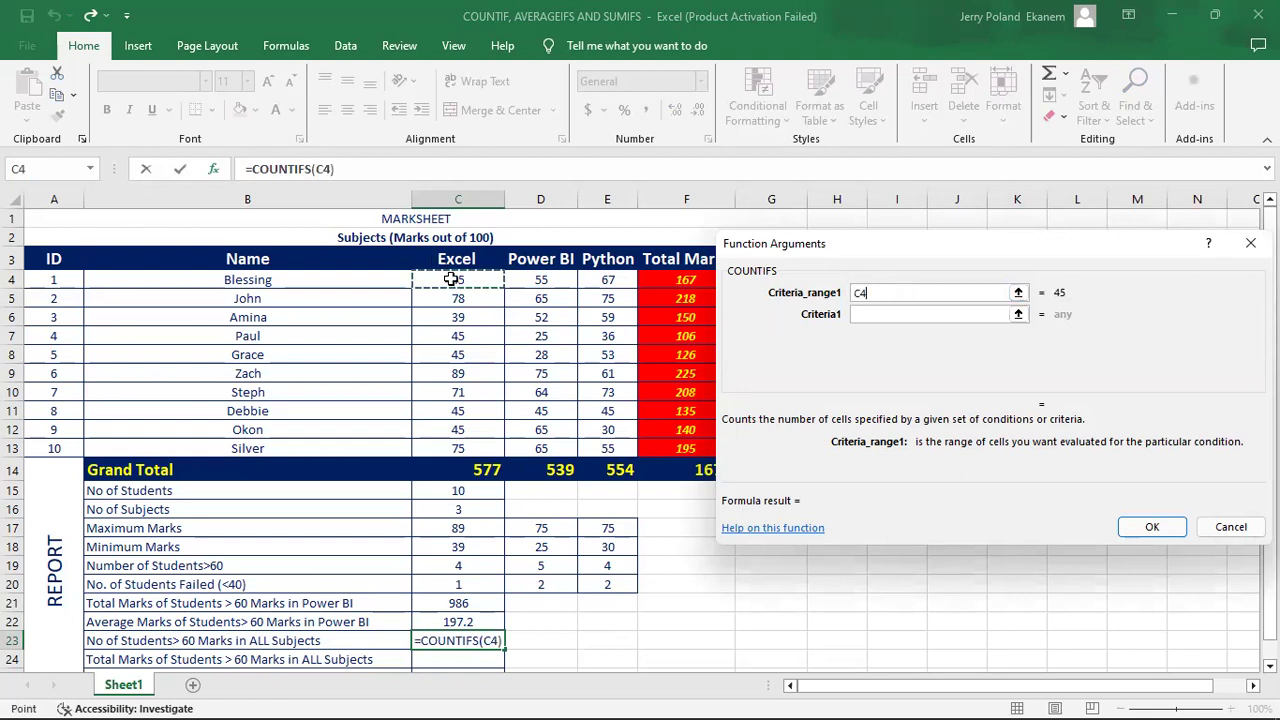
pyautogui.moveTo(452, 280); pyautogui.dragTo(470, 448)
pyautogui.click(884, 314)
pyautogui.write('<')
pyautogui.press('BackSpace')
pyautogui.write('>60')
# Add the second COUNTIFS condition on the Power BI marks in D4:D13 with criteria >60
pyautogui.click(880, 337)
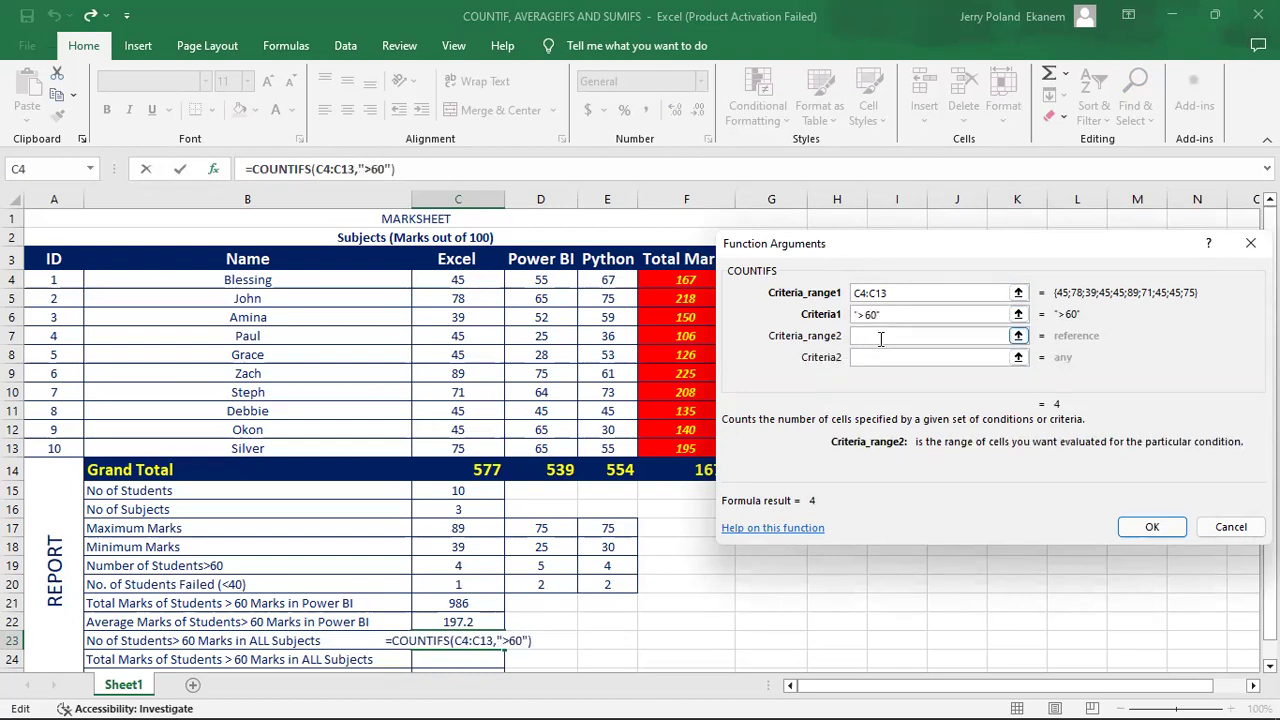
pyautogui.click(528, 278)
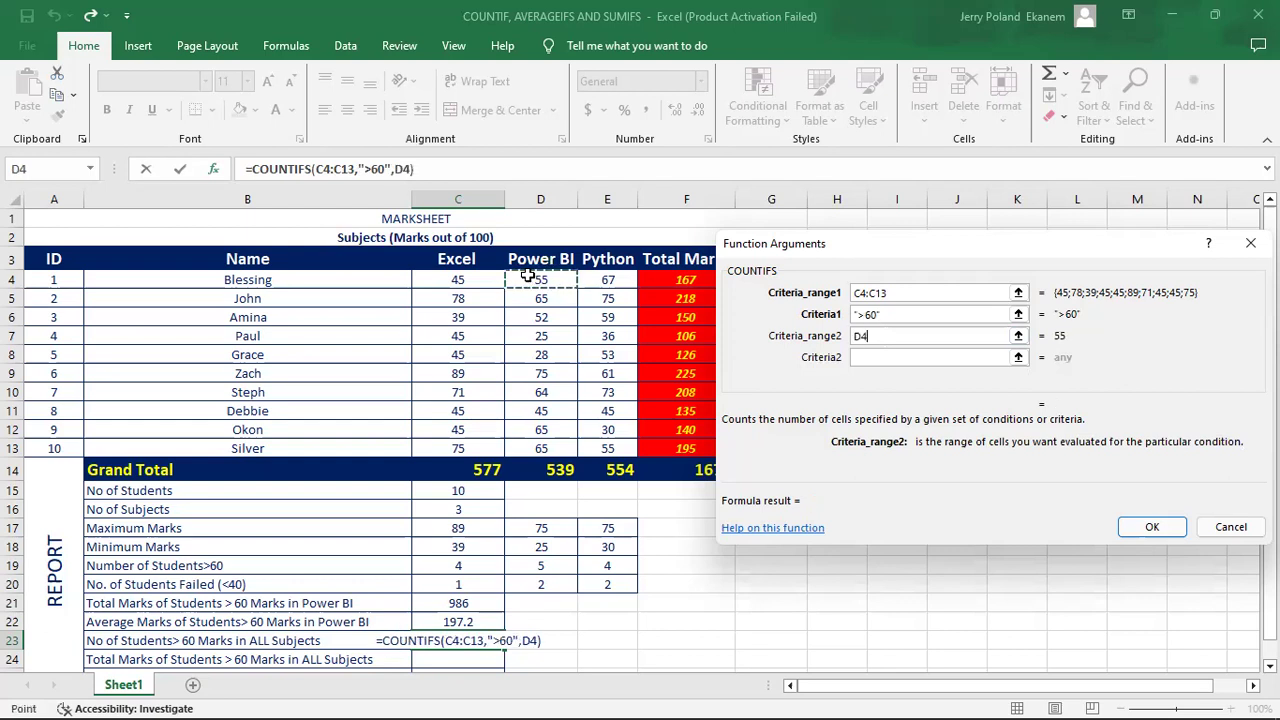
pyautogui.keyDown('shift'); pyautogui.click(543, 452); pyautogui.keyUp('shift')
pyautogui.click(886, 357)
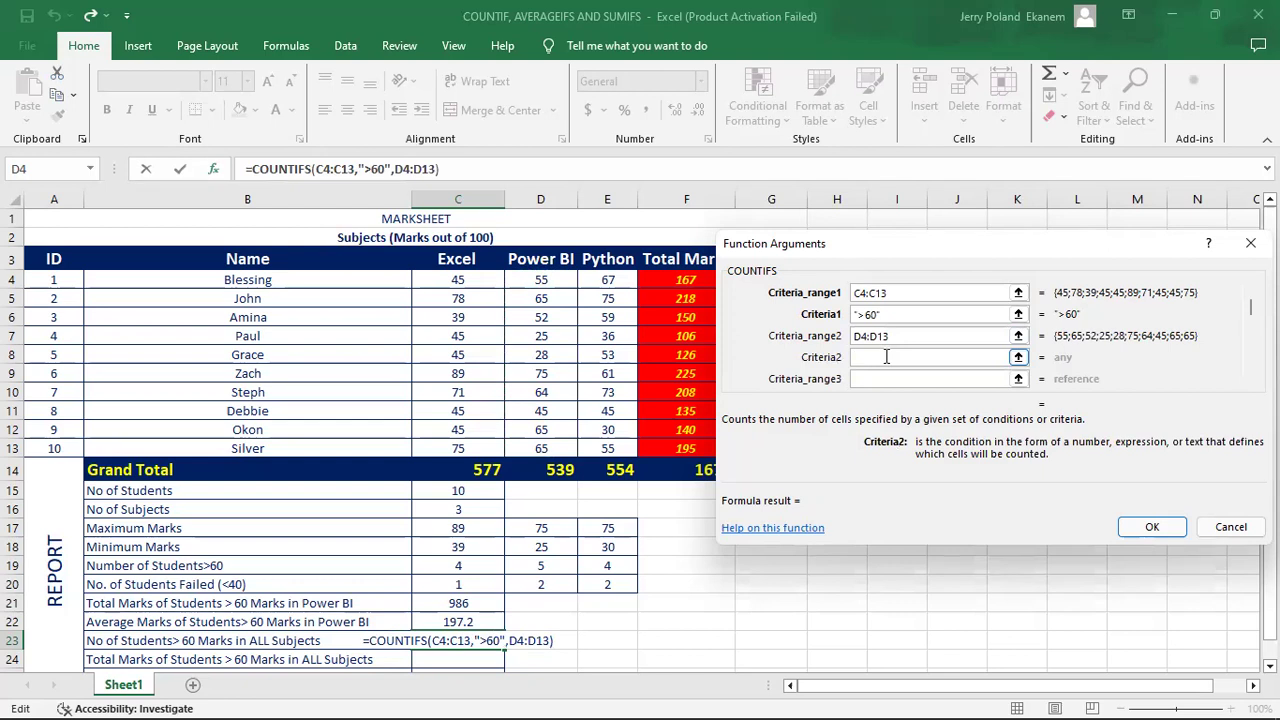
pyautogui.write('>60')
# Add the third COUNTIFS condition on the Python marks in E4:E13 with criteria >60 and complete the formula in C23
pyautogui.click(877, 378)
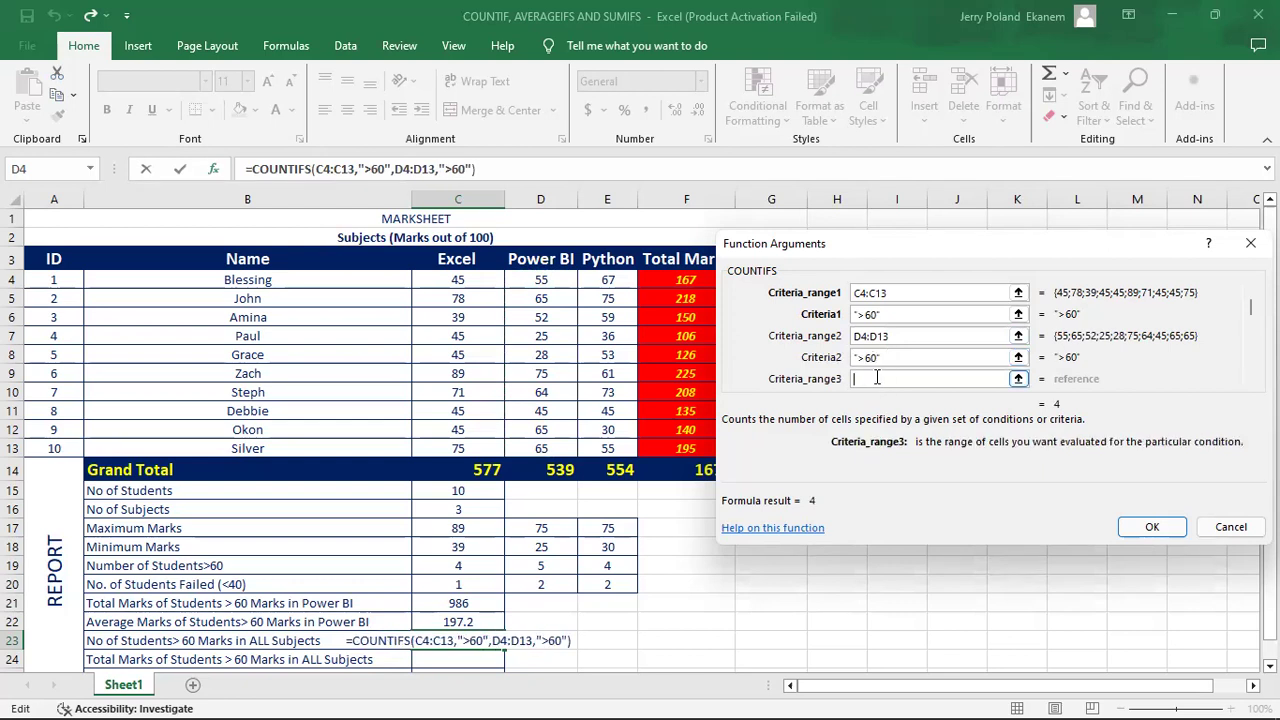
pyautogui.click(597, 280)
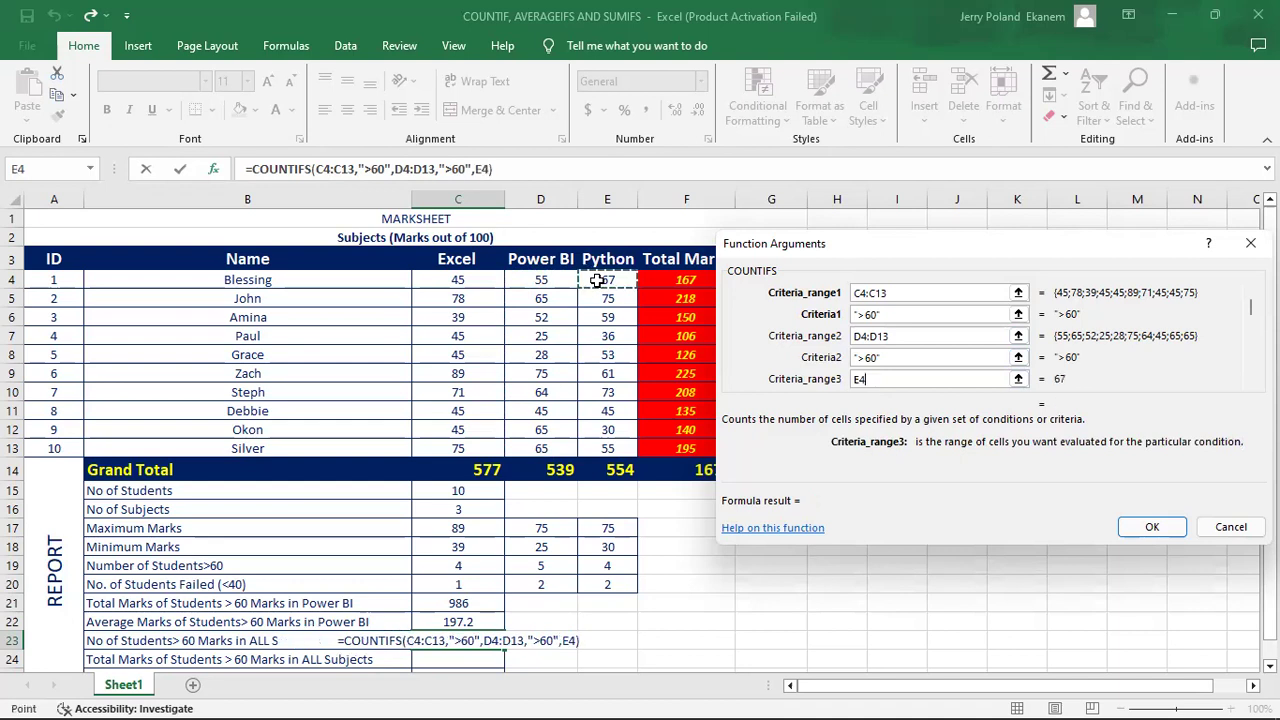
pyautogui.moveTo(597, 281); pyautogui.dragTo(611, 449)
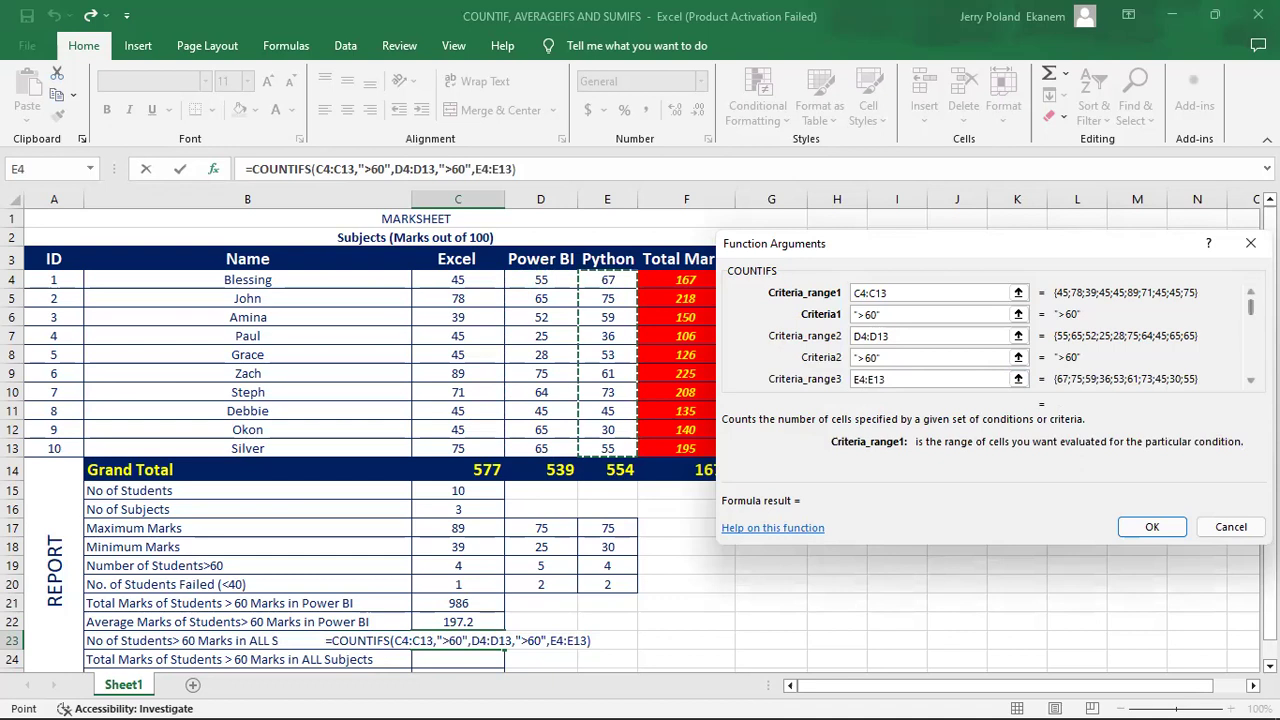
pyautogui.press('Tab')
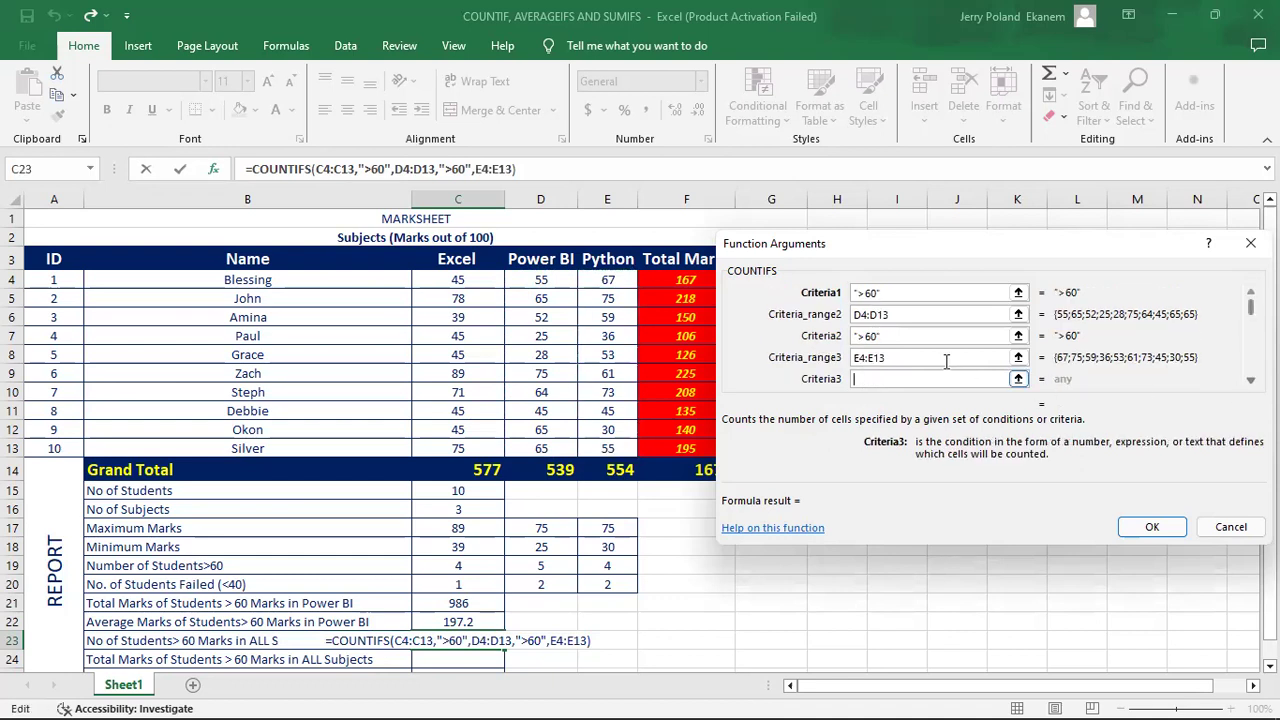
pyautogui.write('>')
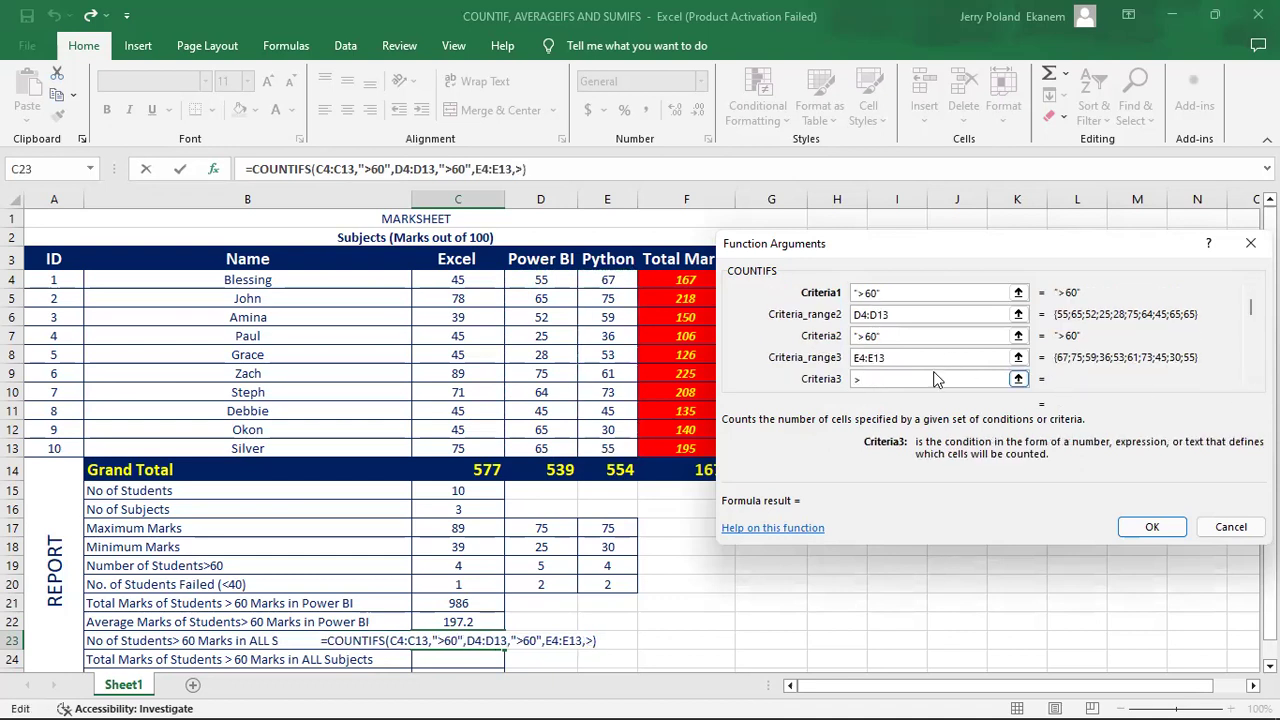
pyautogui.write('6')
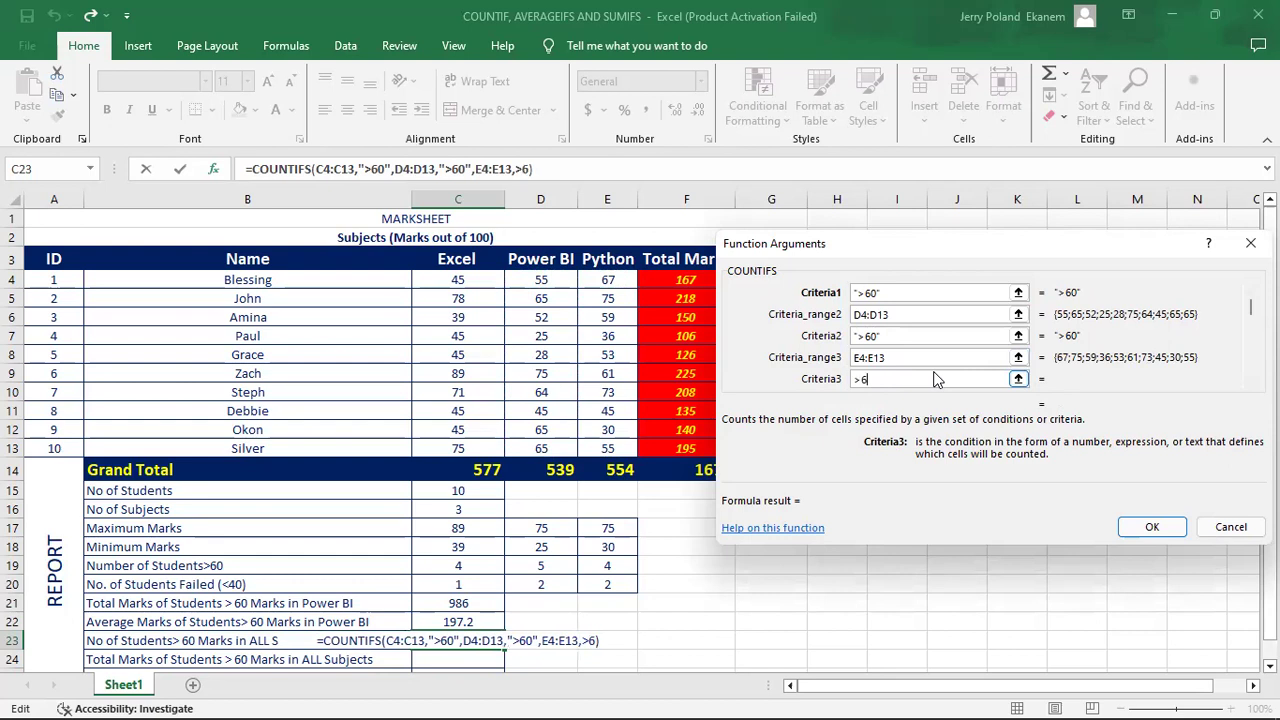
pyautogui.write('0')
pyautogui.click(1147, 528)
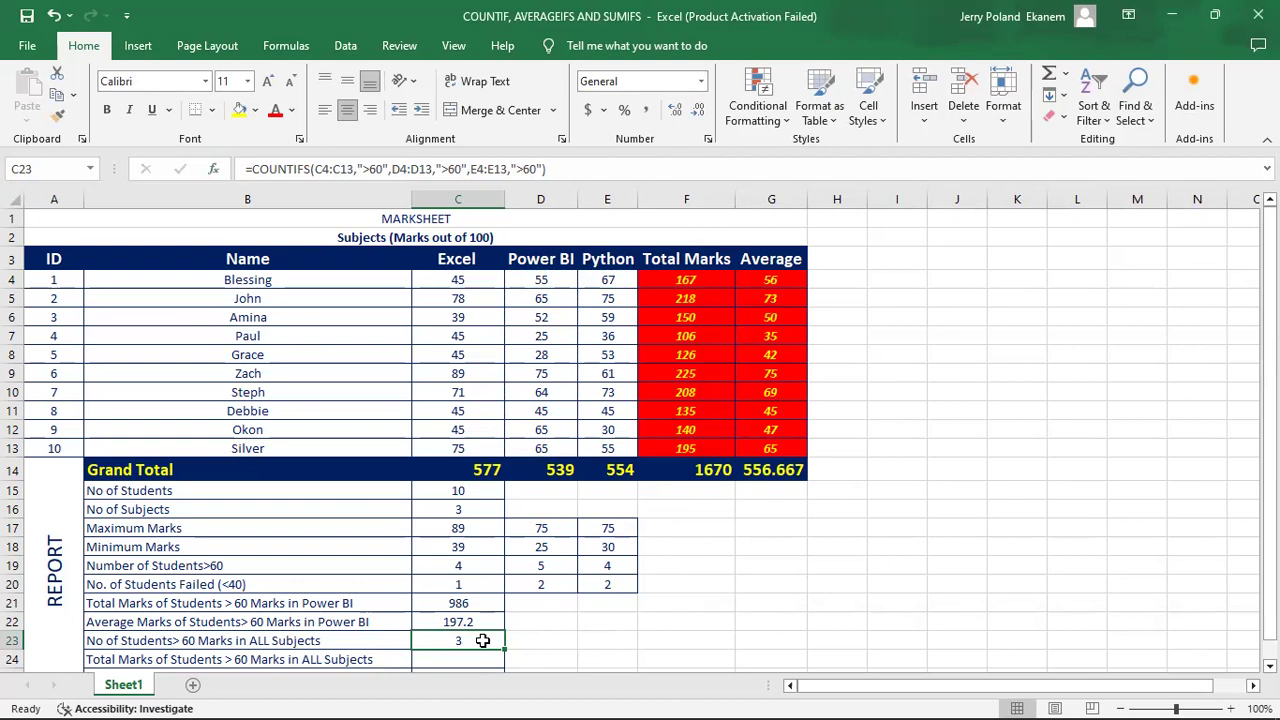
# Highlight the marks in C4:E13 that are greater than 60 using Light Red Fill with Dark Red Text
pyautogui.click(441, 280)
pyautogui.moveTo(441, 280); pyautogui.dragTo(622, 448)
pyautogui.click(764, 110)
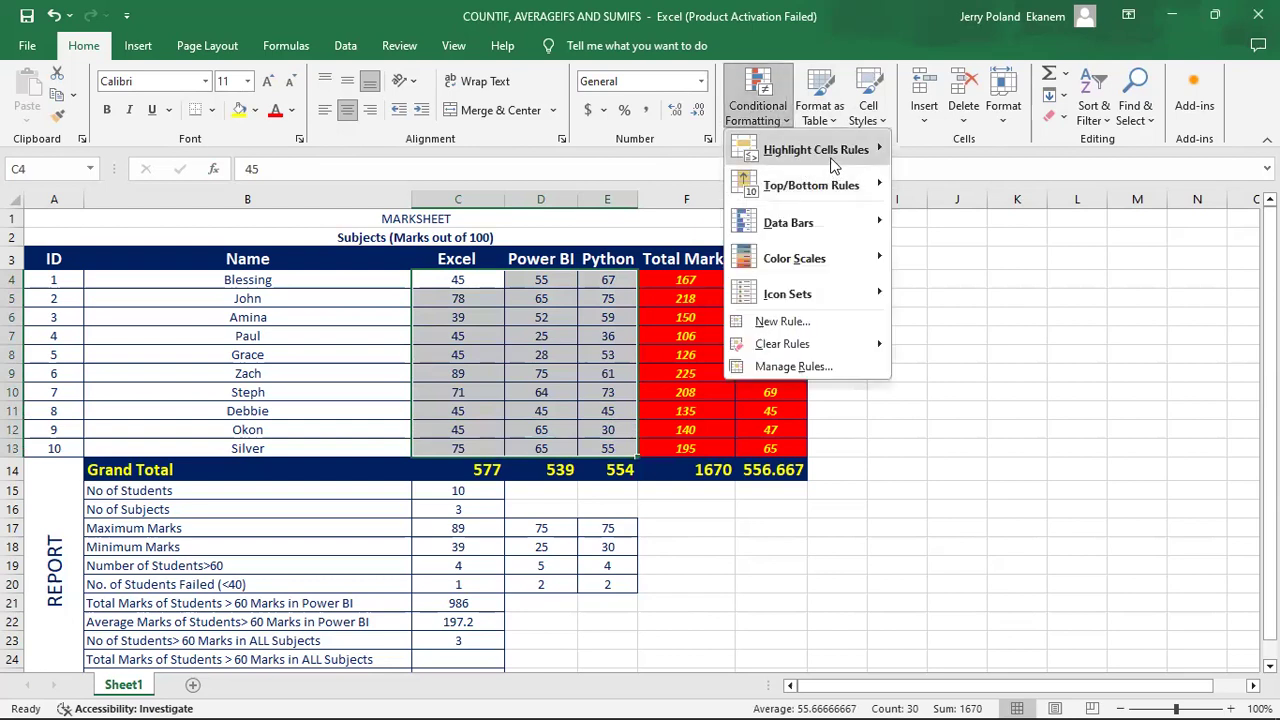
pyautogui.moveTo(830, 161)
pyautogui.click(955, 149)
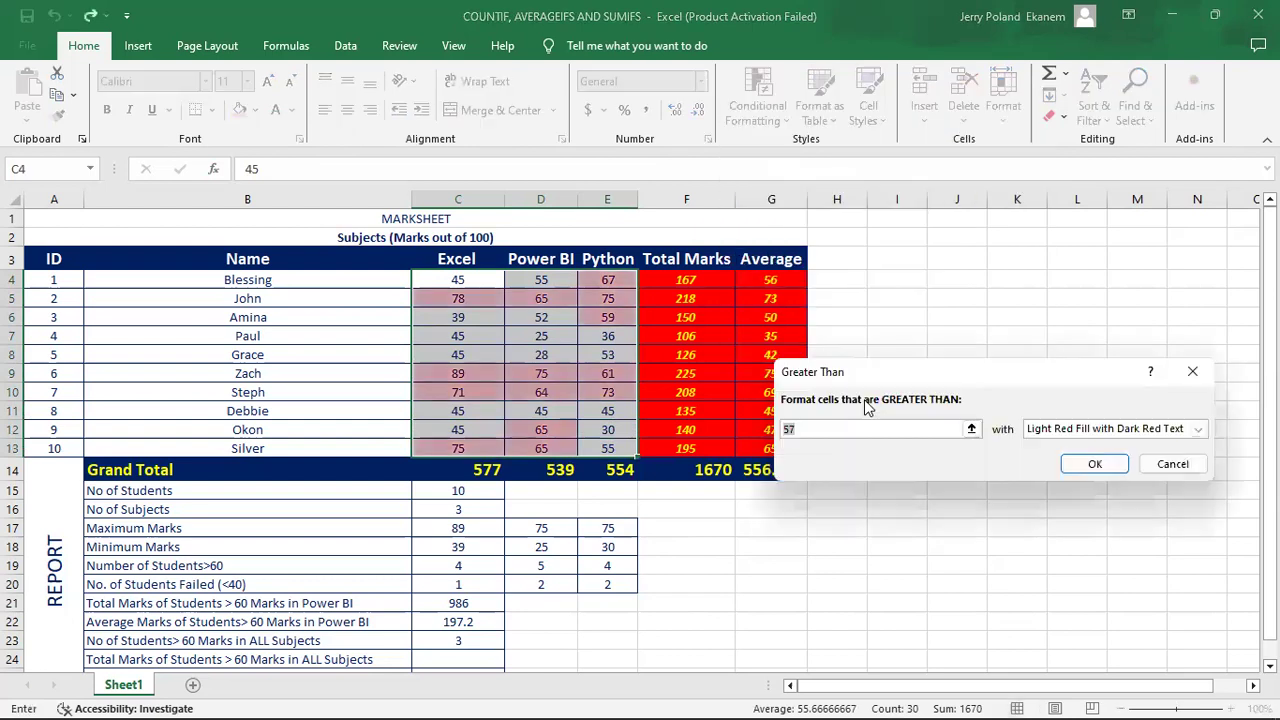
pyautogui.write('60')
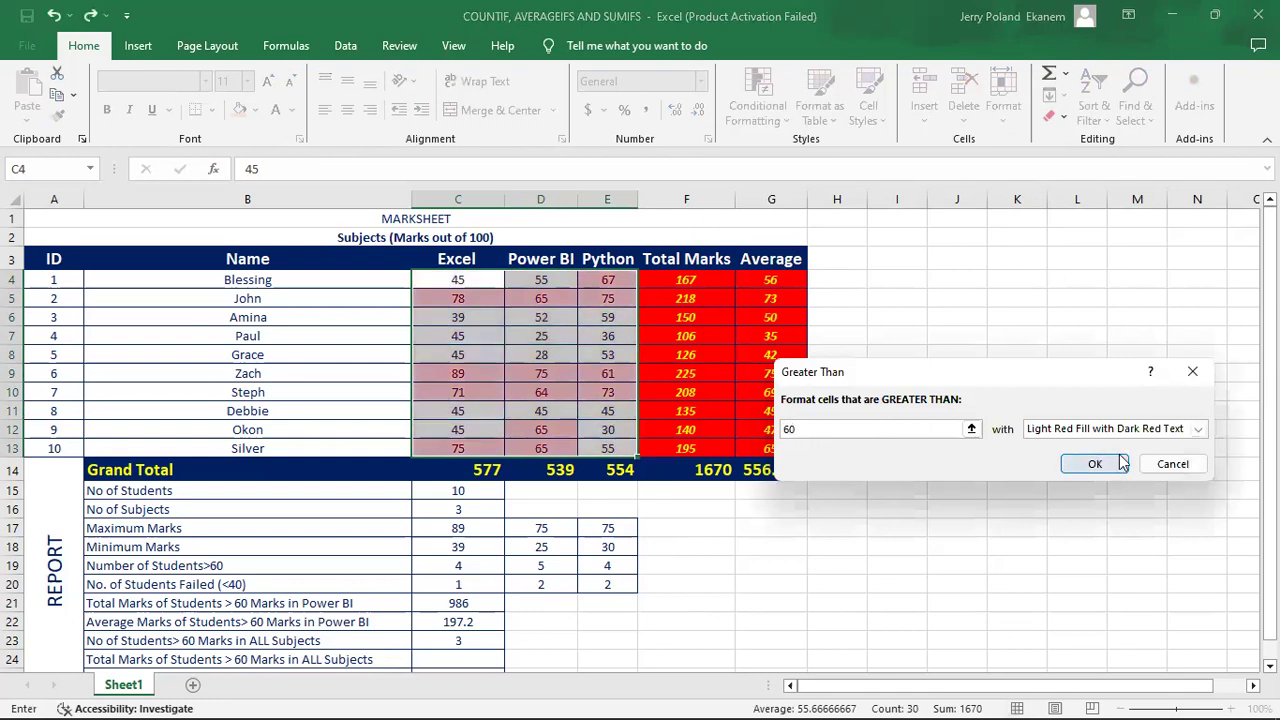
pyautogui.click(1113, 466)
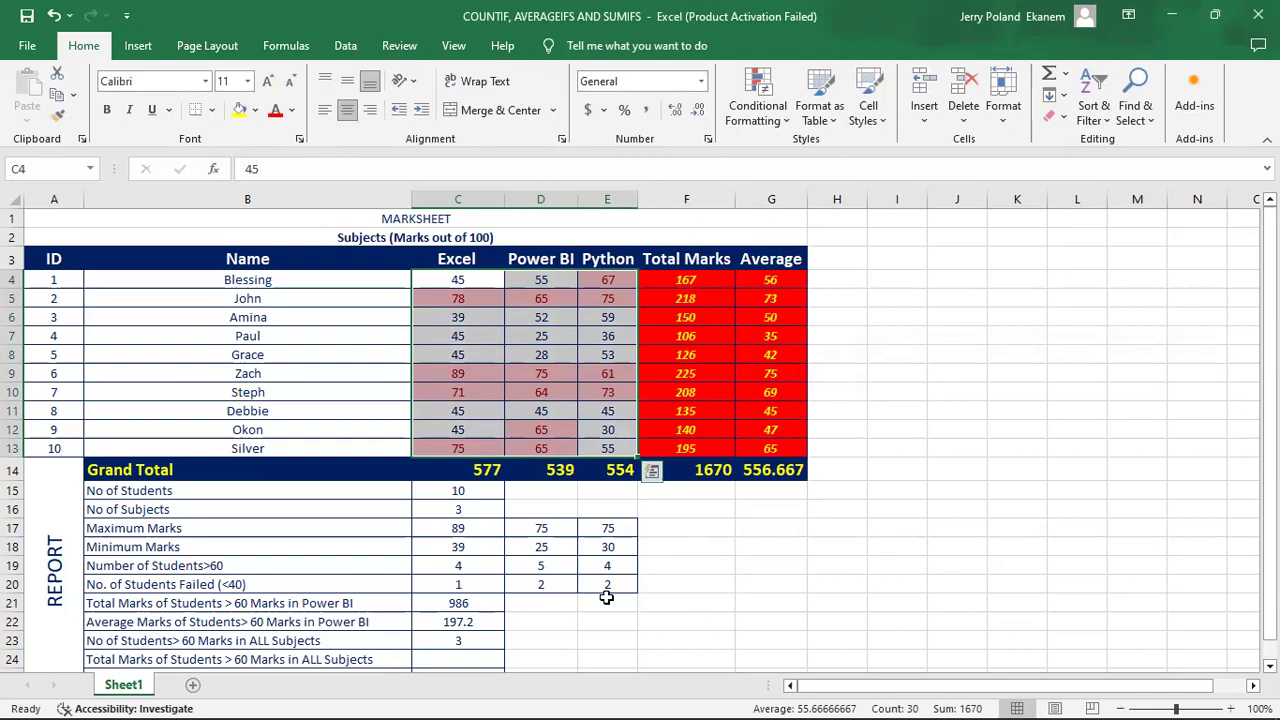
# Clear the conditional formatting rules from the subject marks in C4:E13
pyautogui.click(758, 110)
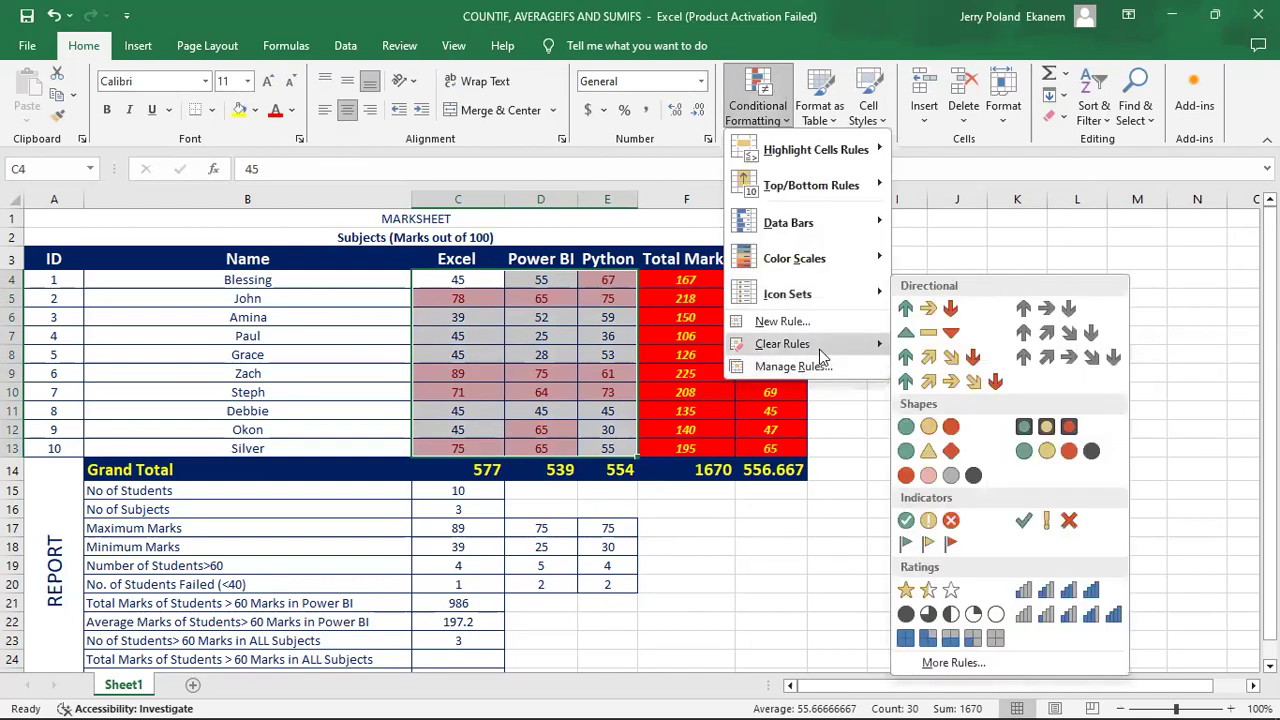
pyautogui.moveTo(819, 349)
pyautogui.click(1028, 345)
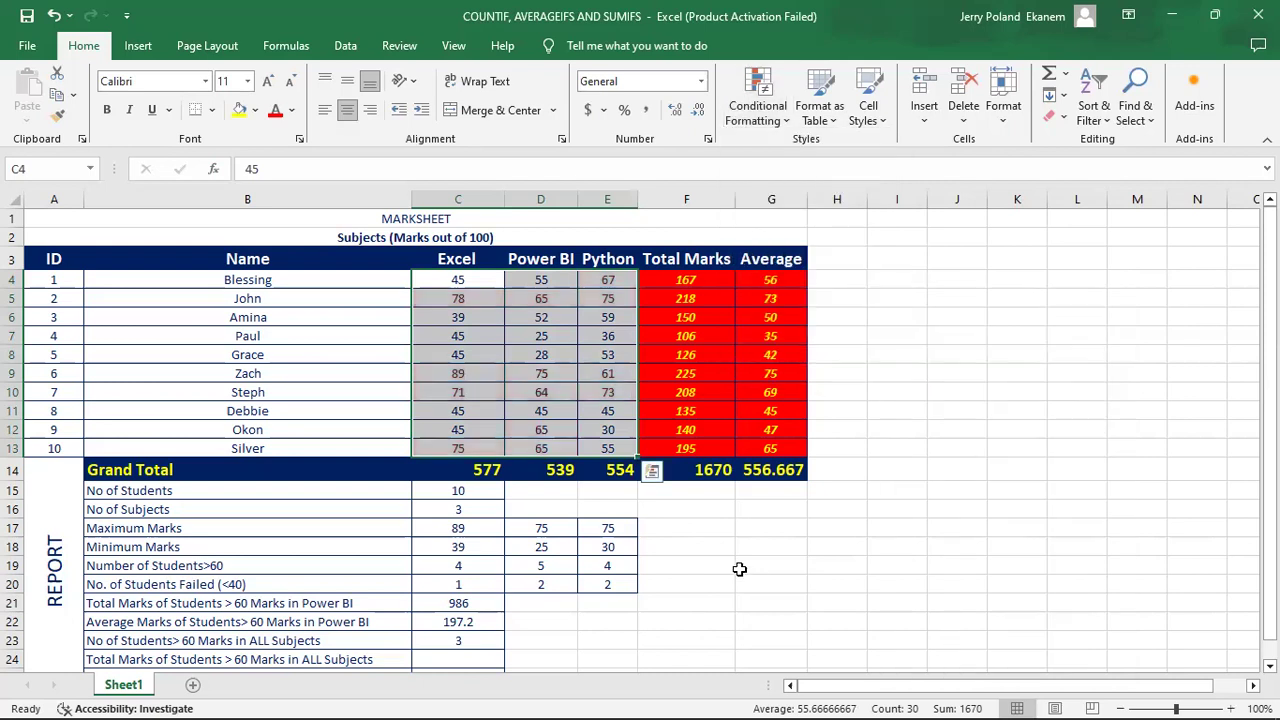
pyautogui.click(739, 569)
# Start a SUMIFS formula in C24 for Total Marks of Students > 60 Marks in ALL Subjects and bring up its function arguments
pyautogui.press('Down')
pyautogui.press('Down')
pyautogui.press('Down')
pyautogui.press('Down')
pyautogui.press('Down')
pyautogui.press('Down')
pyautogui.press('Down')
pyautogui.press('Down')
pyautogui.press('Down')
pyautogui.press('Down')
pyautogui.press('Down')
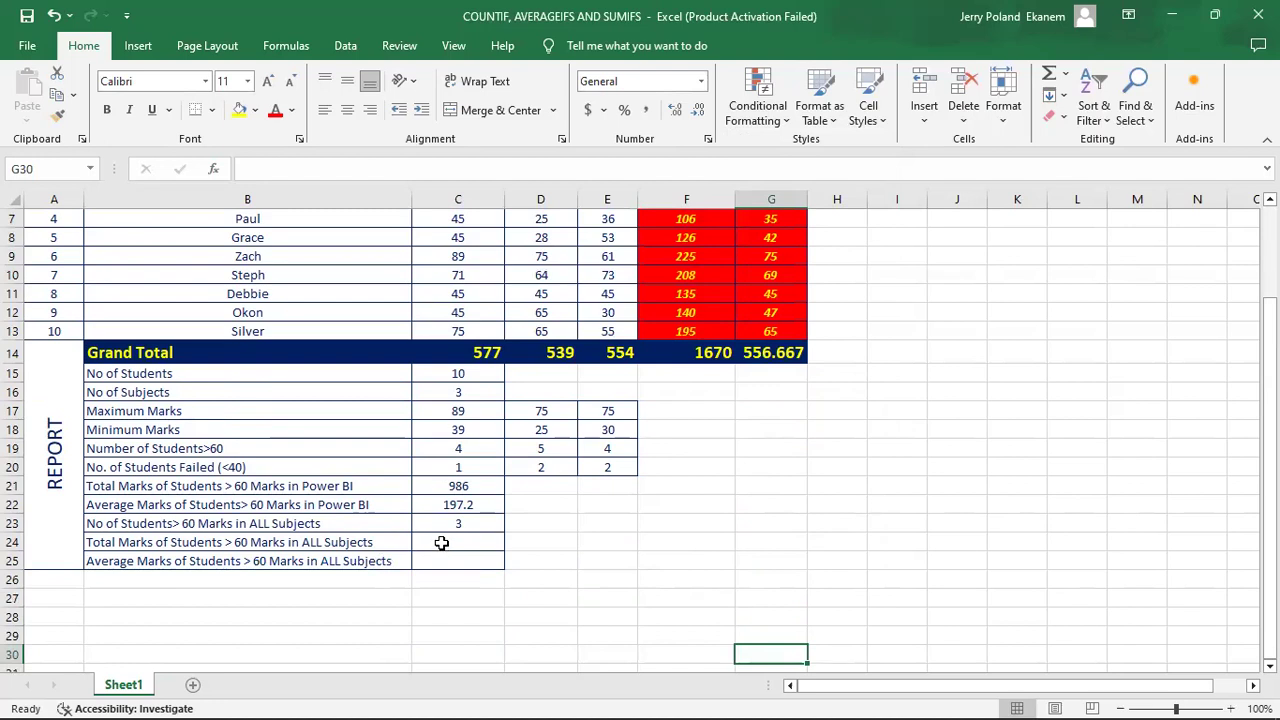
pyautogui.click(441, 543)
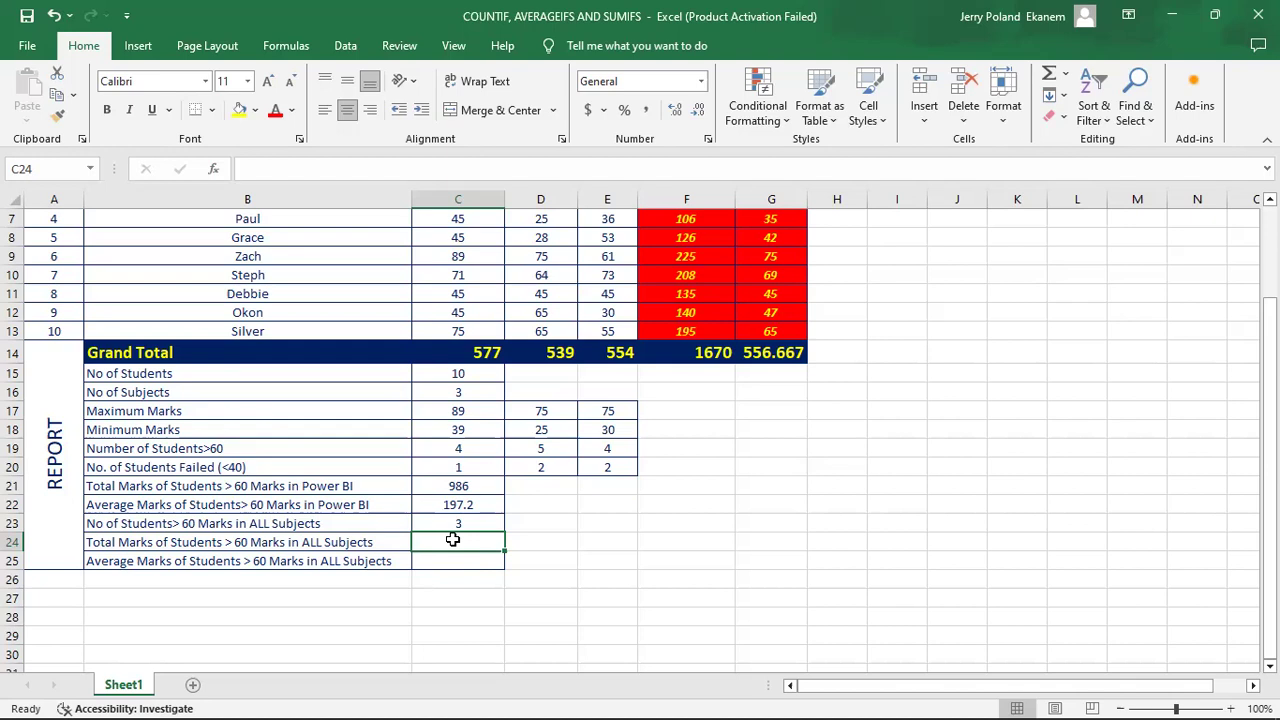
pyautogui.write('=')
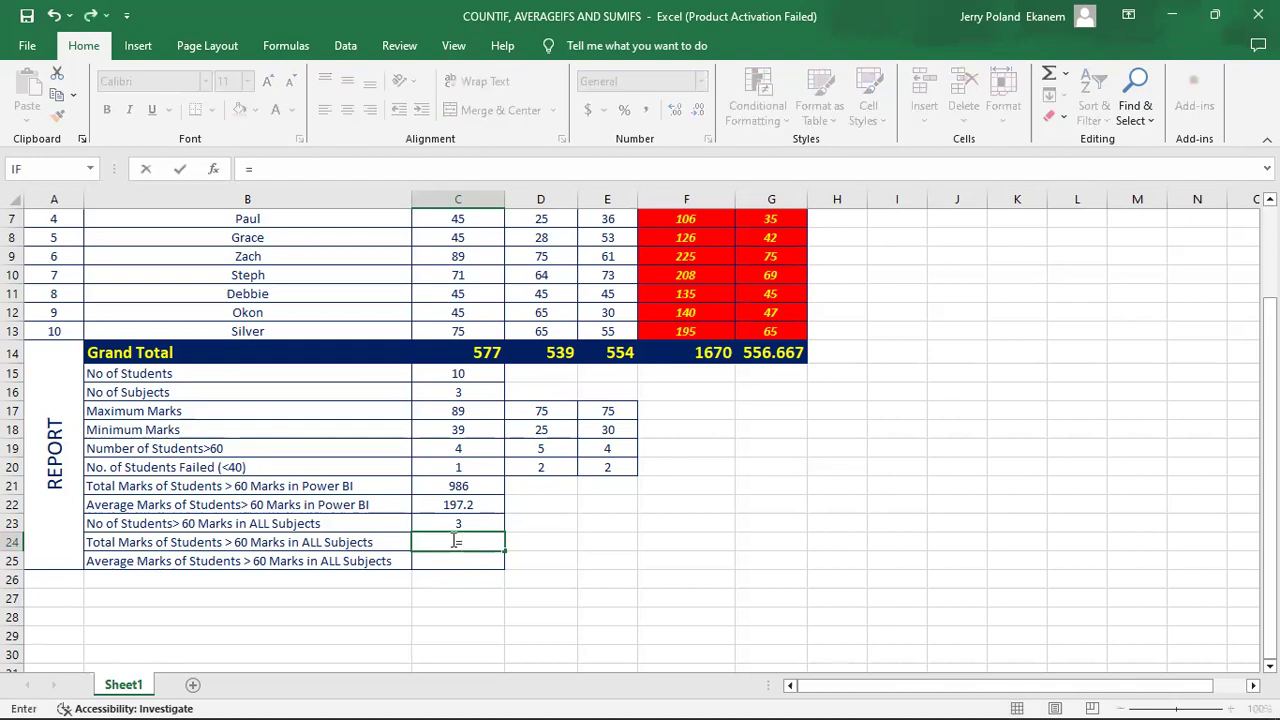
pyautogui.write('sum')
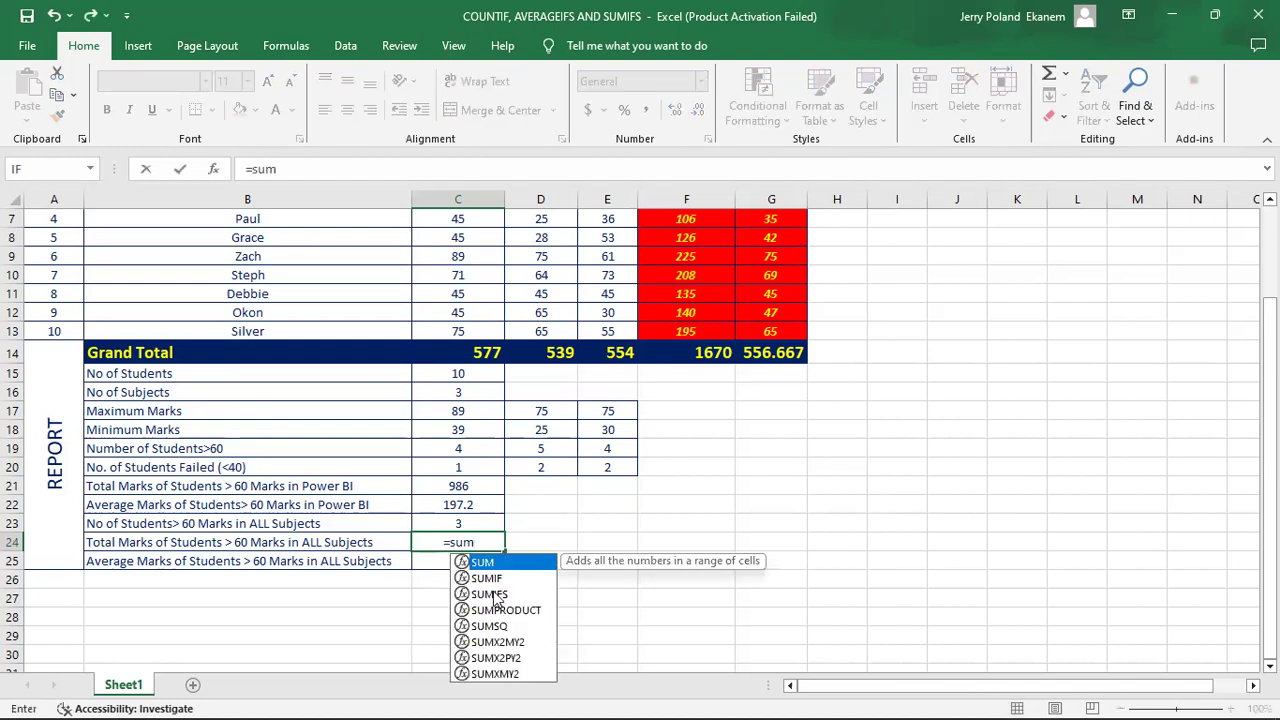
pyautogui.doubleClick(496, 595)
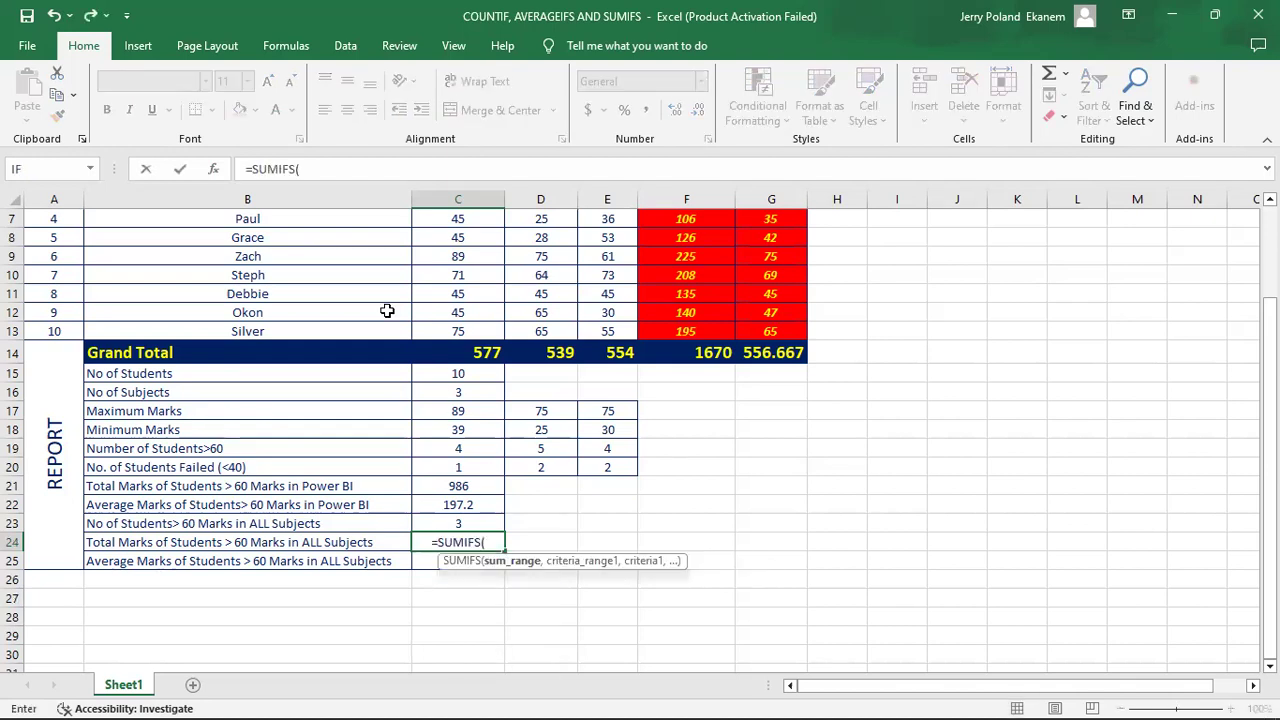
pyautogui.click(213, 172)
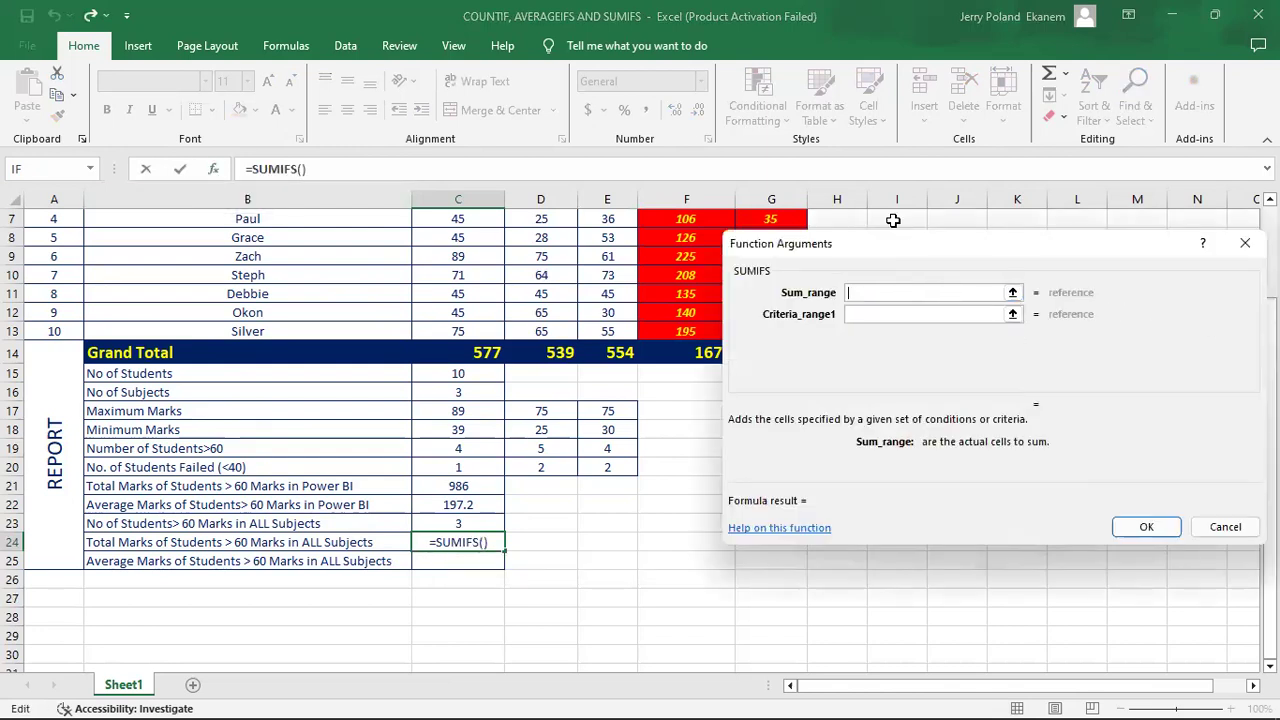
# Set the SUMIFS sum range to the total marks in F4:F13 and the first condition to Excel marks C4:C13 with criteria >60
pyautogui.scroll(2, 360, 440)
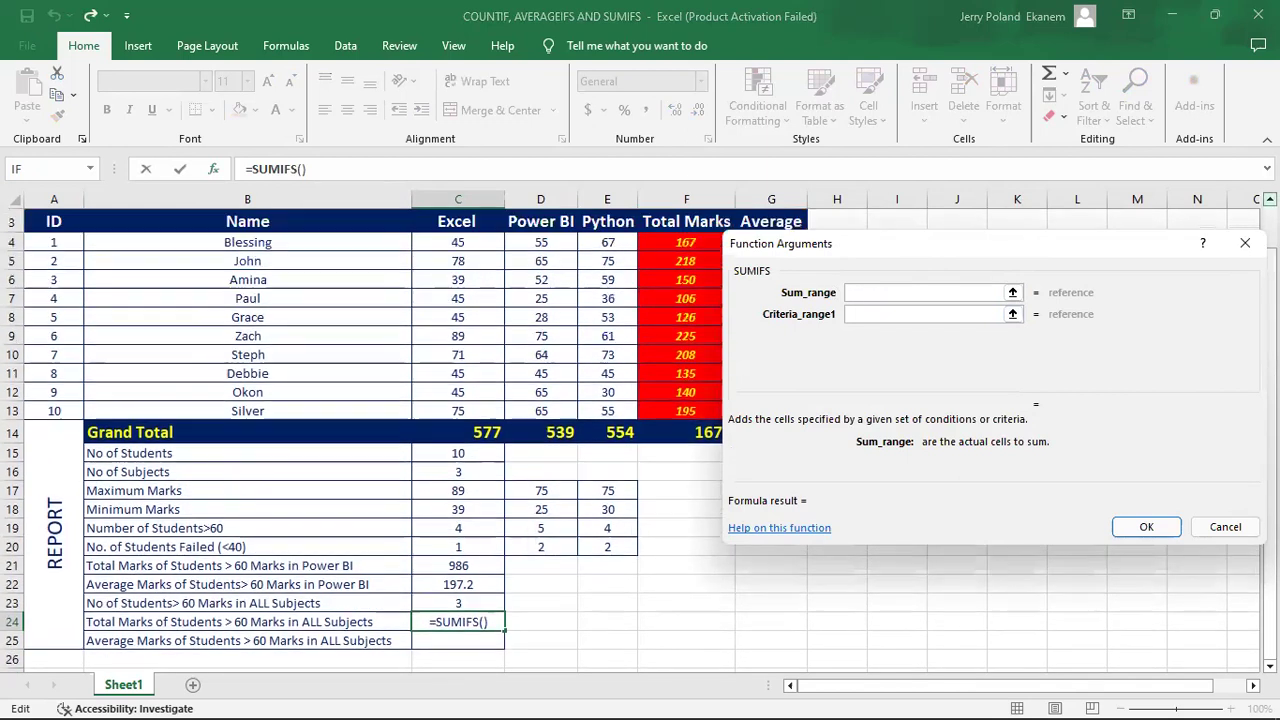
pyautogui.click(680, 280)
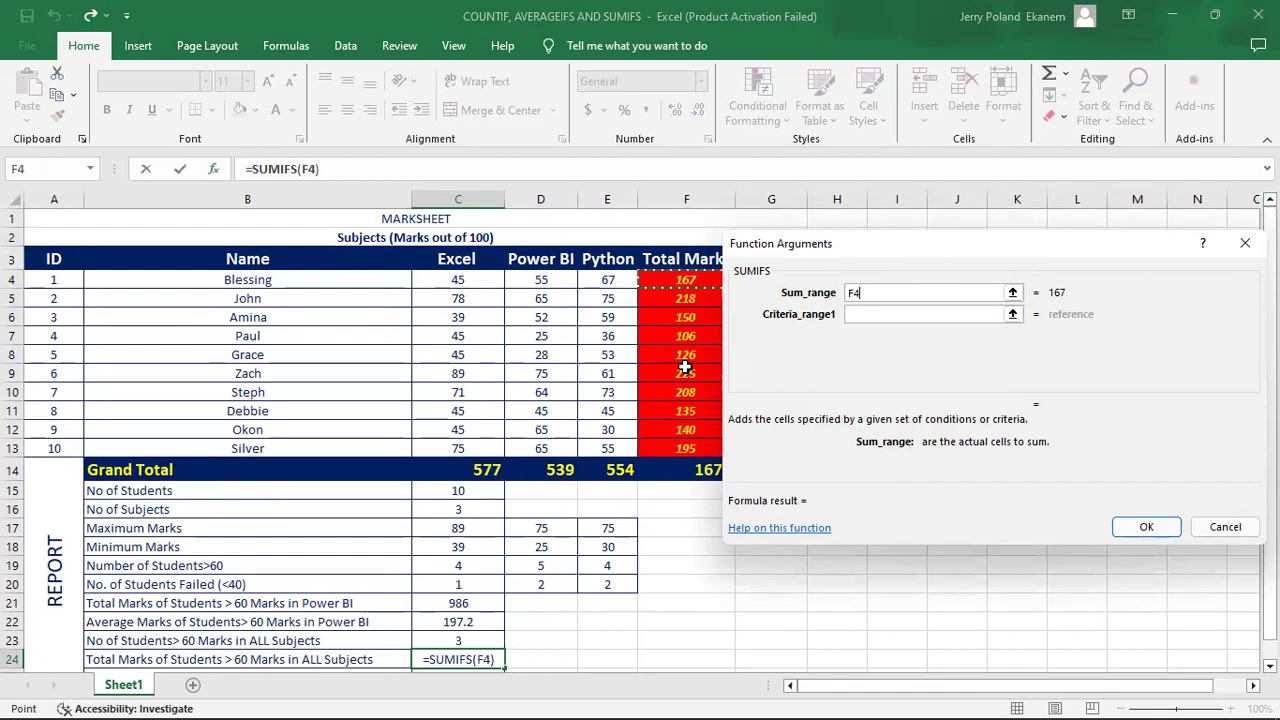
pyautogui.keyDown('shift'); pyautogui.click(694, 444); pyautogui.keyUp('shift')
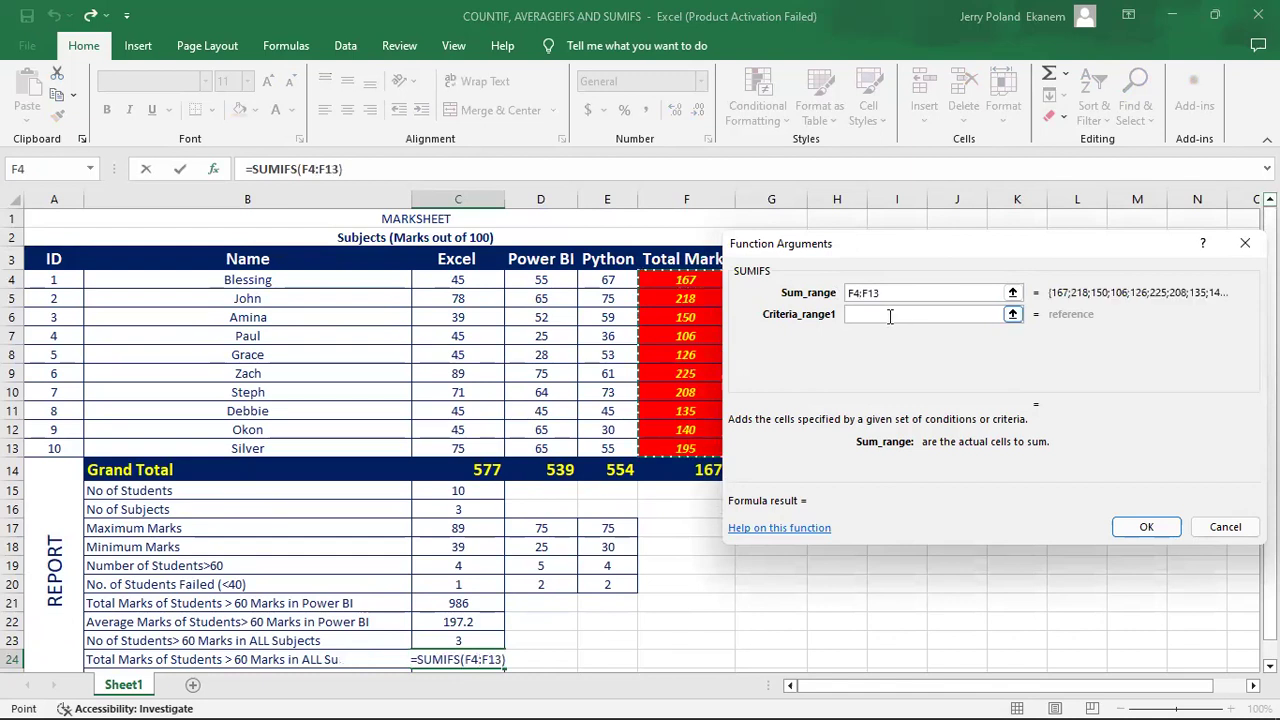
pyautogui.click(884, 314)
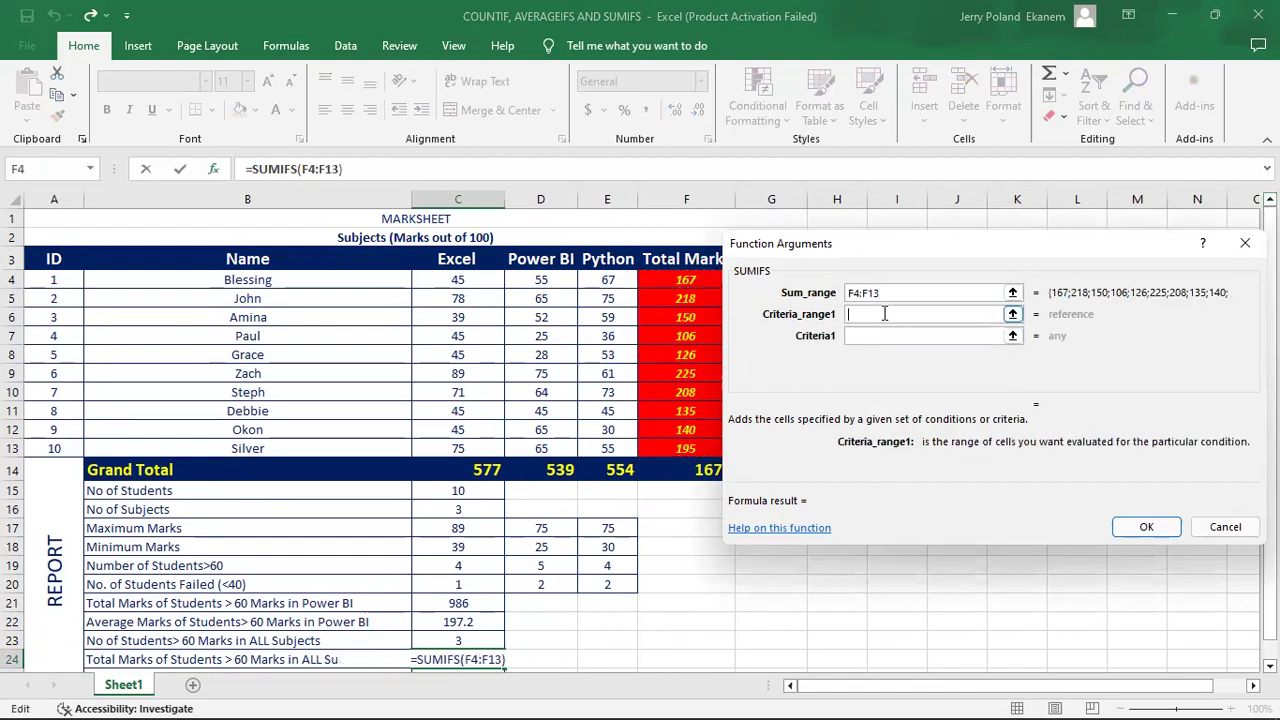
pyautogui.click(449, 280)
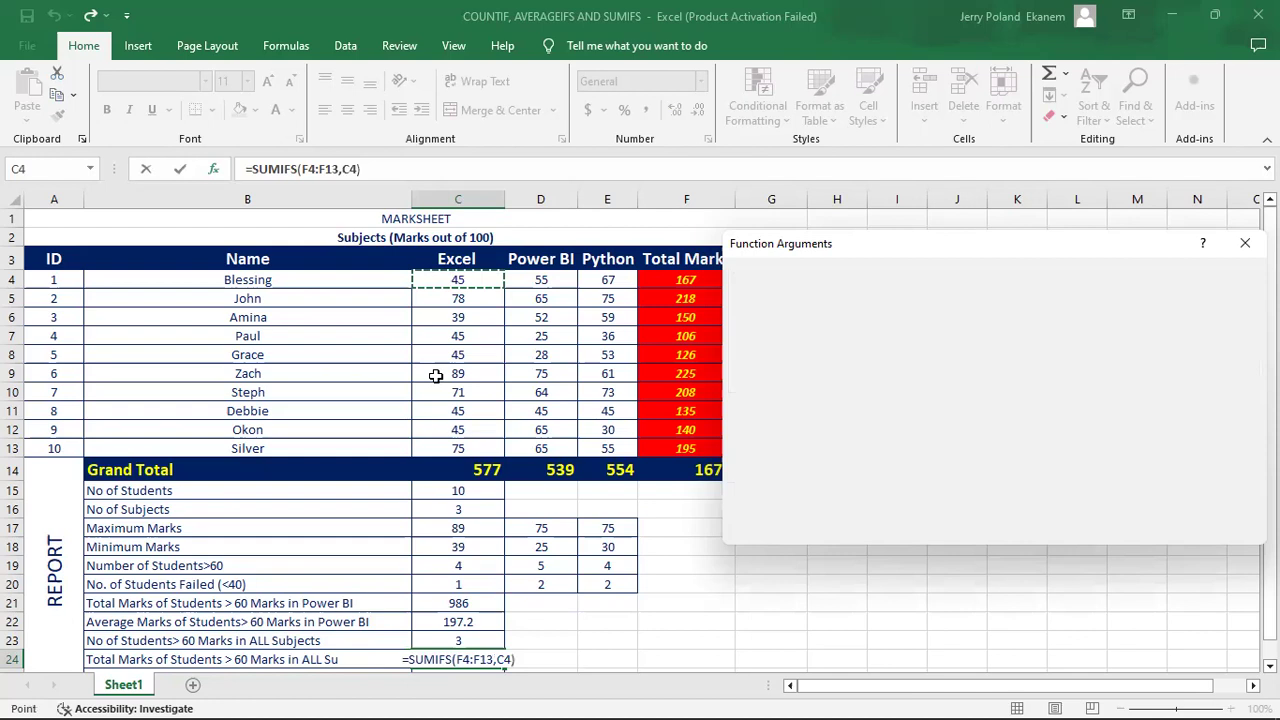
pyautogui.click(863, 337)
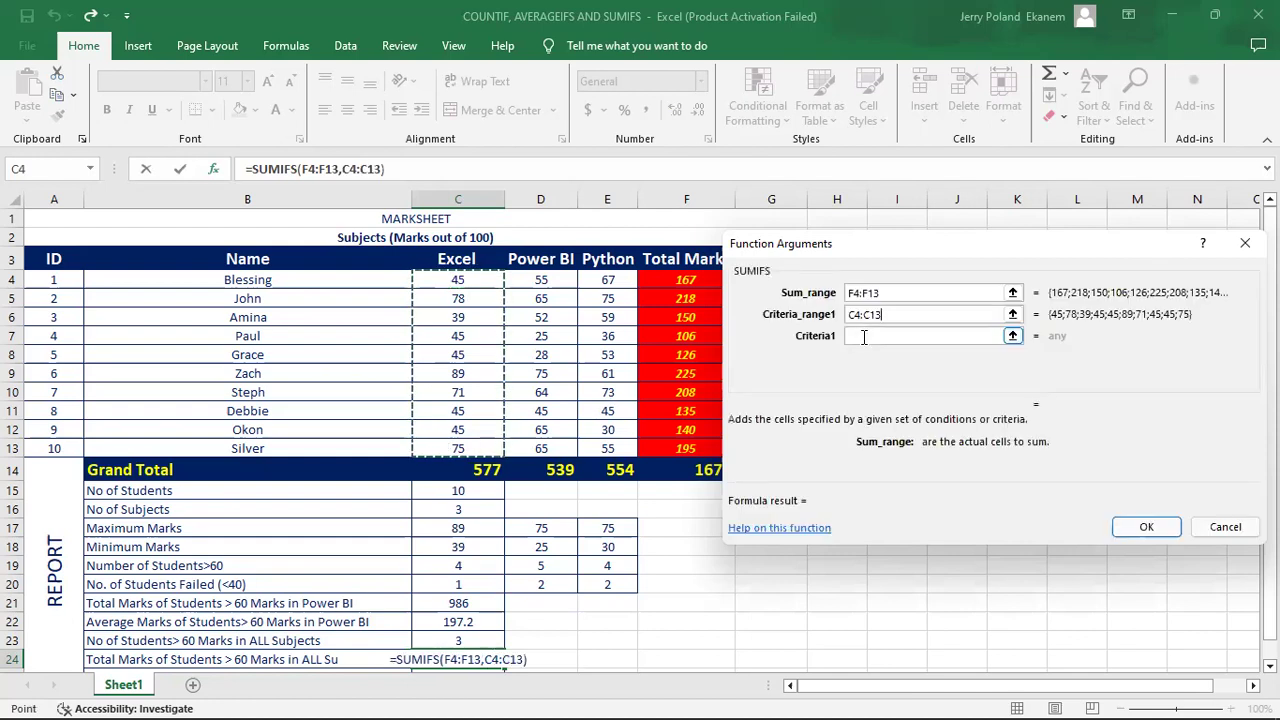
pyautogui.write('>60')
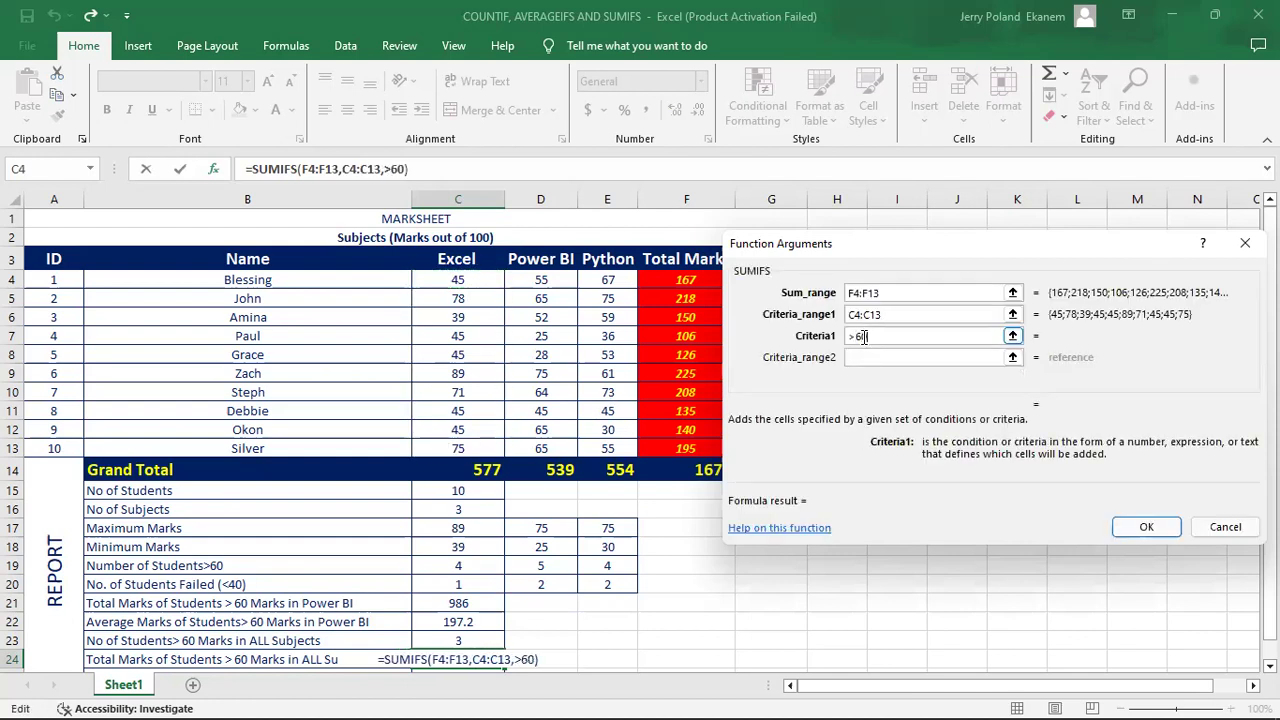
# Add the second SUMIFS condition on the Power BI marks in D4:D13 with criteria >60
pyautogui.click(863, 357)
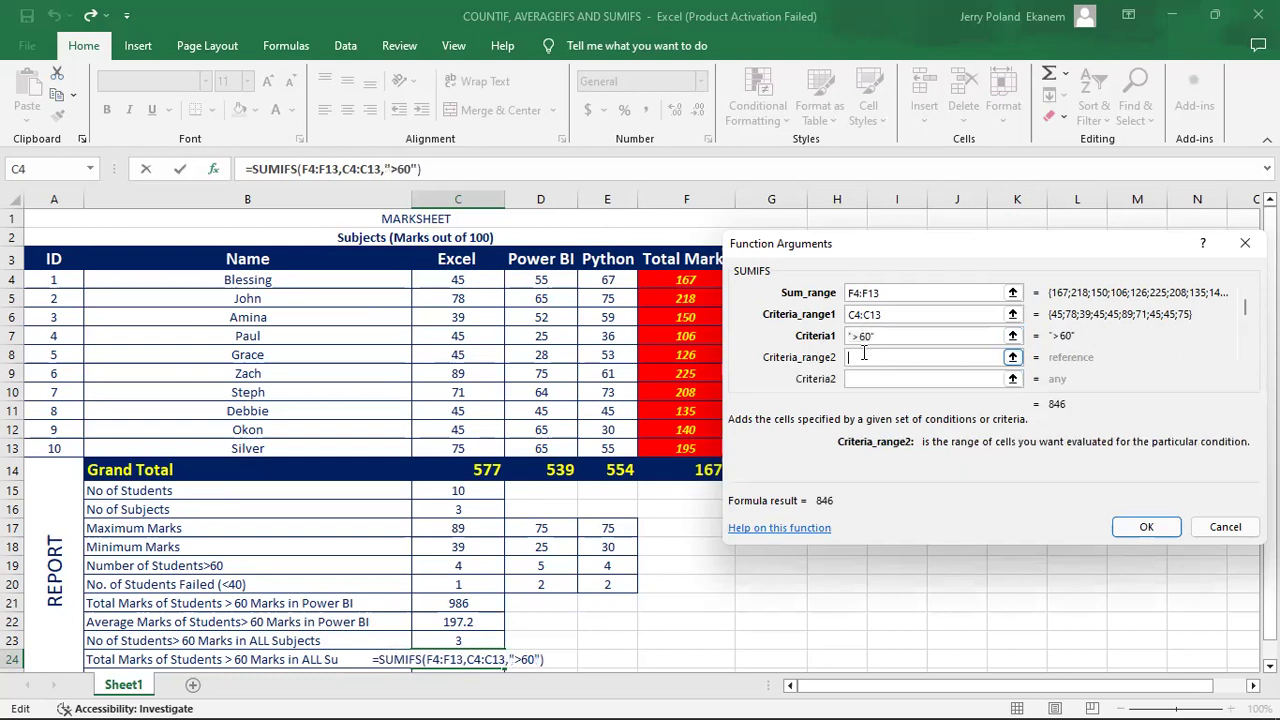
pyautogui.click(538, 279)
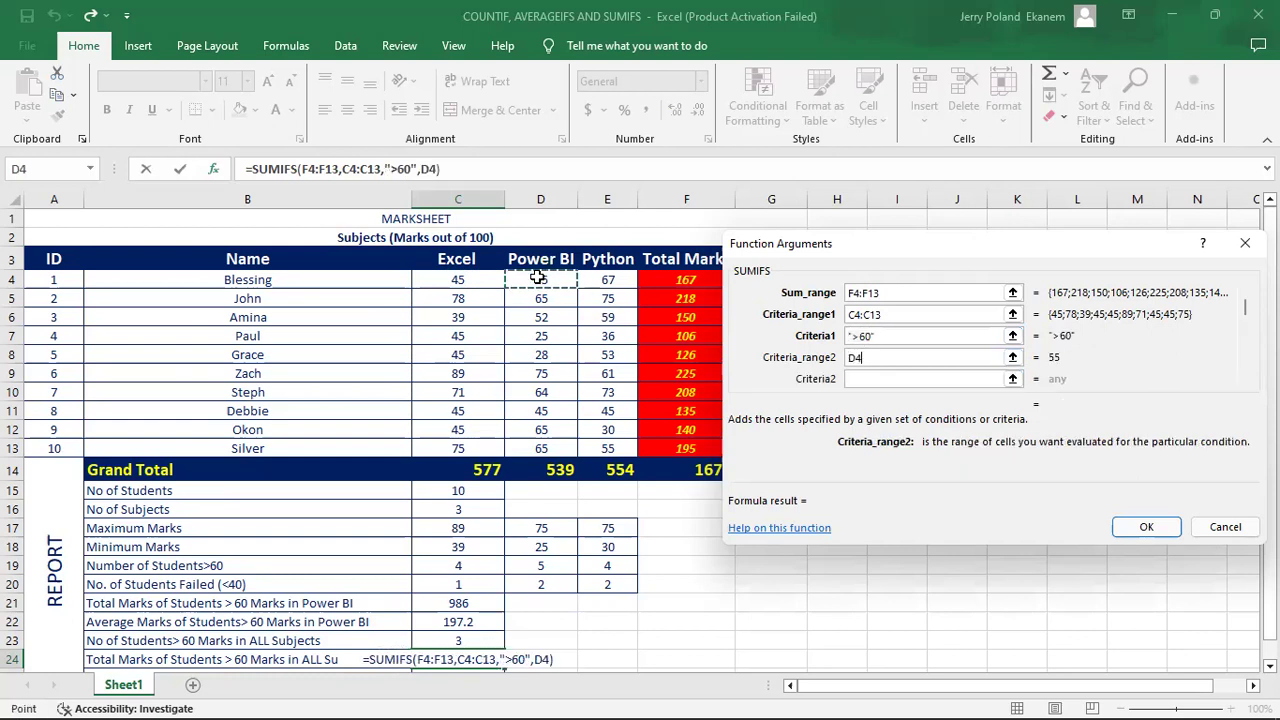
pyautogui.keyDown('shift'); pyautogui.click(560, 440); pyautogui.keyUp('shift')
pyautogui.click(884, 379)
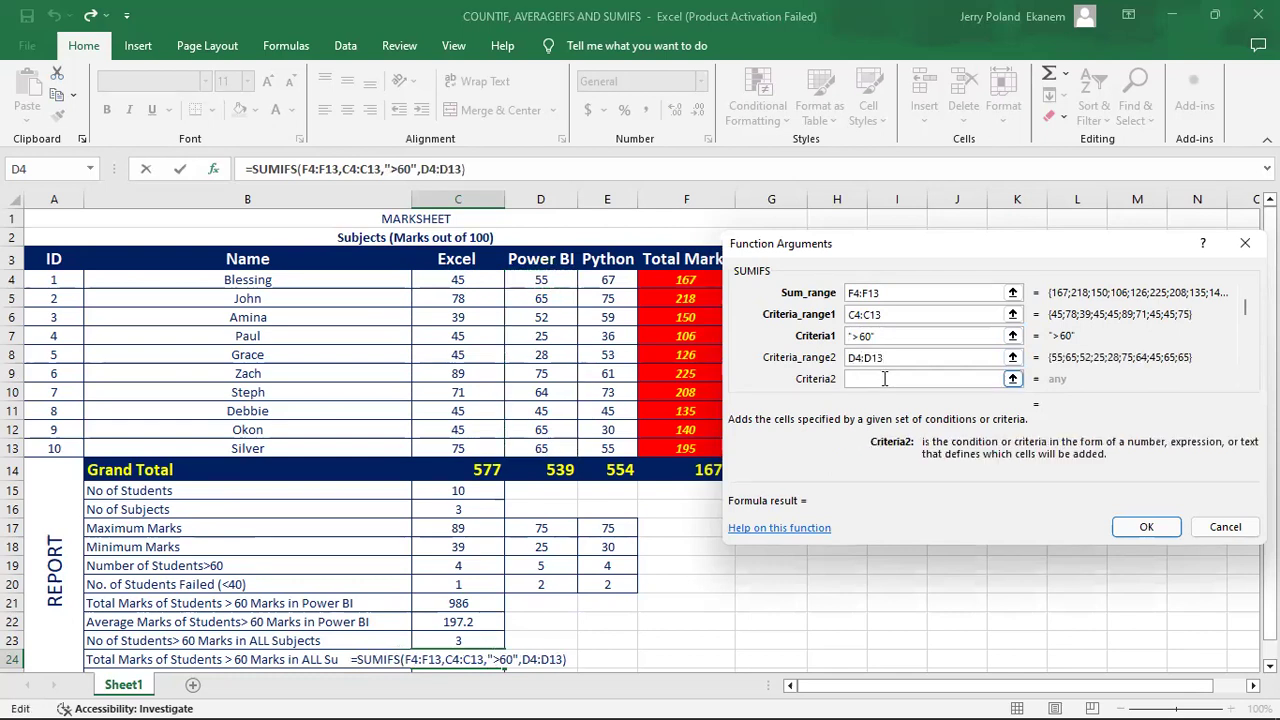
pyautogui.write('>60')
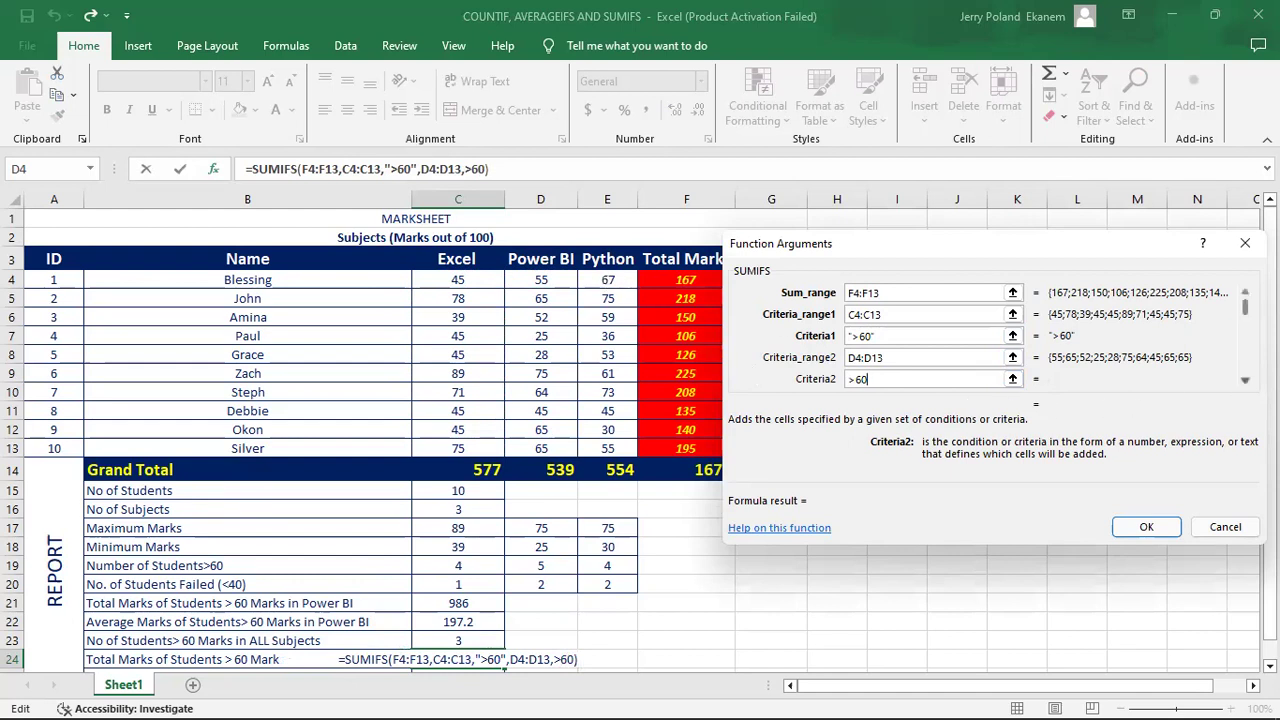
# Add the third SUMIFS condition on the Python marks in E4:E13 with criteria >60 and complete the formula in C24
pyautogui.press('Tab')
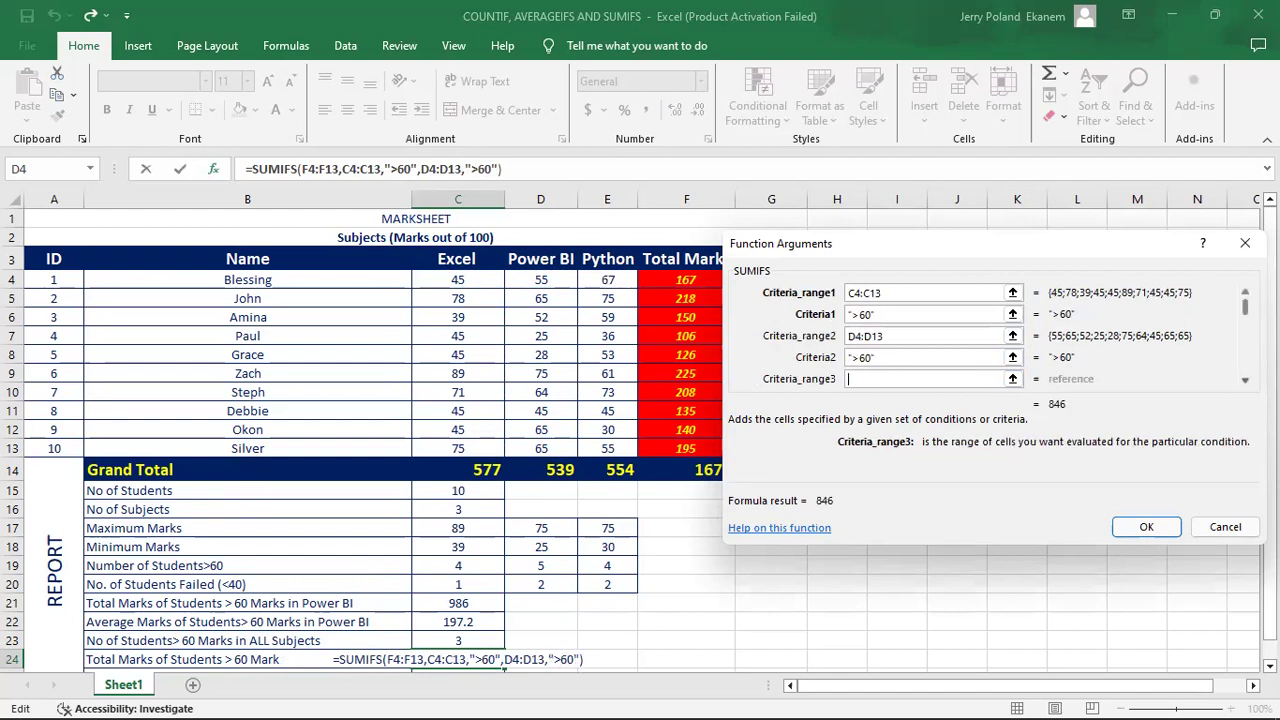
pyautogui.click(605, 279)
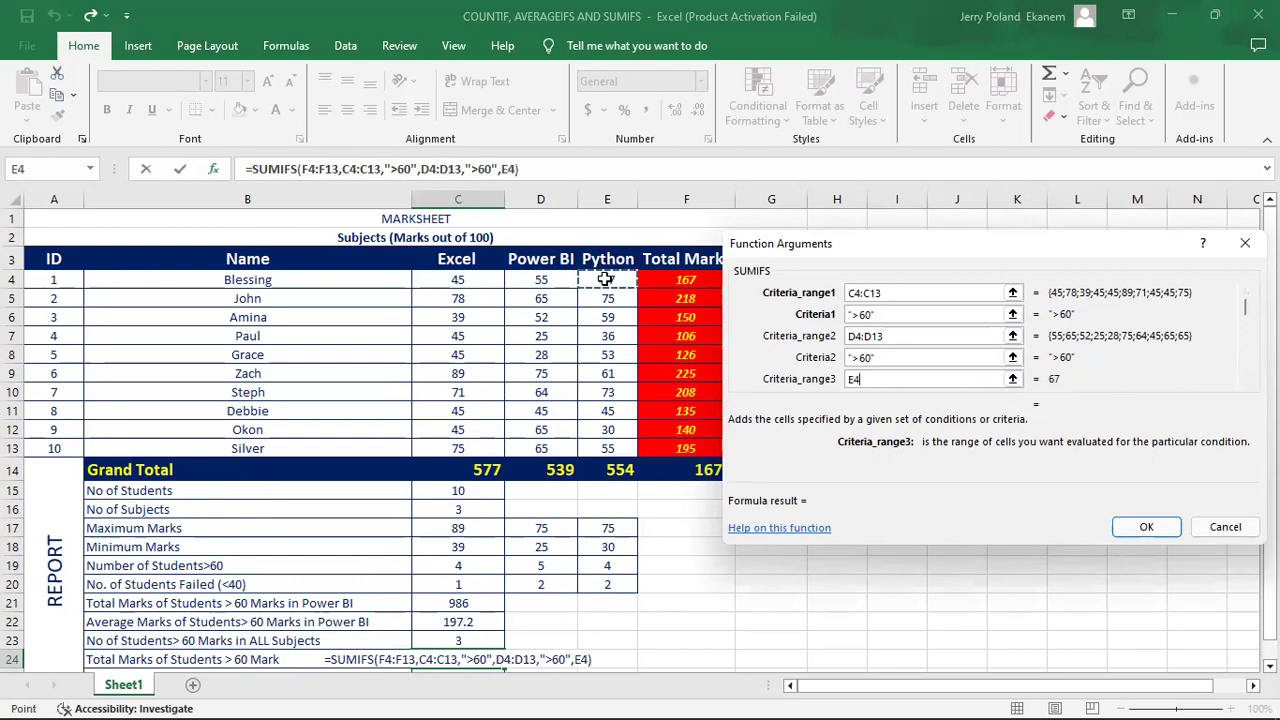
pyautogui.keyDown('shift'); pyautogui.click(614, 446); pyautogui.keyUp('shift')
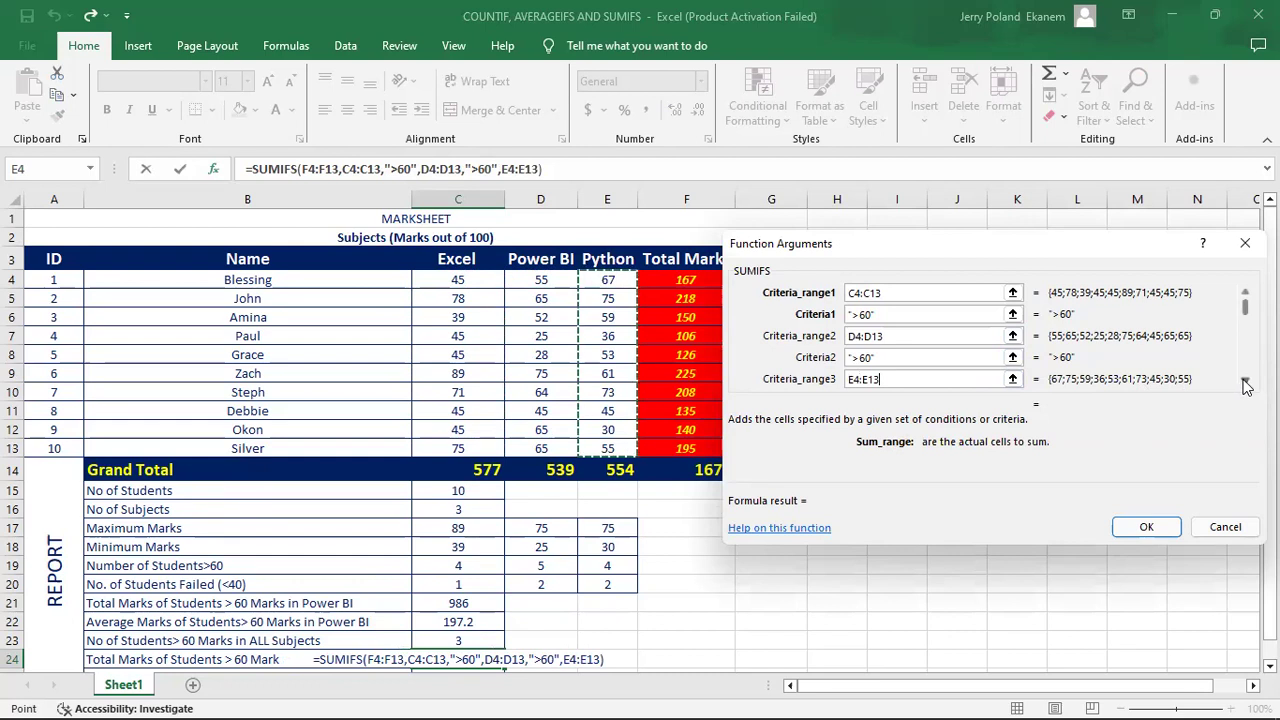
pyautogui.press('Tab')
pyautogui.write('>60')
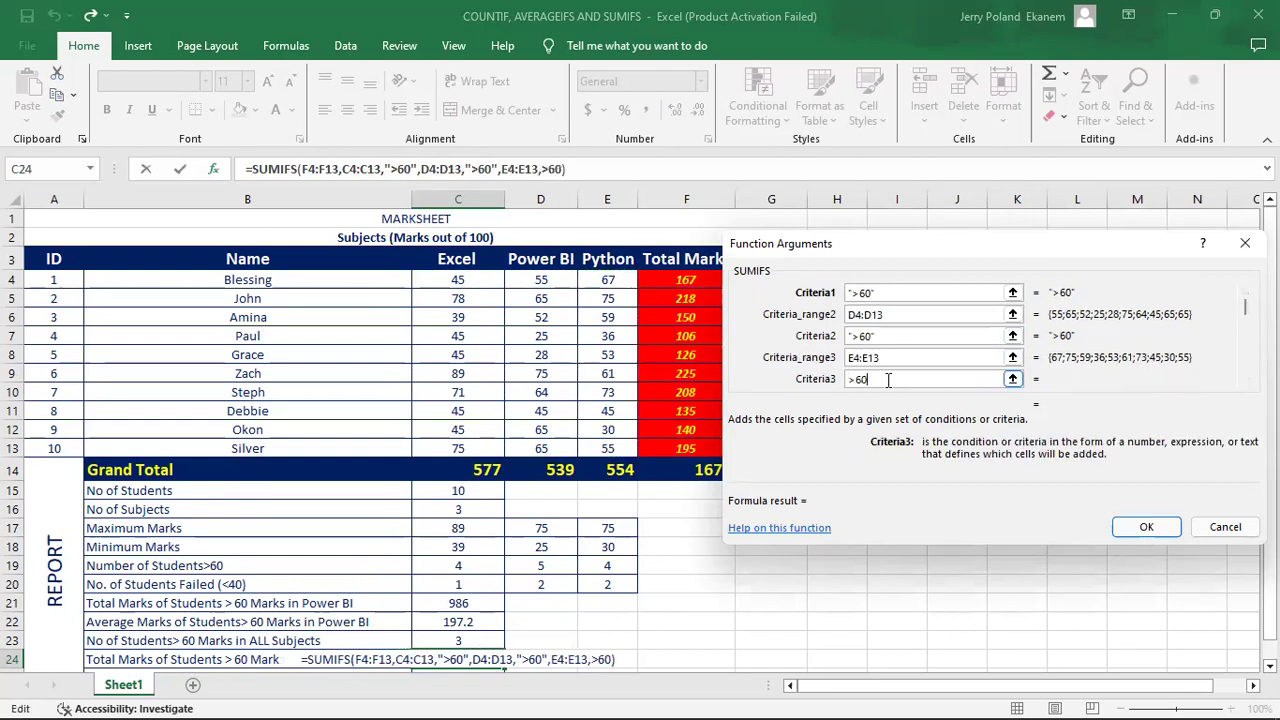
pyautogui.click(1147, 528)
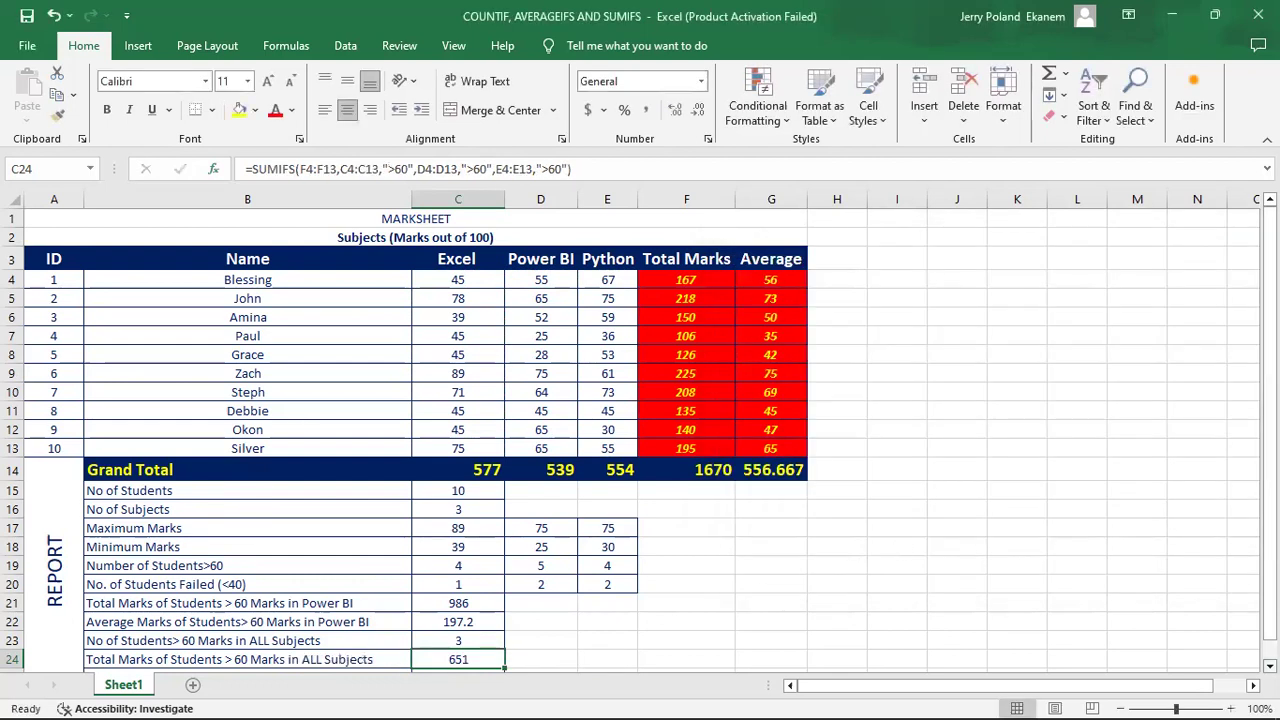
# Highlight the subject marks in C4:E13 that are greater than 60 using Light Red Fill with Dark Red Text
pyautogui.scroll(-1, 640, 440)
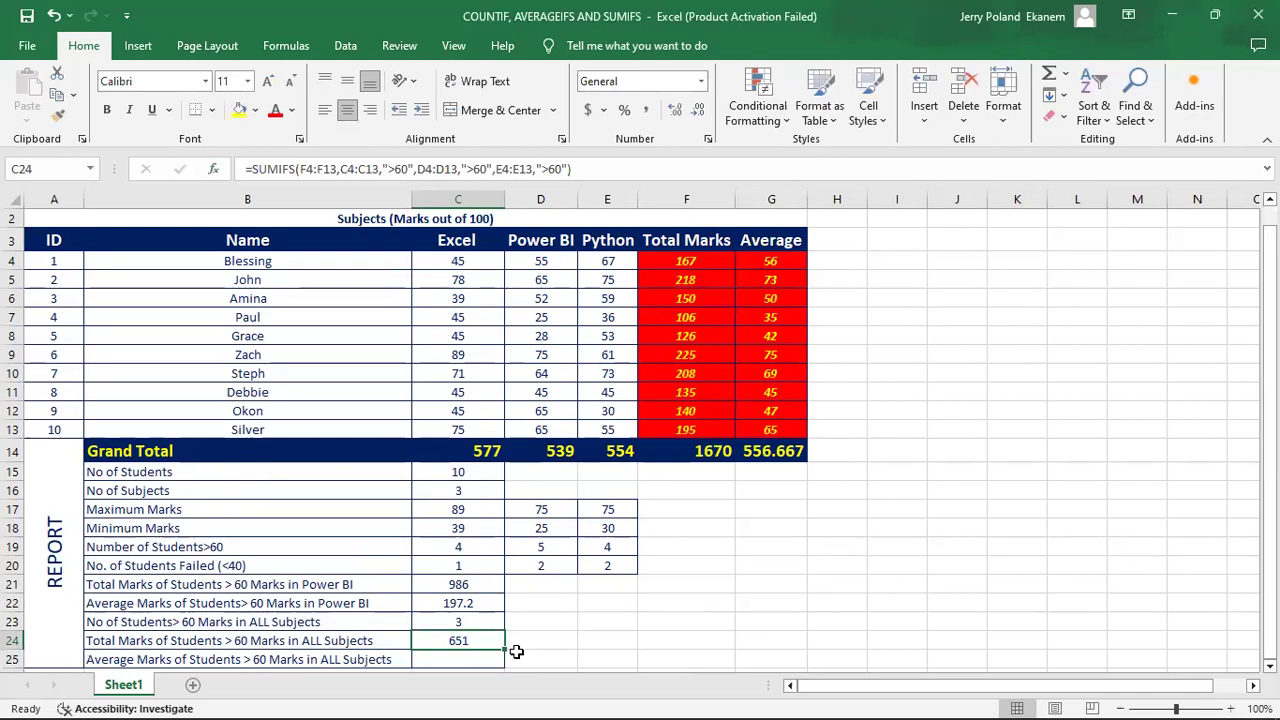
pyautogui.click(443, 258)
pyautogui.moveTo(446, 259); pyautogui.dragTo(603, 431)
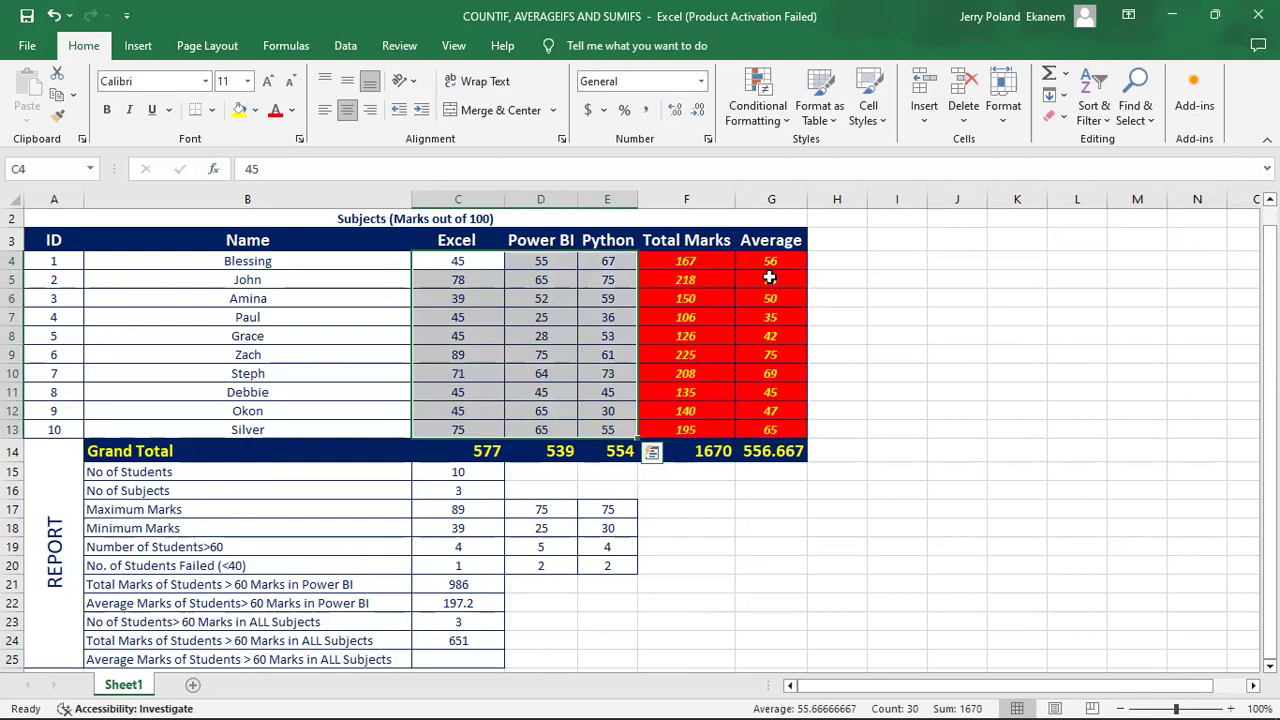
pyautogui.click(757, 120)
pyautogui.moveTo(790, 150)
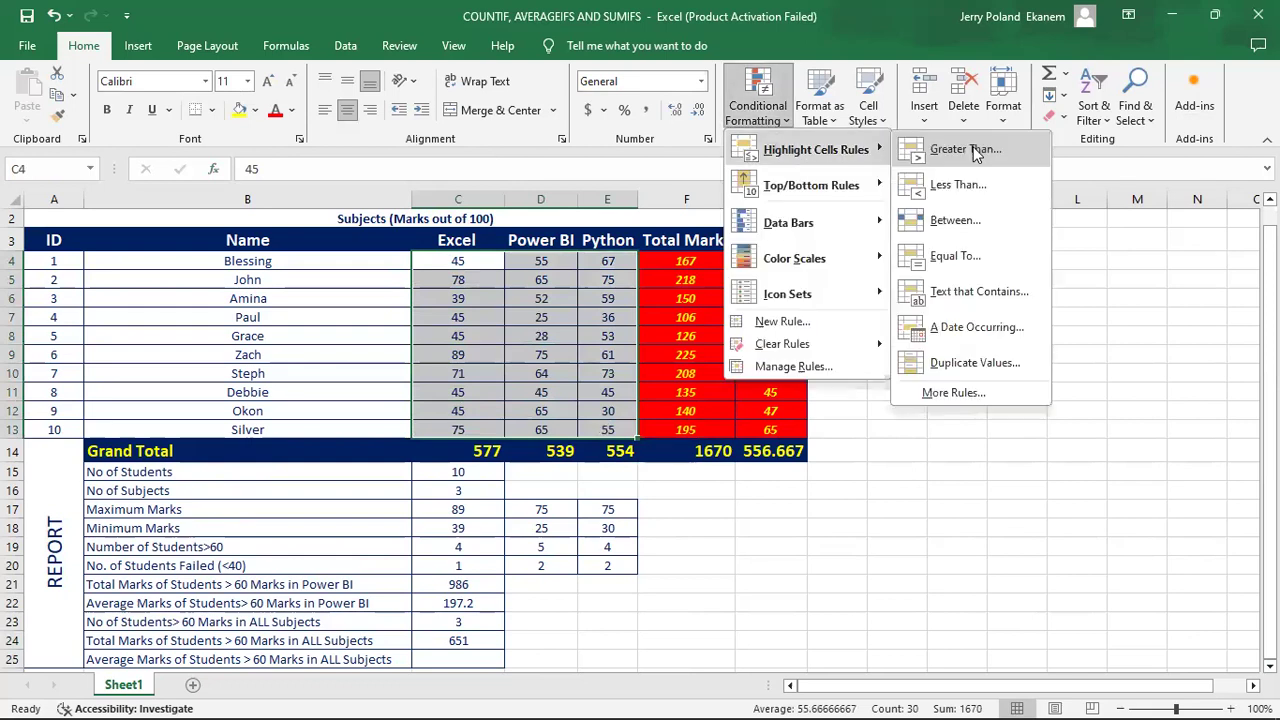
pyautogui.click(965, 150)
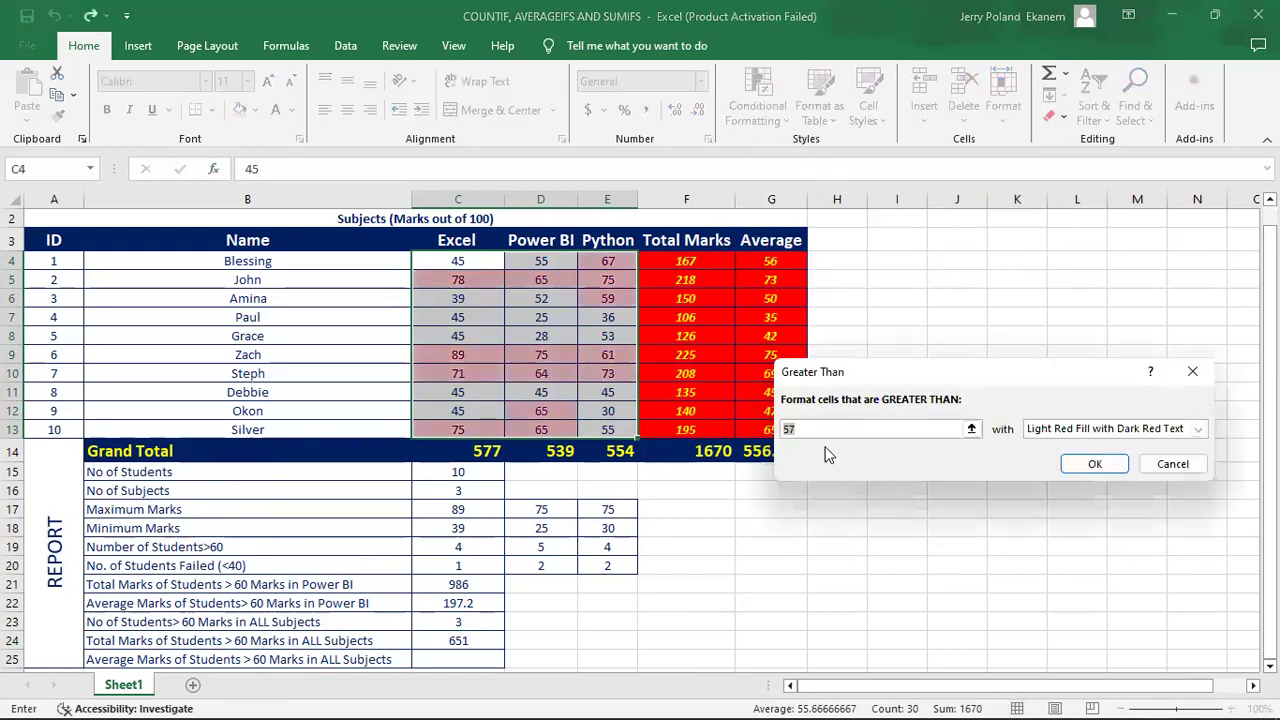
pyautogui.write('60')
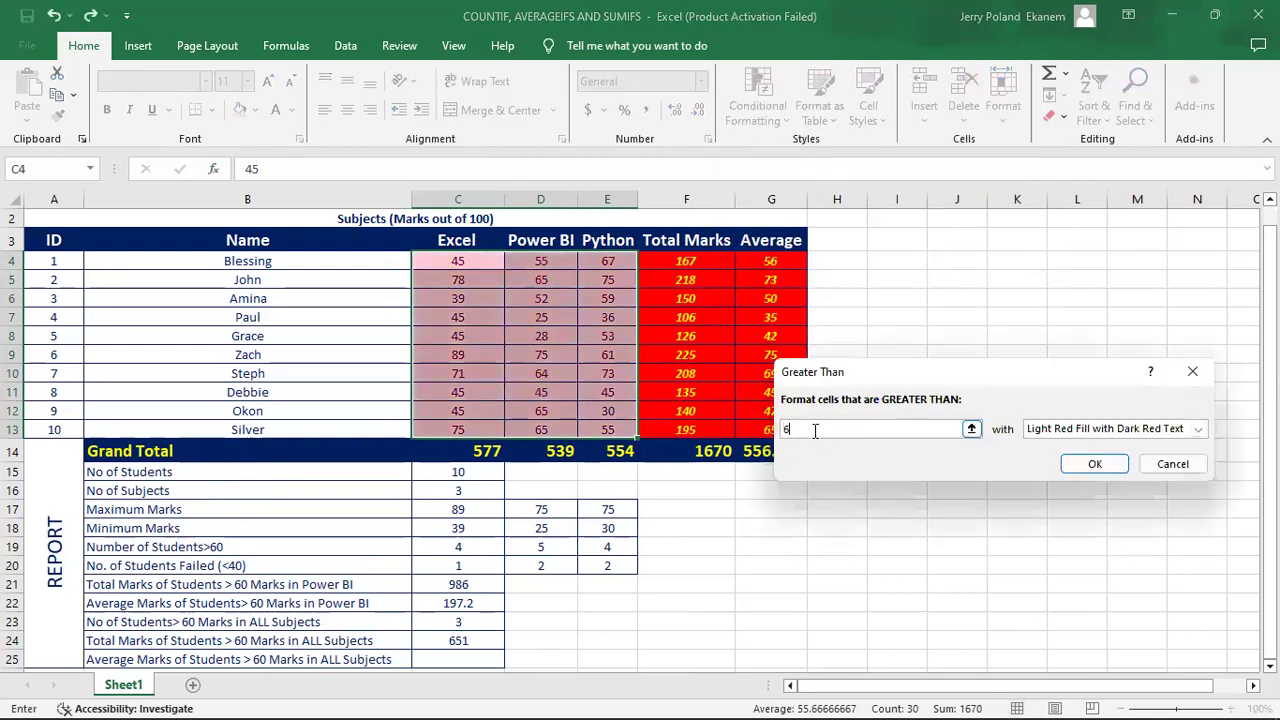
pyautogui.click(1108, 465)
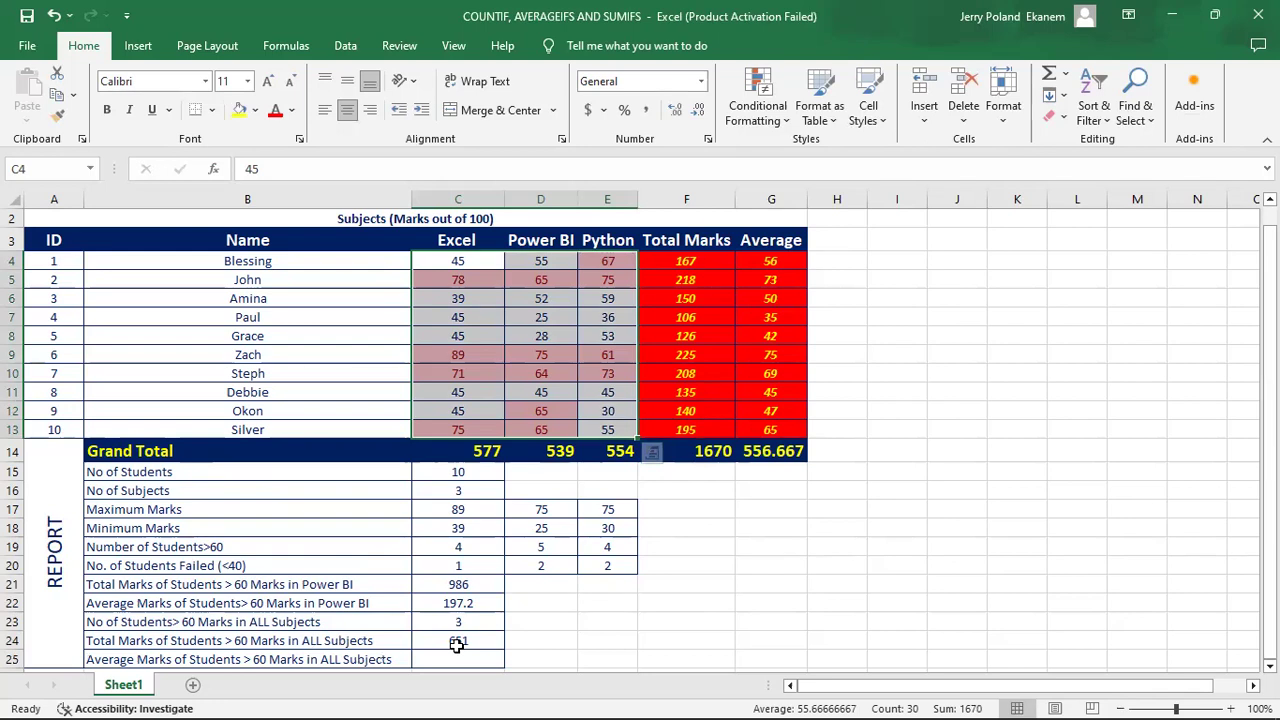
# Enter =SUM(F5,F9,F10) in cell I21 to cross-check the total marks of the students above 60 in all subjects
pyautogui.click(887, 583)
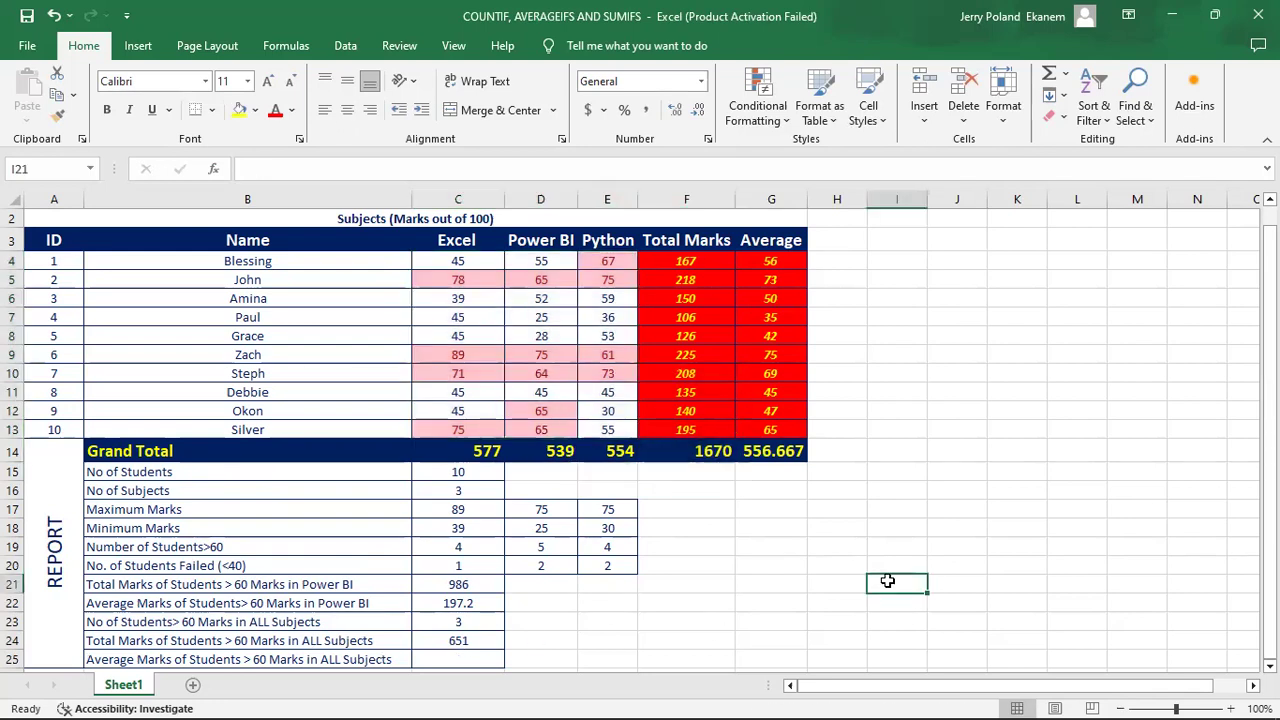
pyautogui.write('=')
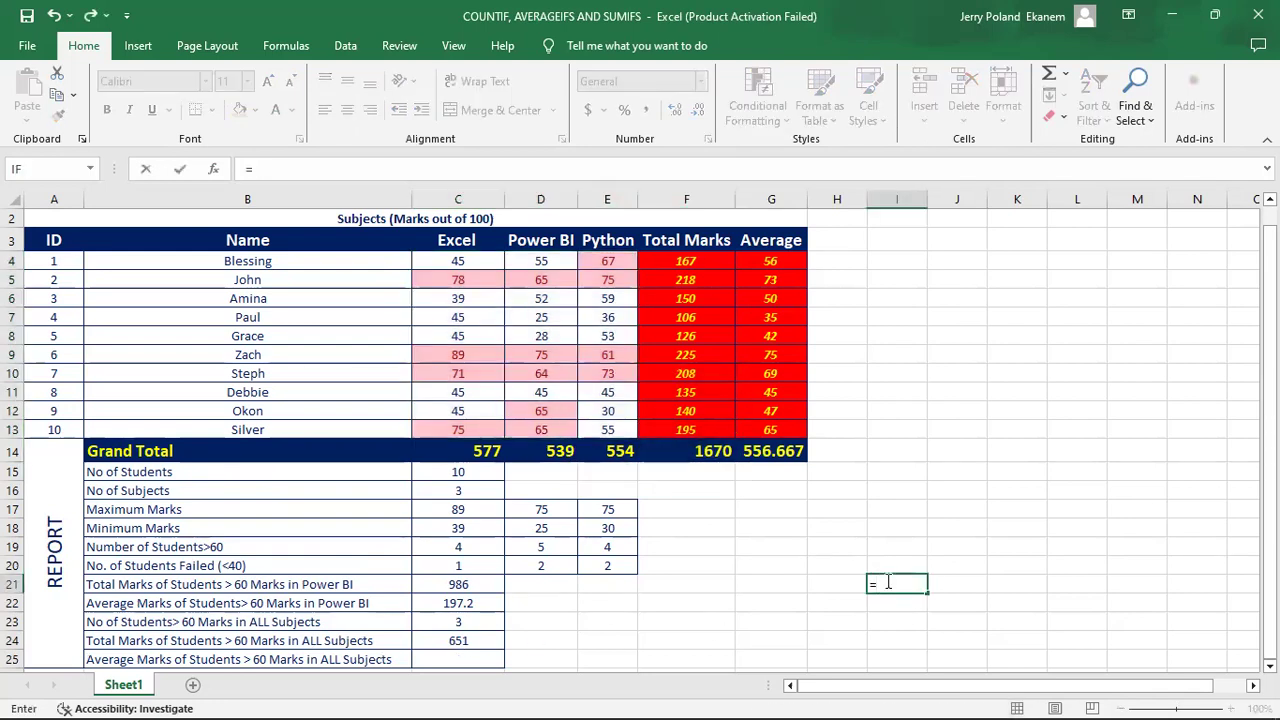
pyautogui.write('su')
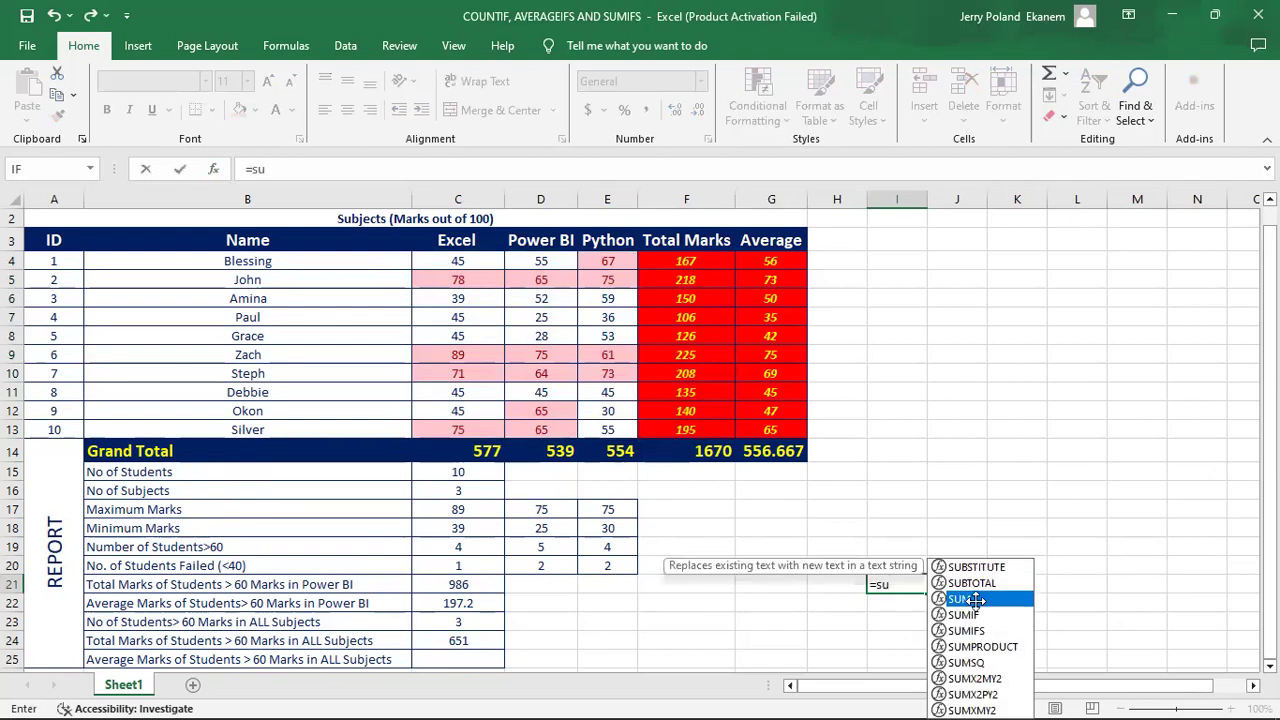
pyautogui.doubleClick(972, 598)
pyautogui.click(697, 279)
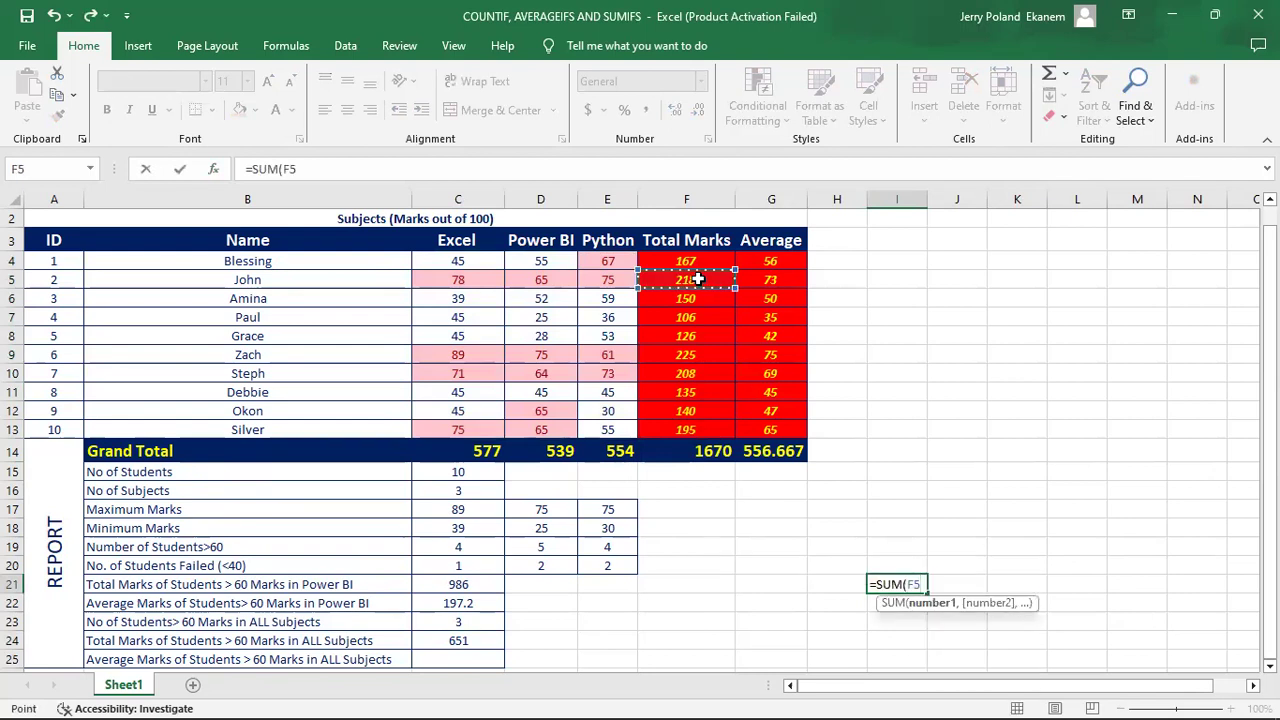
pyautogui.write(',')
pyautogui.click(697, 354)
pyautogui.write(',')
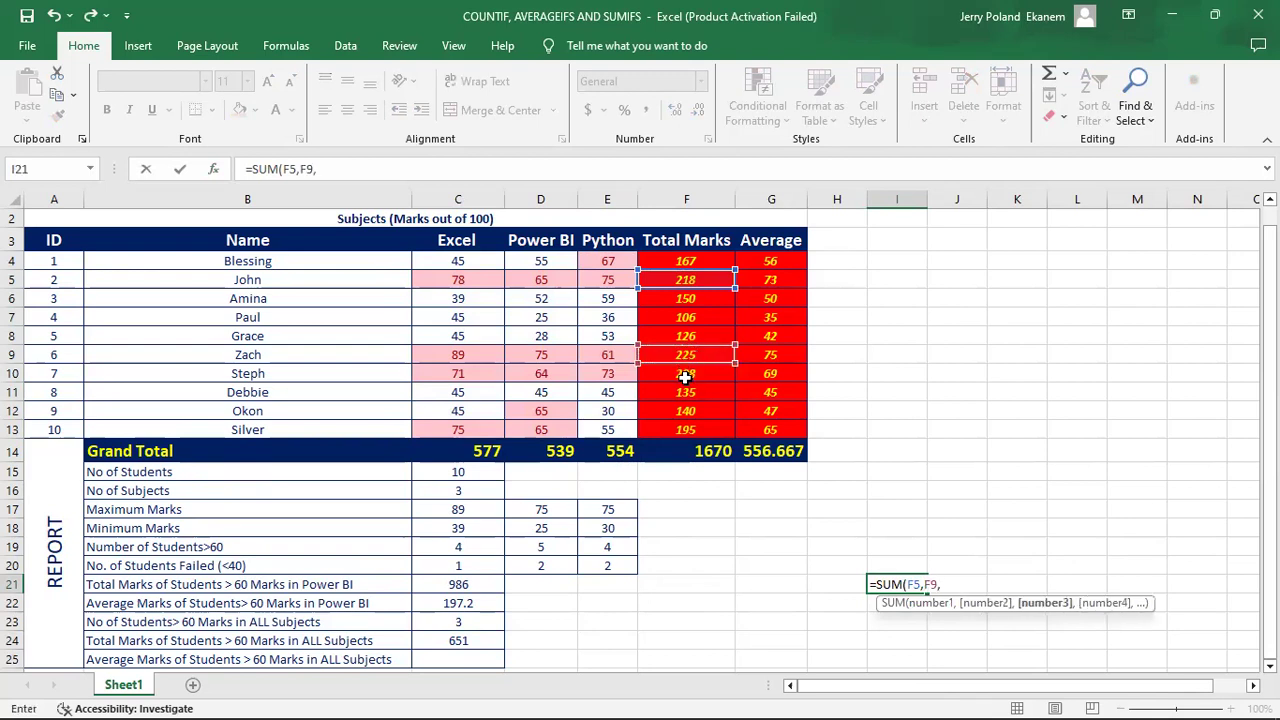
pyautogui.click(687, 373)
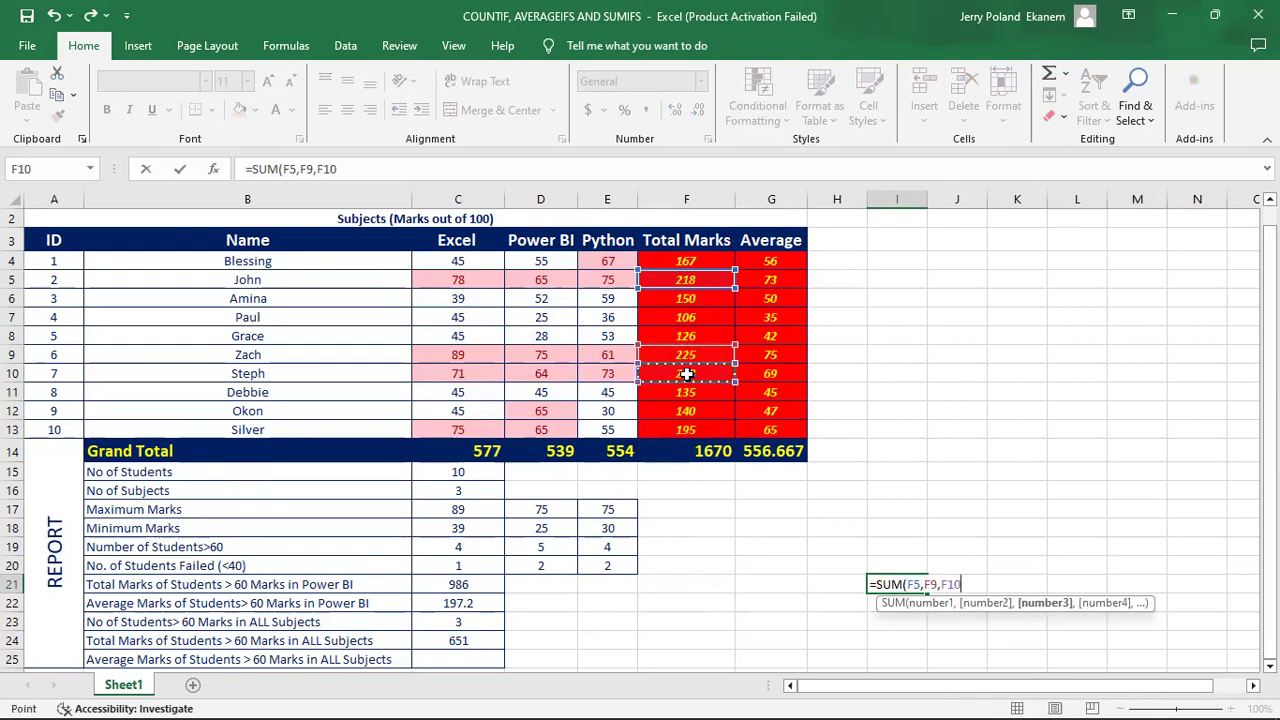
pyautogui.press('Return')
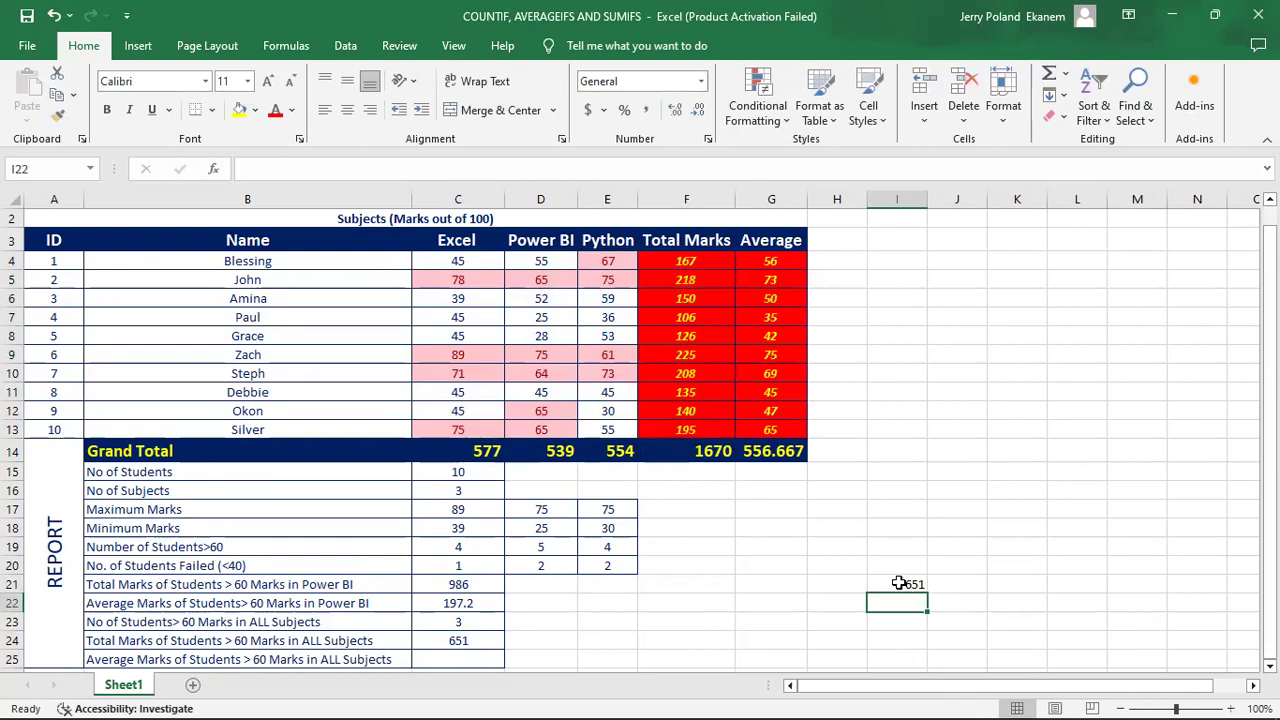
pyautogui.click(899, 583)
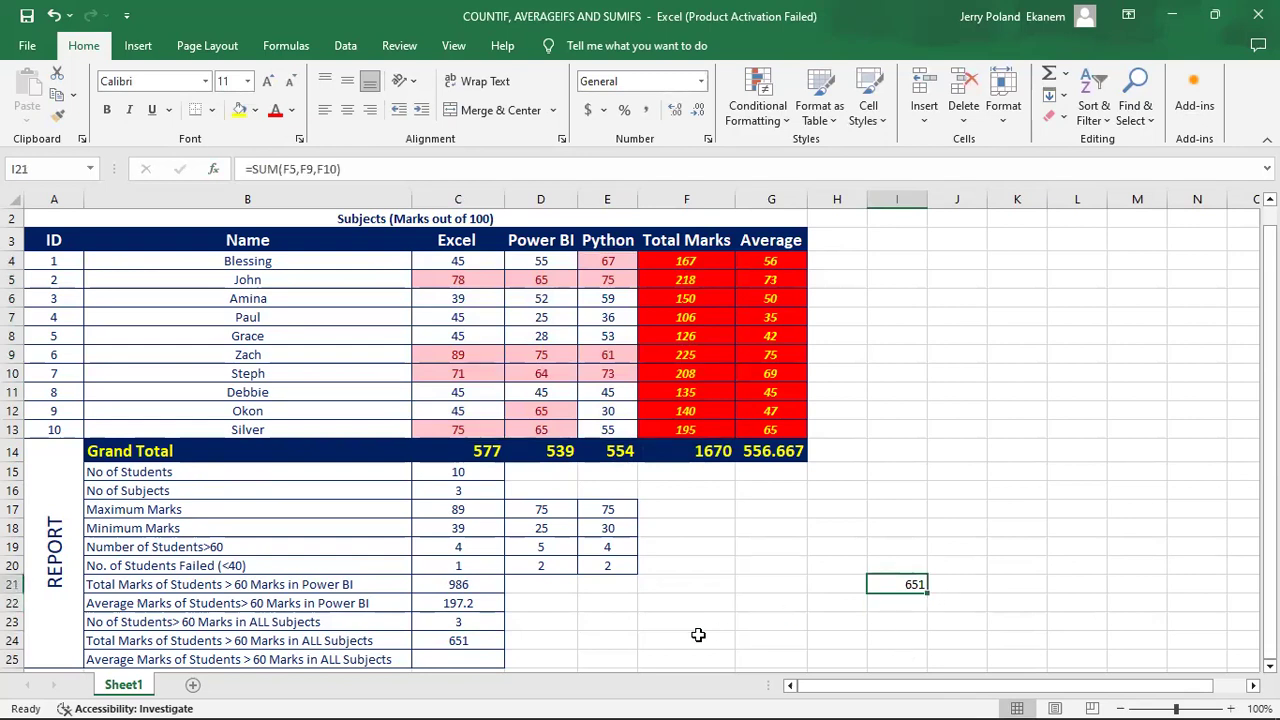
# Start an AVERAGEIFS formula in C25 for the average marks above 60 in all subjects and open its function arguments
pyautogui.press('Down')
pyautogui.press('Down')
pyautogui.press('Down')
pyautogui.press('Down')
pyautogui.press('Down')
pyautogui.press('Down')
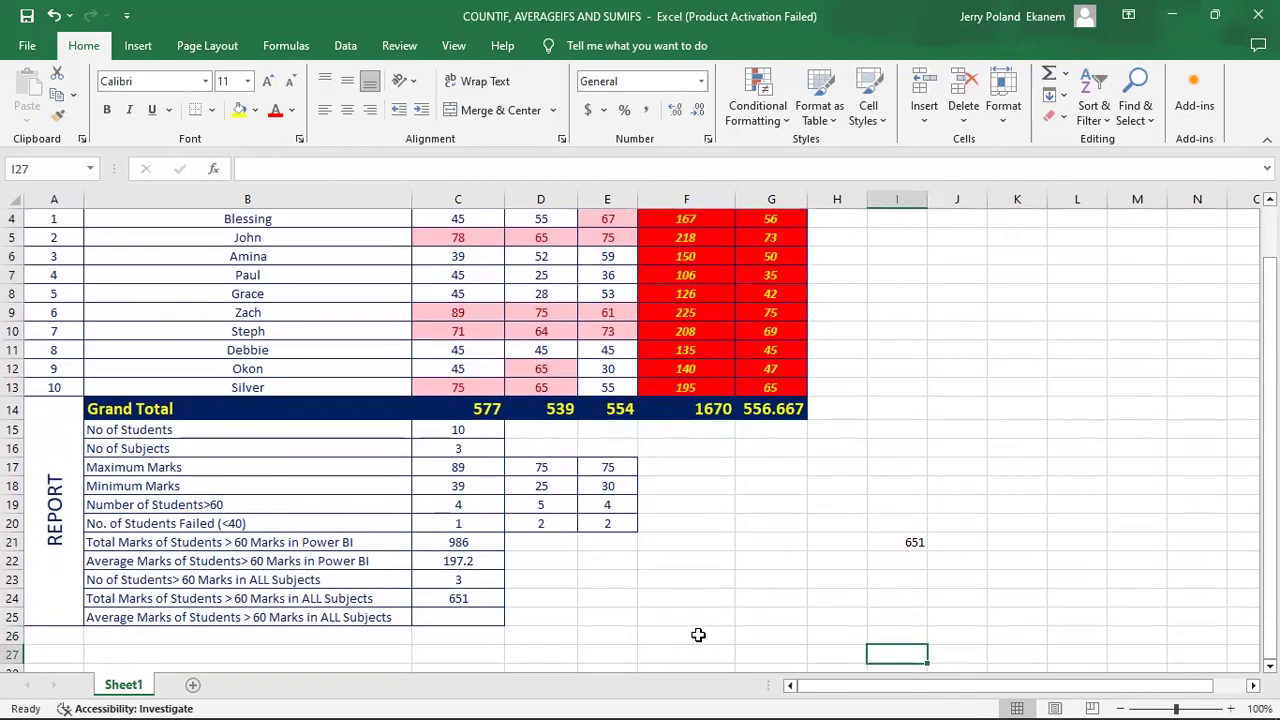
pyautogui.click(462, 617)
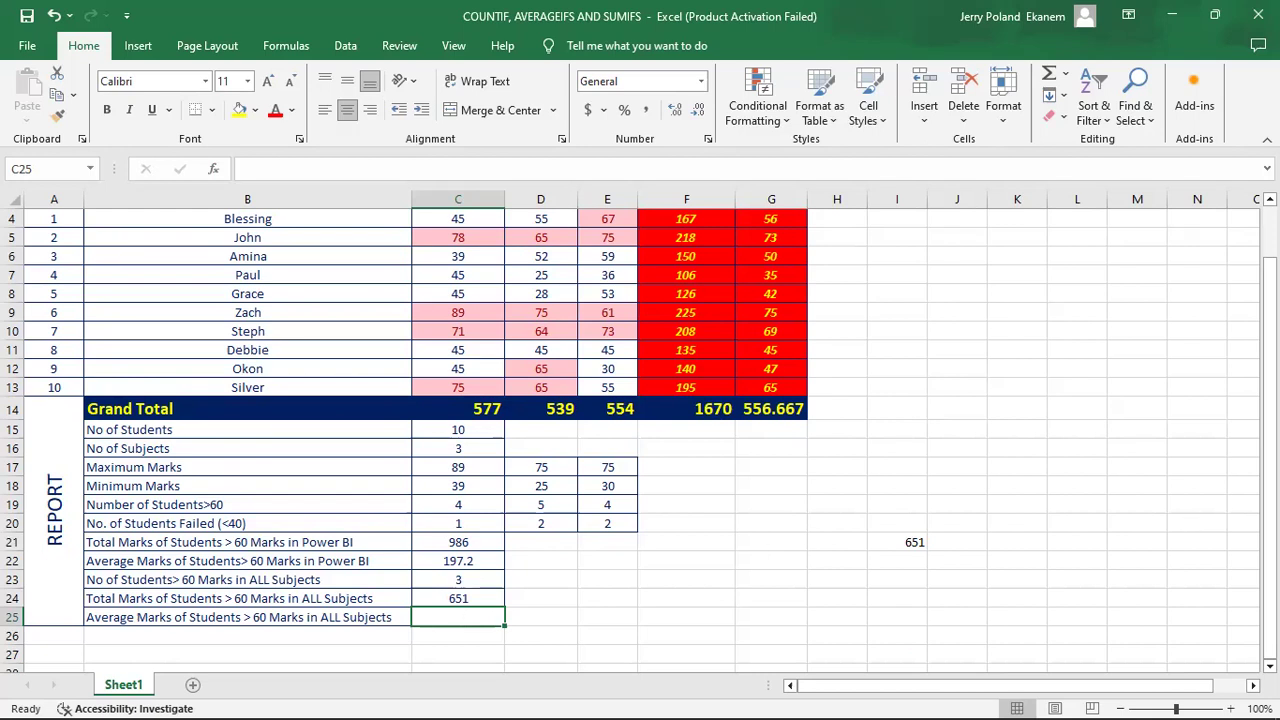
pyautogui.moveTo(1270, 466); pyautogui.dragTo(1270, 412)
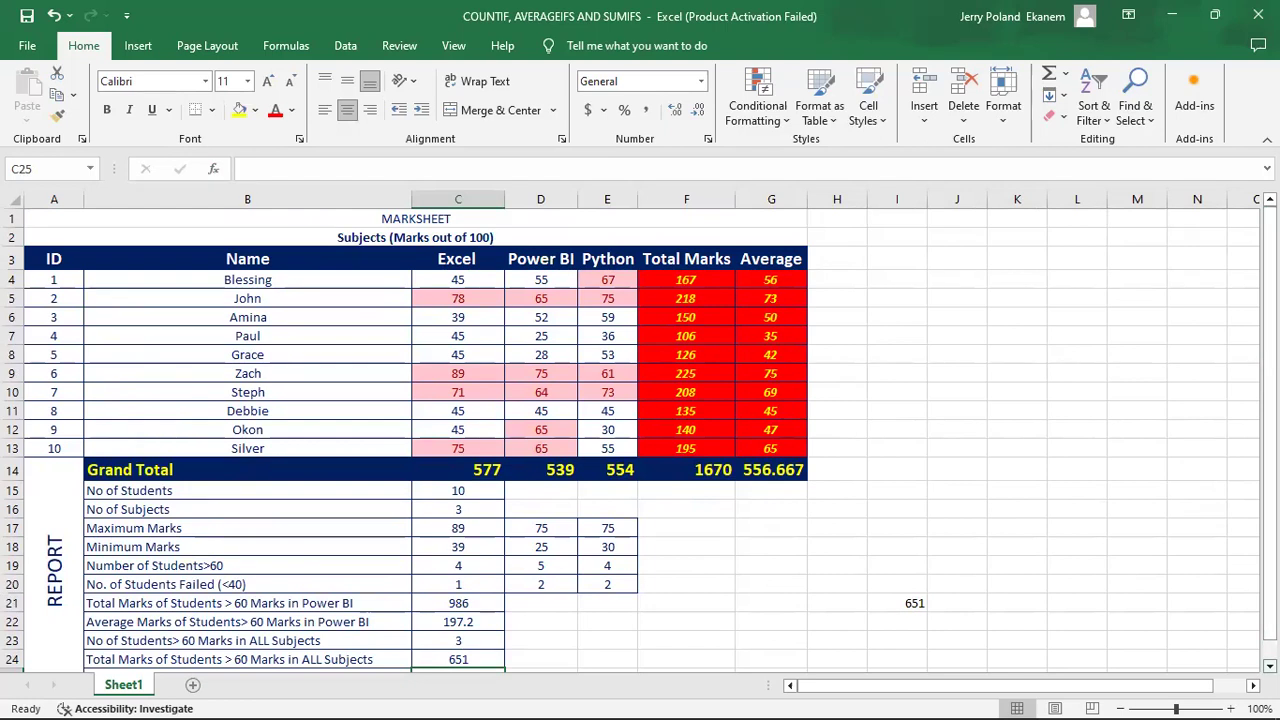
pyautogui.scroll(-1, 640, 440)
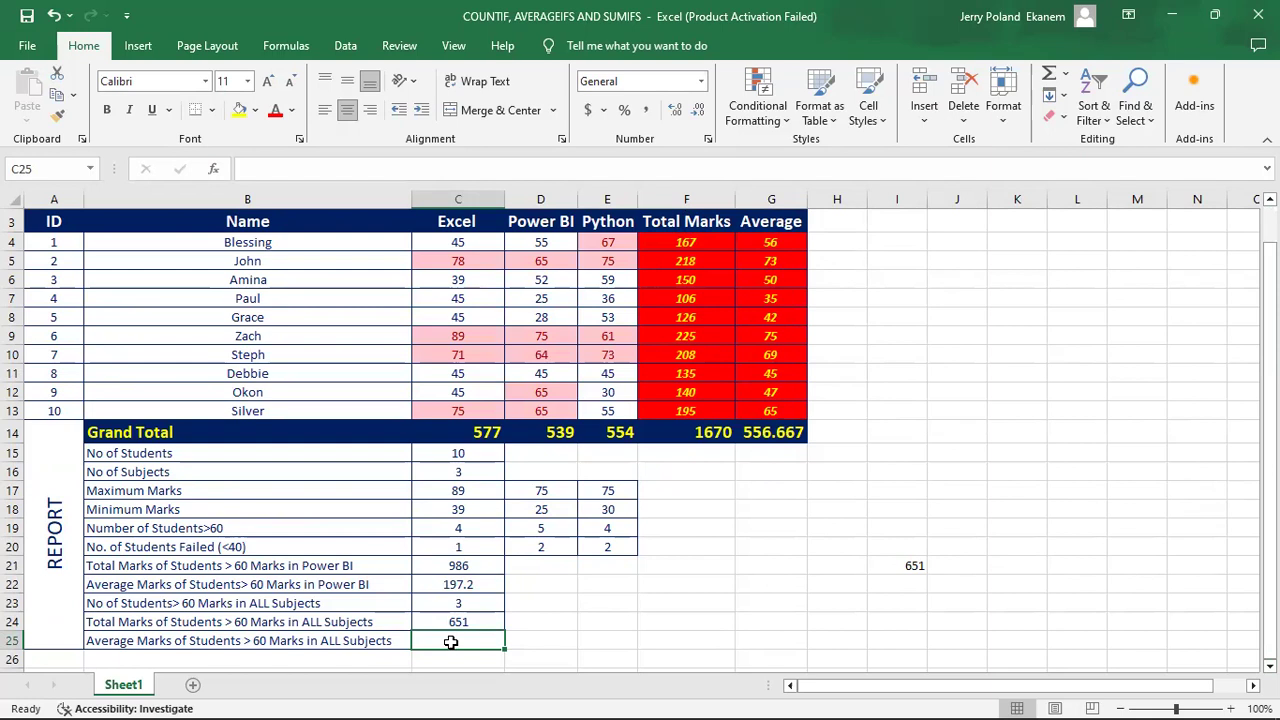
pyautogui.write('=')
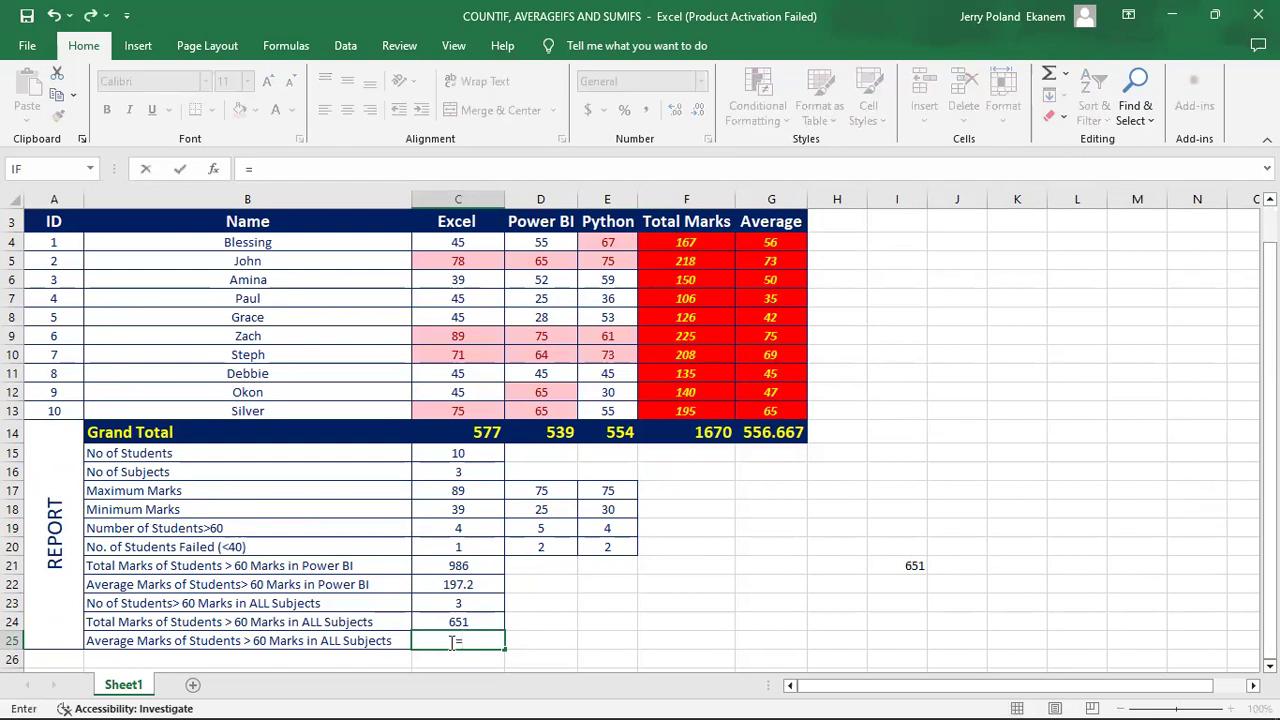
pyautogui.write('aver')
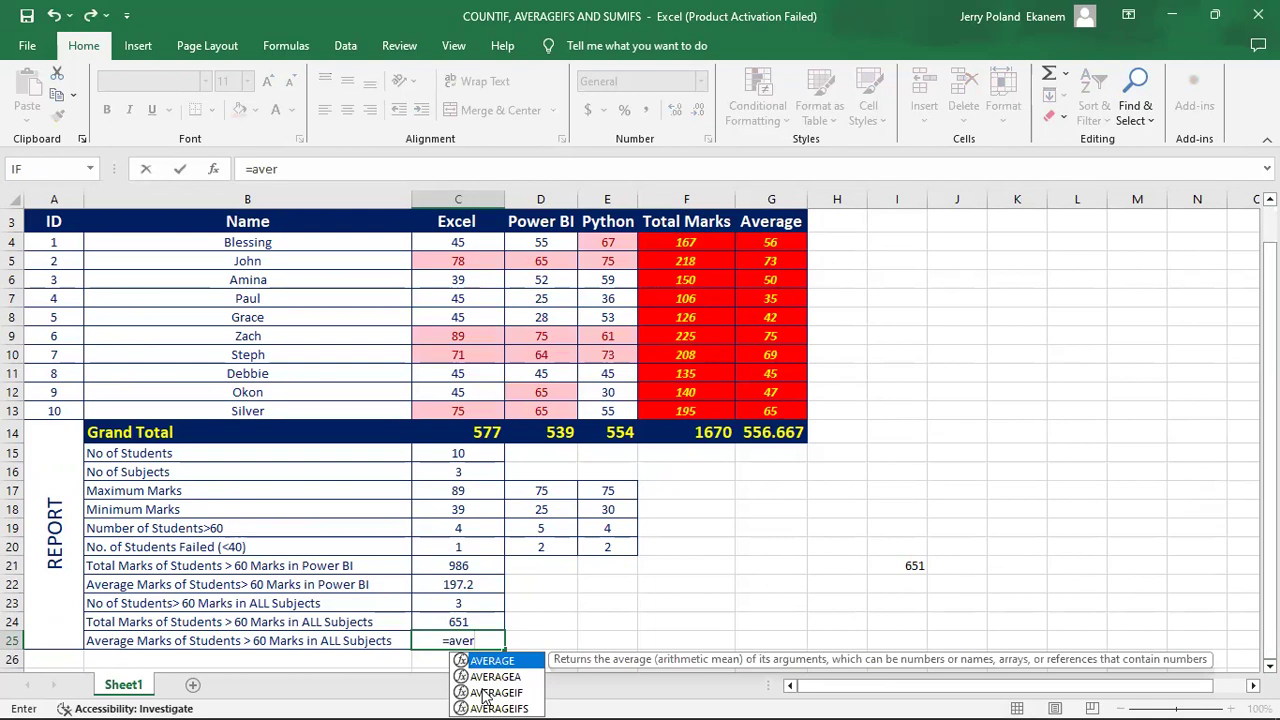
pyautogui.doubleClick(495, 708)
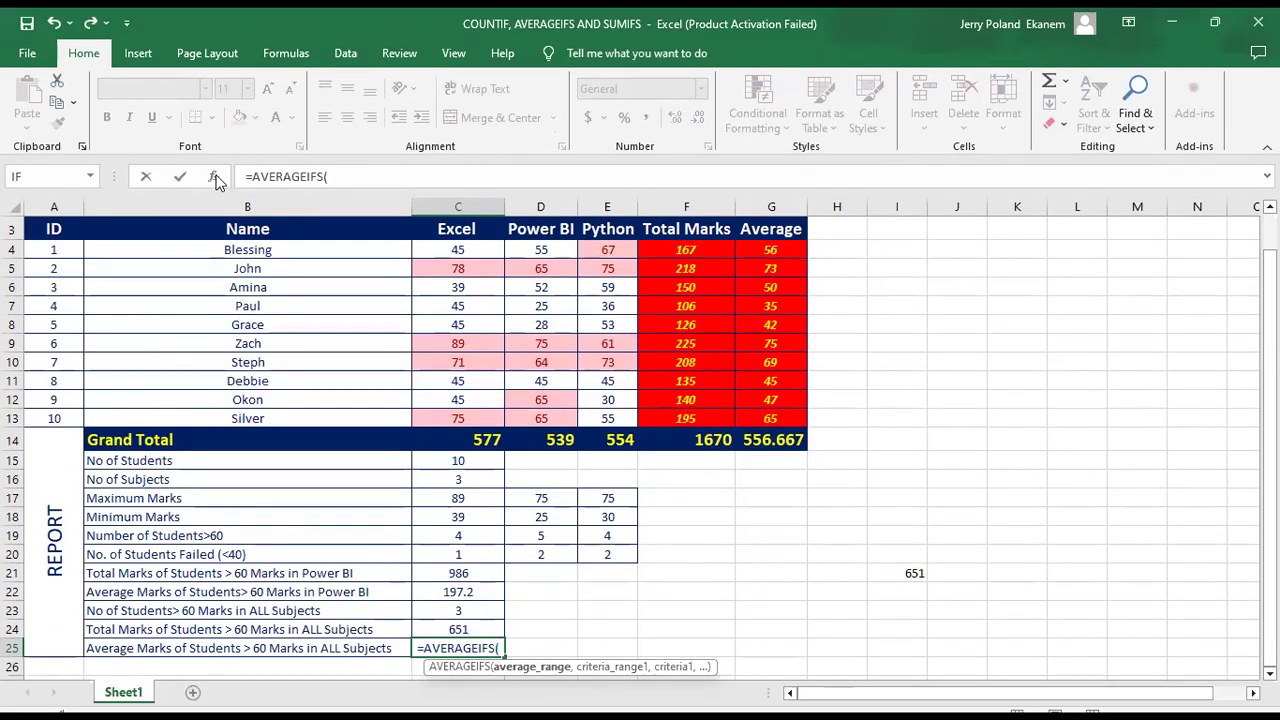
pyautogui.click(216, 177)
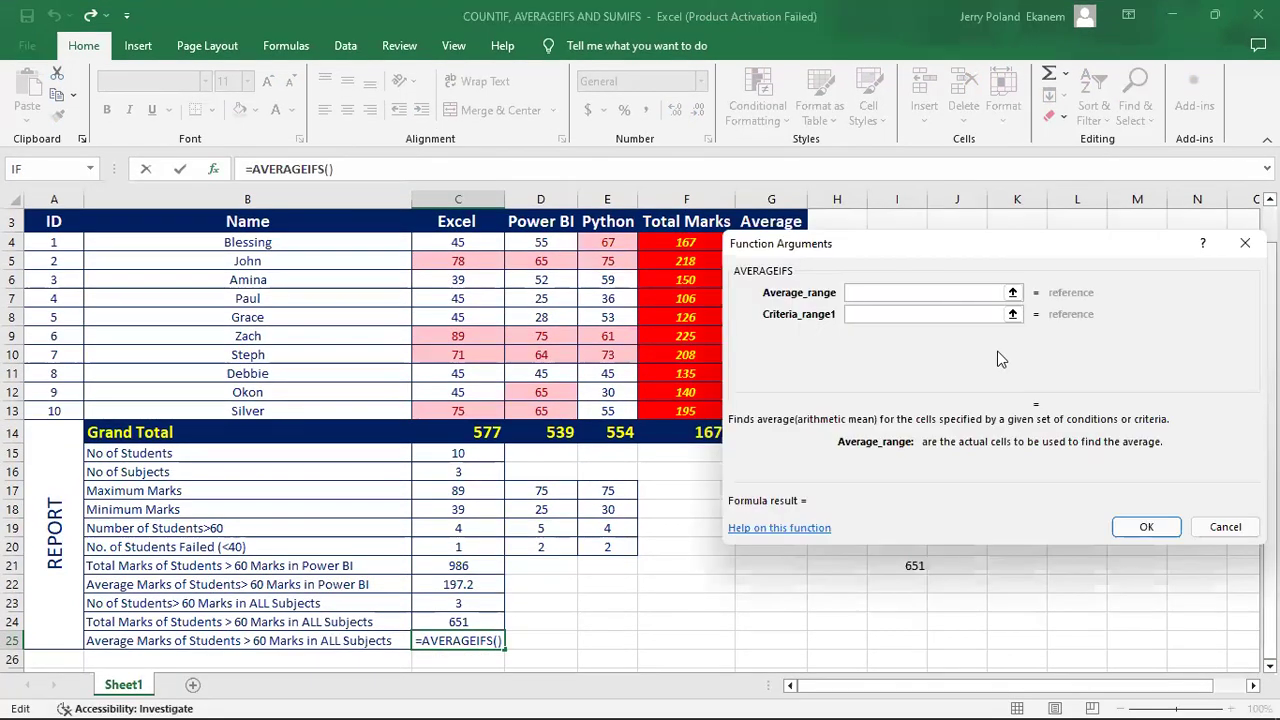
# Set the AVERAGEIFS average range to the total marks in F4:F13
pyautogui.click(678, 242)
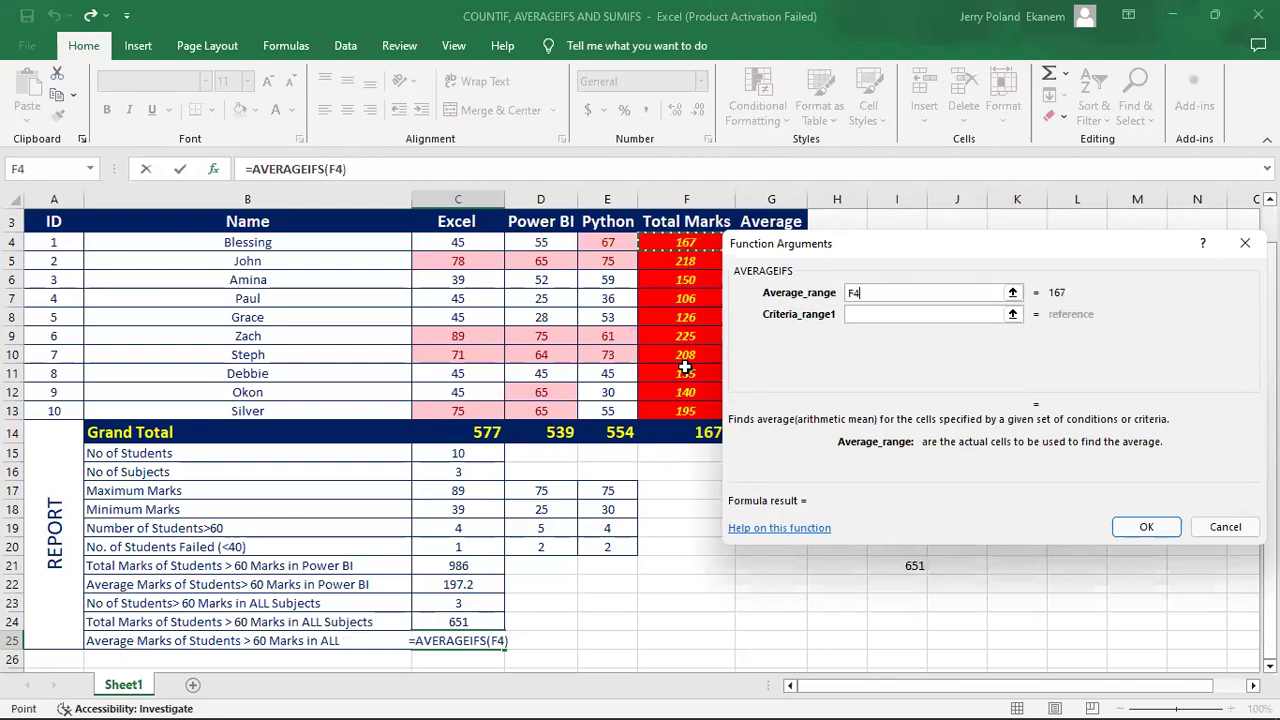
pyautogui.keyDown('shift'); pyautogui.click(686, 411); pyautogui.keyUp('shift')
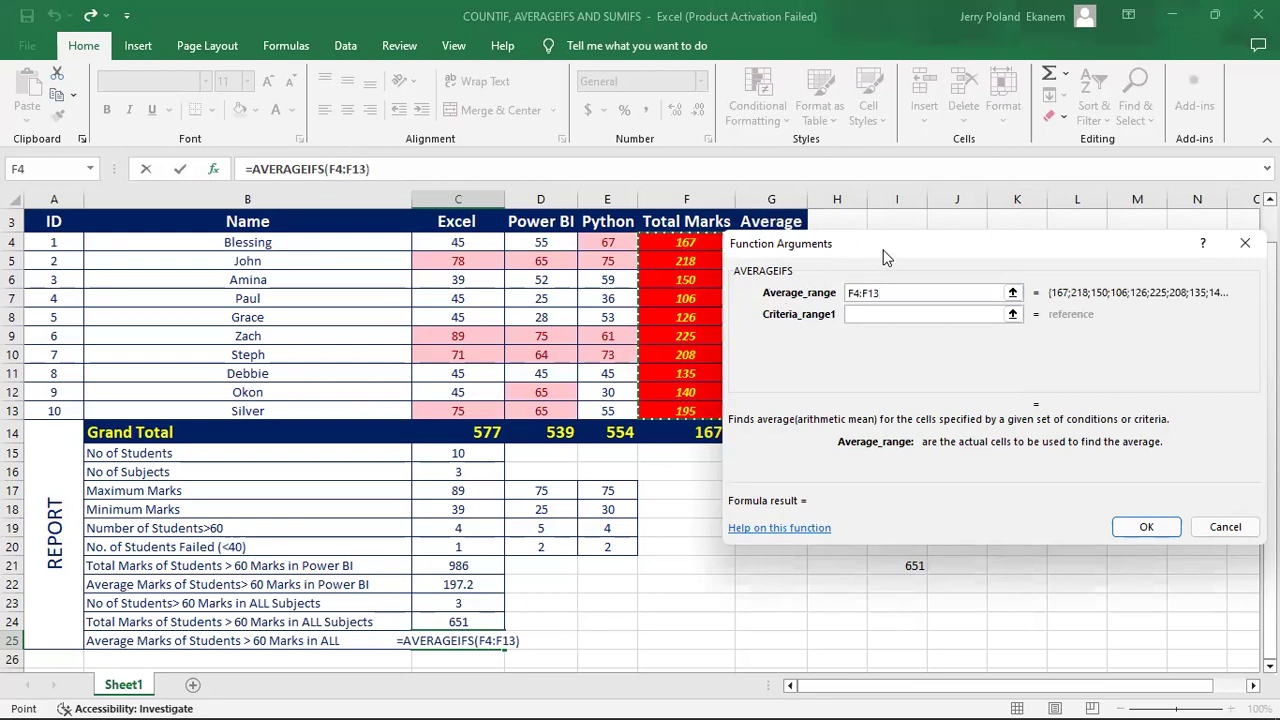
pyautogui.moveTo(884, 258); pyautogui.dragTo(1004, 296)
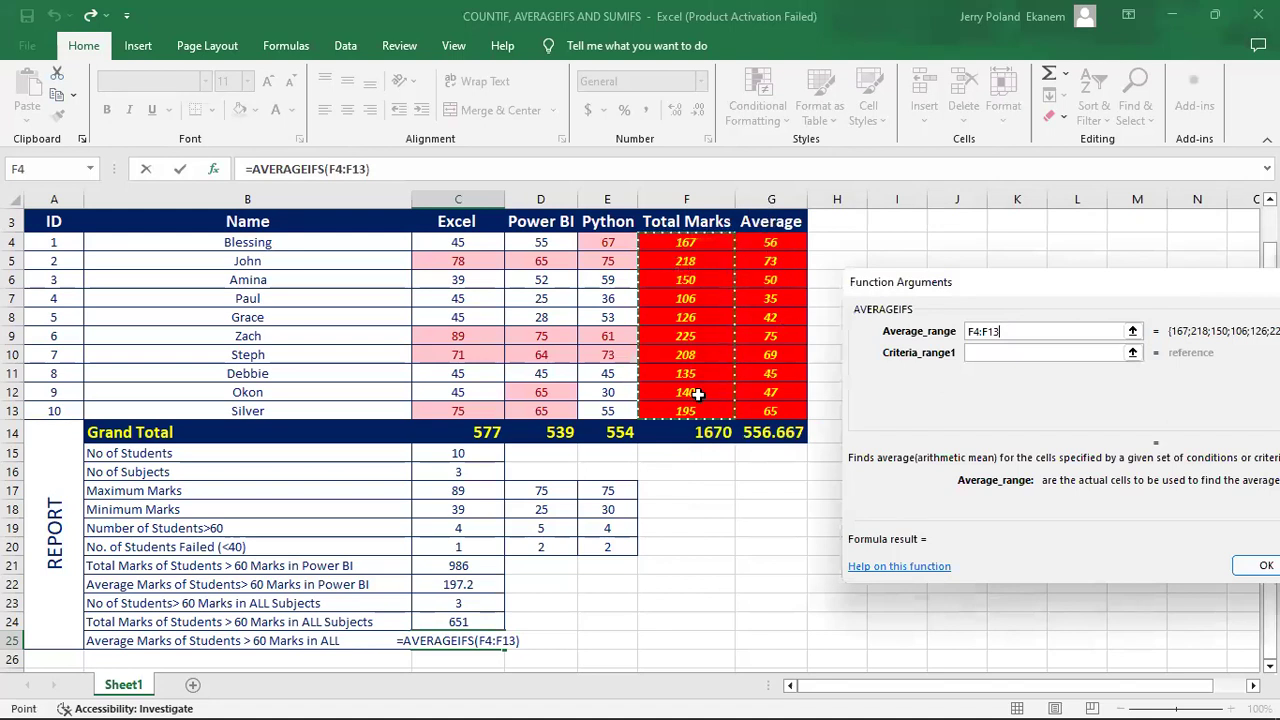
# Add the first AVERAGEIFS condition on the Excel marks in C4:C13 with criteria >60
pyautogui.click(985, 352)
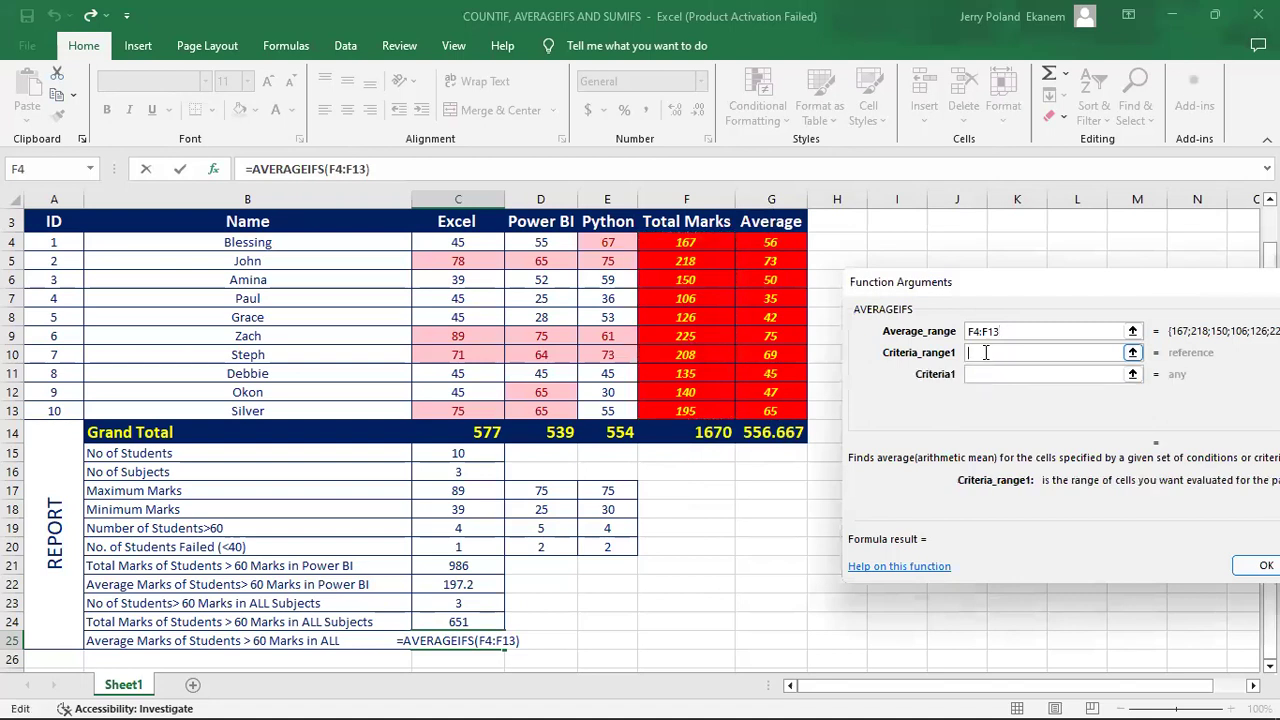
pyautogui.click(454, 240)
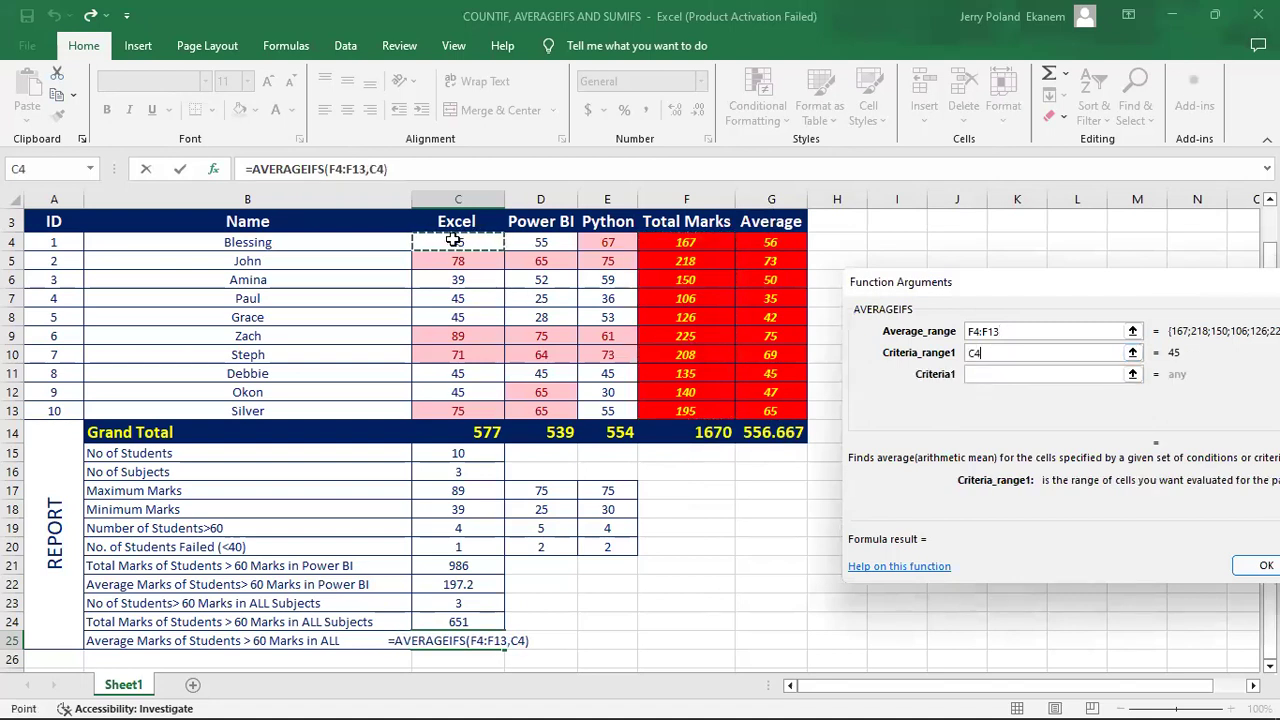
pyautogui.keyDown('shift'); pyautogui.click(463, 410); pyautogui.keyUp('shift')
pyautogui.click(1005, 373)
pyautogui.write('>60')
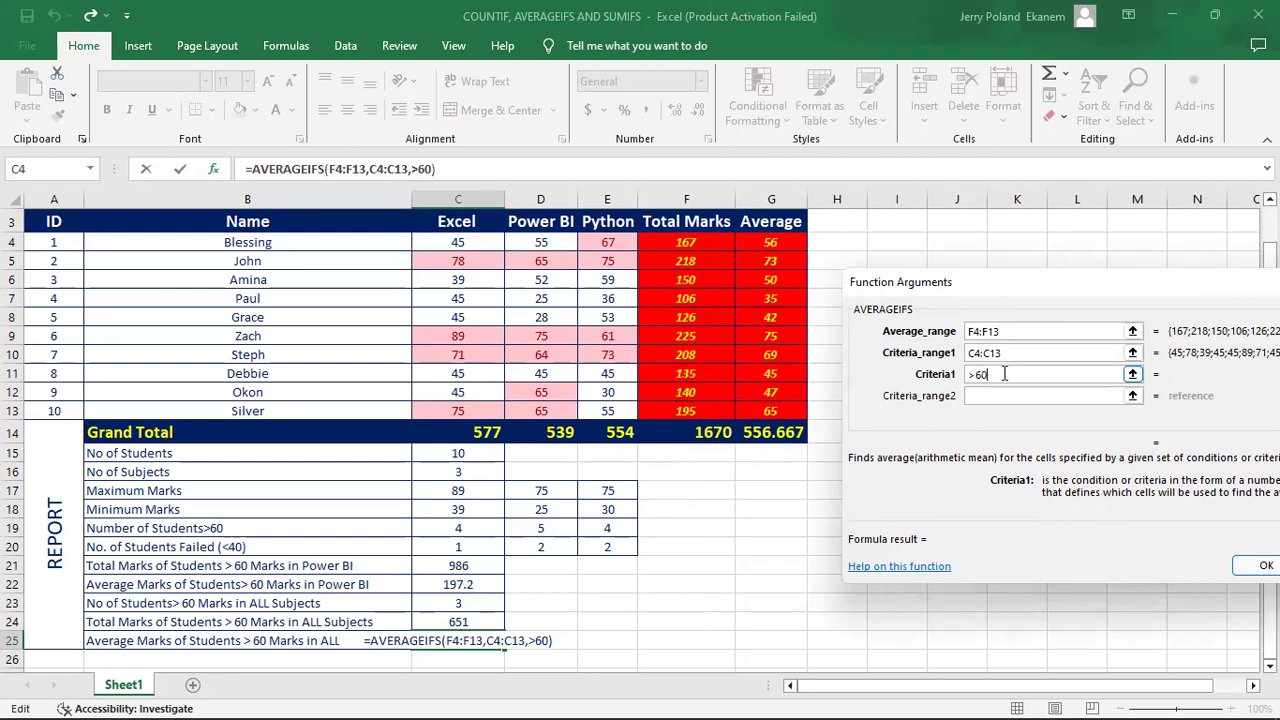
# Add the second AVERAGEIFS condition on the Power BI marks in D4:D13 with criteria >60
pyautogui.click(1000, 395)
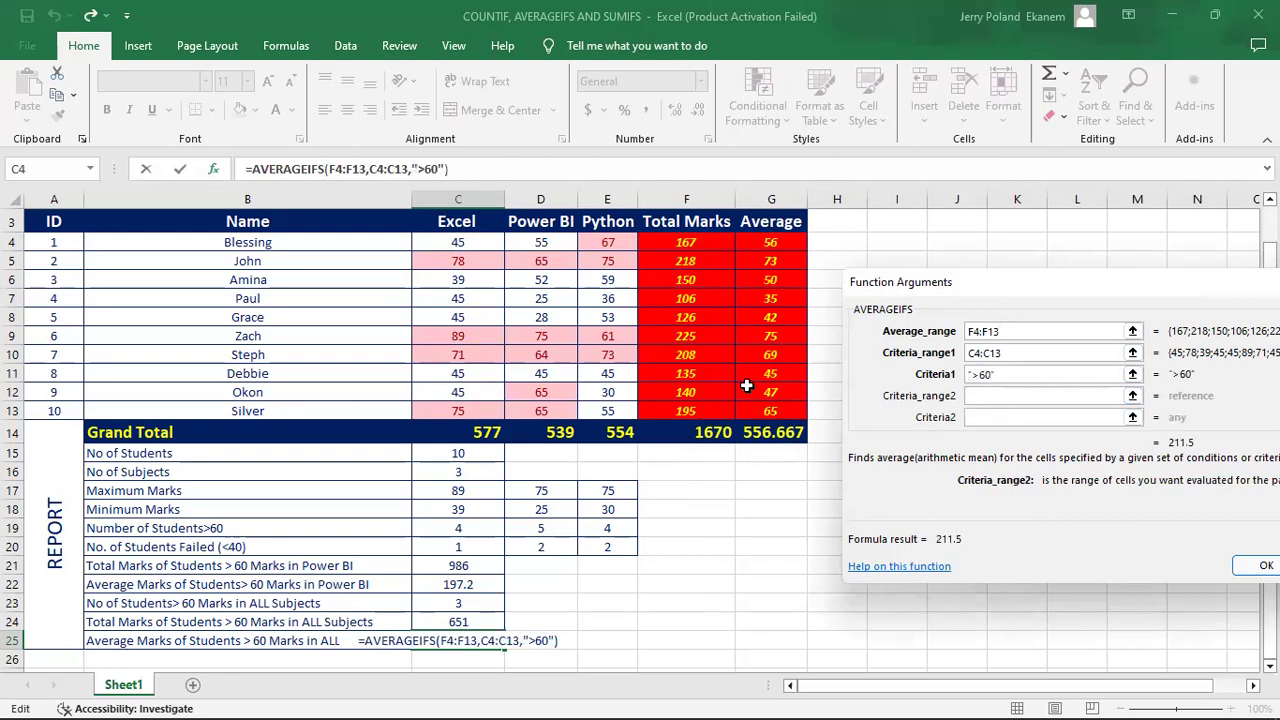
pyautogui.click(538, 240)
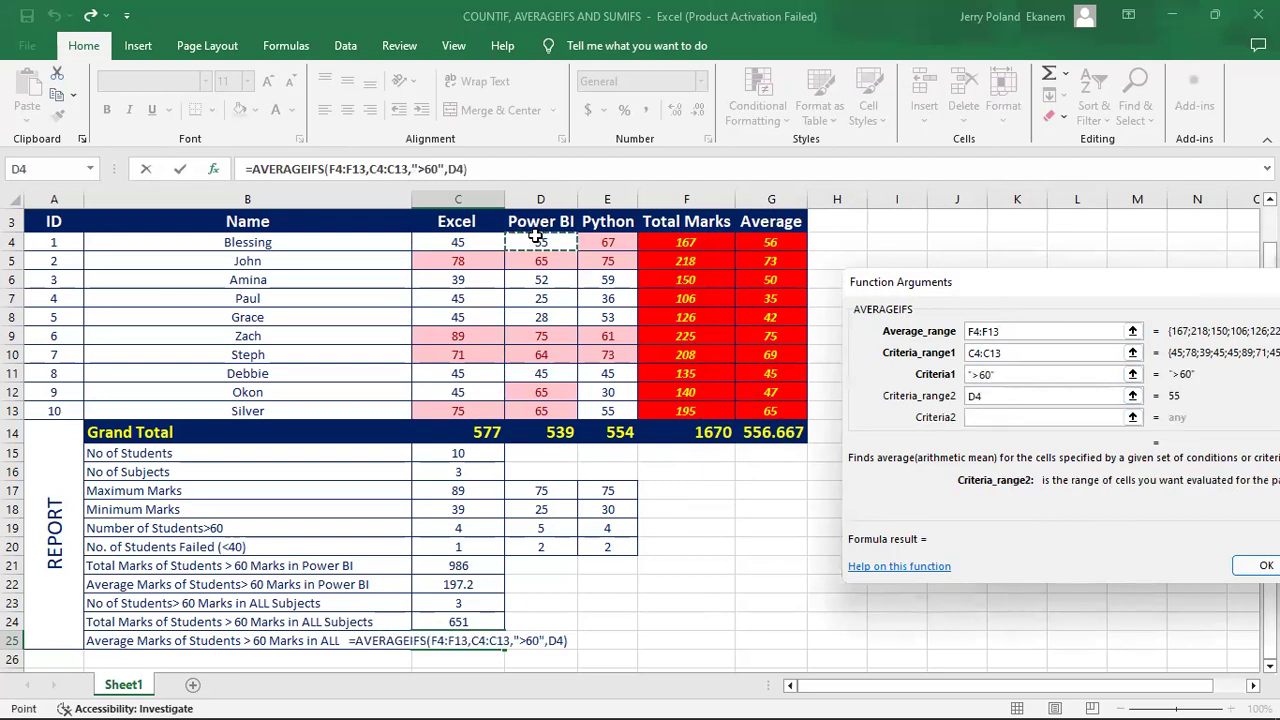
pyautogui.keyDown('shift'); pyautogui.click(541, 410); pyautogui.keyUp('shift')
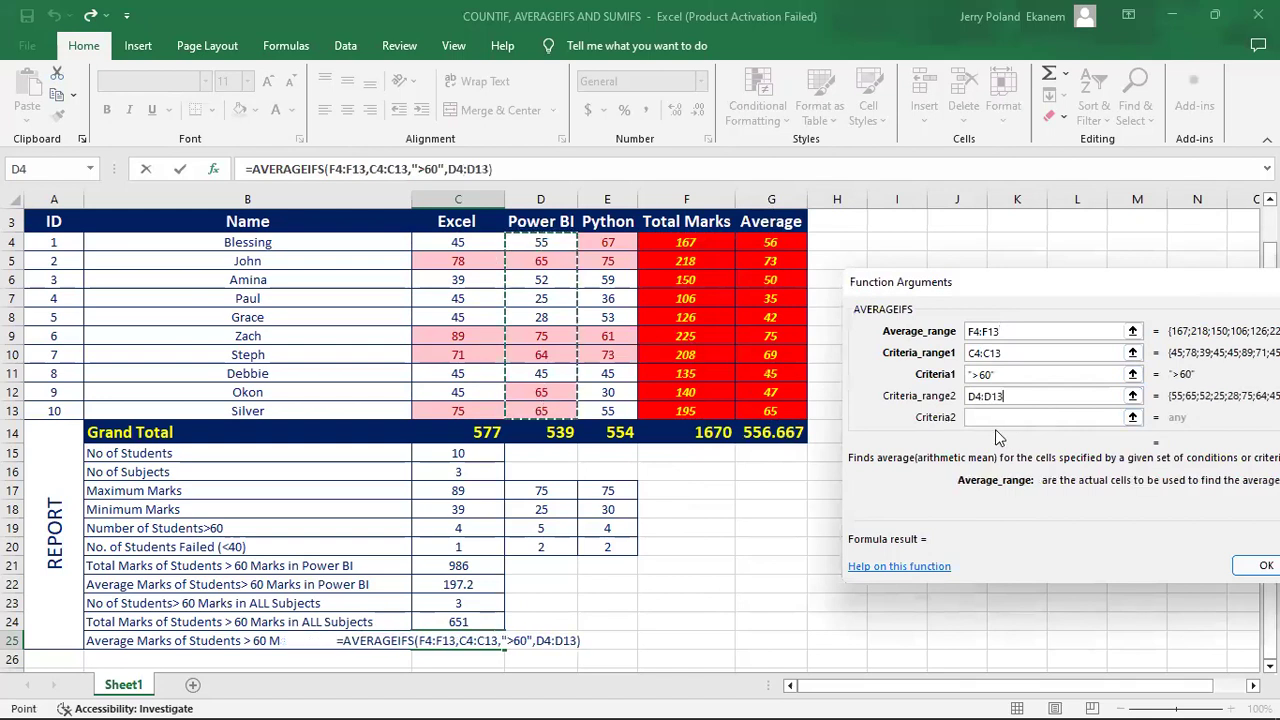
pyautogui.click(980, 416)
pyautogui.write('>60')
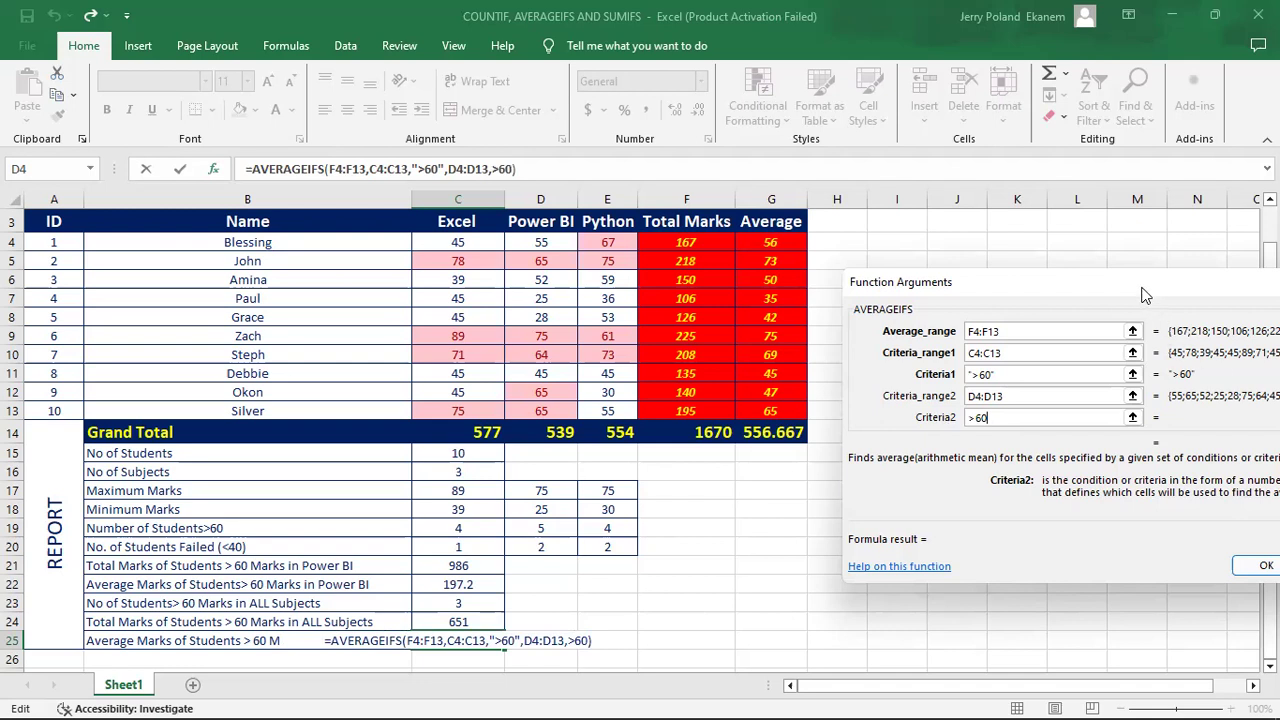
# Add the third AVERAGEIFS condition on the Python marks in E4:E13 with criteria >60 and complete the formula in C25
pyautogui.moveTo(1145, 295); pyautogui.dragTo(1056, 308)
pyautogui.press('Tab')
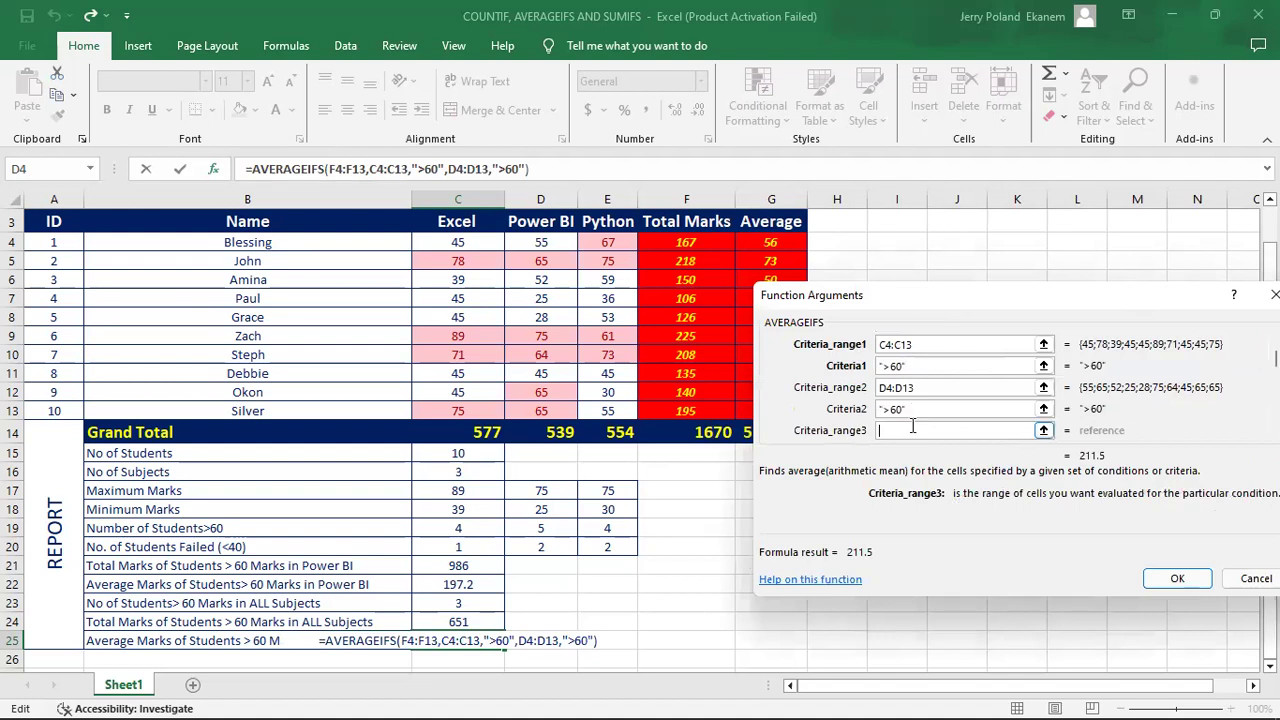
pyautogui.click(607, 242)
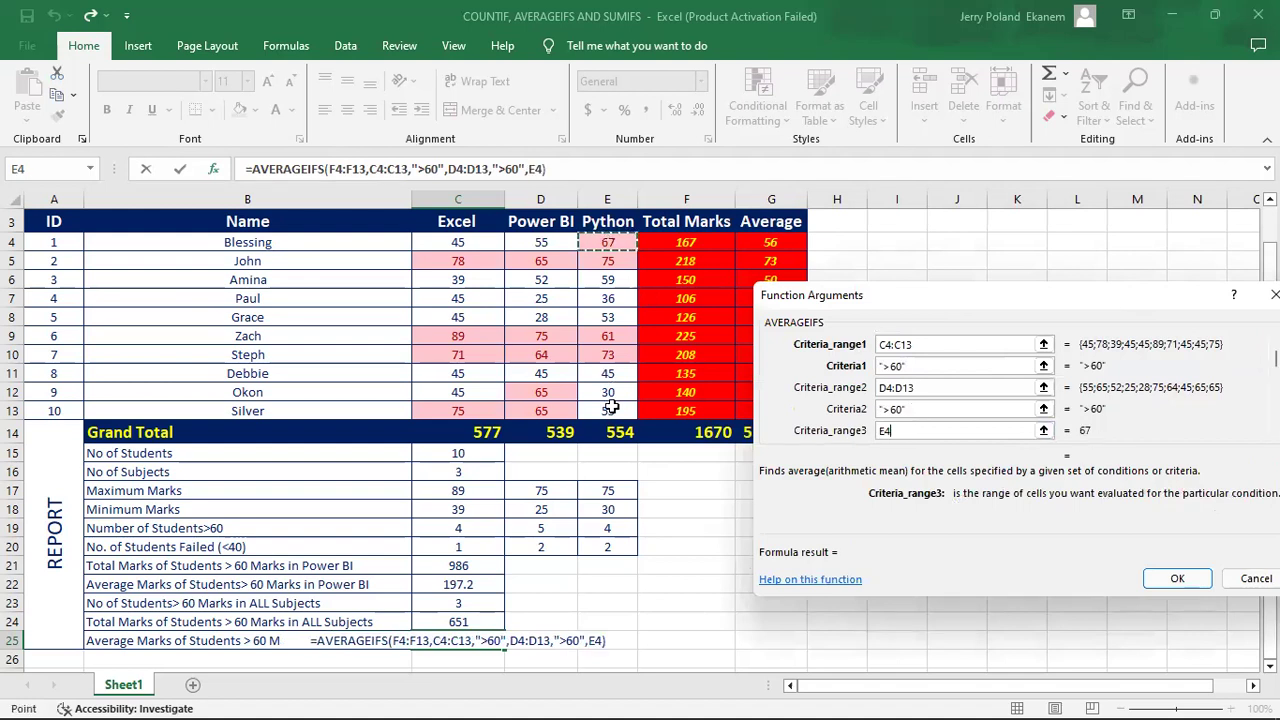
pyautogui.hotkey('ctrl', 'shift', 'Down')
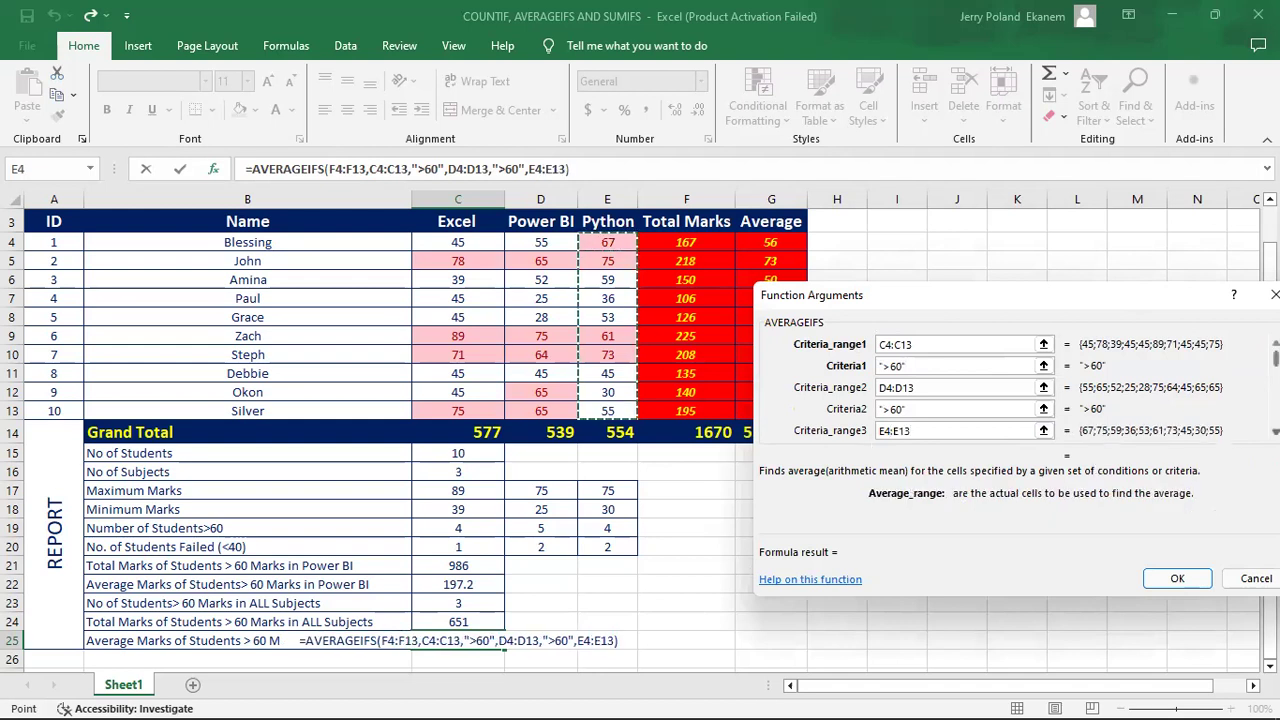
pyautogui.press('Tab')
pyautogui.write('>60')
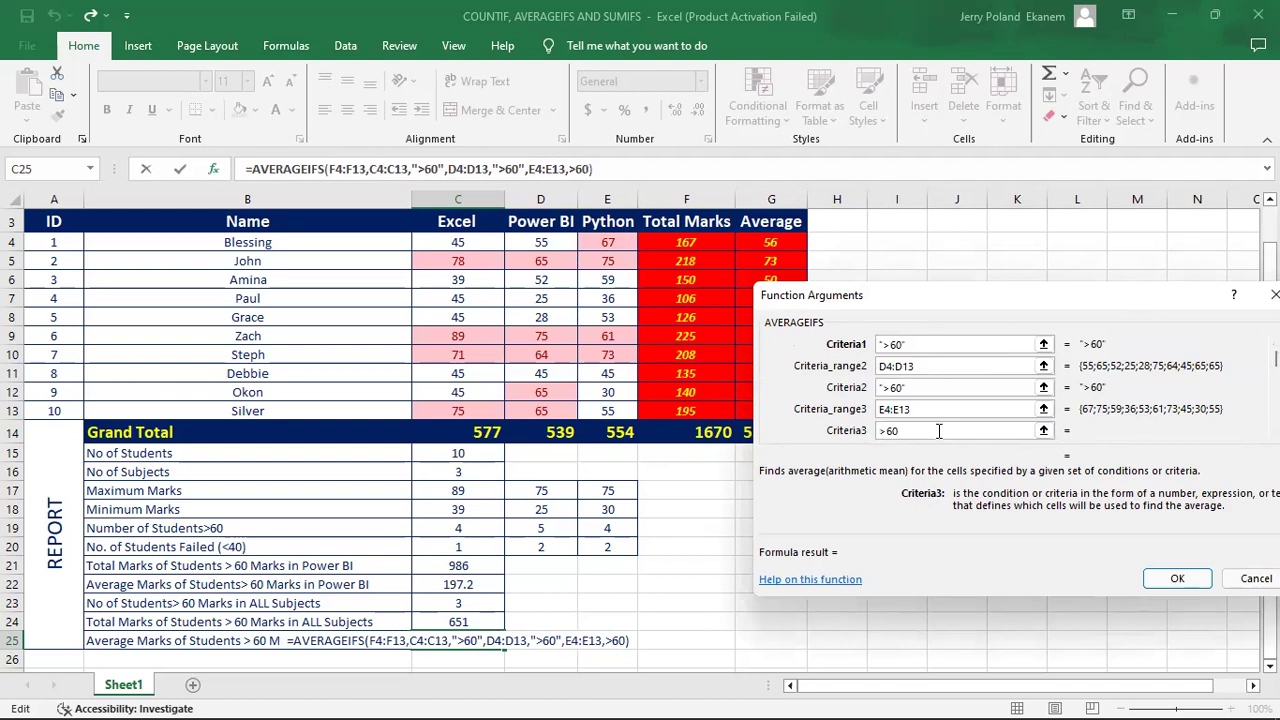
pyautogui.click(1175, 578)
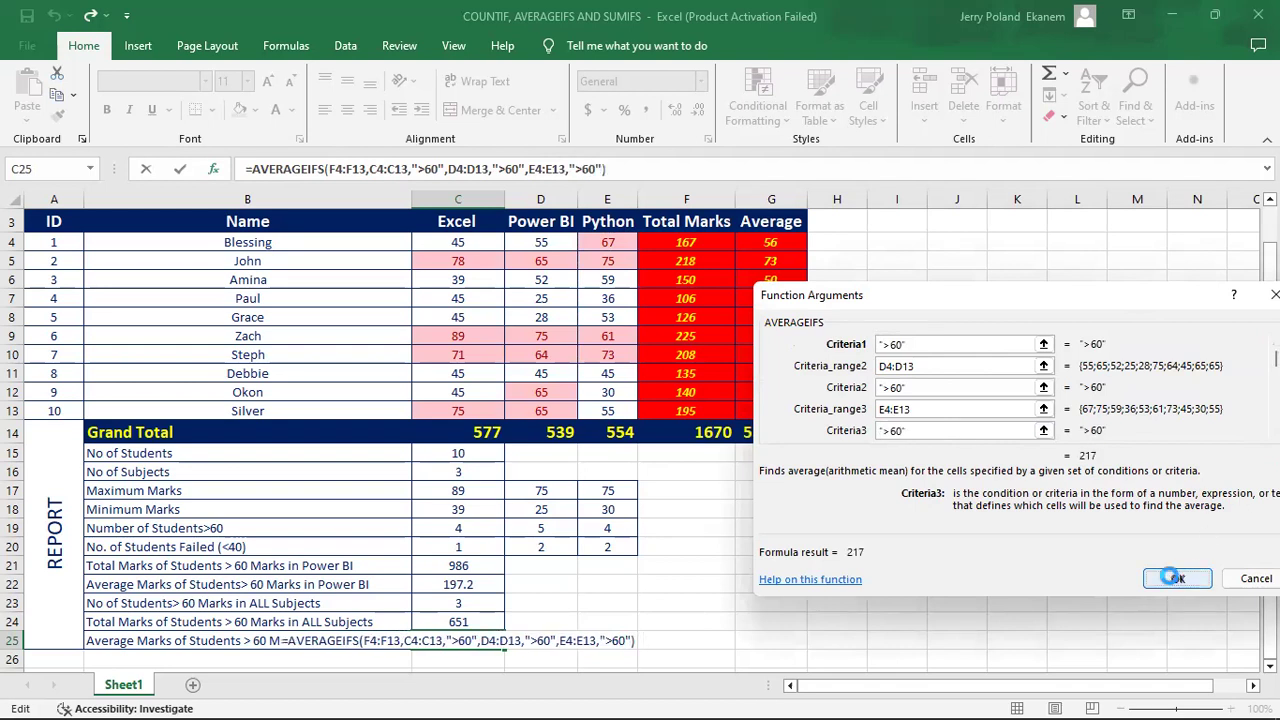
pyautogui.click(550, 633)
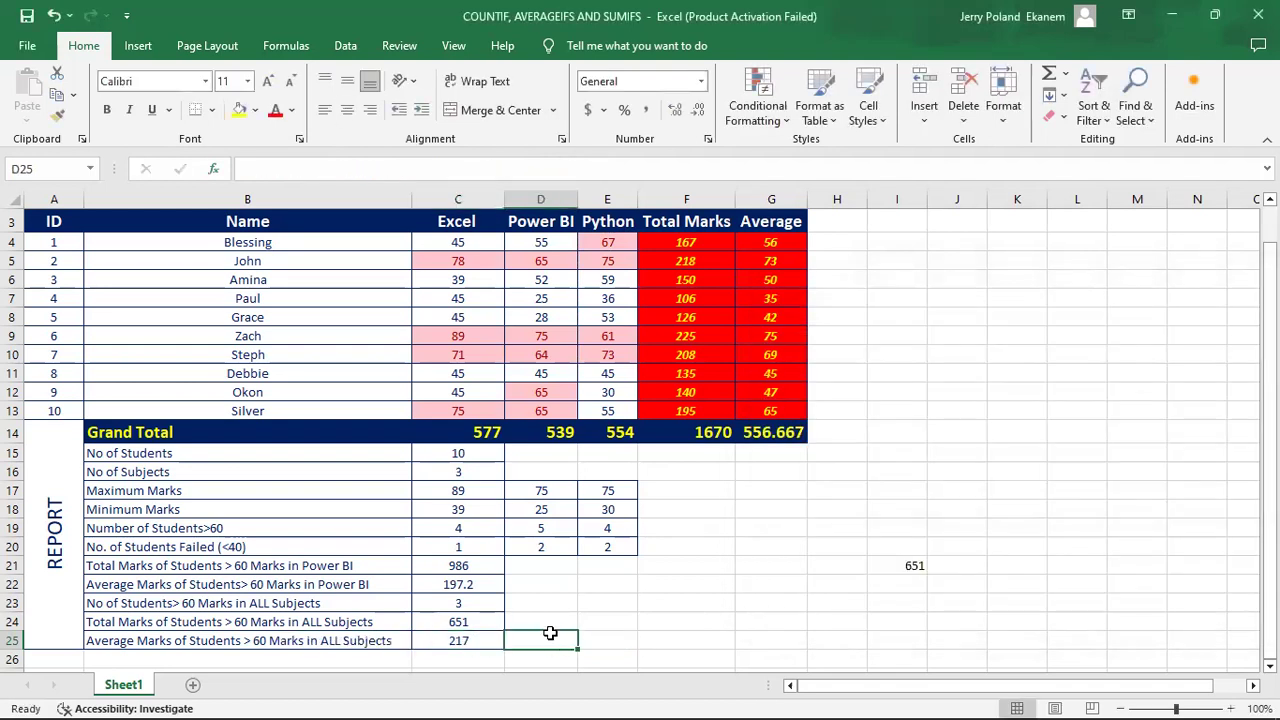
# Examine the all-subjects average in C25 against the Total Marks and Average entries of the students above 60 in every subject
pyautogui.press('Down')
pyautogui.press('Down')
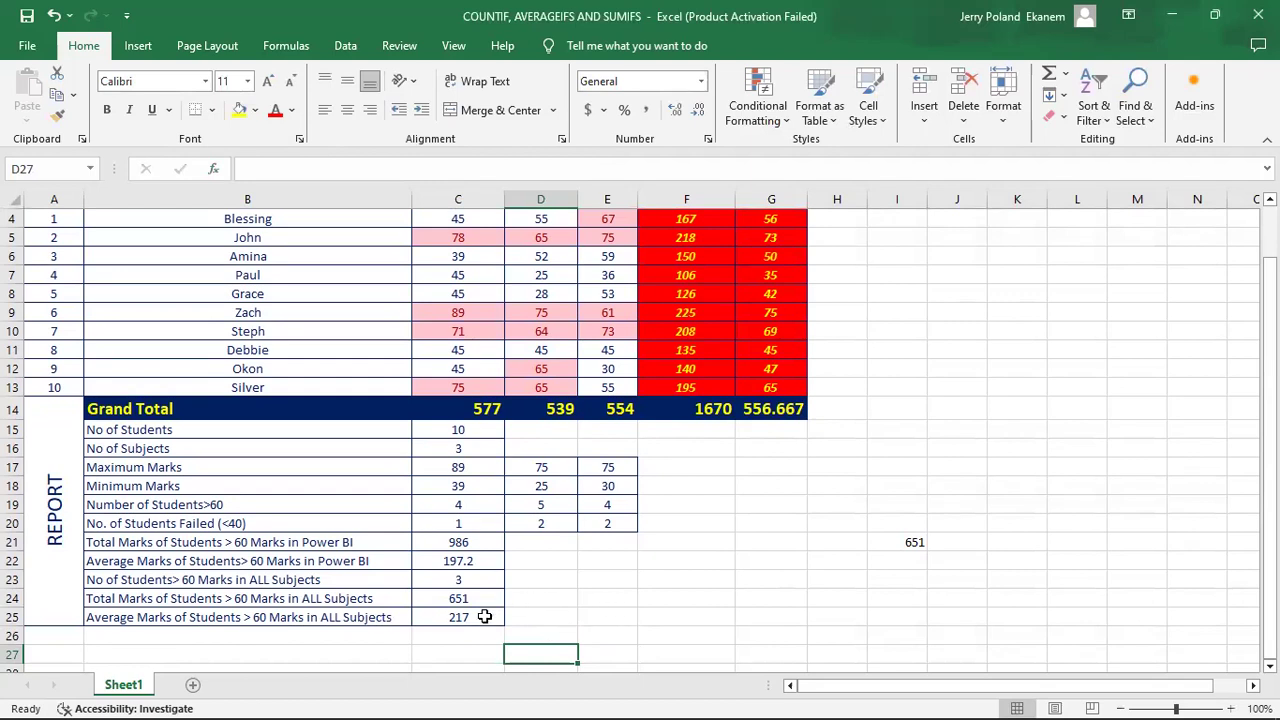
pyautogui.click(484, 617)
pyautogui.click(533, 614)
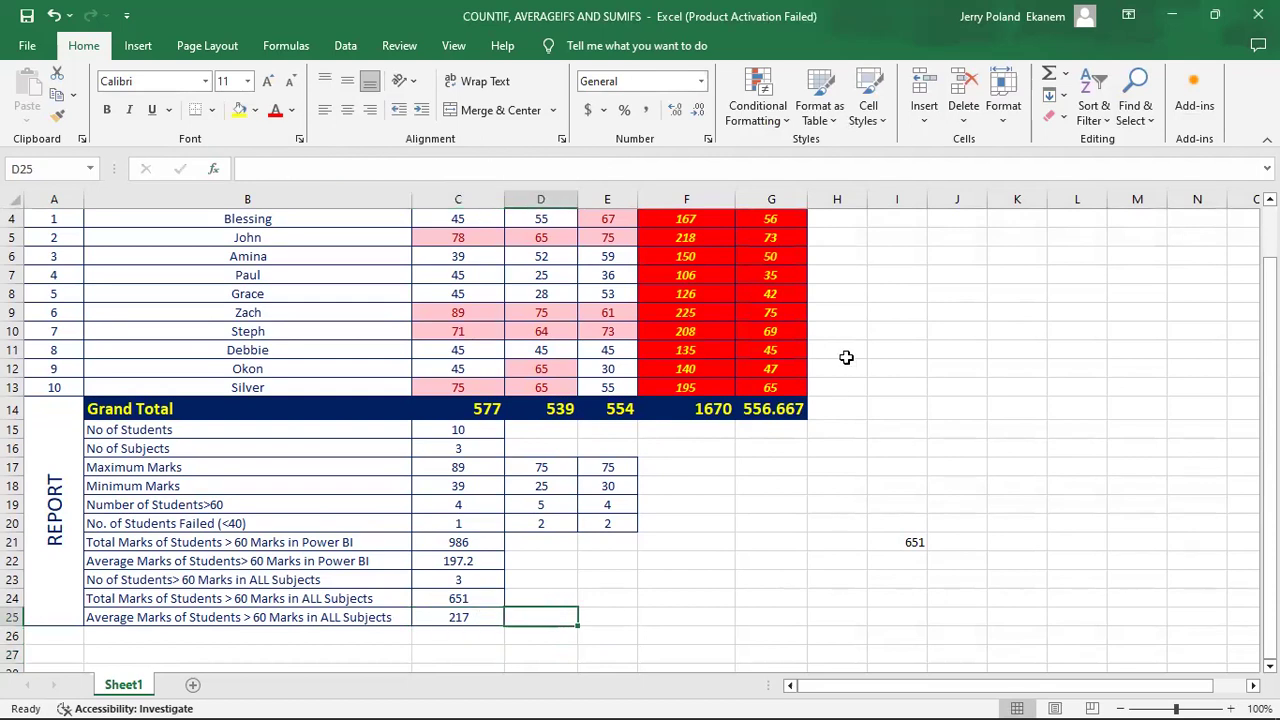
pyautogui.click(762, 312)
pyautogui.press('Up')
pyautogui.press('Up')
pyautogui.press('Up')
pyautogui.press('Up')
pyautogui.press('Up')
pyautogui.press('Up')
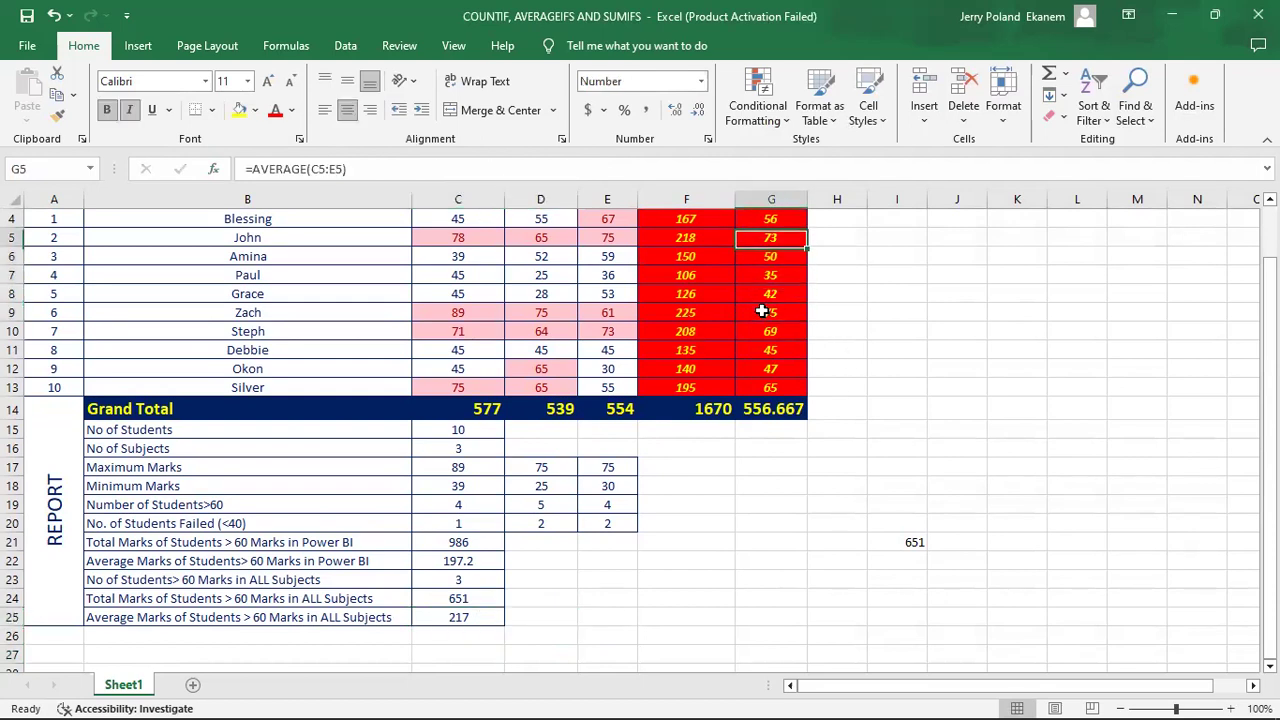
pyautogui.press('Down')
pyautogui.press('Down')
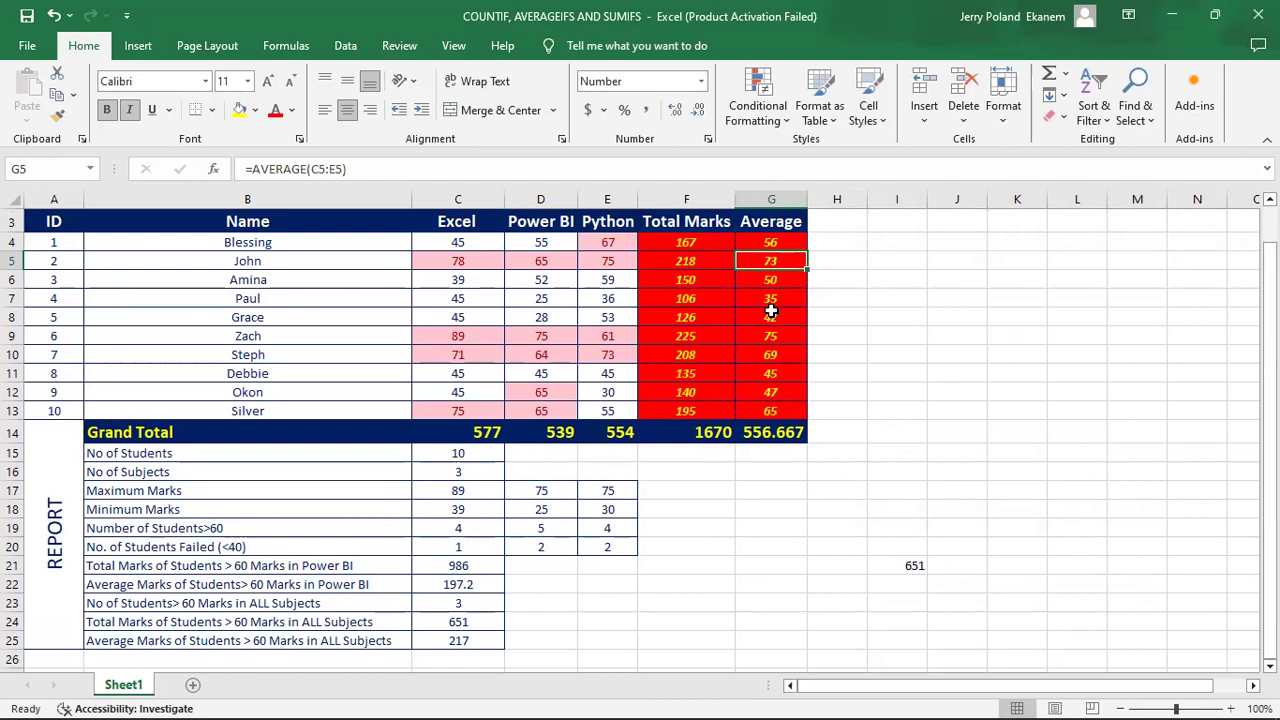
pyautogui.click(678, 263)
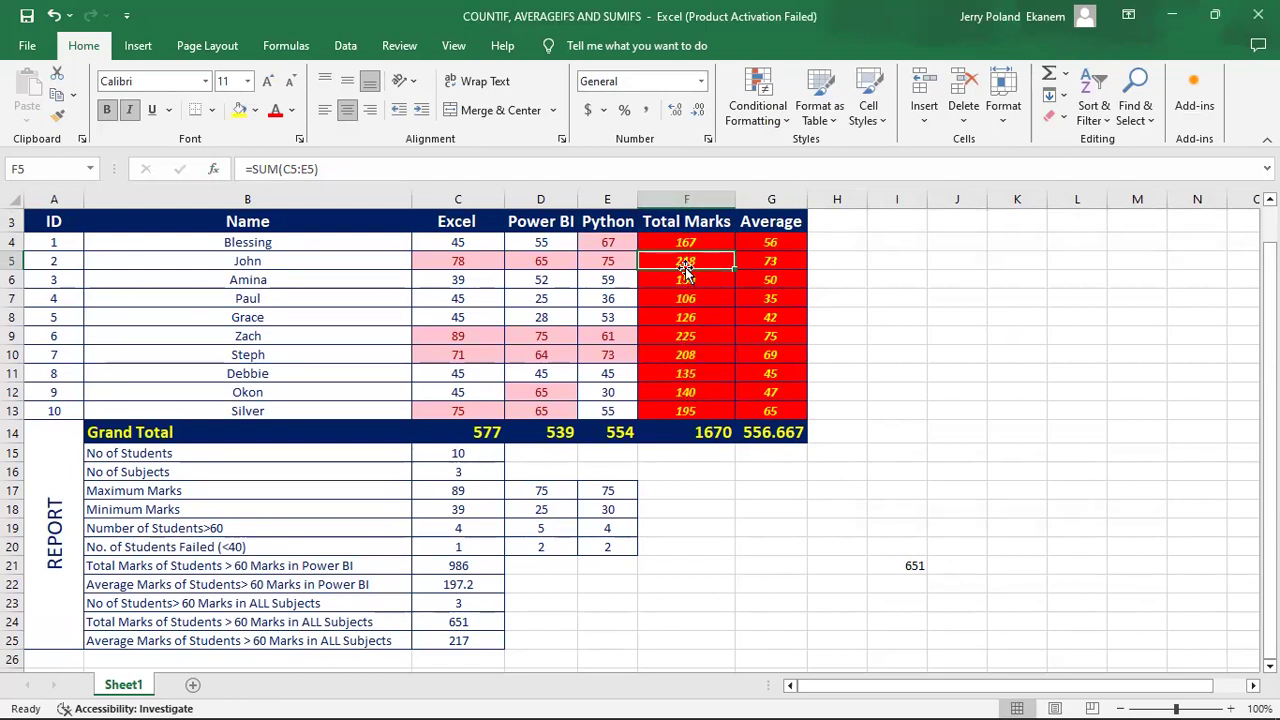
pyautogui.click(780, 260)
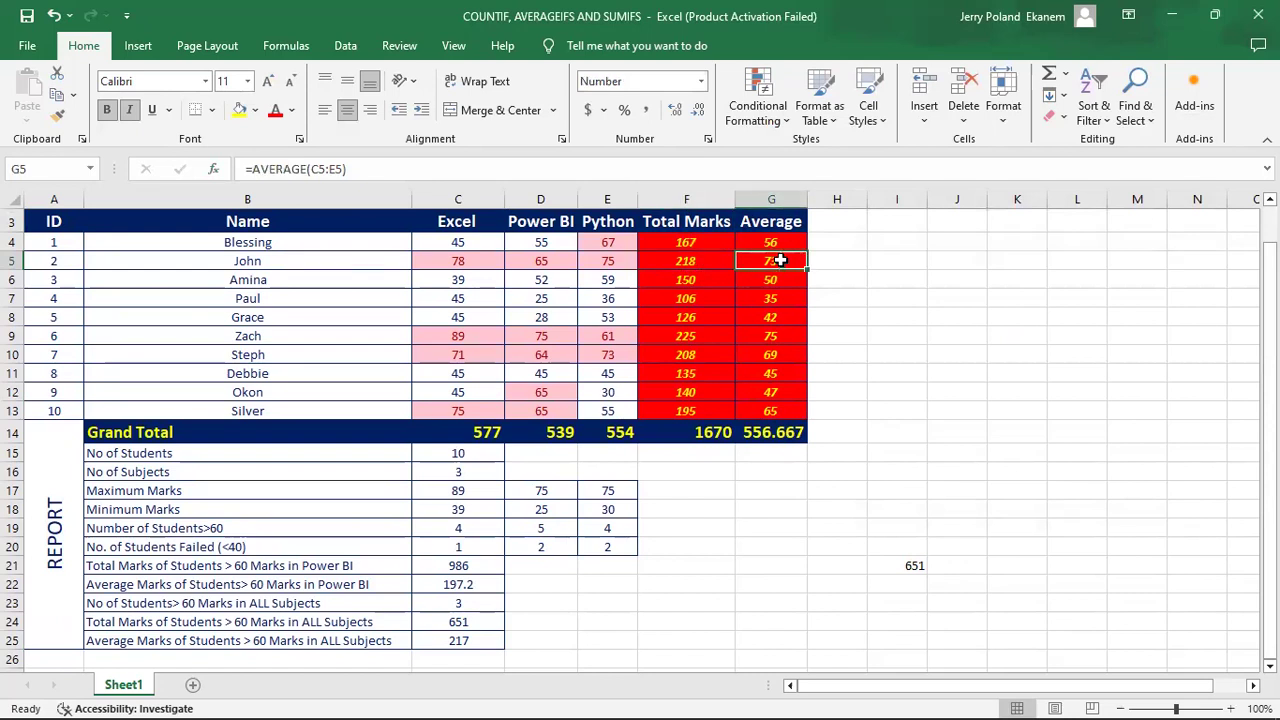
# Enter a SUM formula in I17 adding the Average column entries in G5, G9 and G10
pyautogui.click(902, 488)
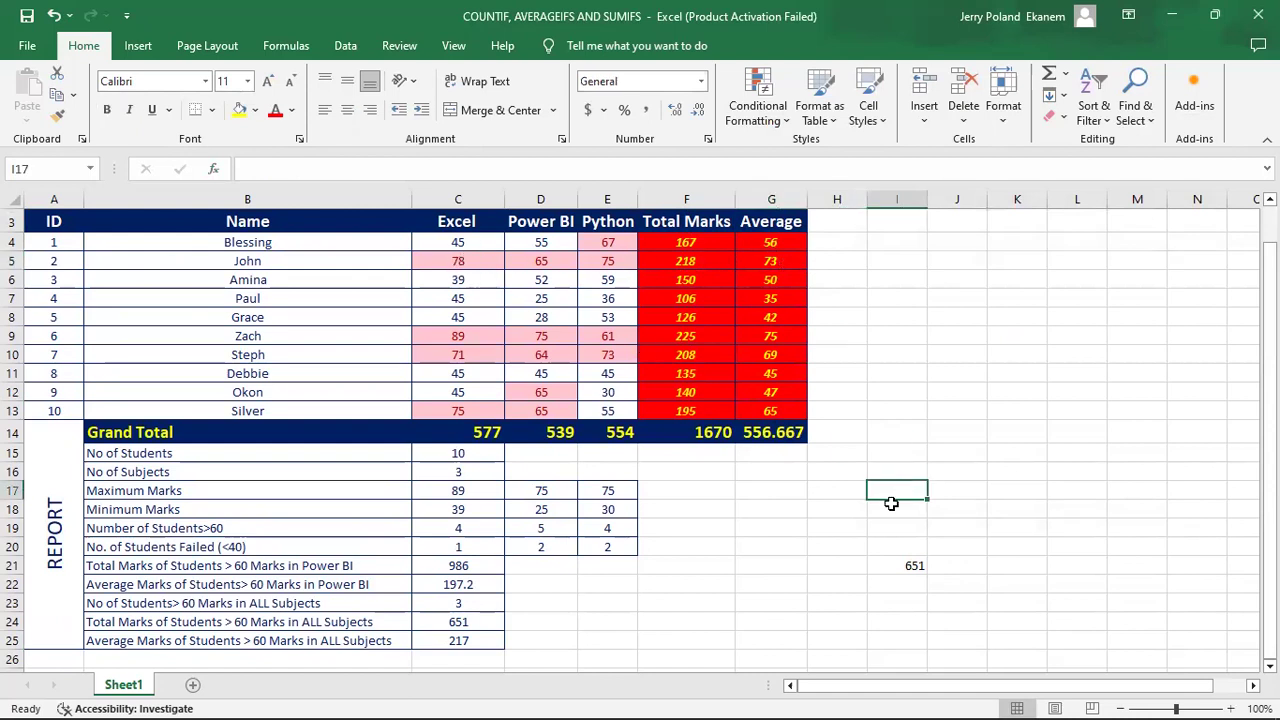
pyautogui.write('=')
pyautogui.click(764, 261)
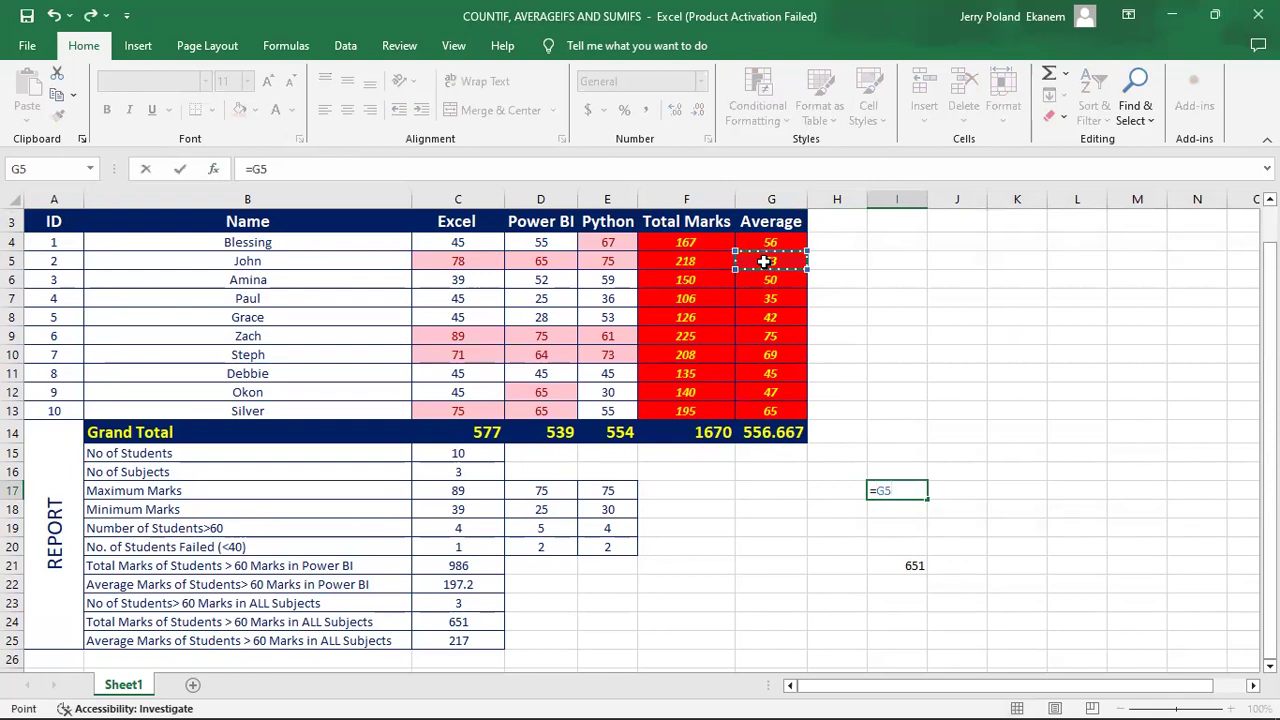
pyautogui.press('BackSpace')
pyautogui.press('BackSpace')
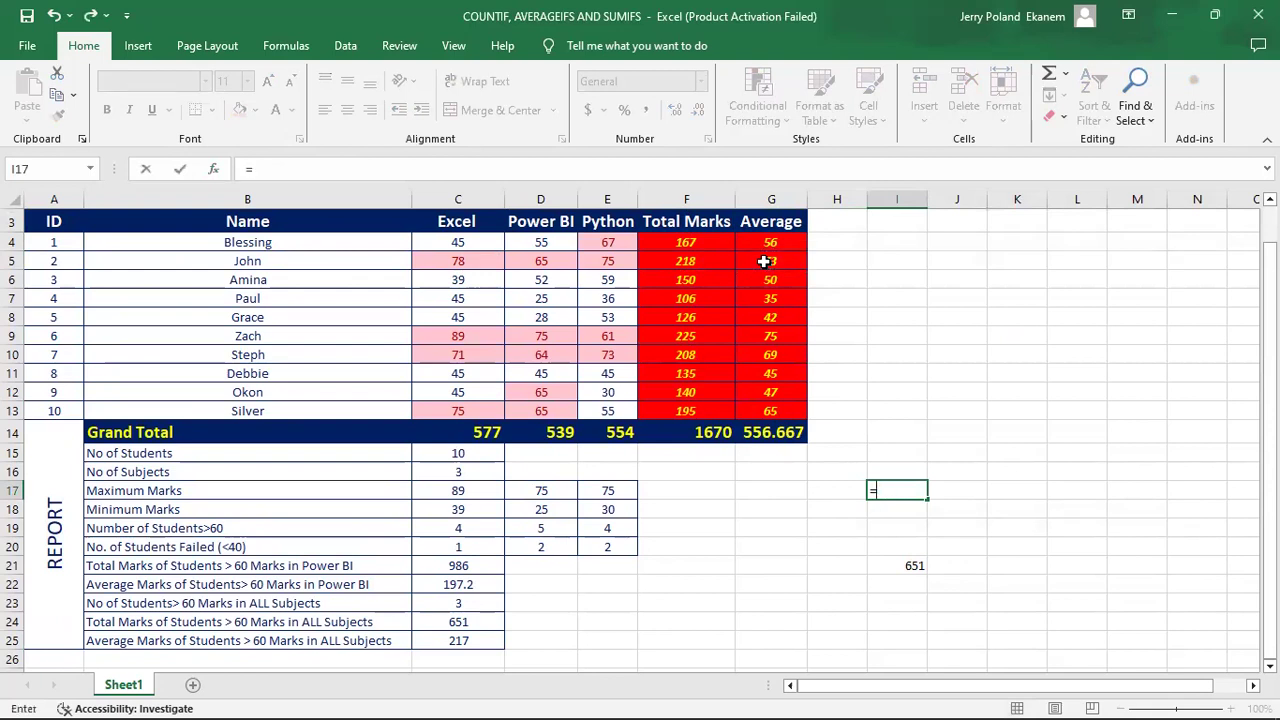
pyautogui.write('su')
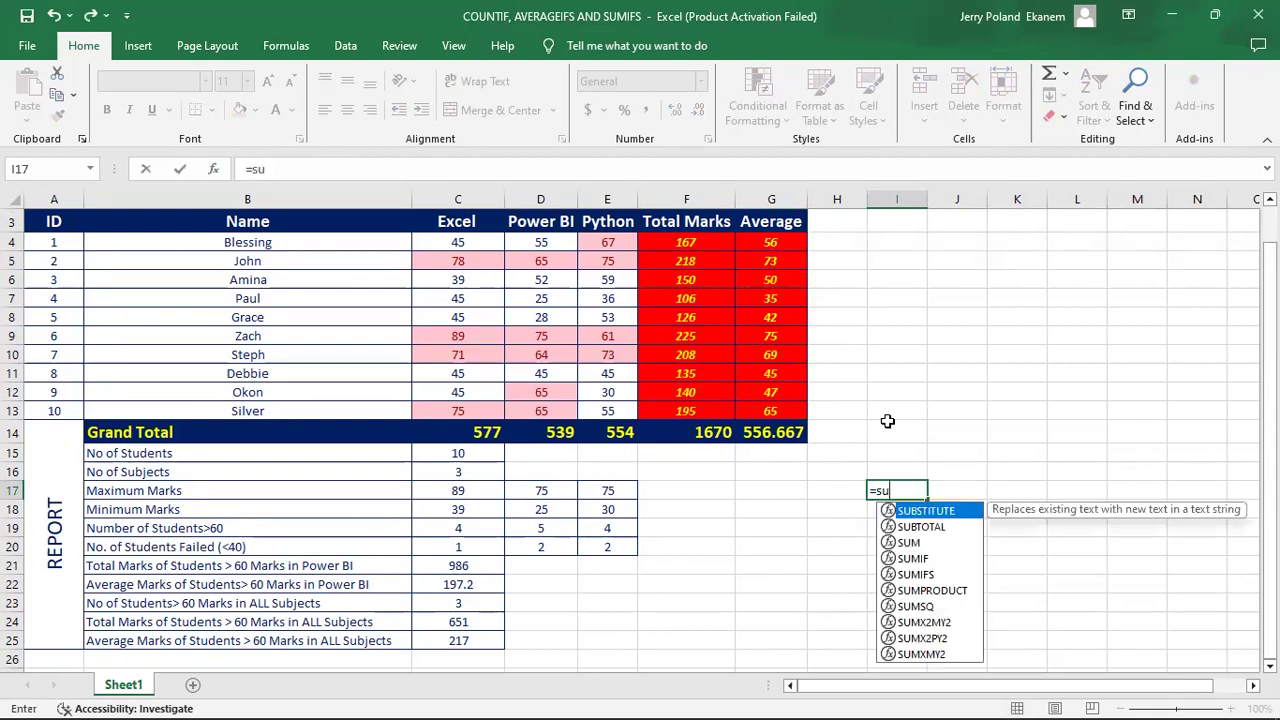
pyautogui.click(920, 543)
pyautogui.press('Tab')
pyautogui.click(768, 262)
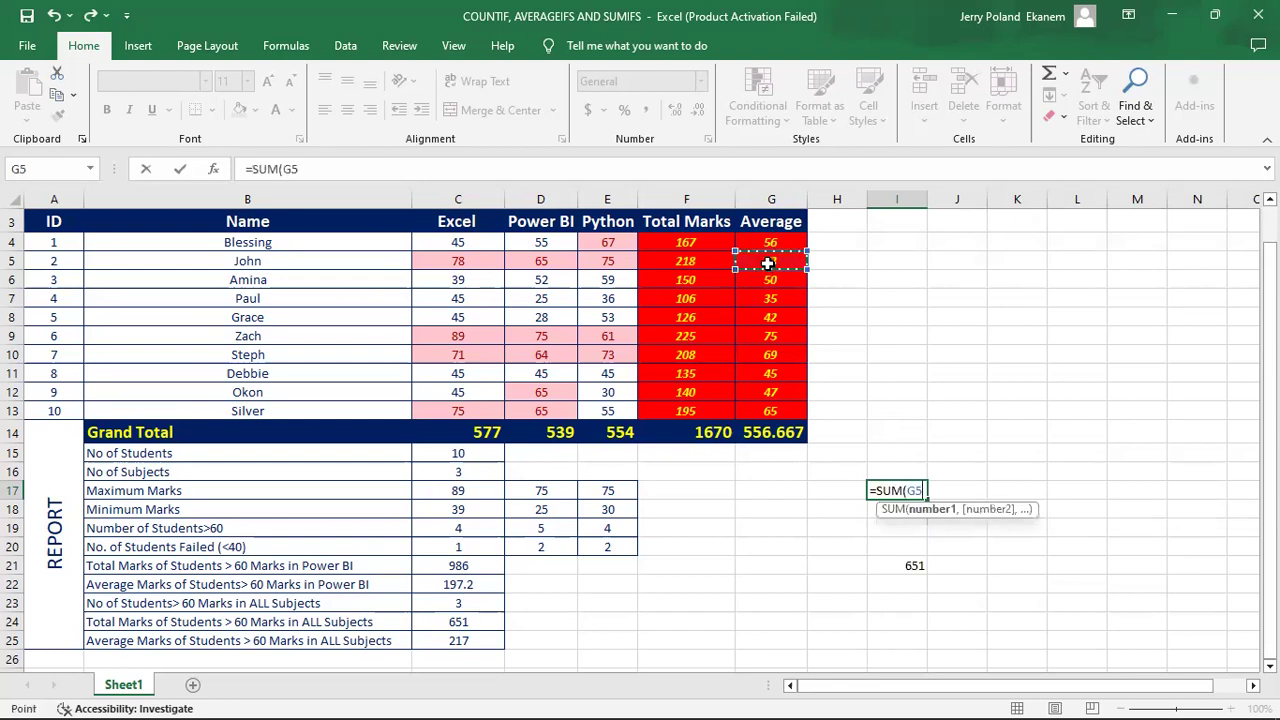
pyautogui.write(',')
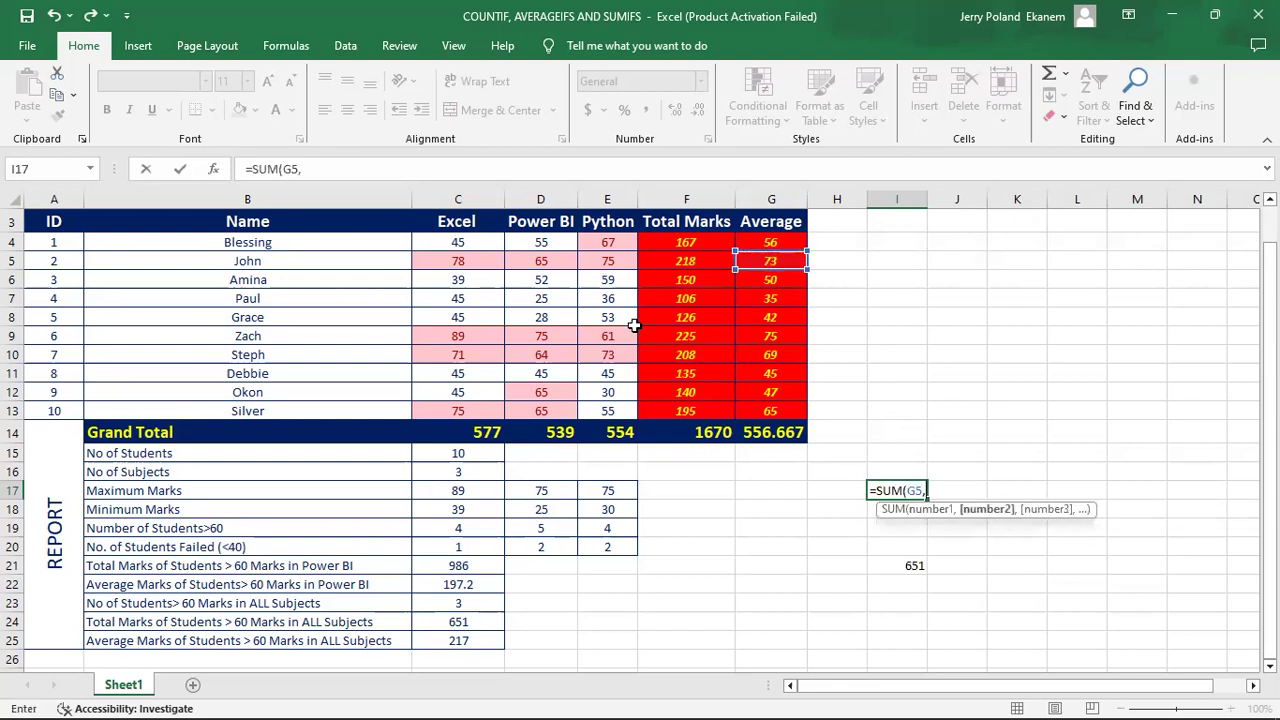
pyautogui.click(767, 333)
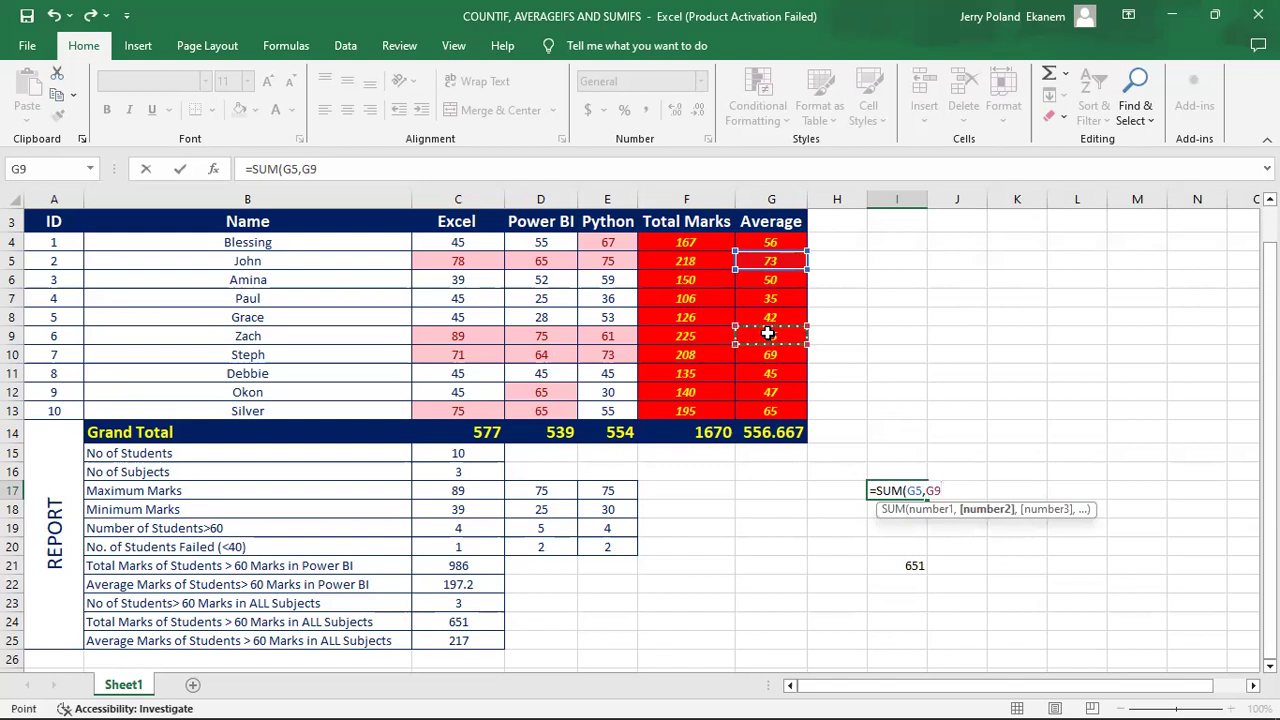
pyautogui.write(',')
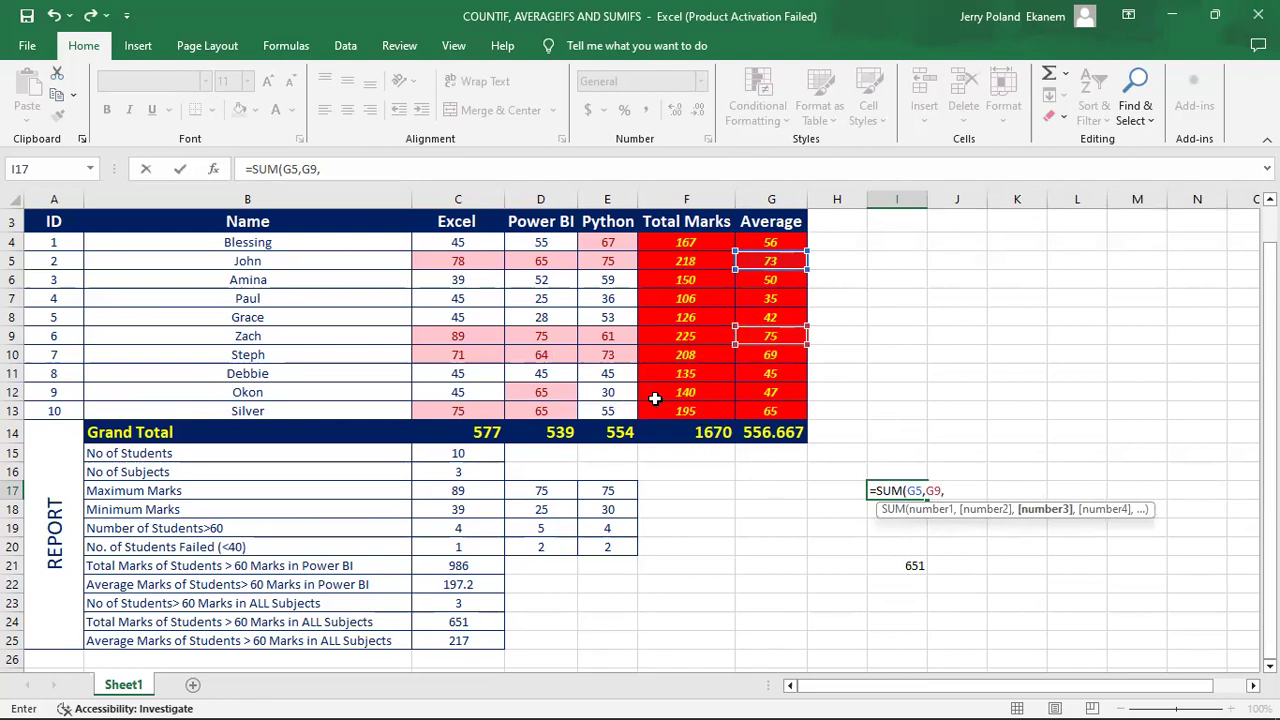
pyautogui.click(778, 358)
pyautogui.press('Return')
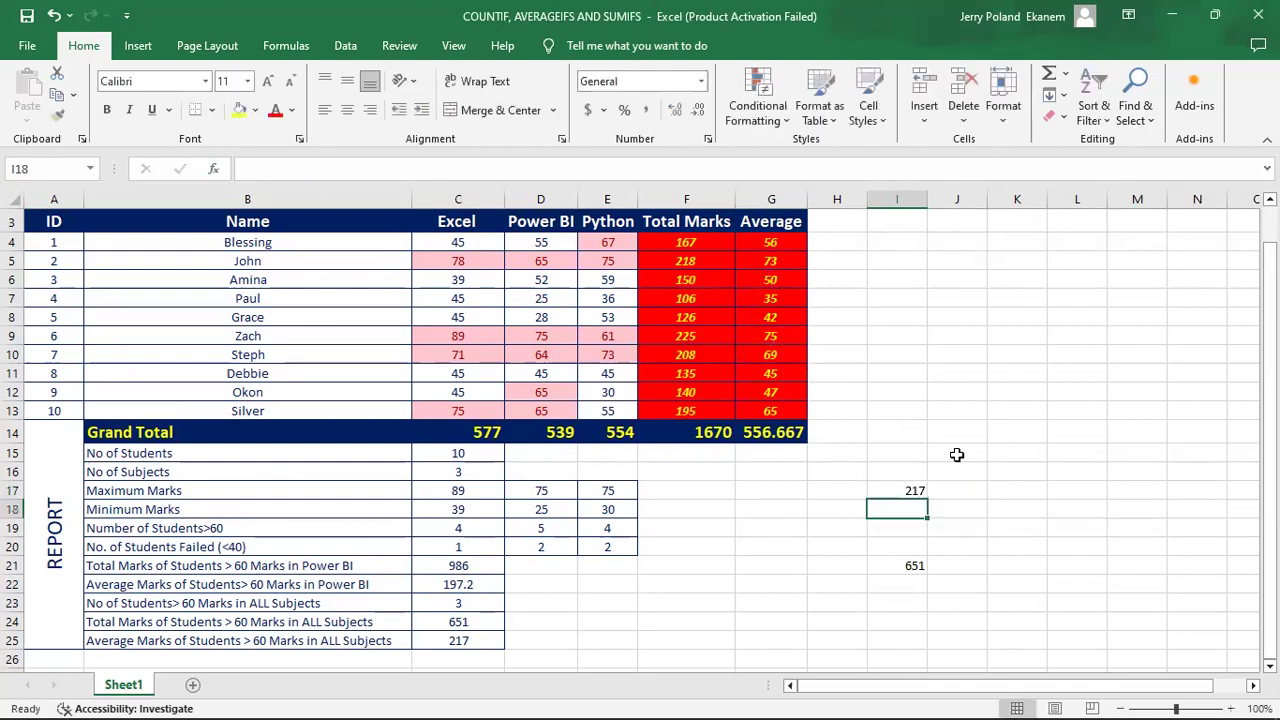
# Compare the check sum in I17 with the all-subjects average in C25, and review the marksheet back up to its title row
pyautogui.click(908, 491)
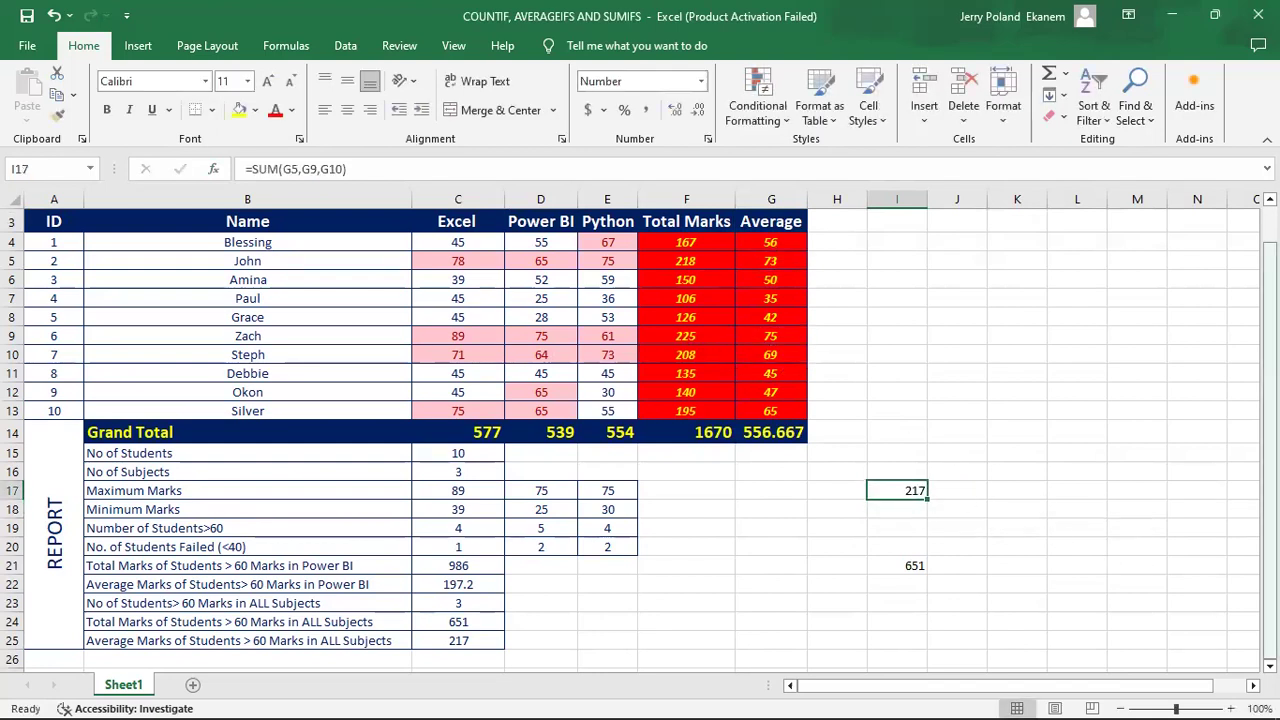
pyautogui.scroll(-2, 640, 440)
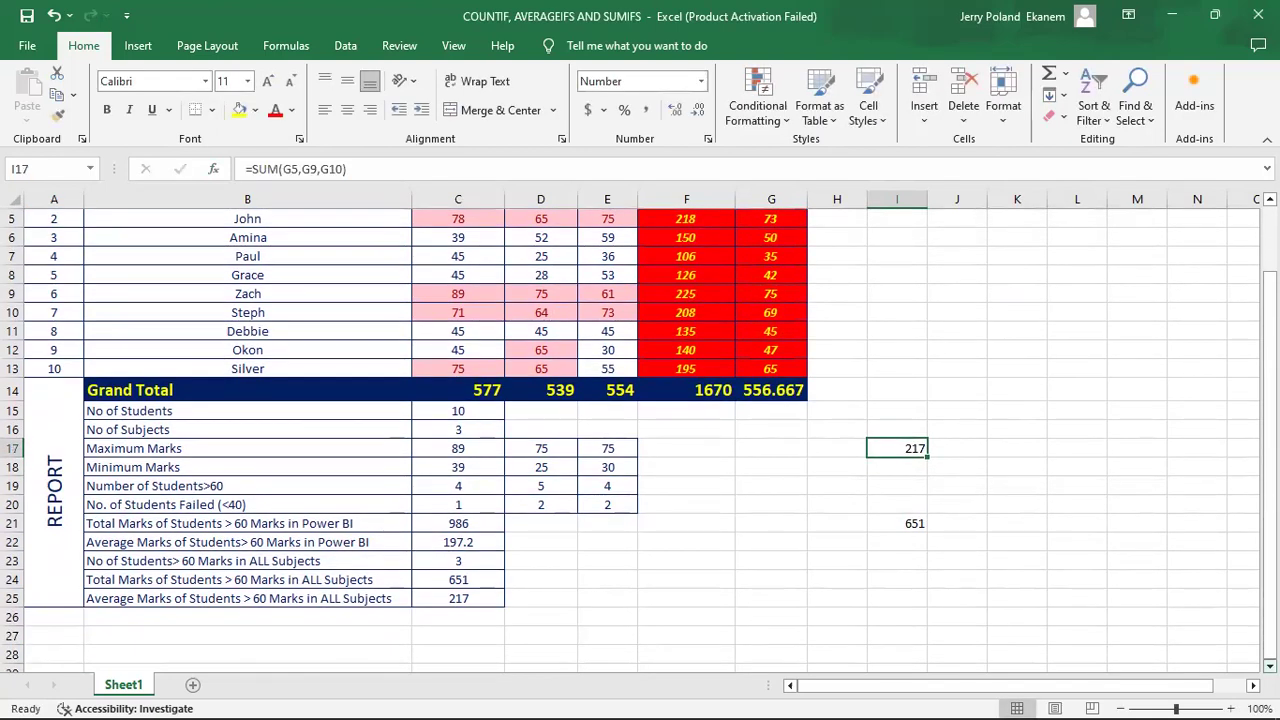
pyautogui.click(893, 569)
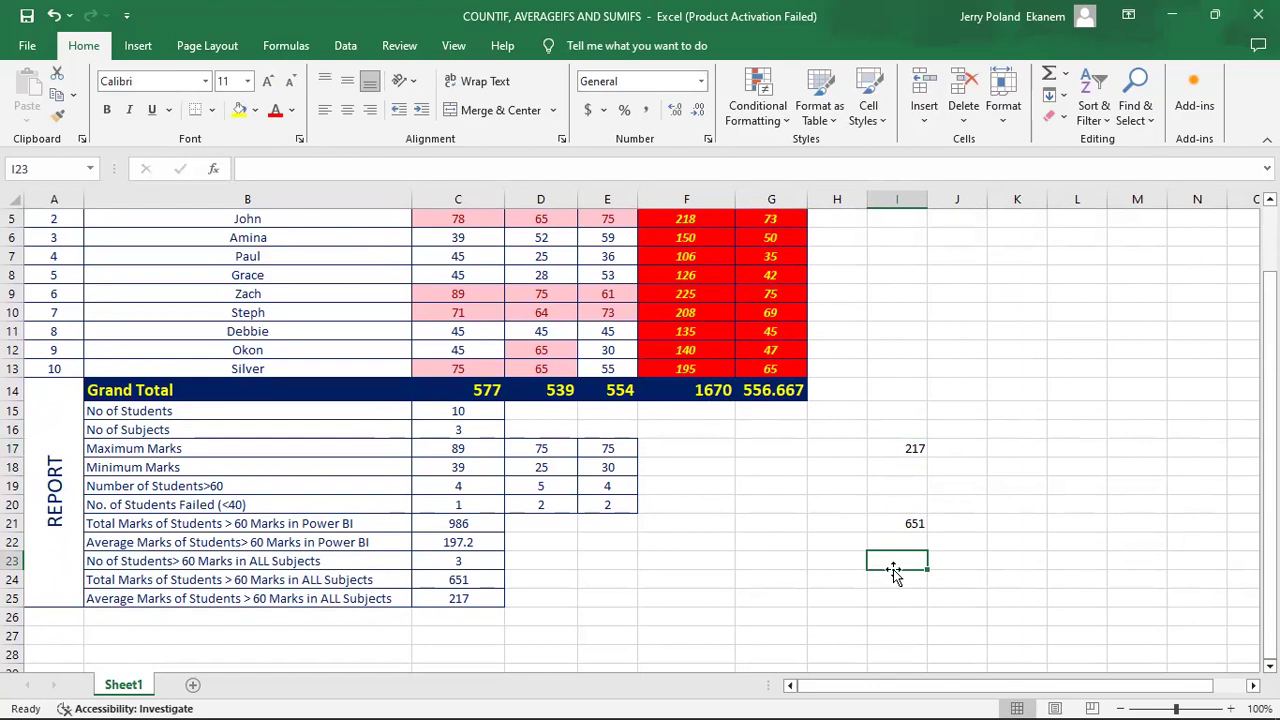
pyautogui.click(741, 538)
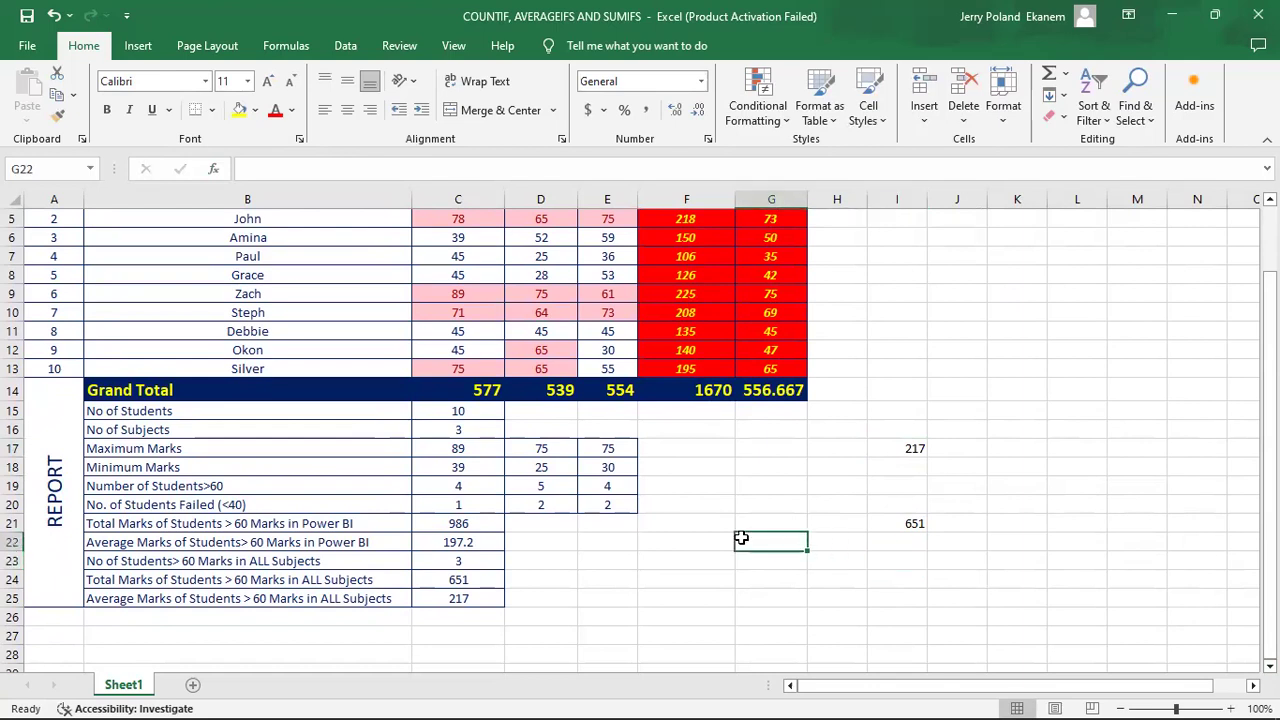
pyautogui.press('Up')
pyautogui.press('Up')
pyautogui.press('Up')
pyautogui.press('Up')
pyautogui.press('Up')
pyautogui.press('Up')
pyautogui.press('Up')
pyautogui.press('Up')
pyautogui.press('Up')
pyautogui.press('Up')
pyautogui.press('Up')
pyautogui.press('Up')
pyautogui.press('Up')
pyautogui.press('Up')
pyautogui.press('Up')
pyautogui.press('Up')
pyautogui.press('Up')
pyautogui.press('Up')
pyautogui.press('Up')
pyautogui.press('Up')
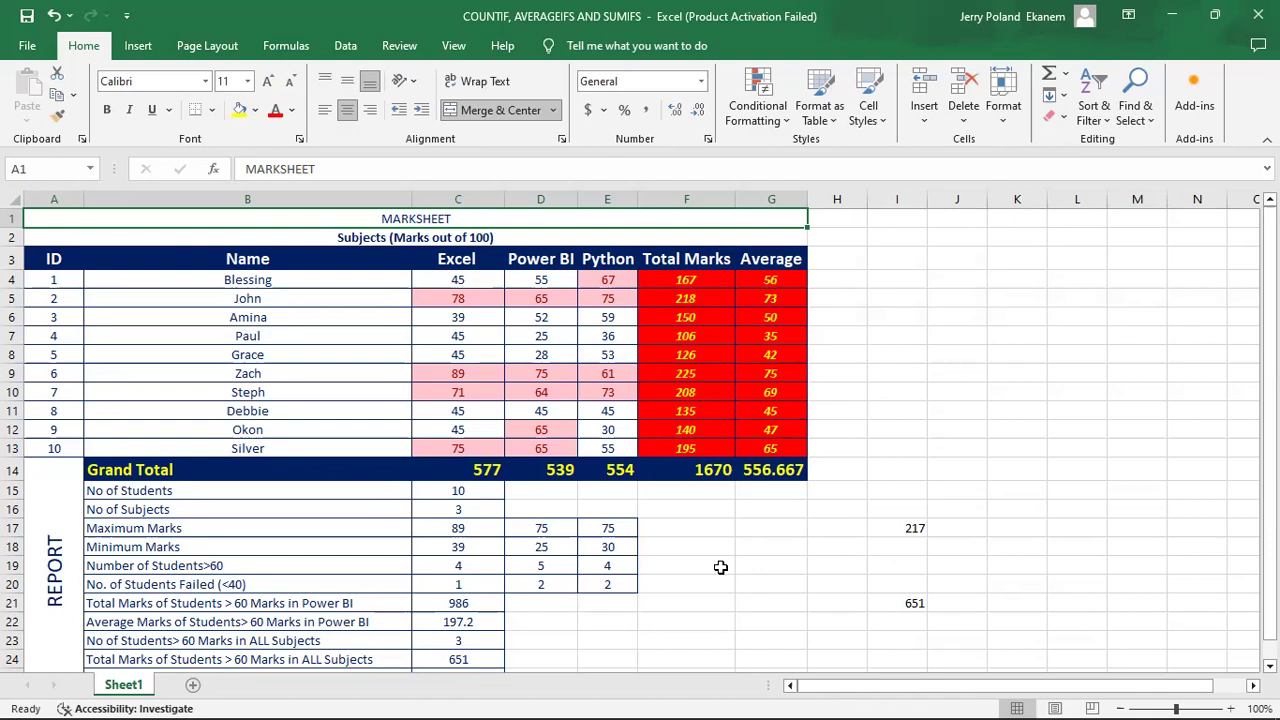
pyautogui.click(715, 573)
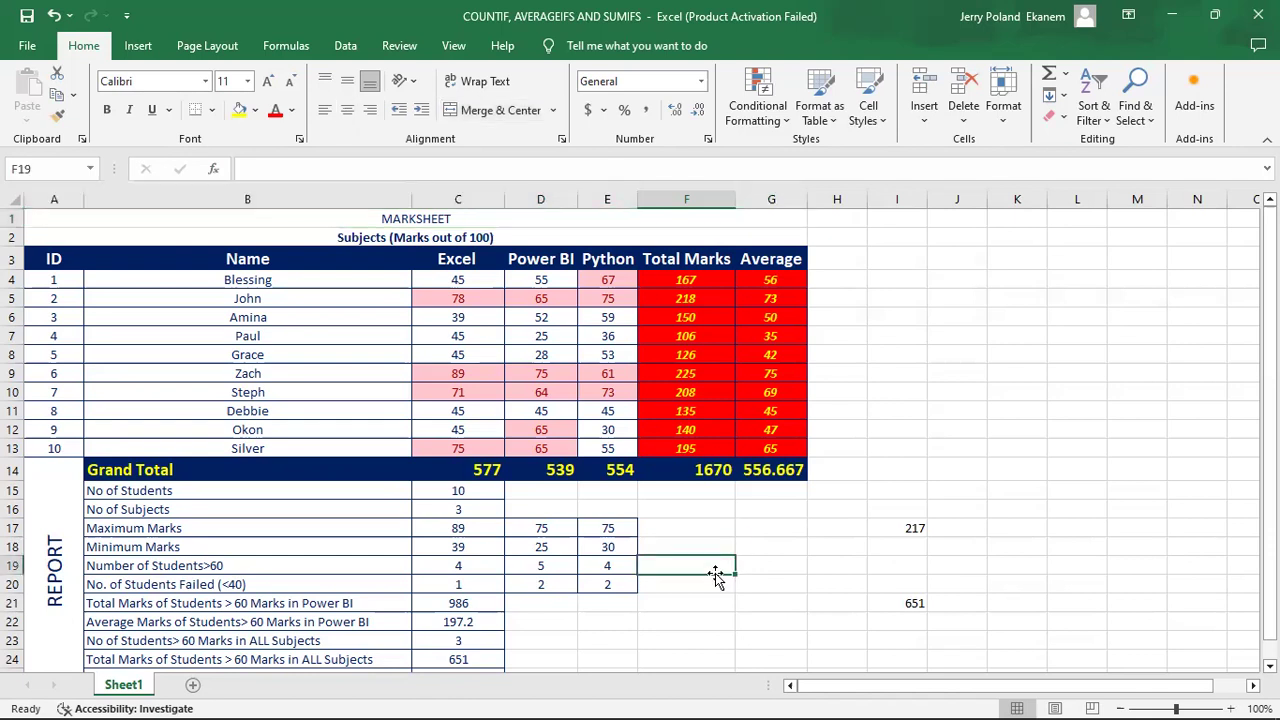